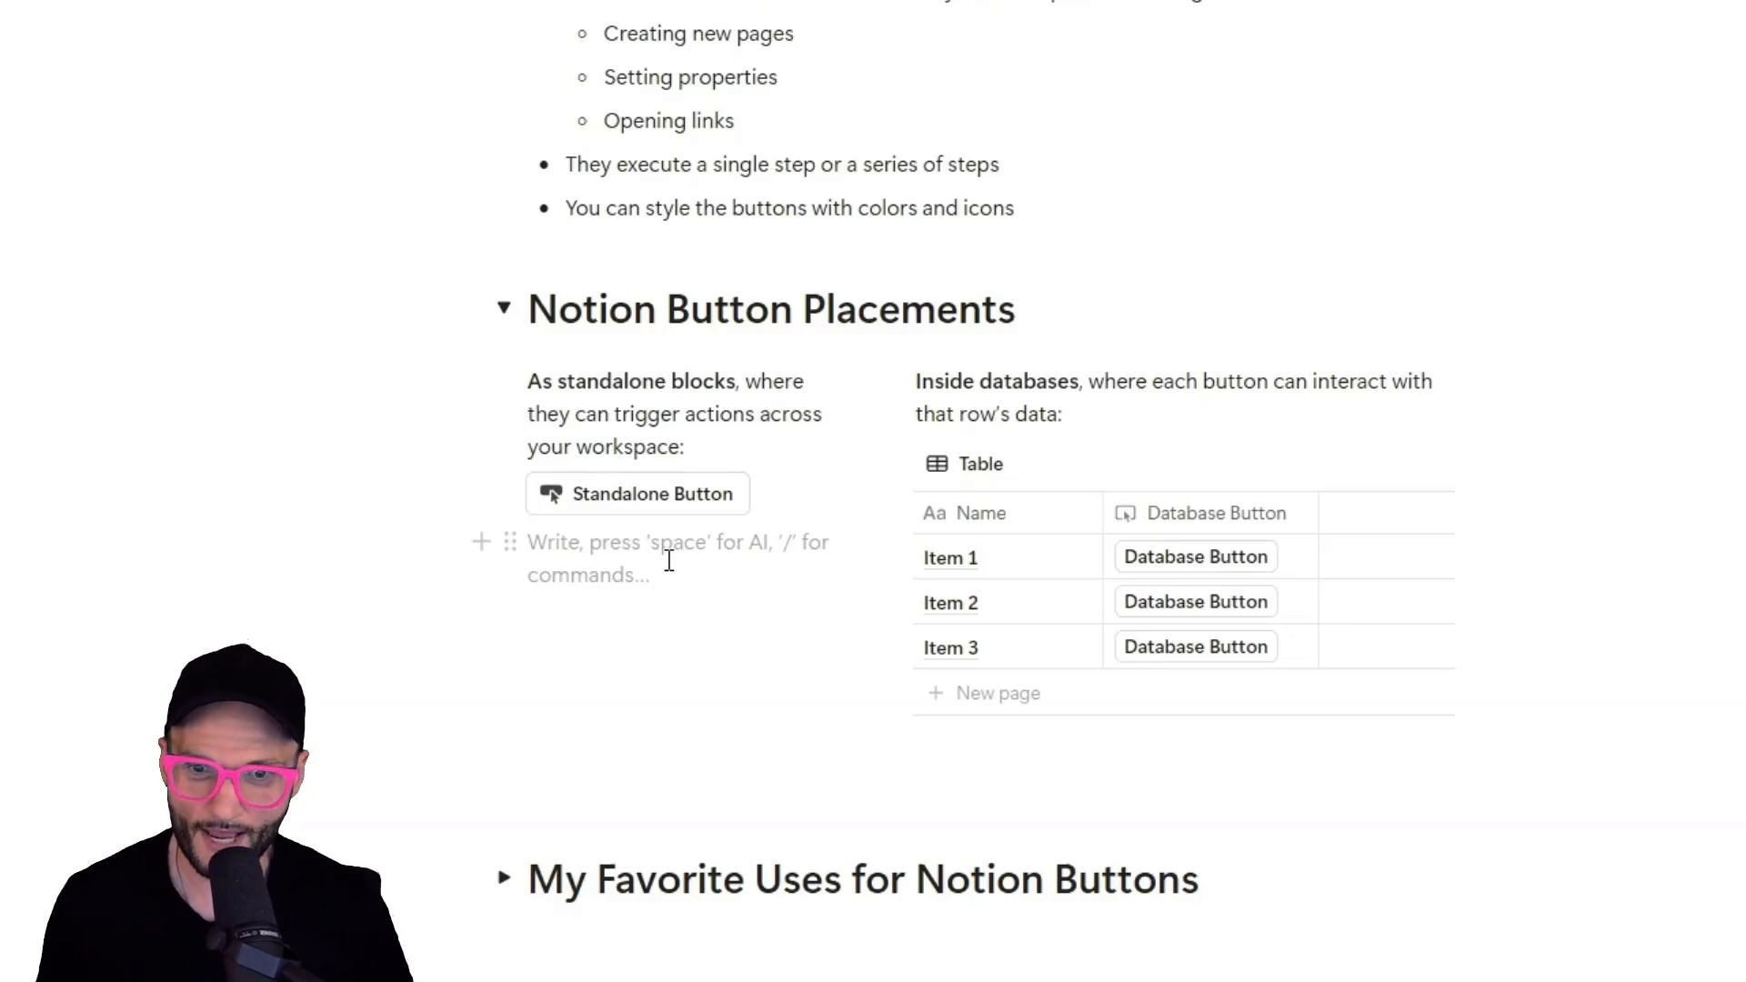
pyautogui.write('/button')
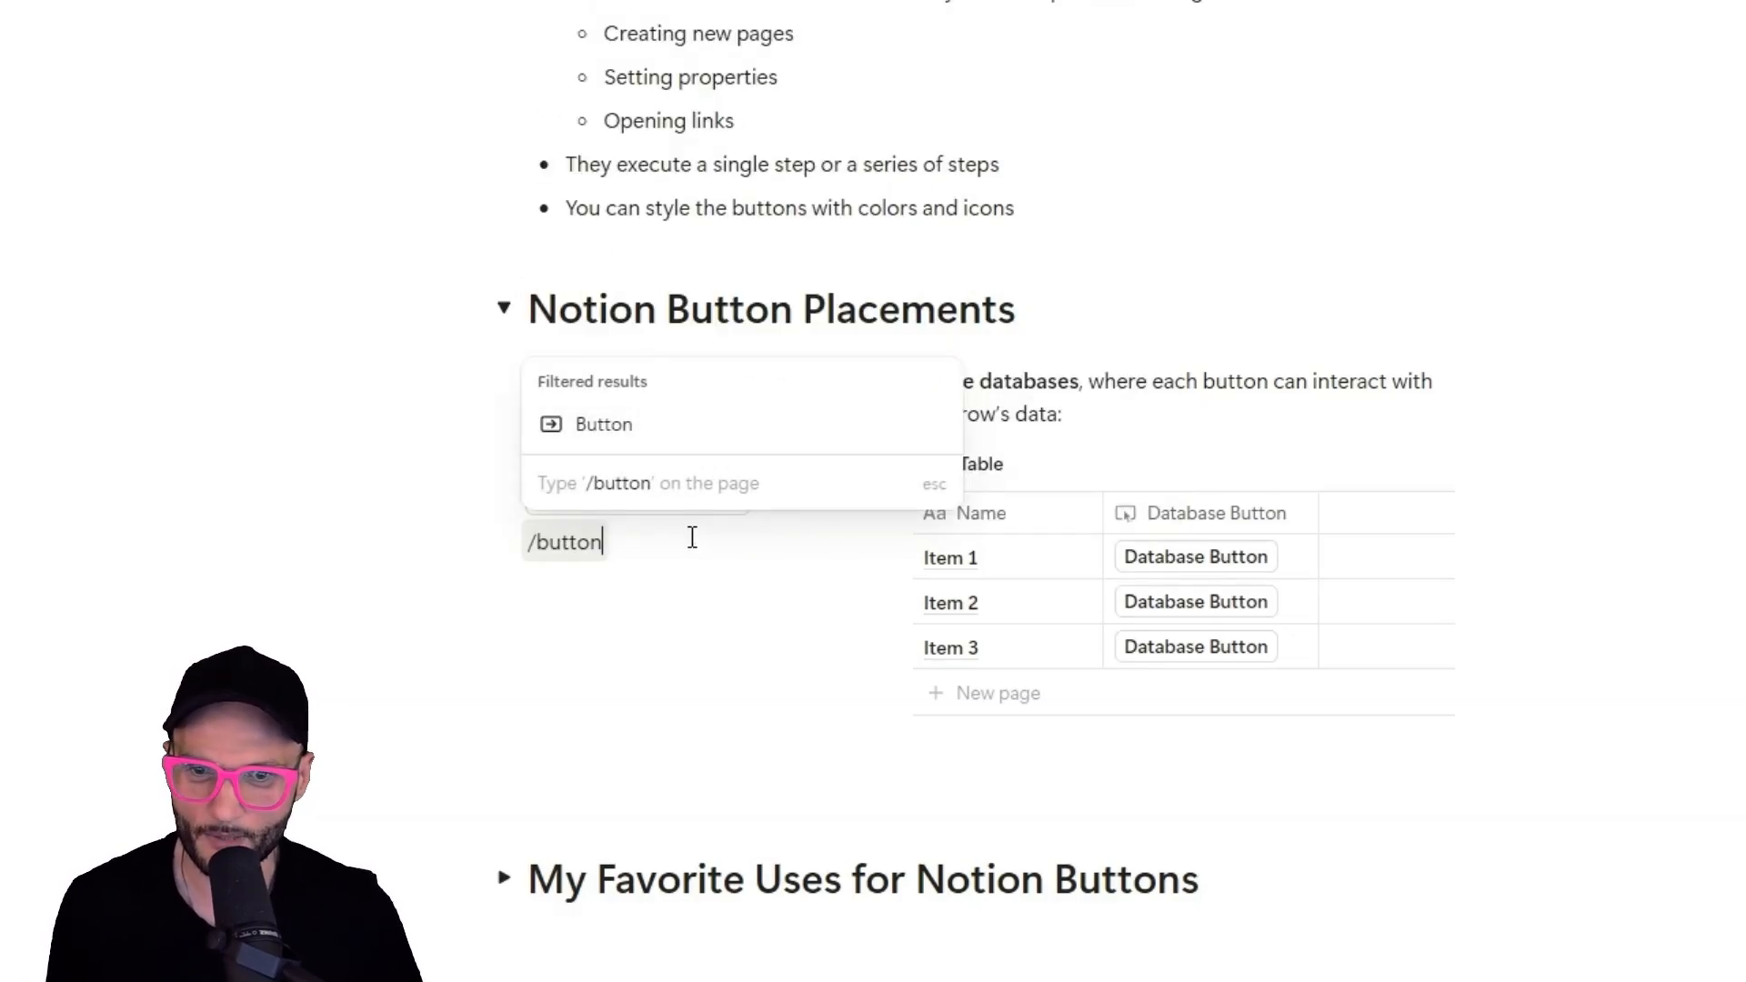
pyautogui.click(691, 536)
pyautogui.moveTo(691, 537); pyautogui.dragTo(472, 538)
pyautogui.press('BackSpace')
pyautogui.press('BackSpace')
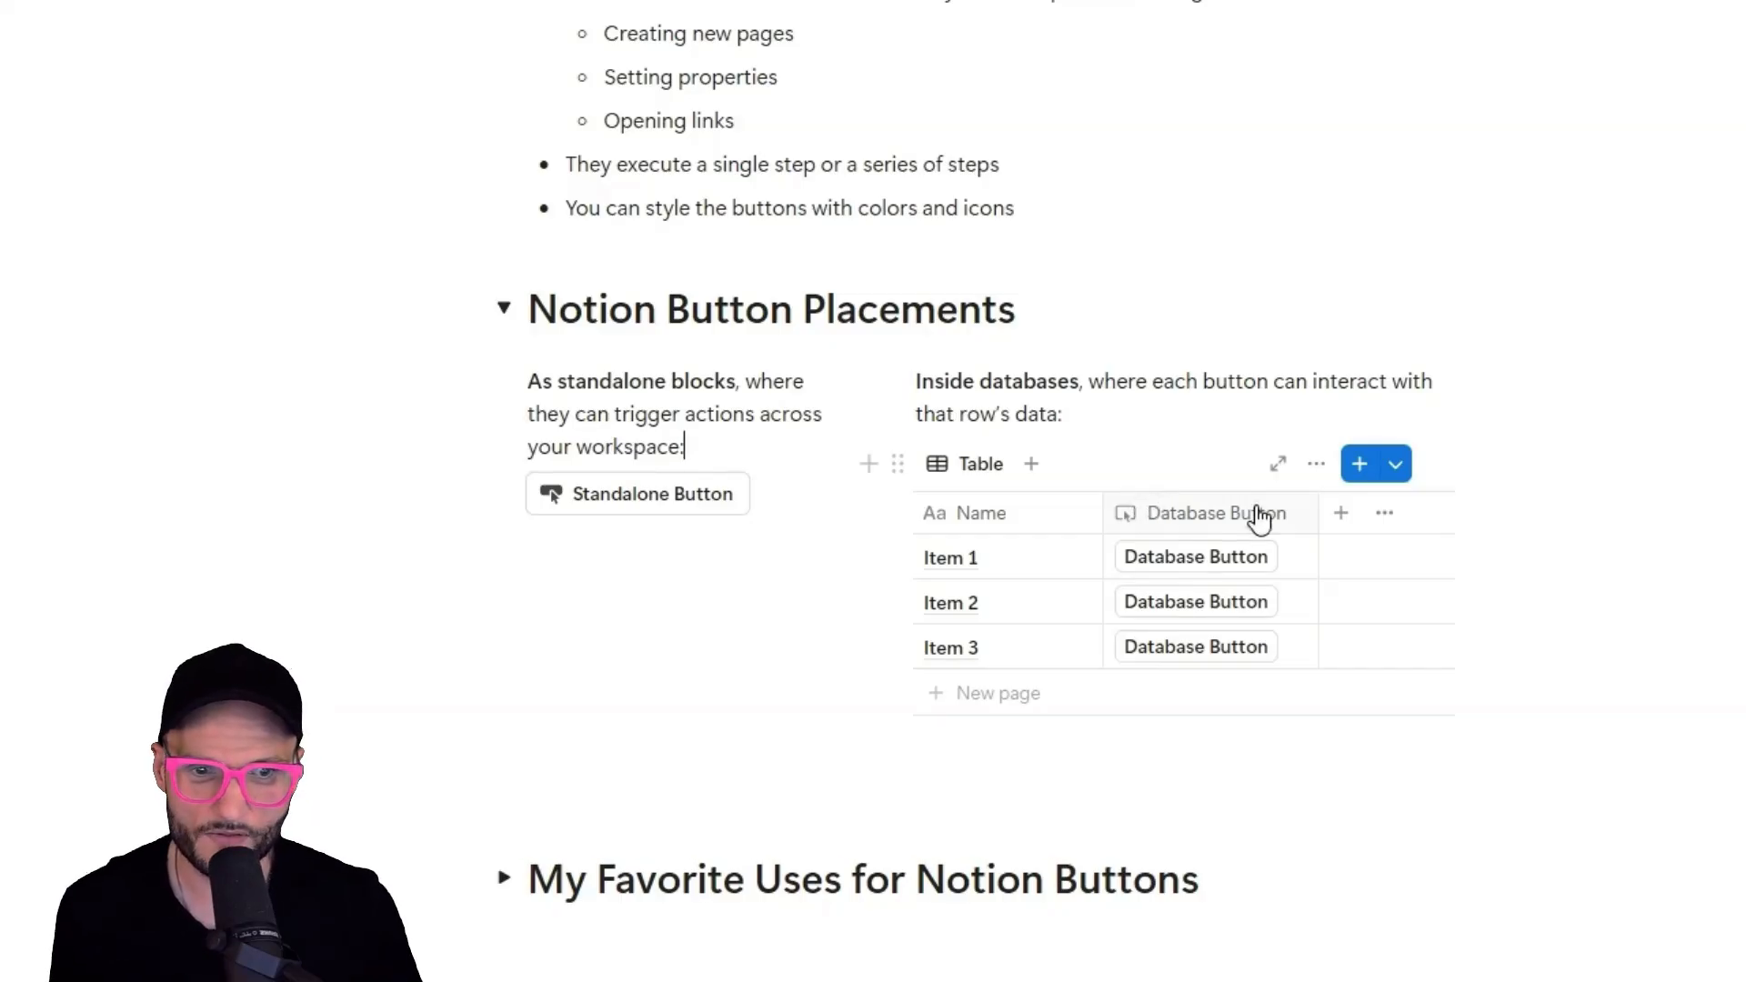
# Look through the table's available property types as far as the Button type, without adding a property.
pyautogui.click(1342, 515)
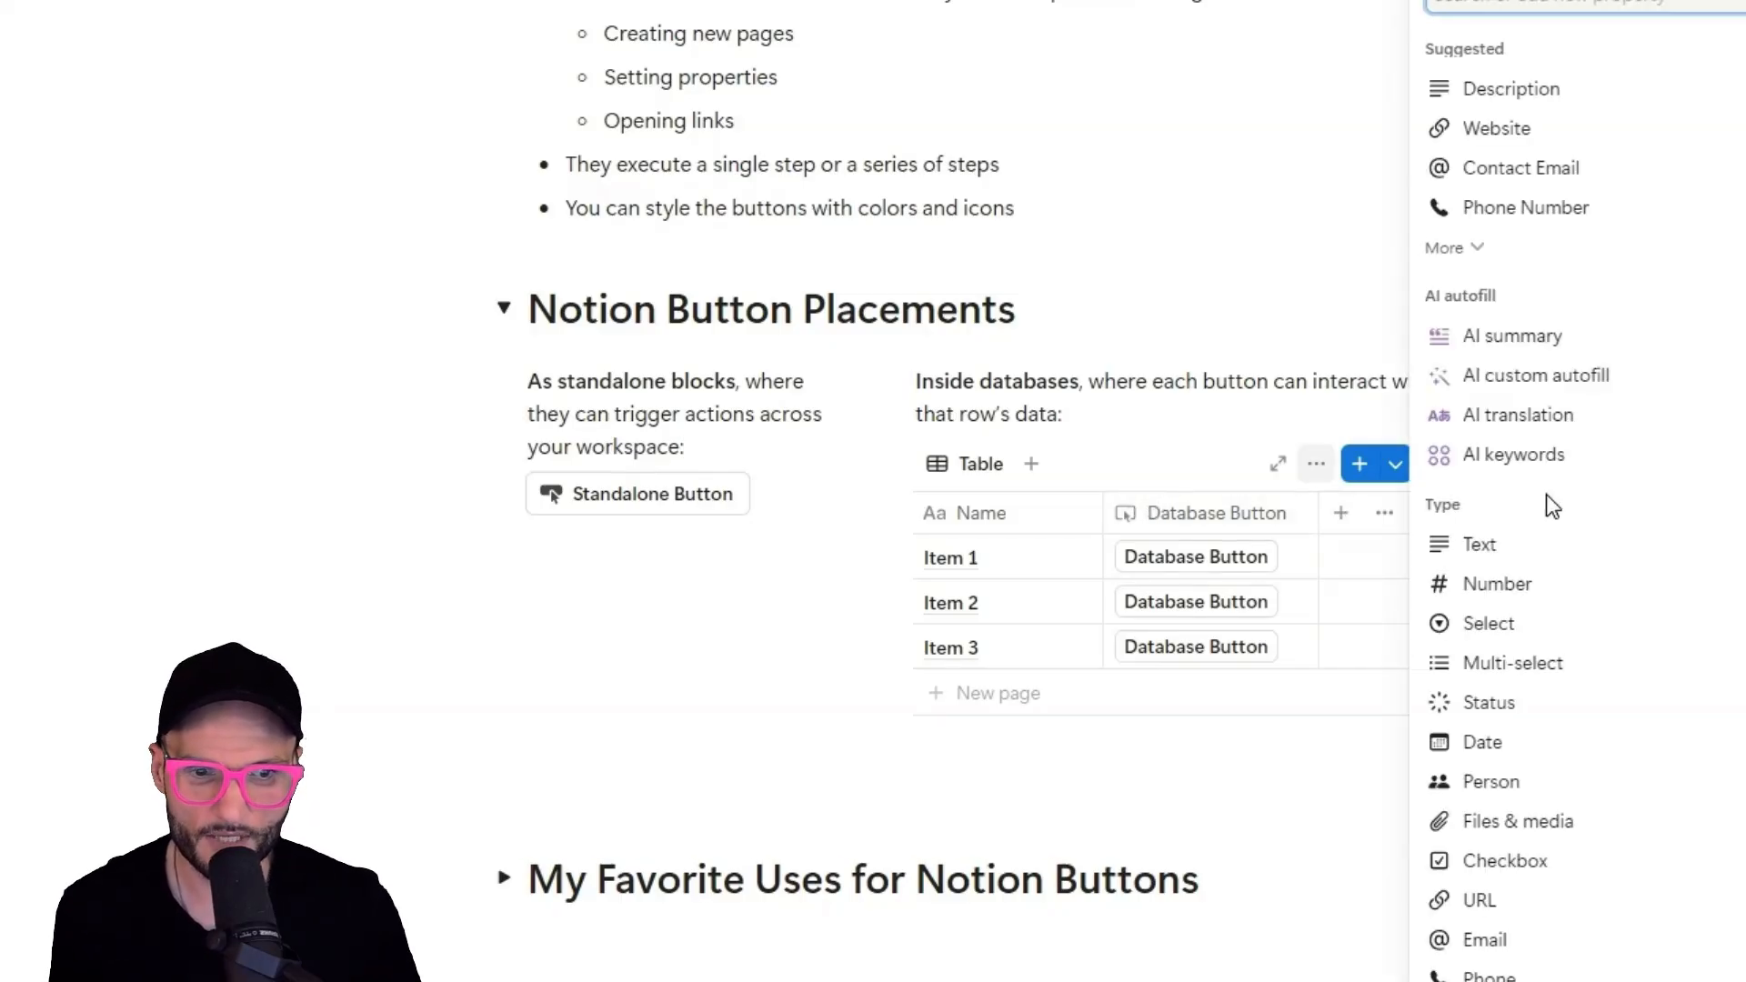
pyautogui.scroll(-5, 1545, 200)
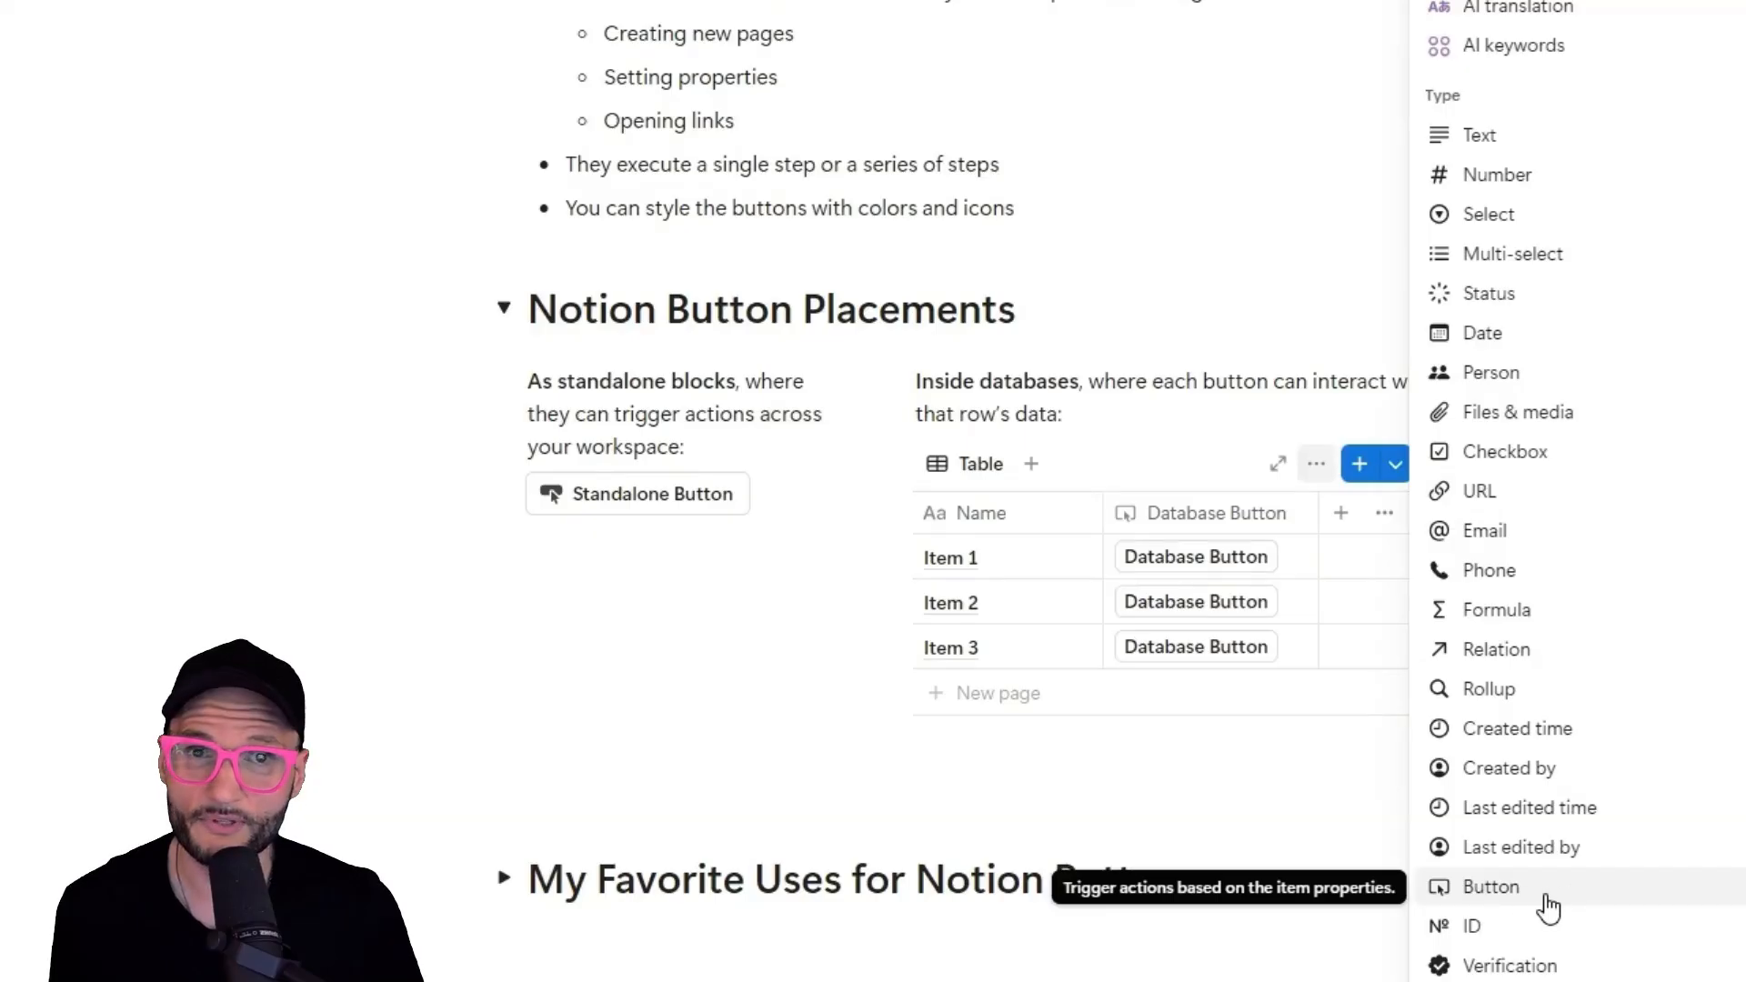
pyautogui.press('Escape')
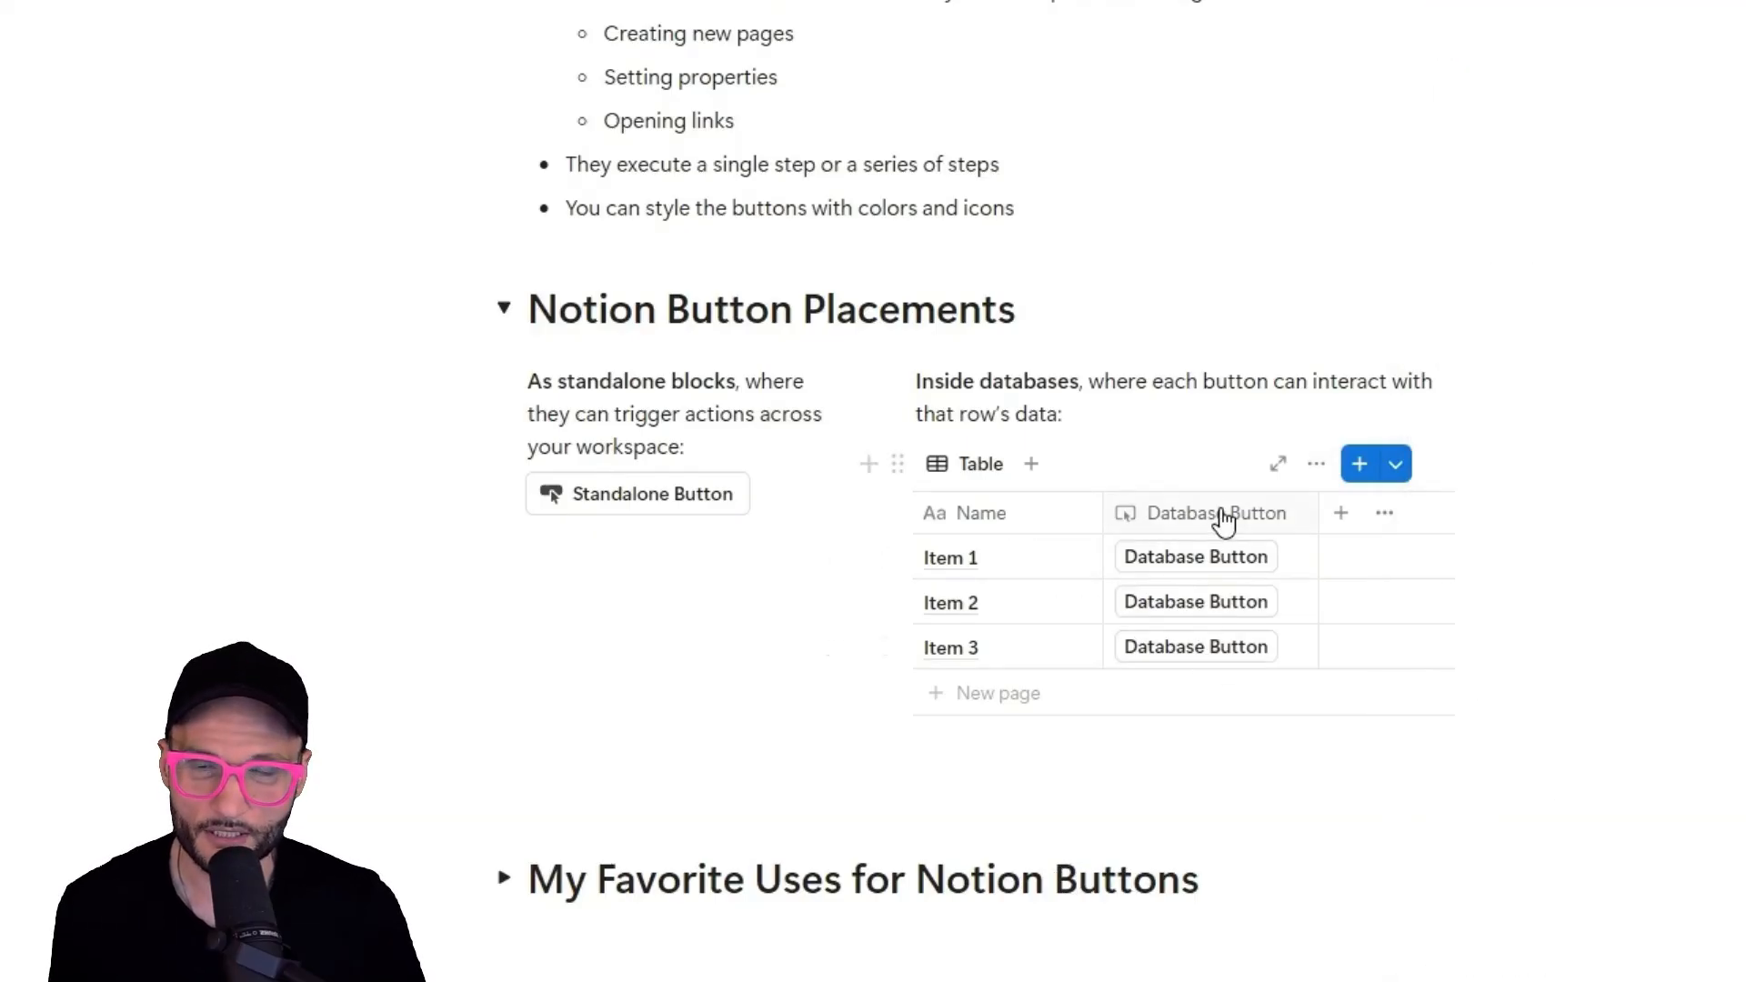
# Insert a button block below Standalone Button and name it "Test Button".
pyautogui.click(583, 558)
pyautogui.write('/button')
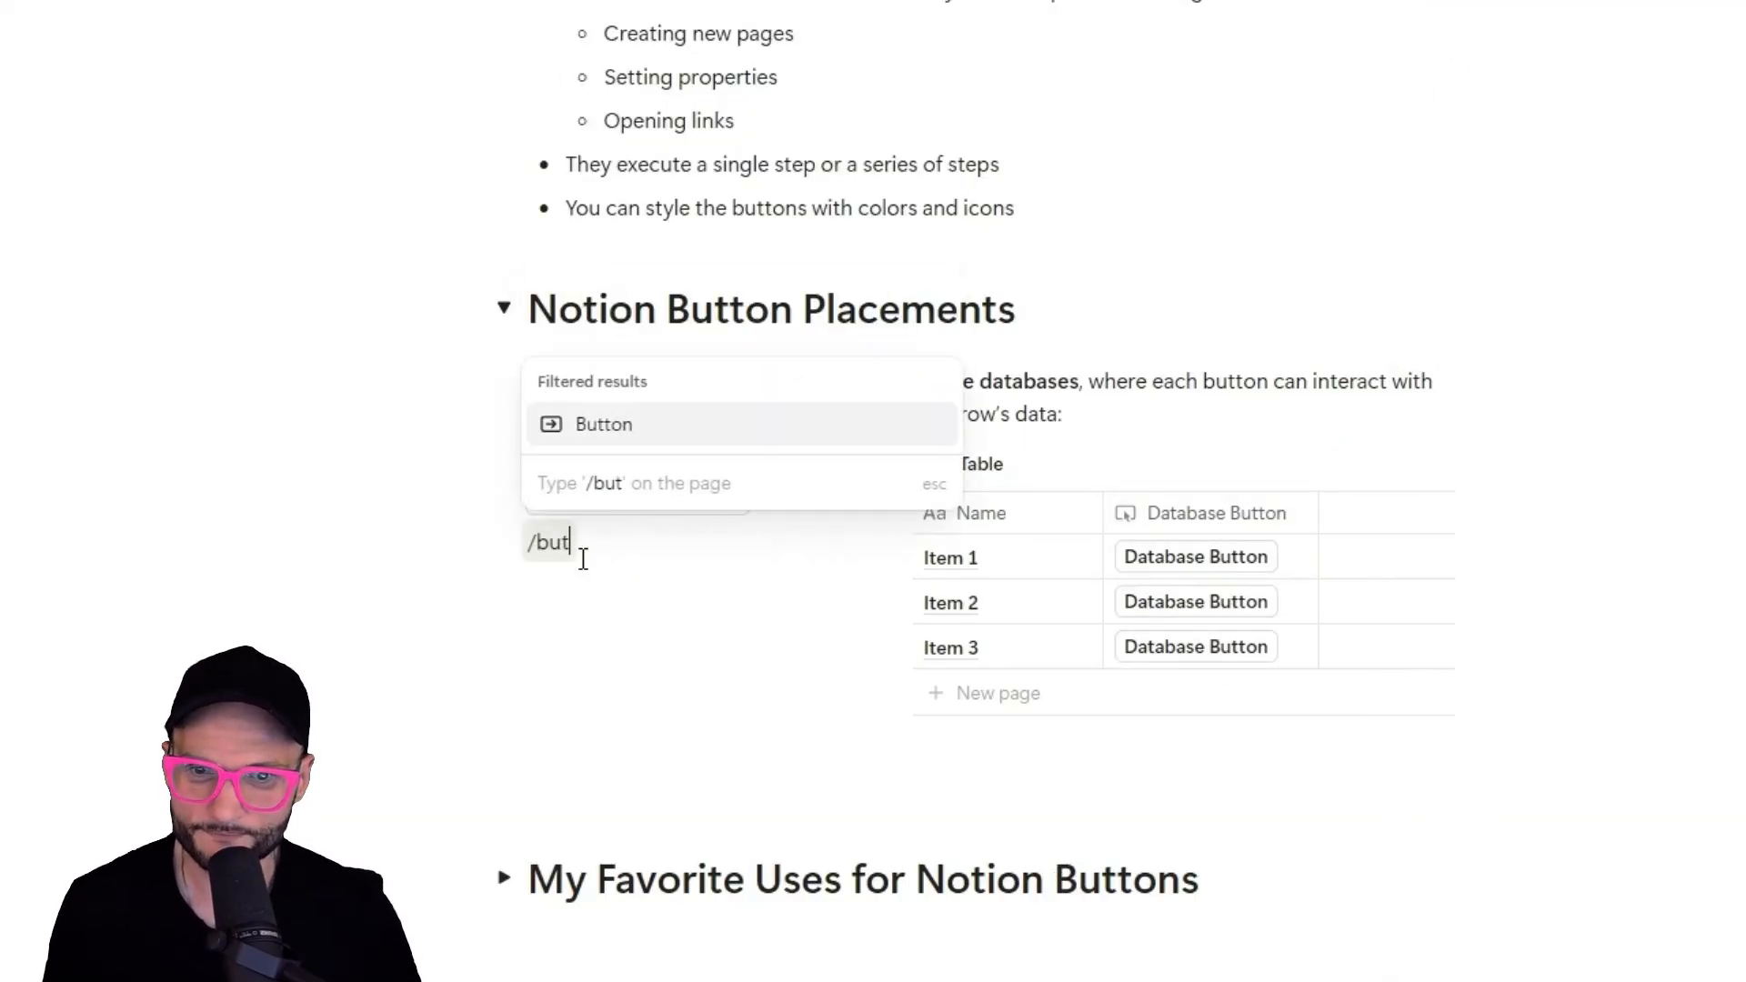
pyautogui.click(580, 438)
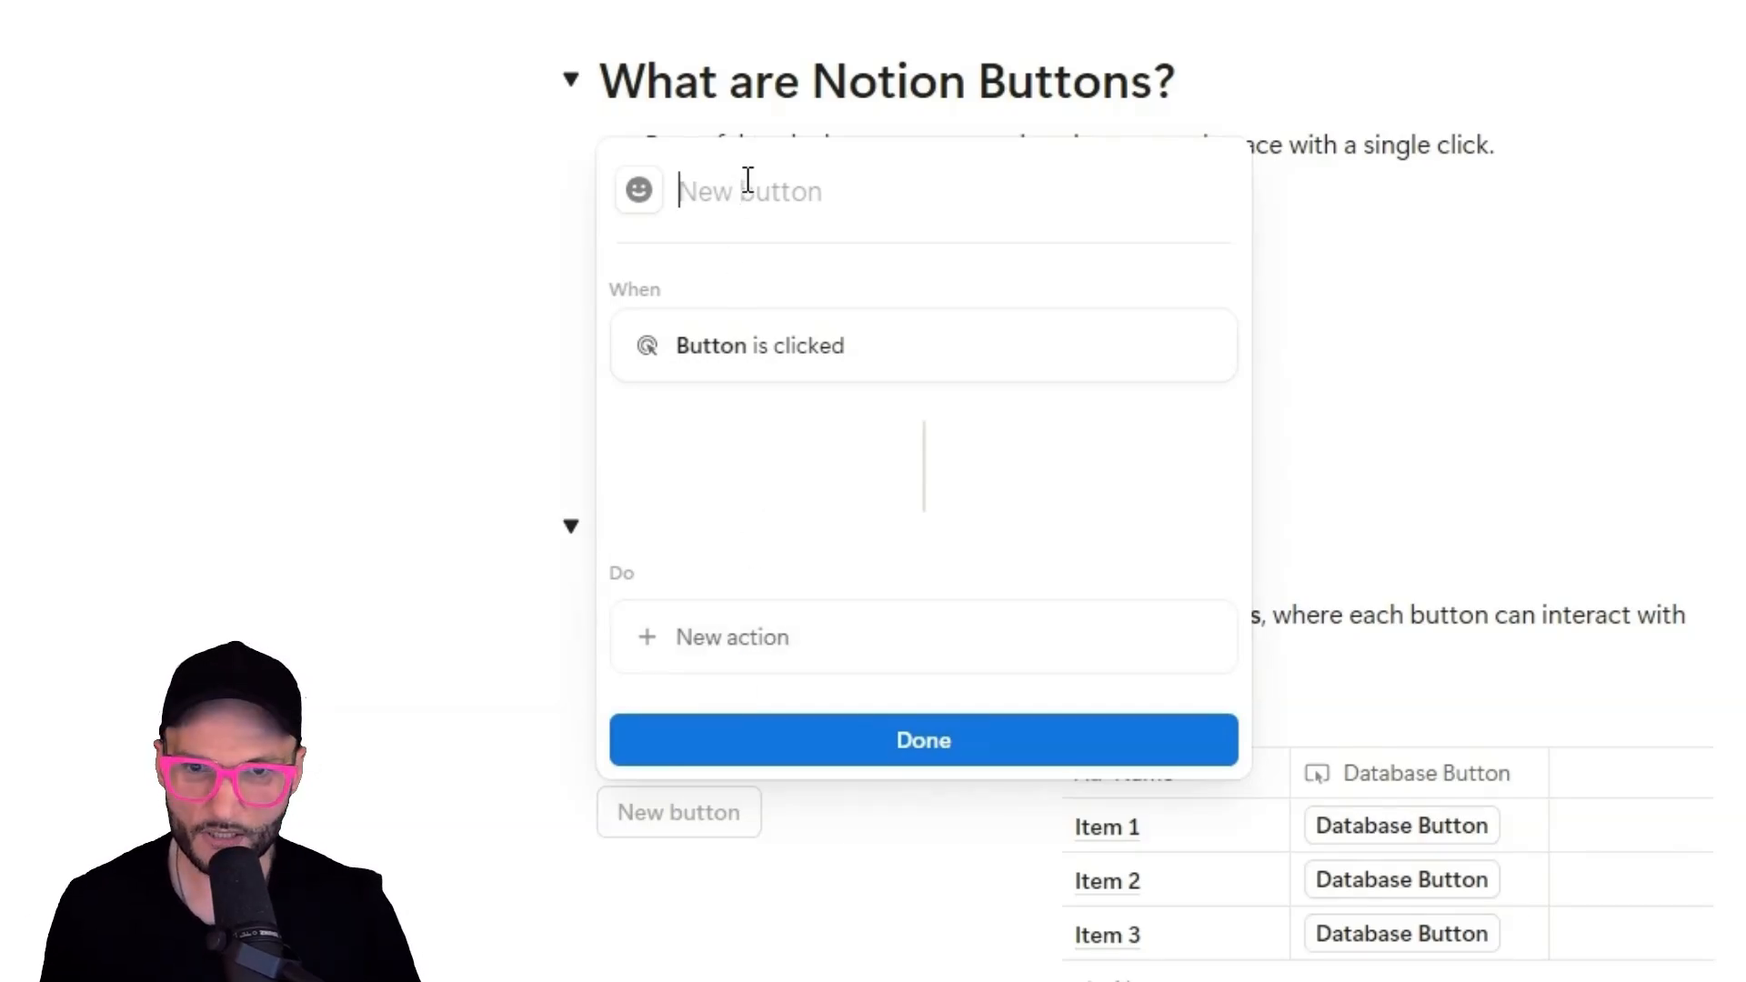
pyautogui.write('Test Button')
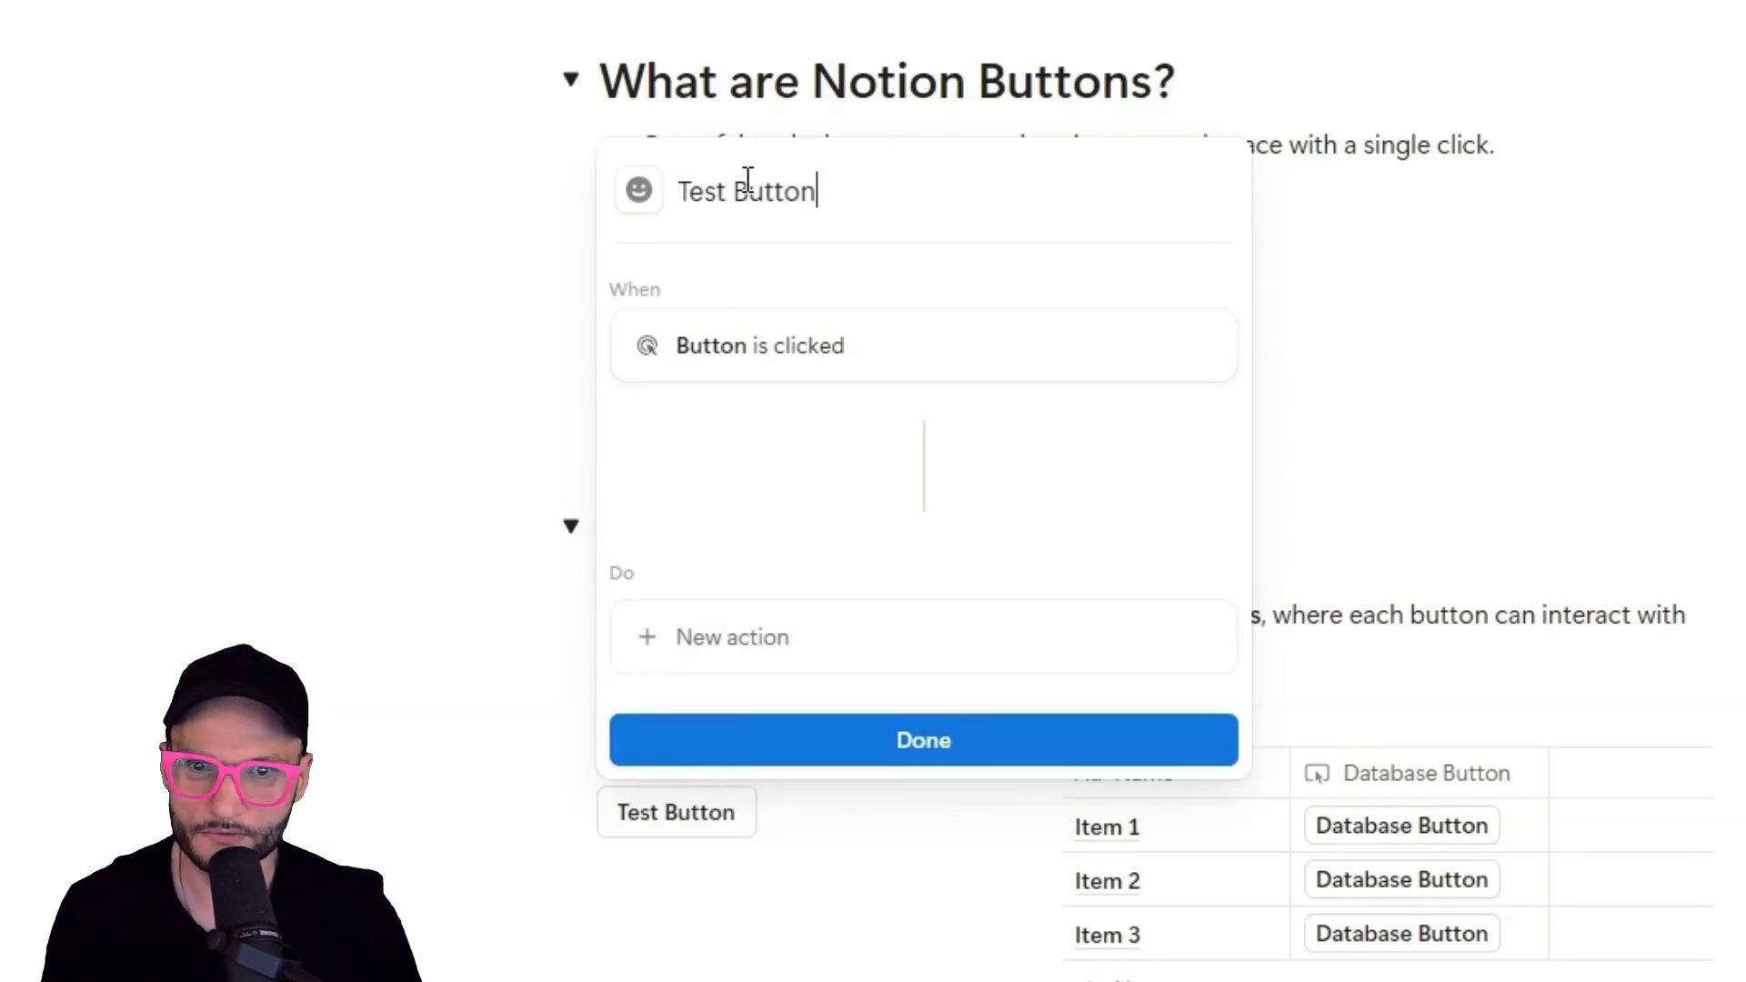
# Give Test Button a dark beaker icon.
pyautogui.click(647, 207)
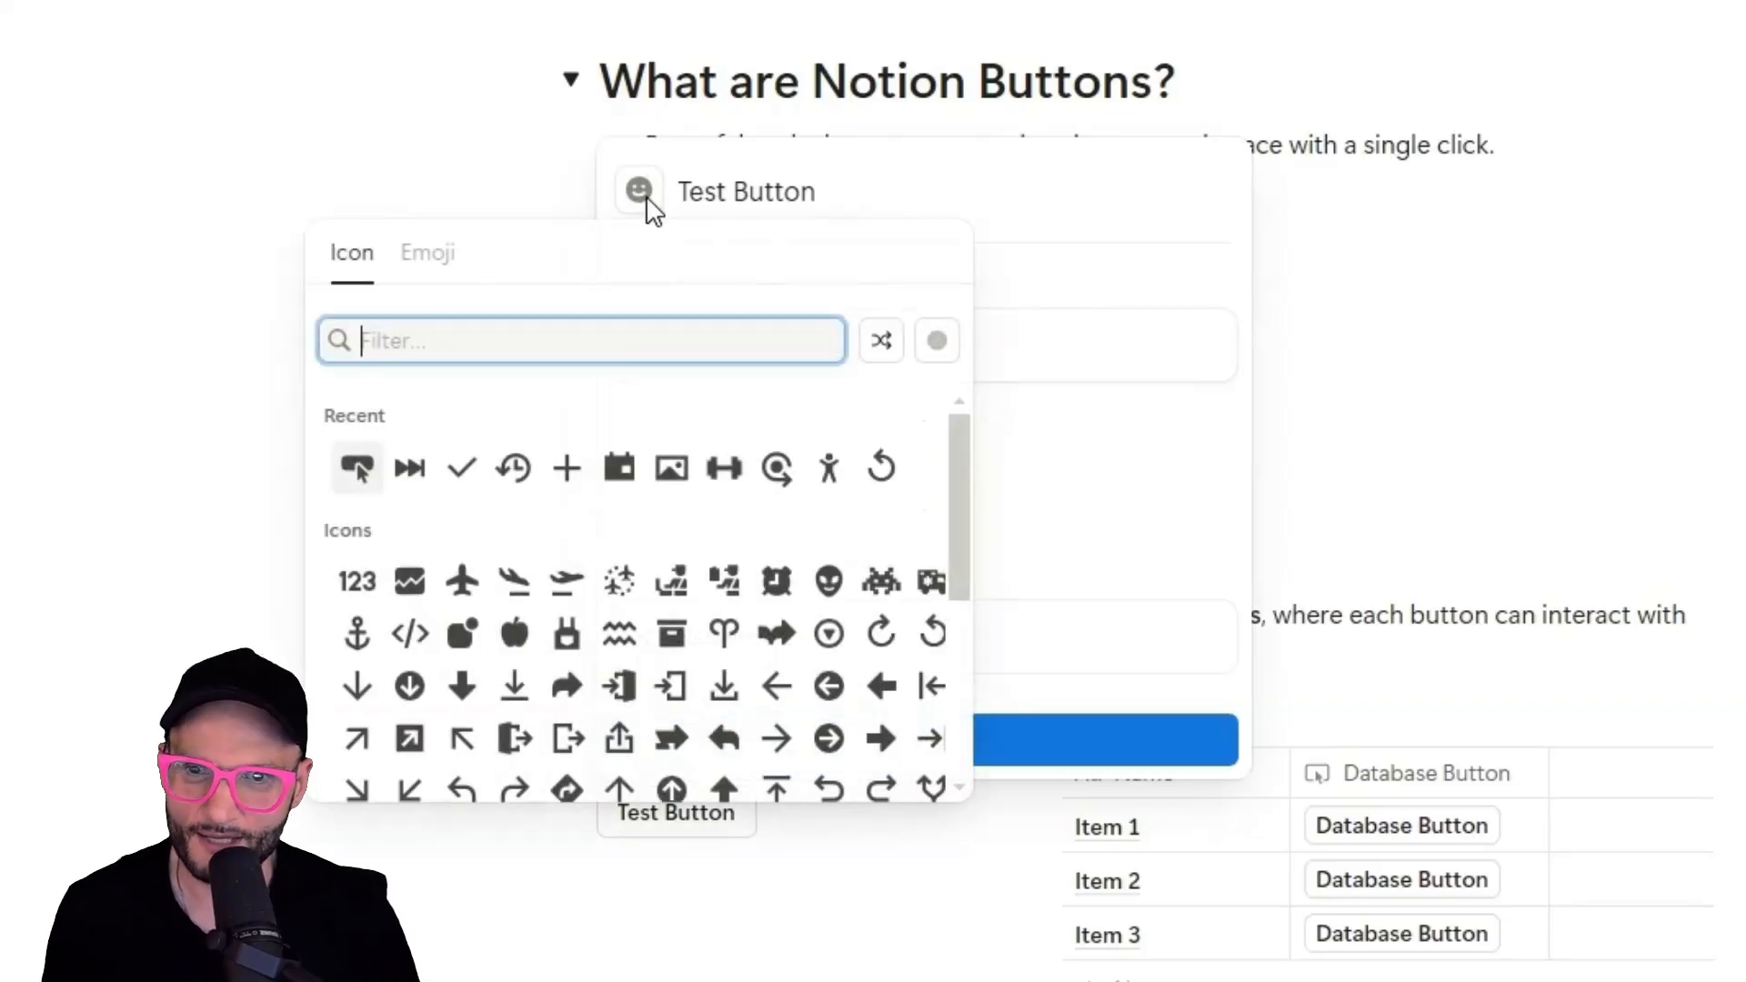
pyautogui.write('beake')
pyautogui.moveTo(352, 427)
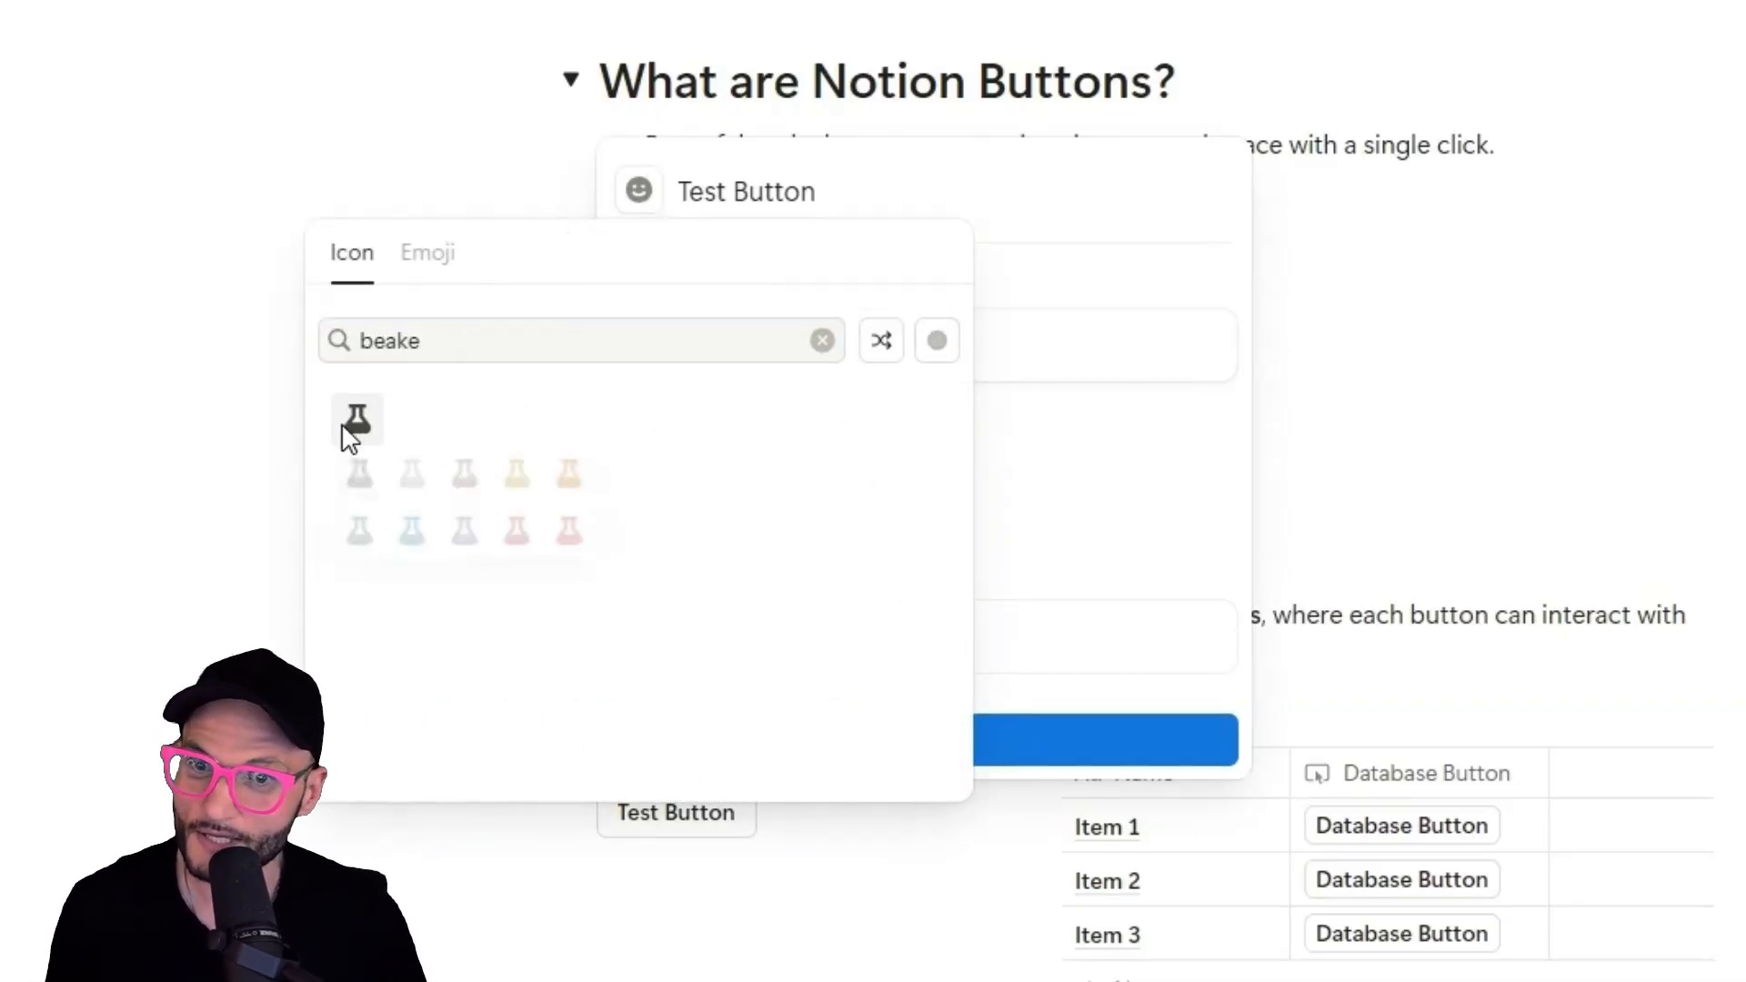
pyautogui.click(362, 475)
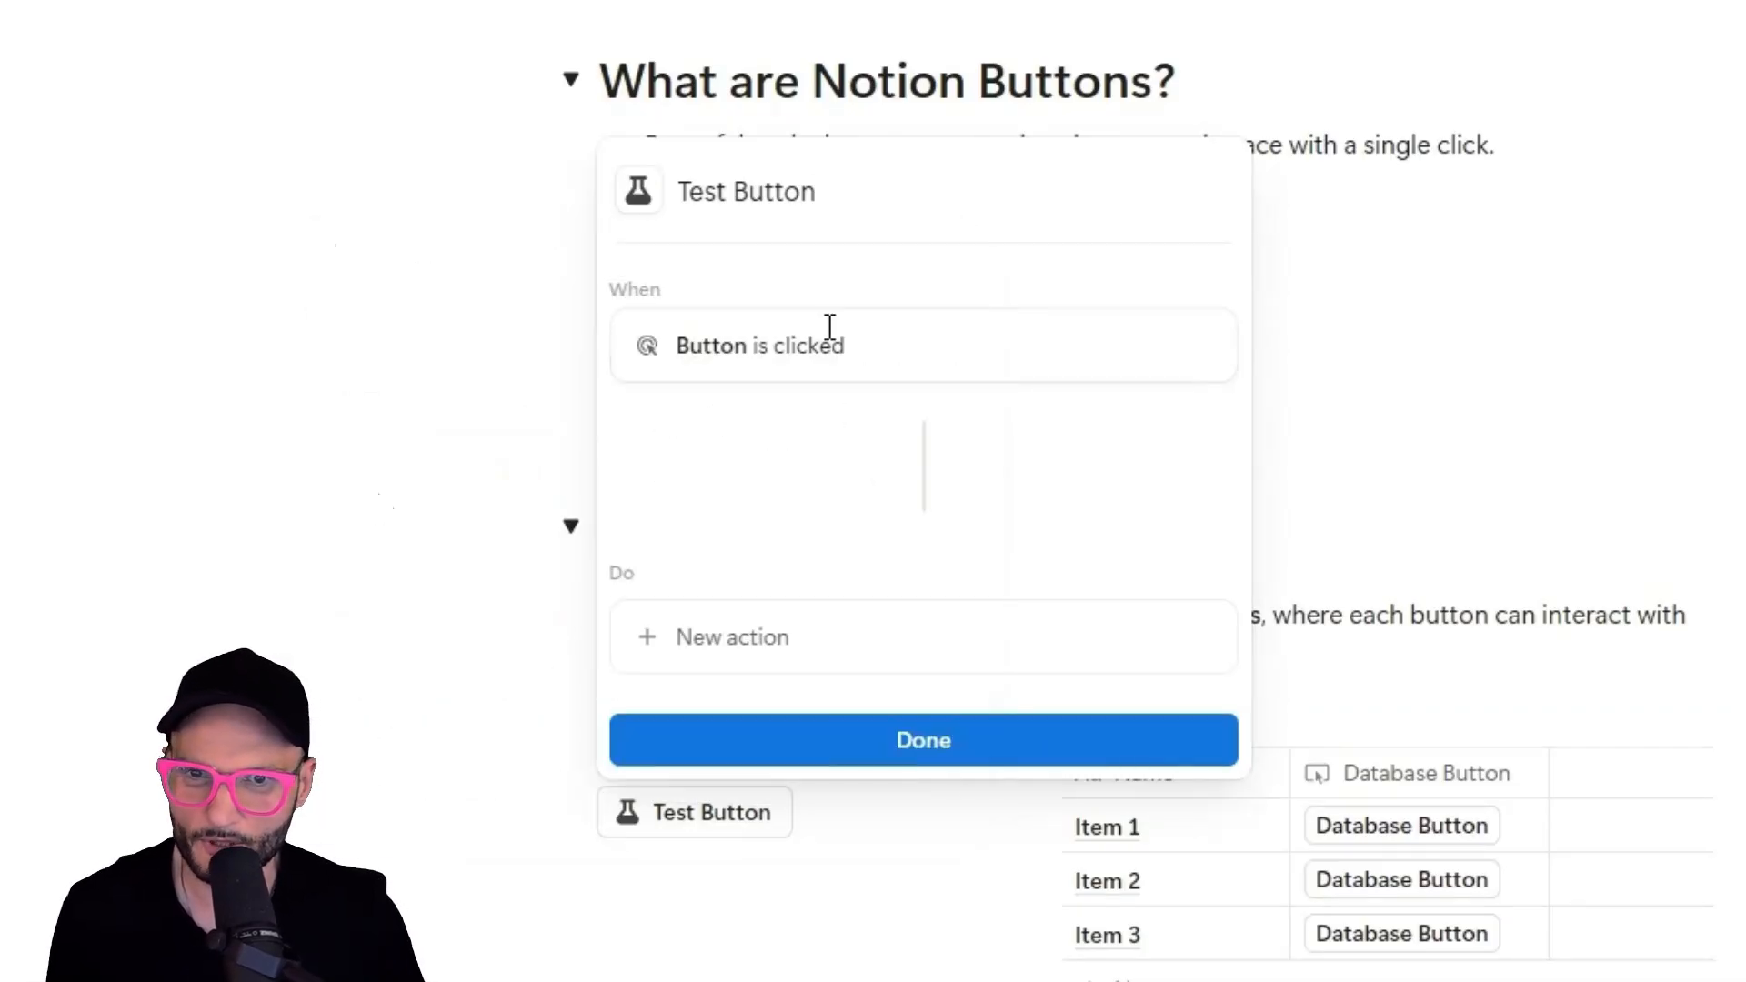
# Add a Show confirmation action with the message "This is a custom confirmation! Do you wish to continue?".
pyautogui.click(728, 653)
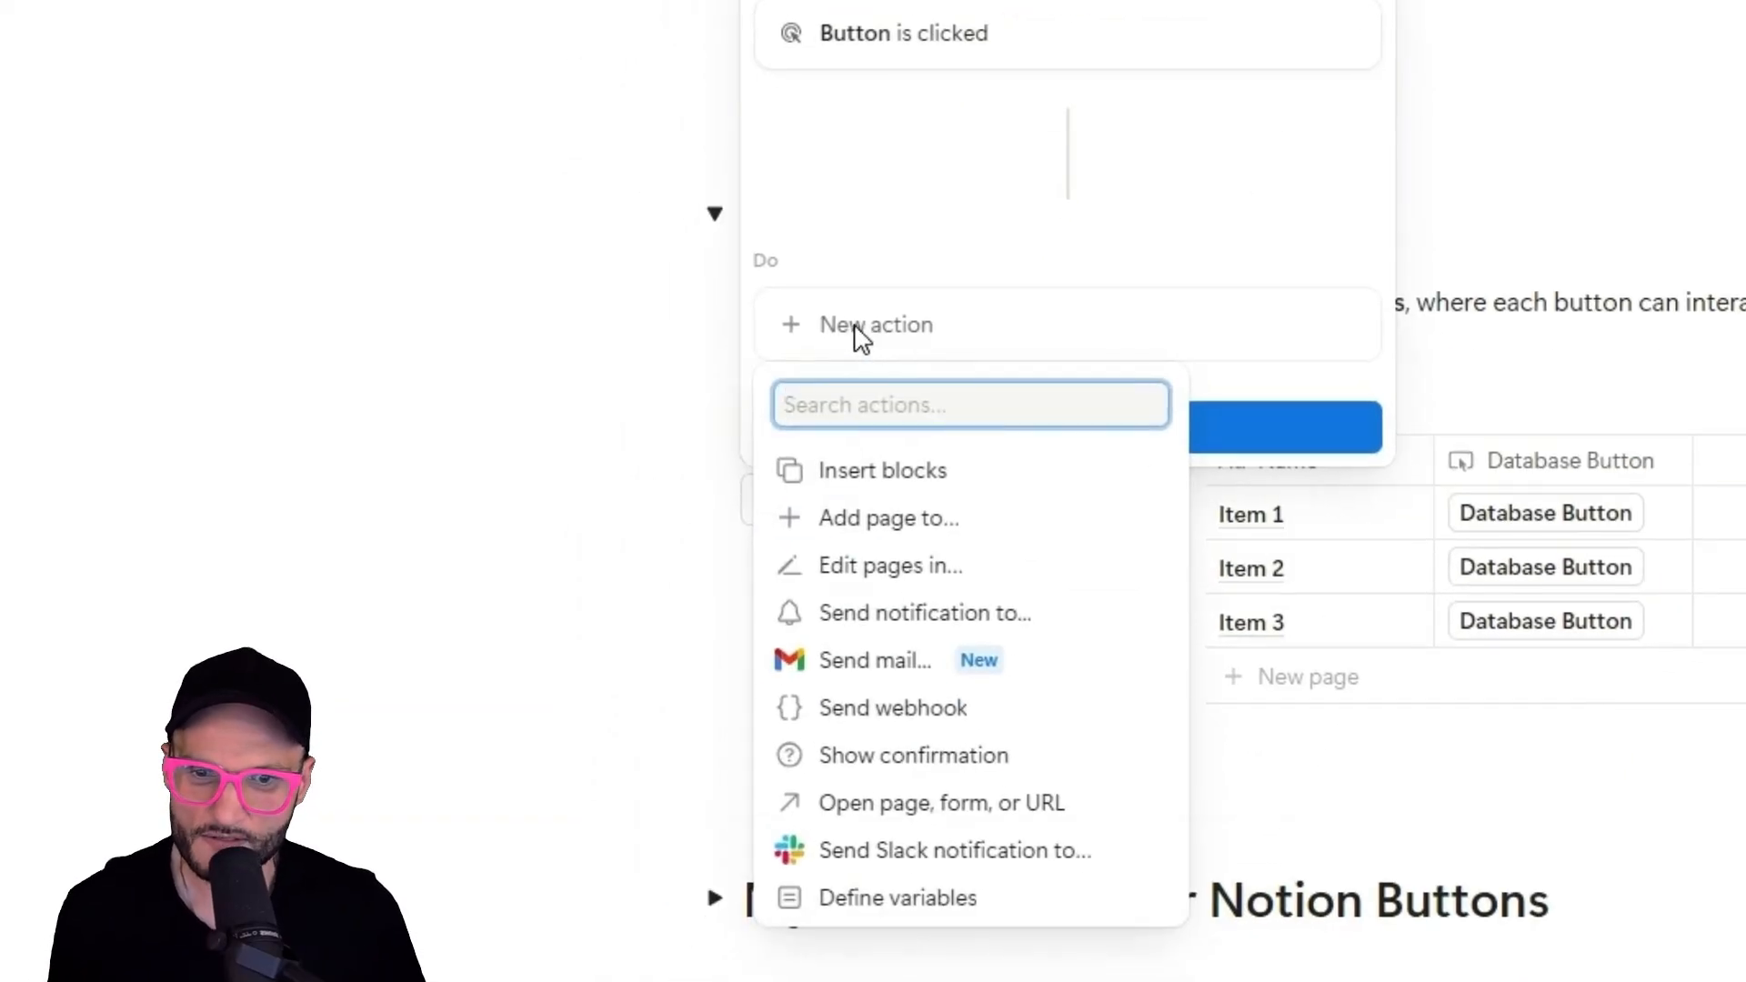
pyautogui.click(969, 767)
pyautogui.click(1192, 55)
pyautogui.write('This is a custom confir')
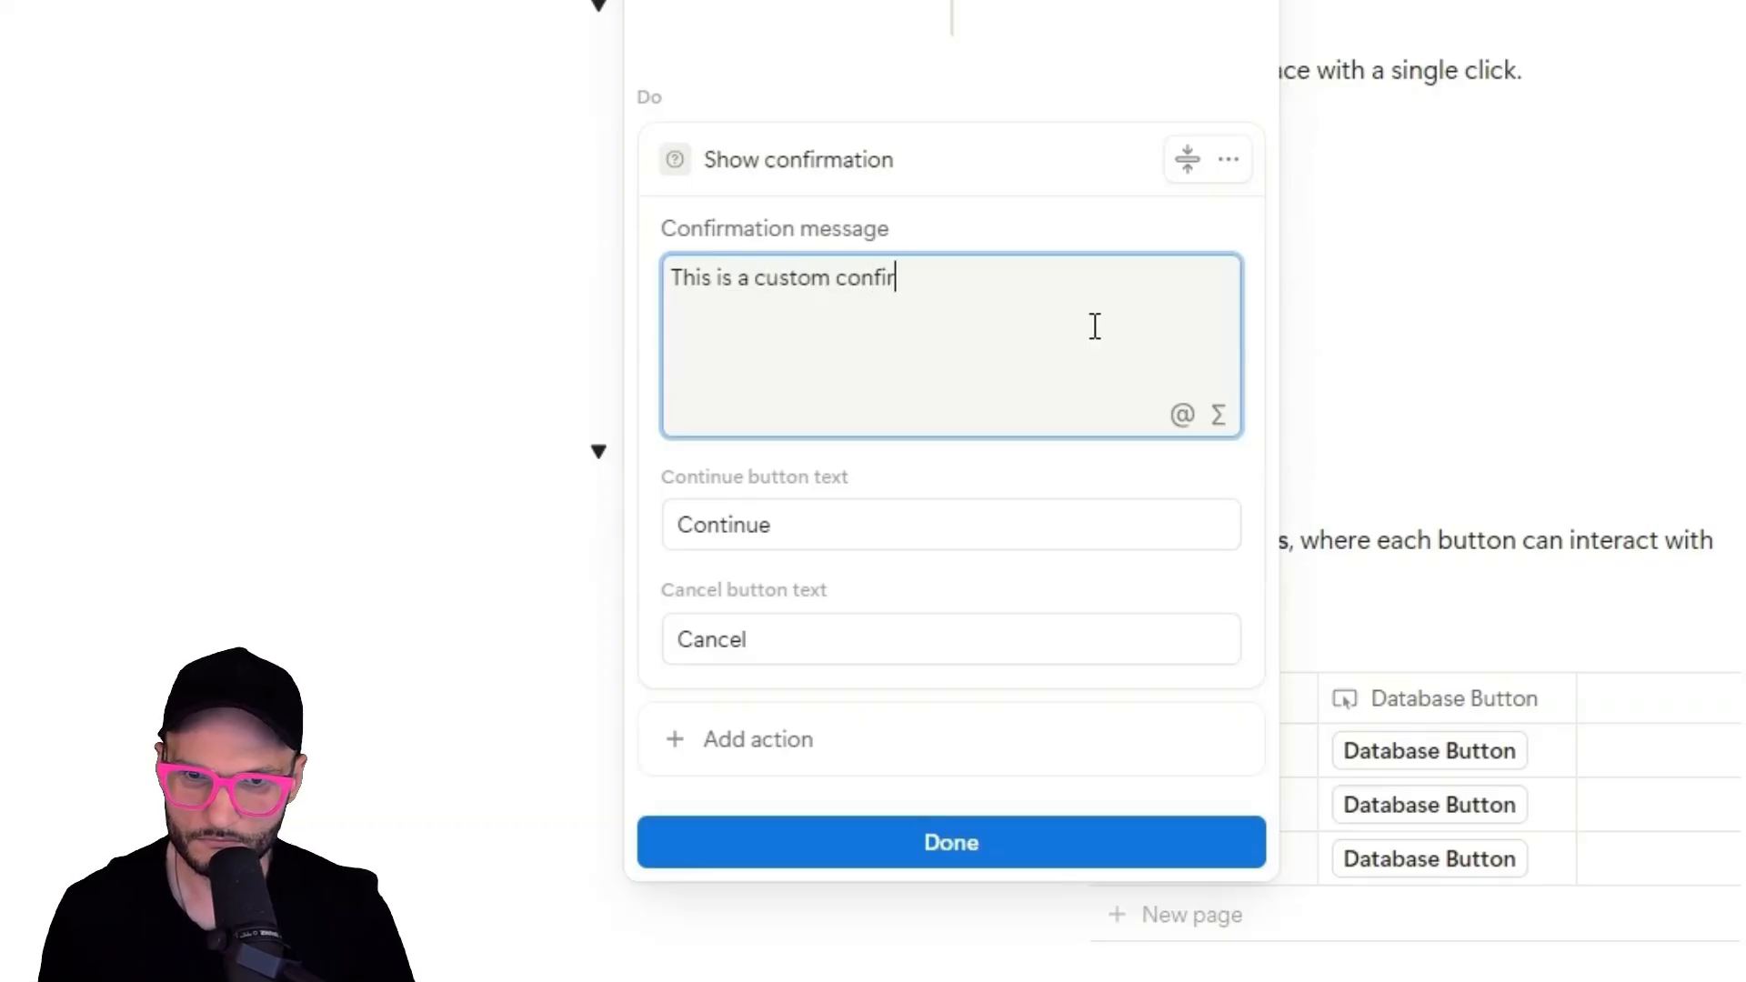
pyautogui.write('mation! Do you wish to continue?')
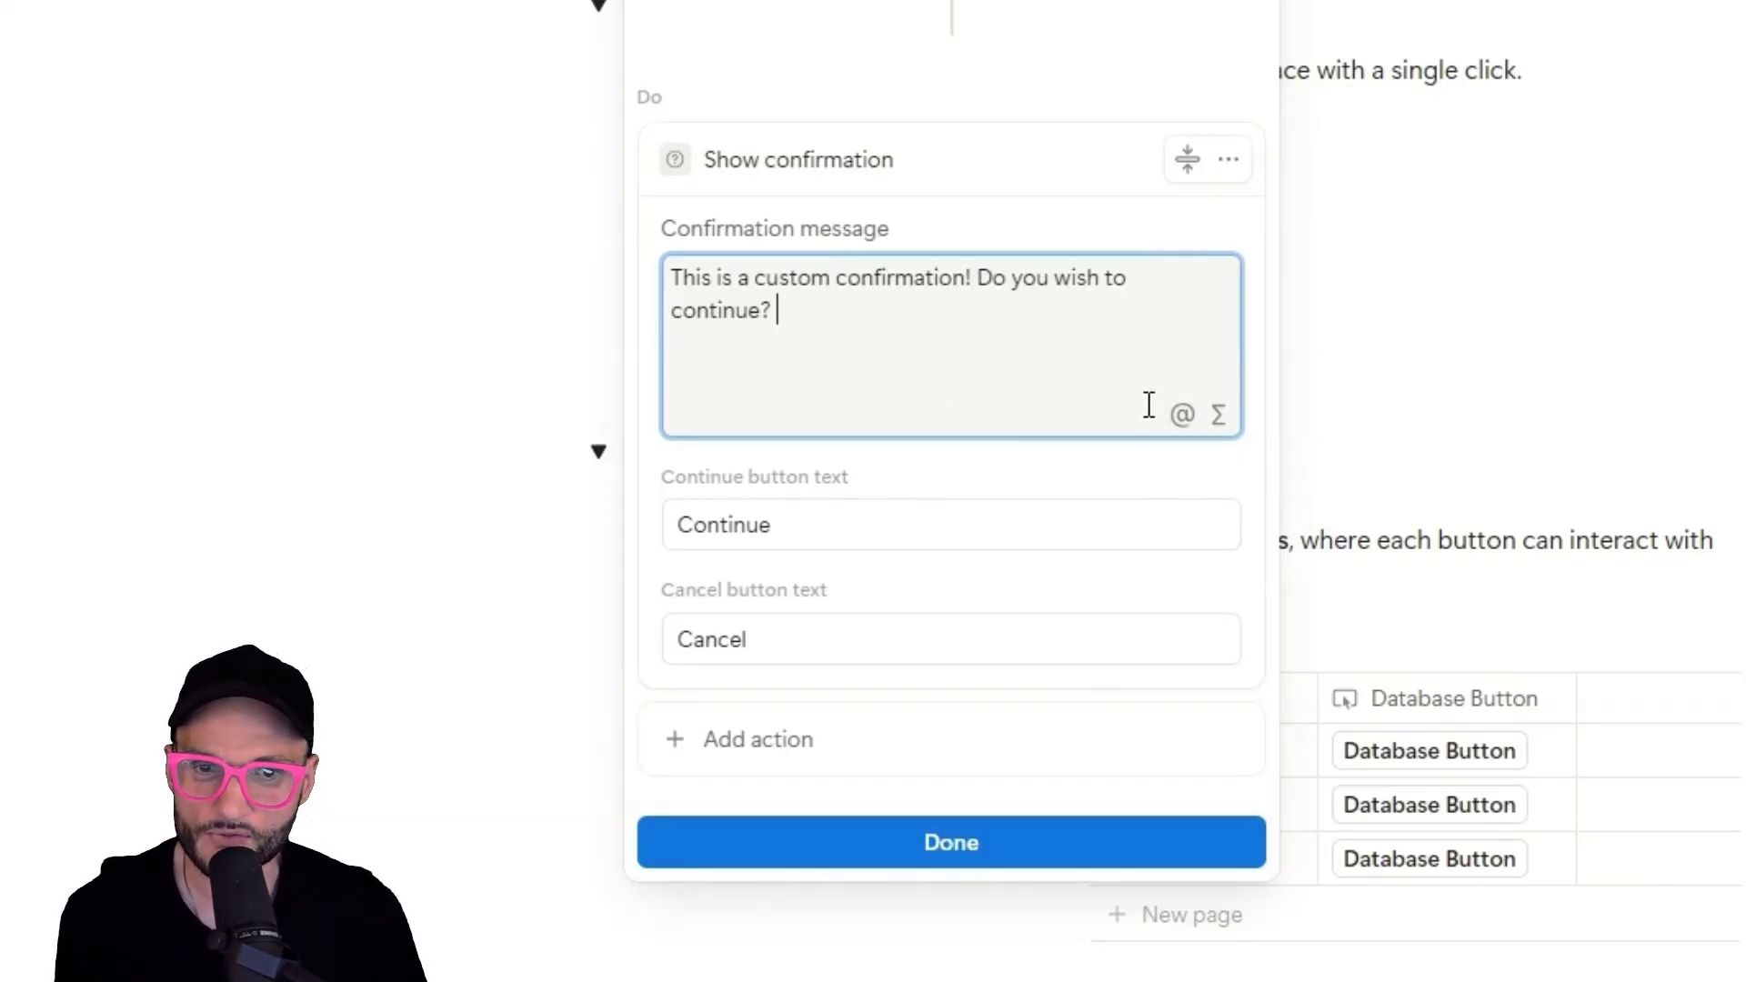
# Examine the confirmation message's formula editor and the Continue button text.
pyautogui.click(1218, 415)
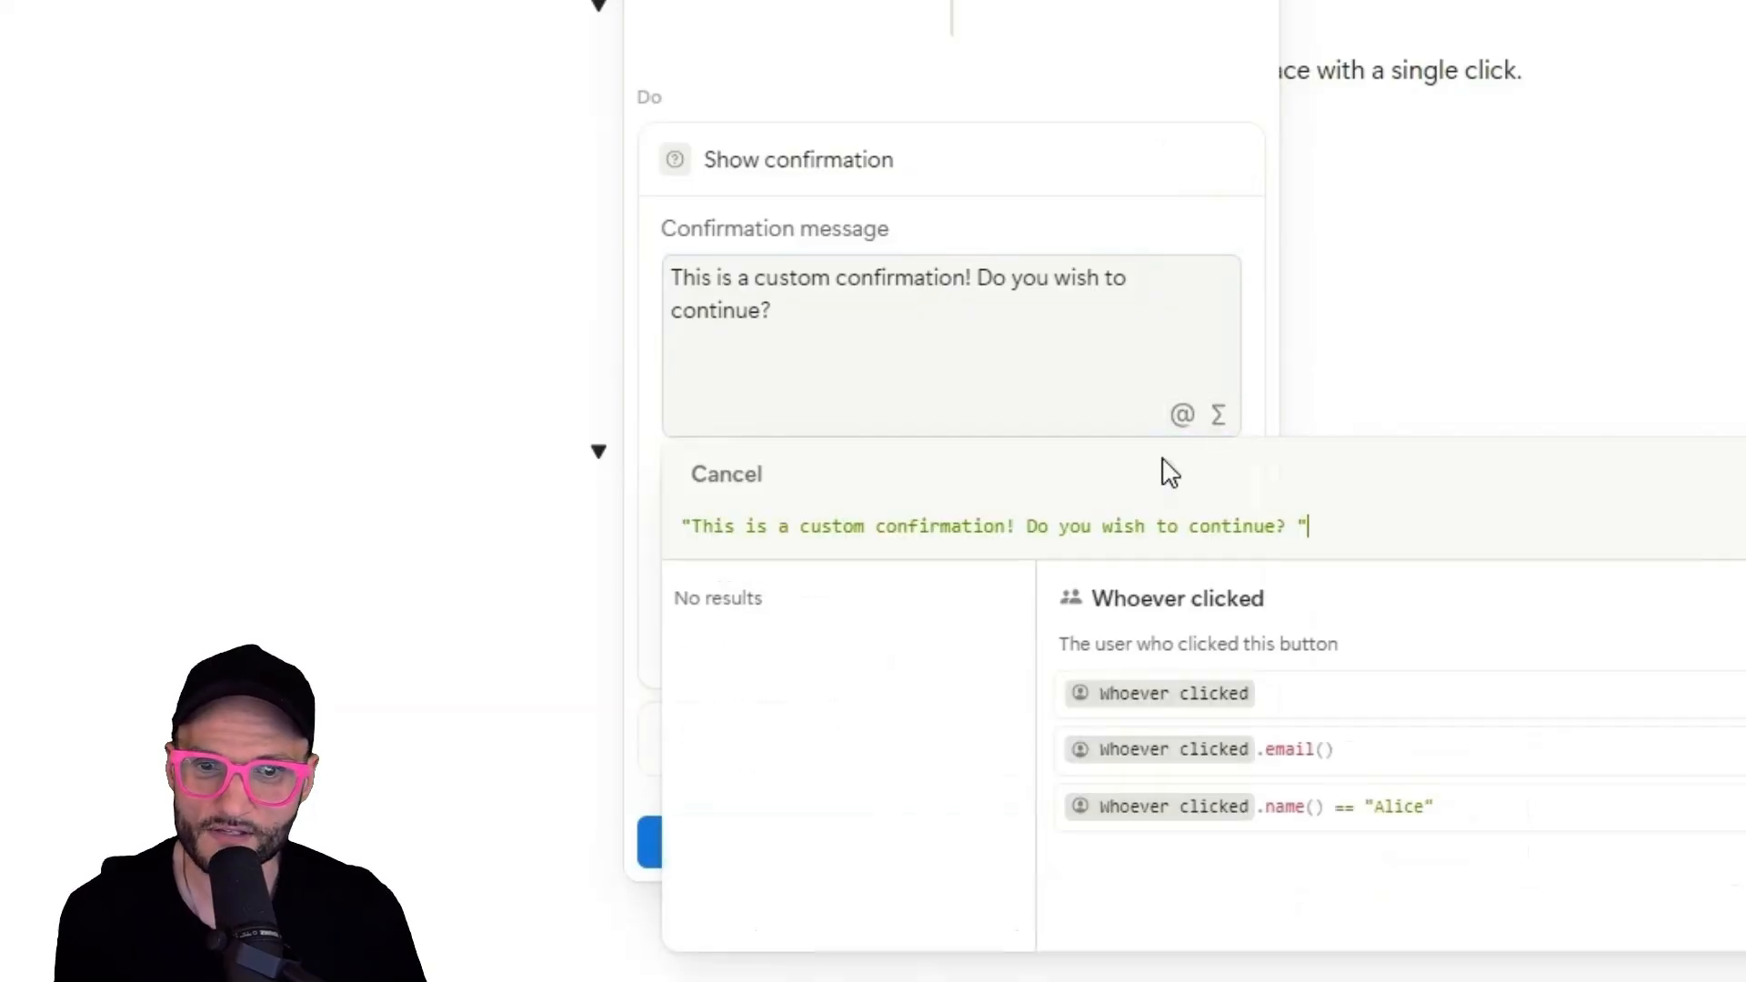
pyautogui.click(1111, 375)
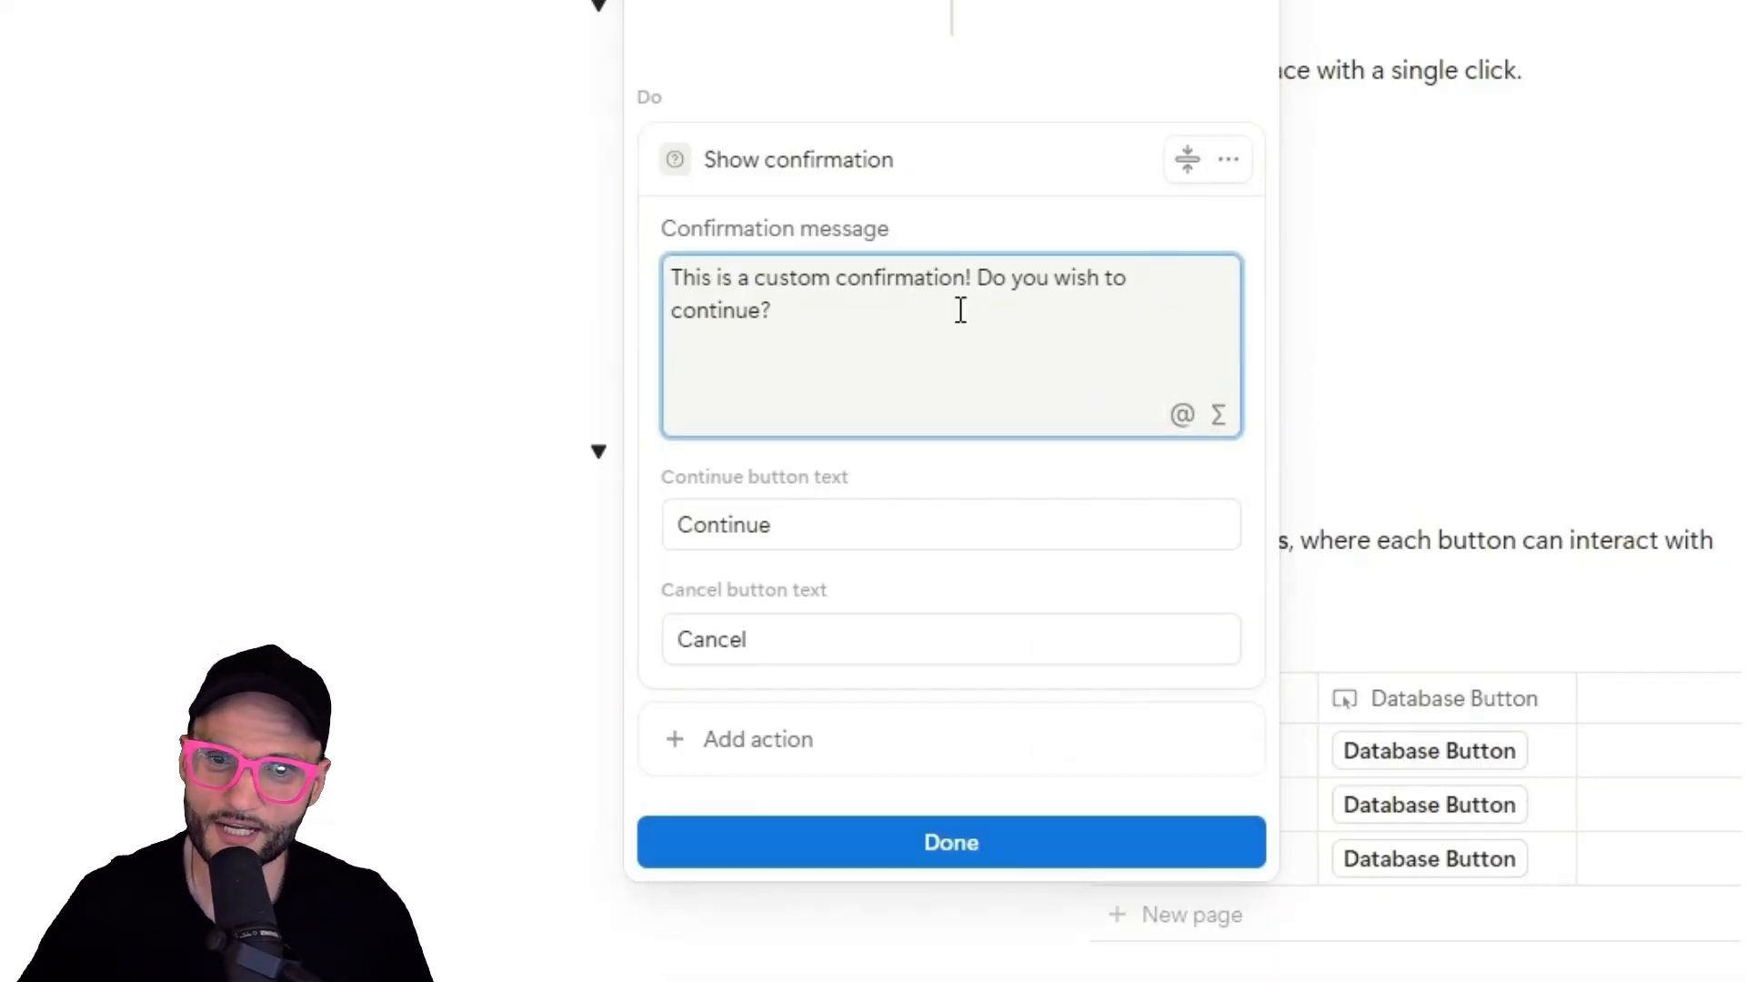
pyautogui.moveTo(785, 530); pyautogui.dragTo(659, 536)
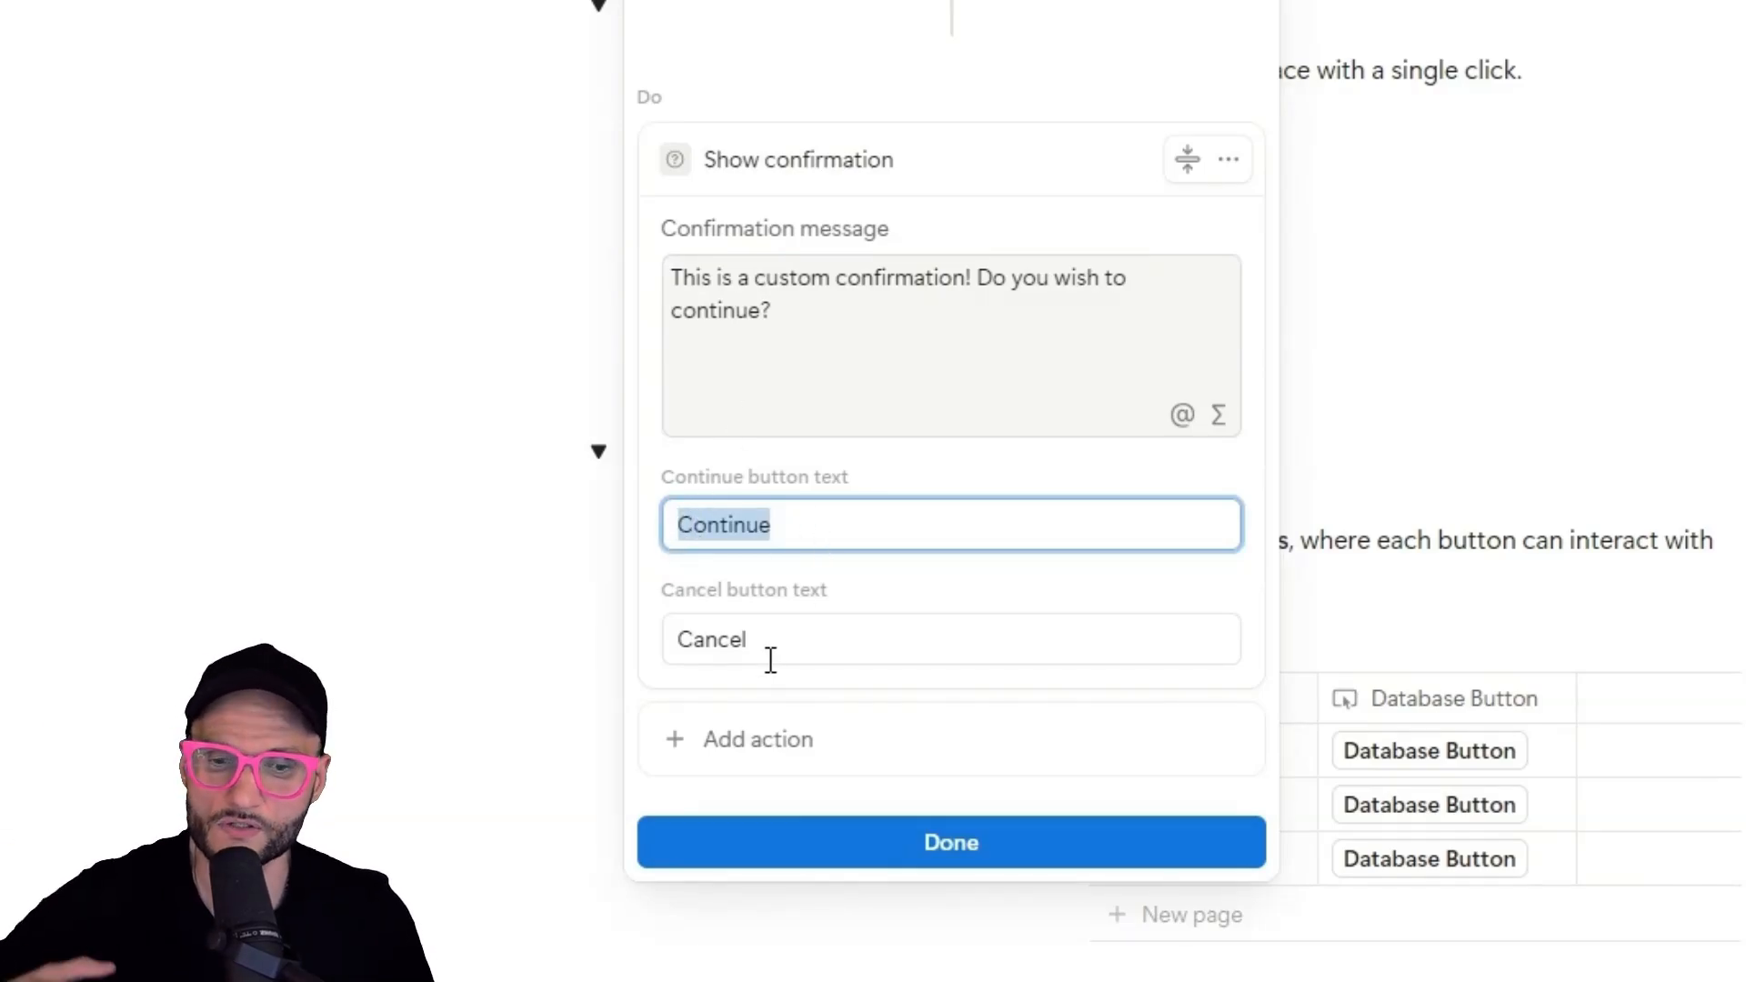
# Save the button setup, then test Test Button and cancel its confirmation.
pyautogui.click(904, 846)
pyautogui.click(696, 760)
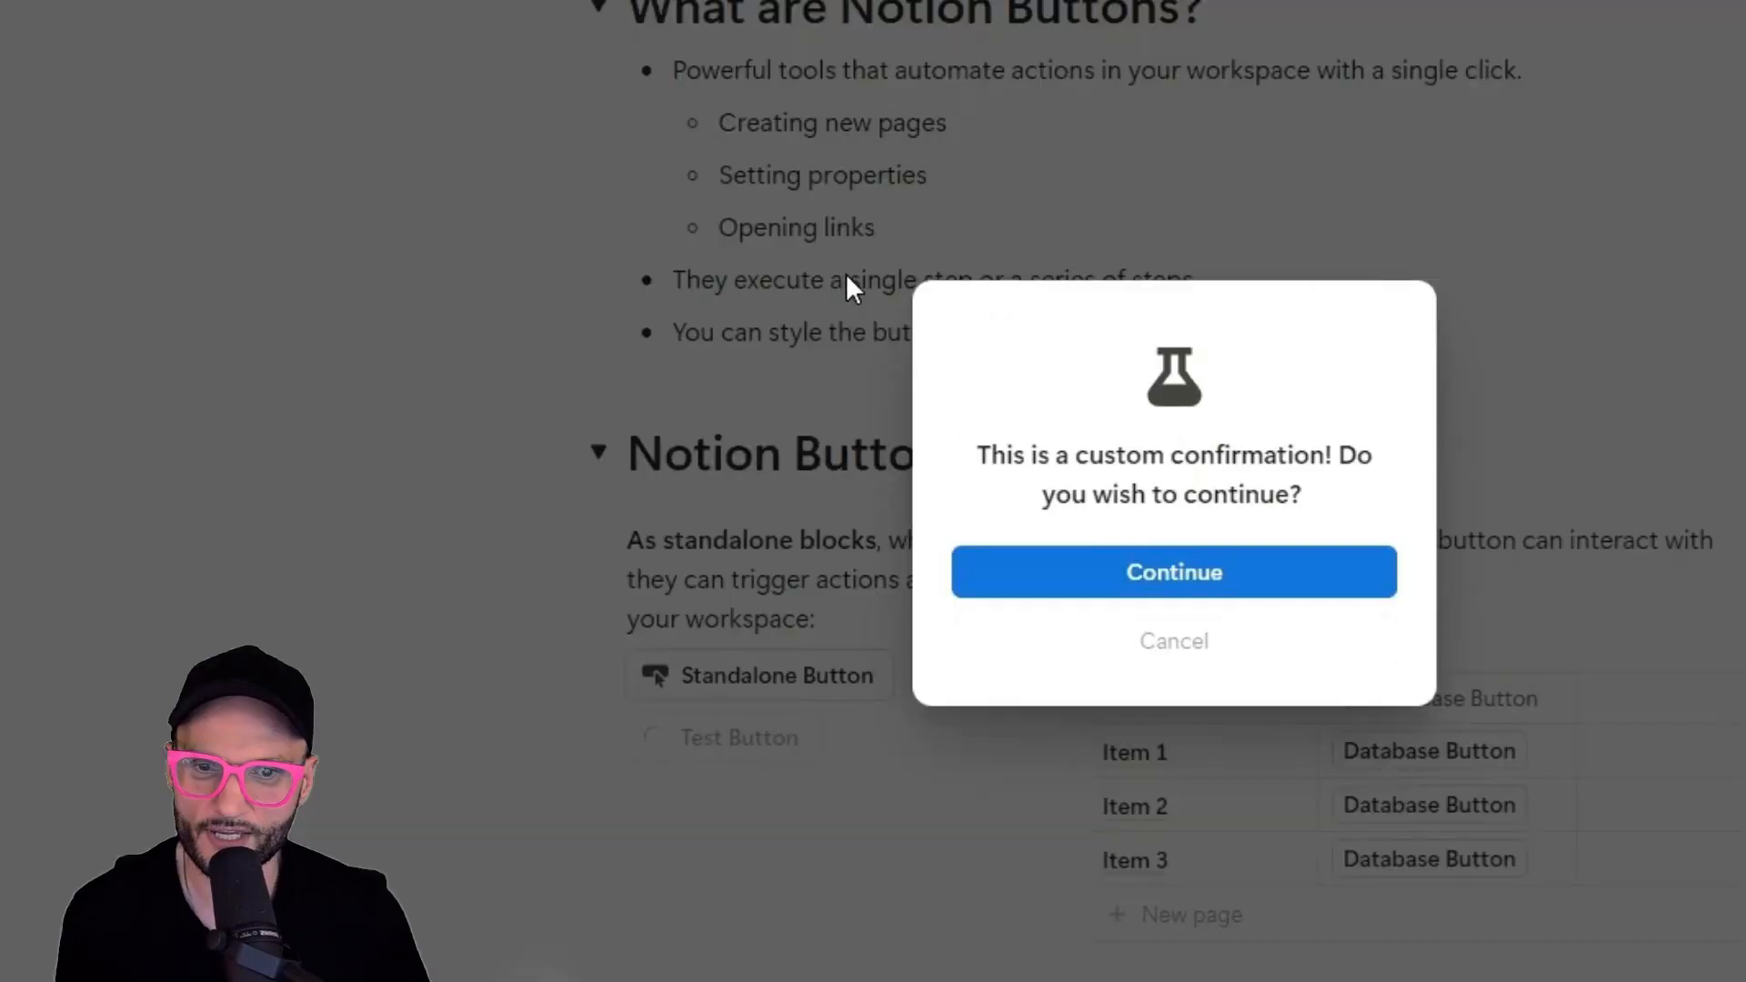
pyautogui.click(1189, 647)
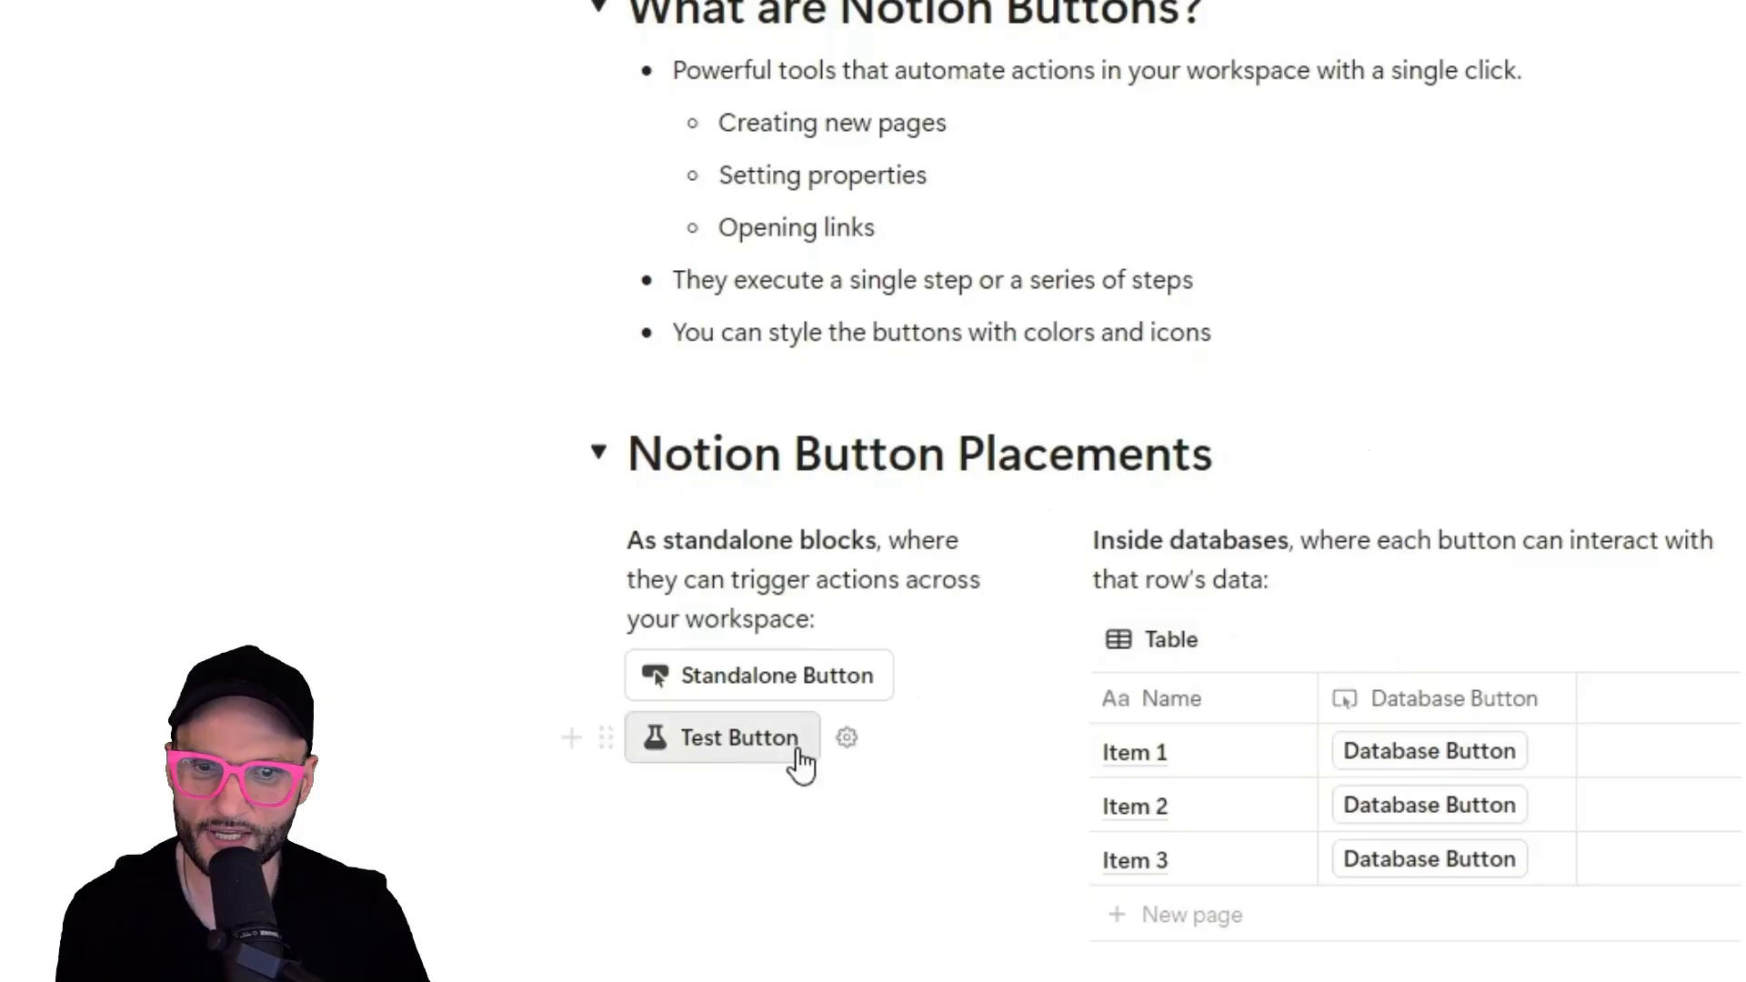
# Add an Insert blocks action to Test Button that places the level-3 heading "This is an inserted header!" below the button, and save it.
pyautogui.click(847, 737)
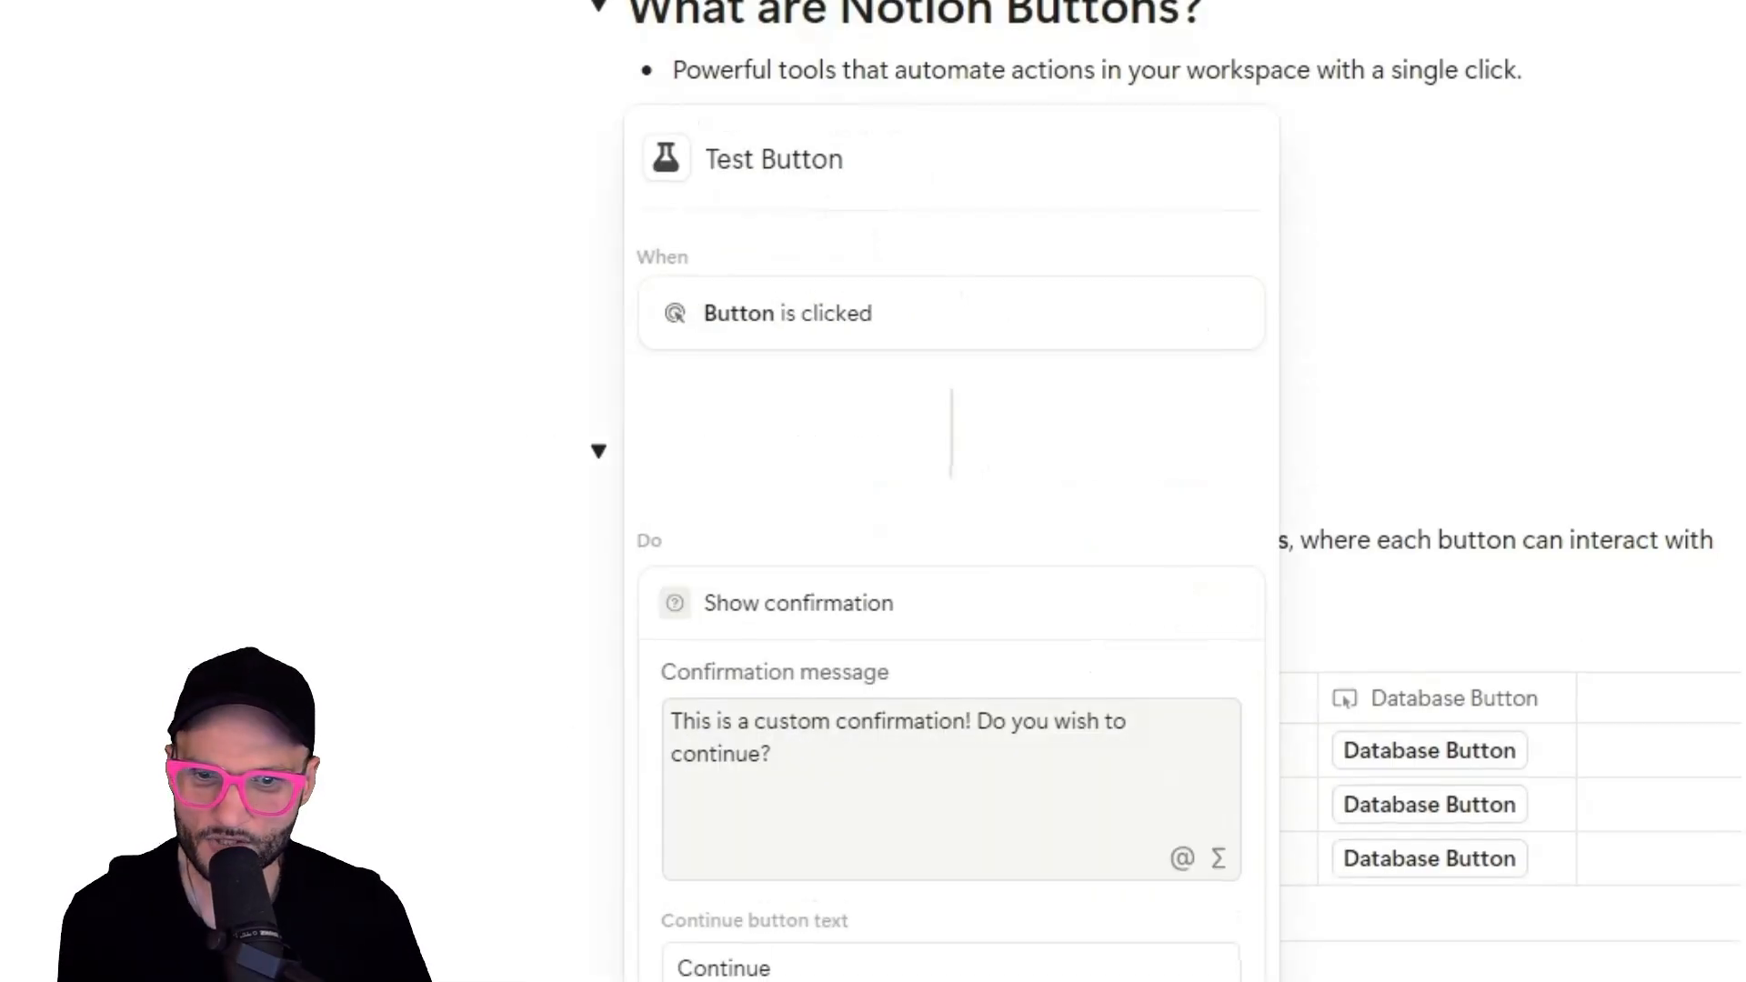
pyautogui.scroll(-4, 833, 737)
pyautogui.click(724, 830)
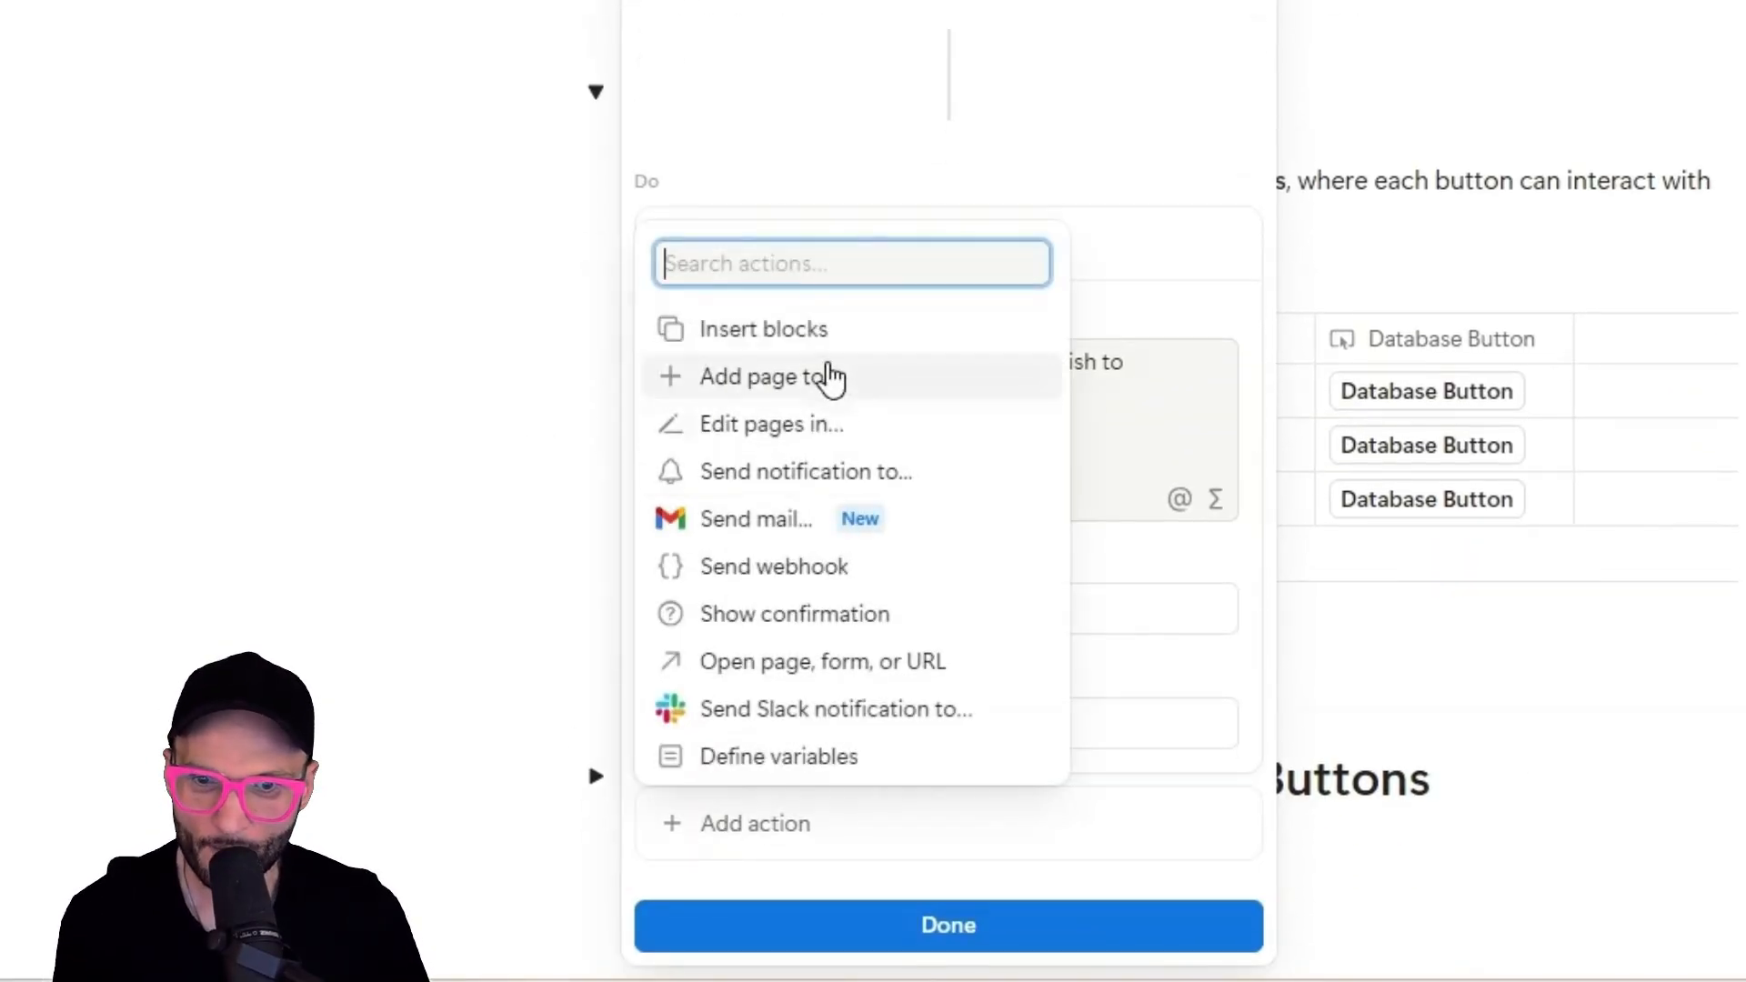
pyautogui.click(776, 333)
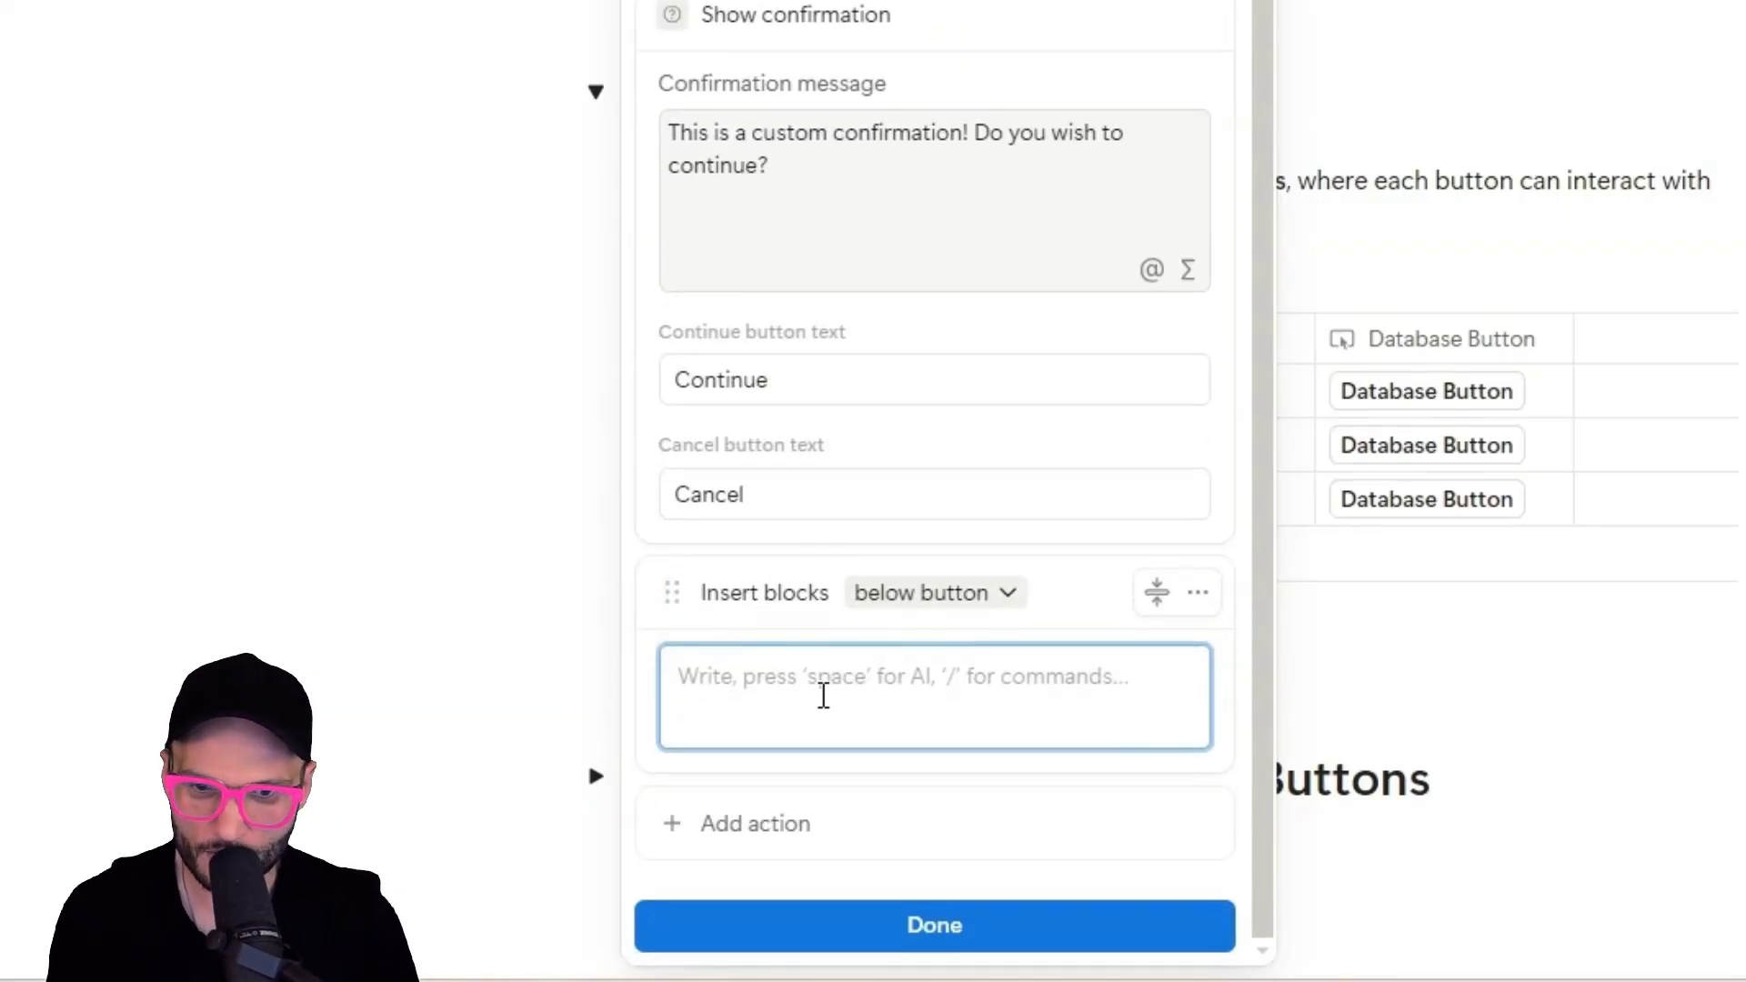
pyautogui.write('##')
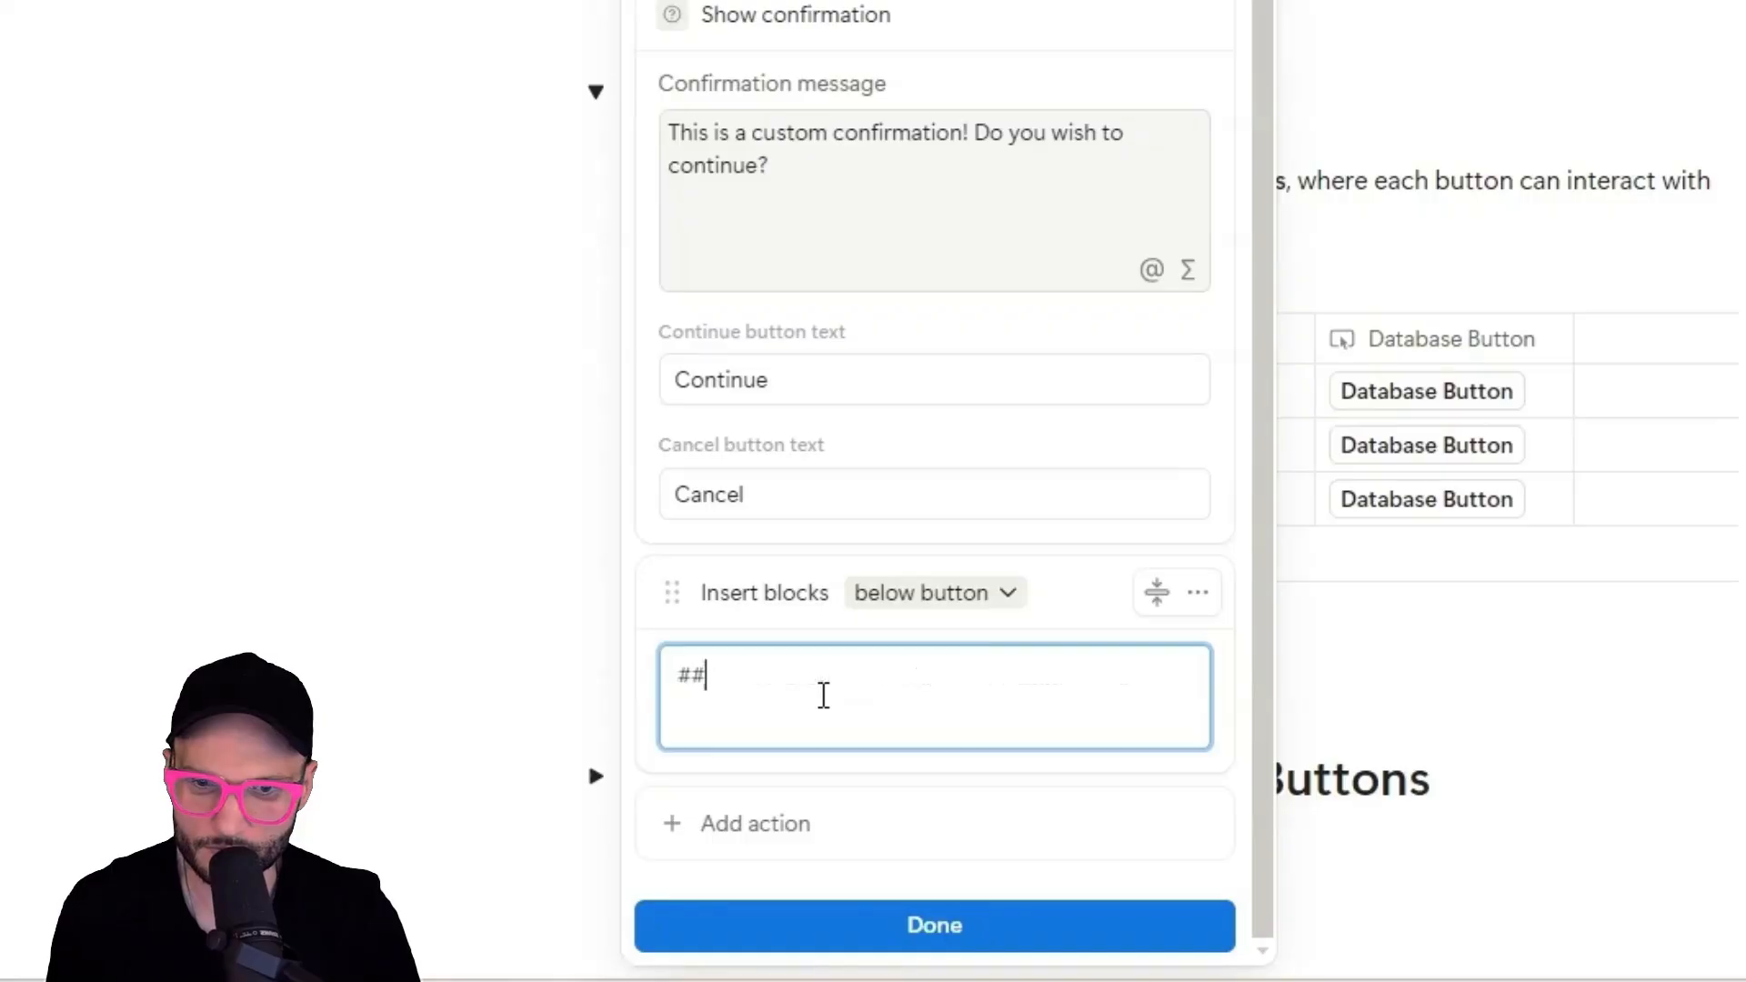
pyautogui.write('# This ')
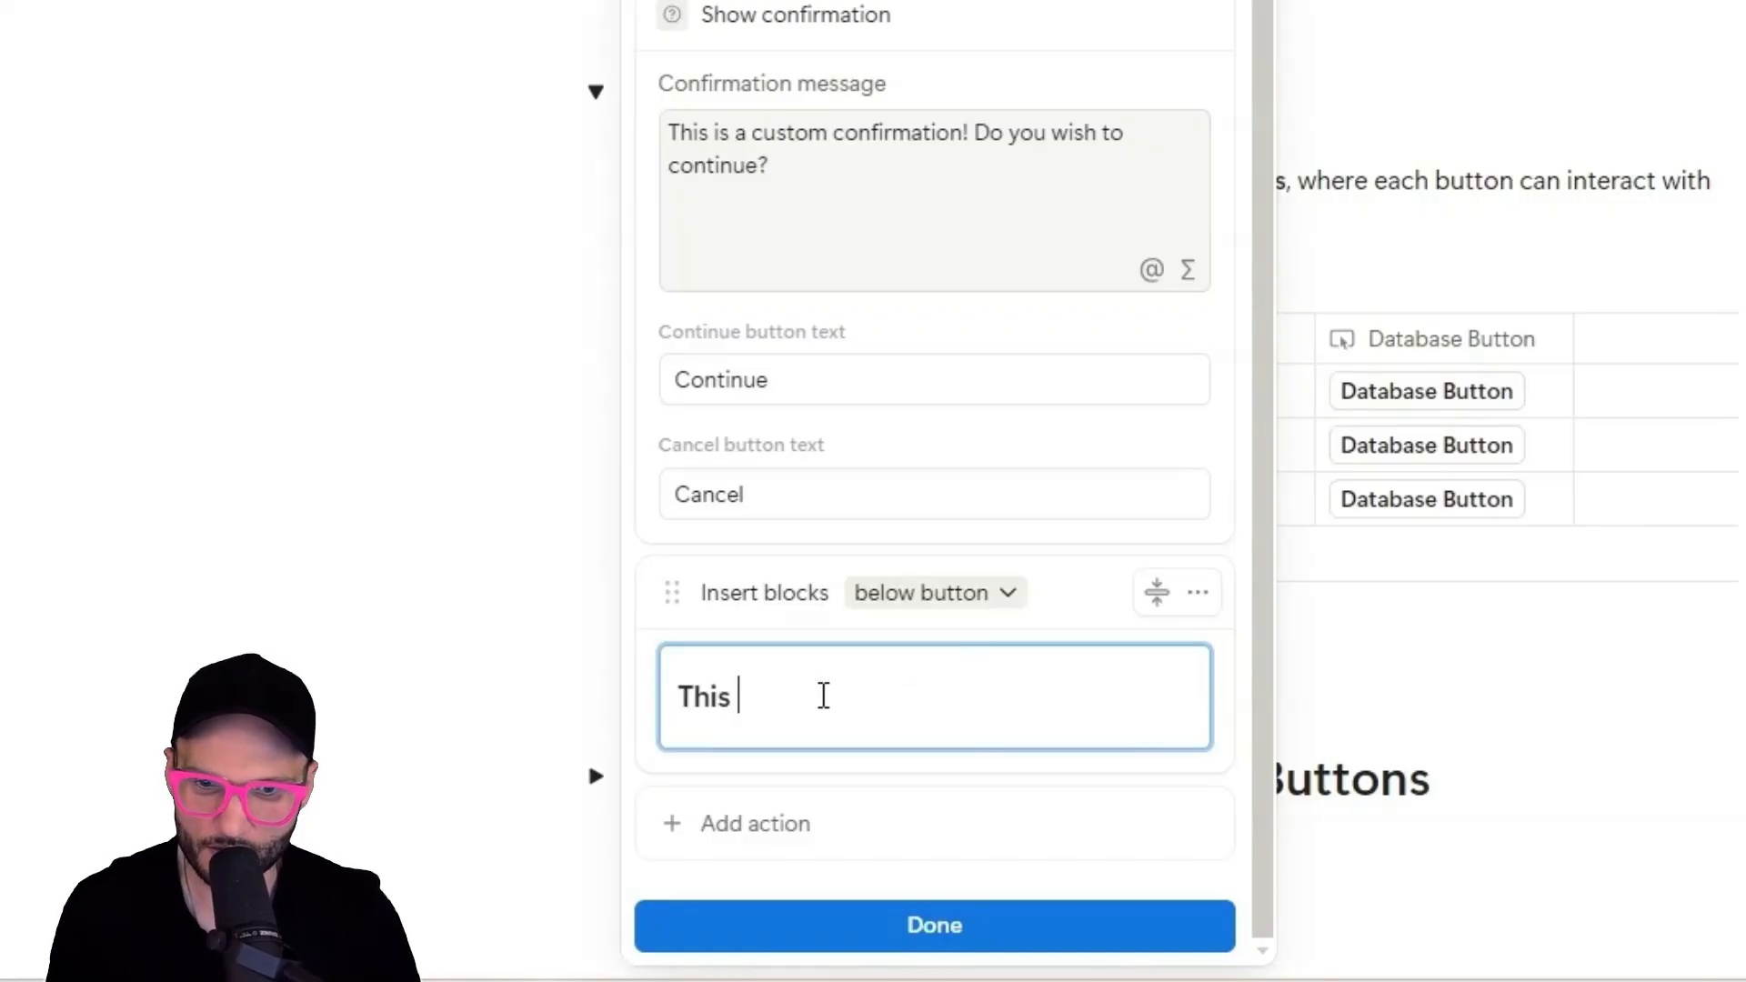
pyautogui.write('is an inserted header!')
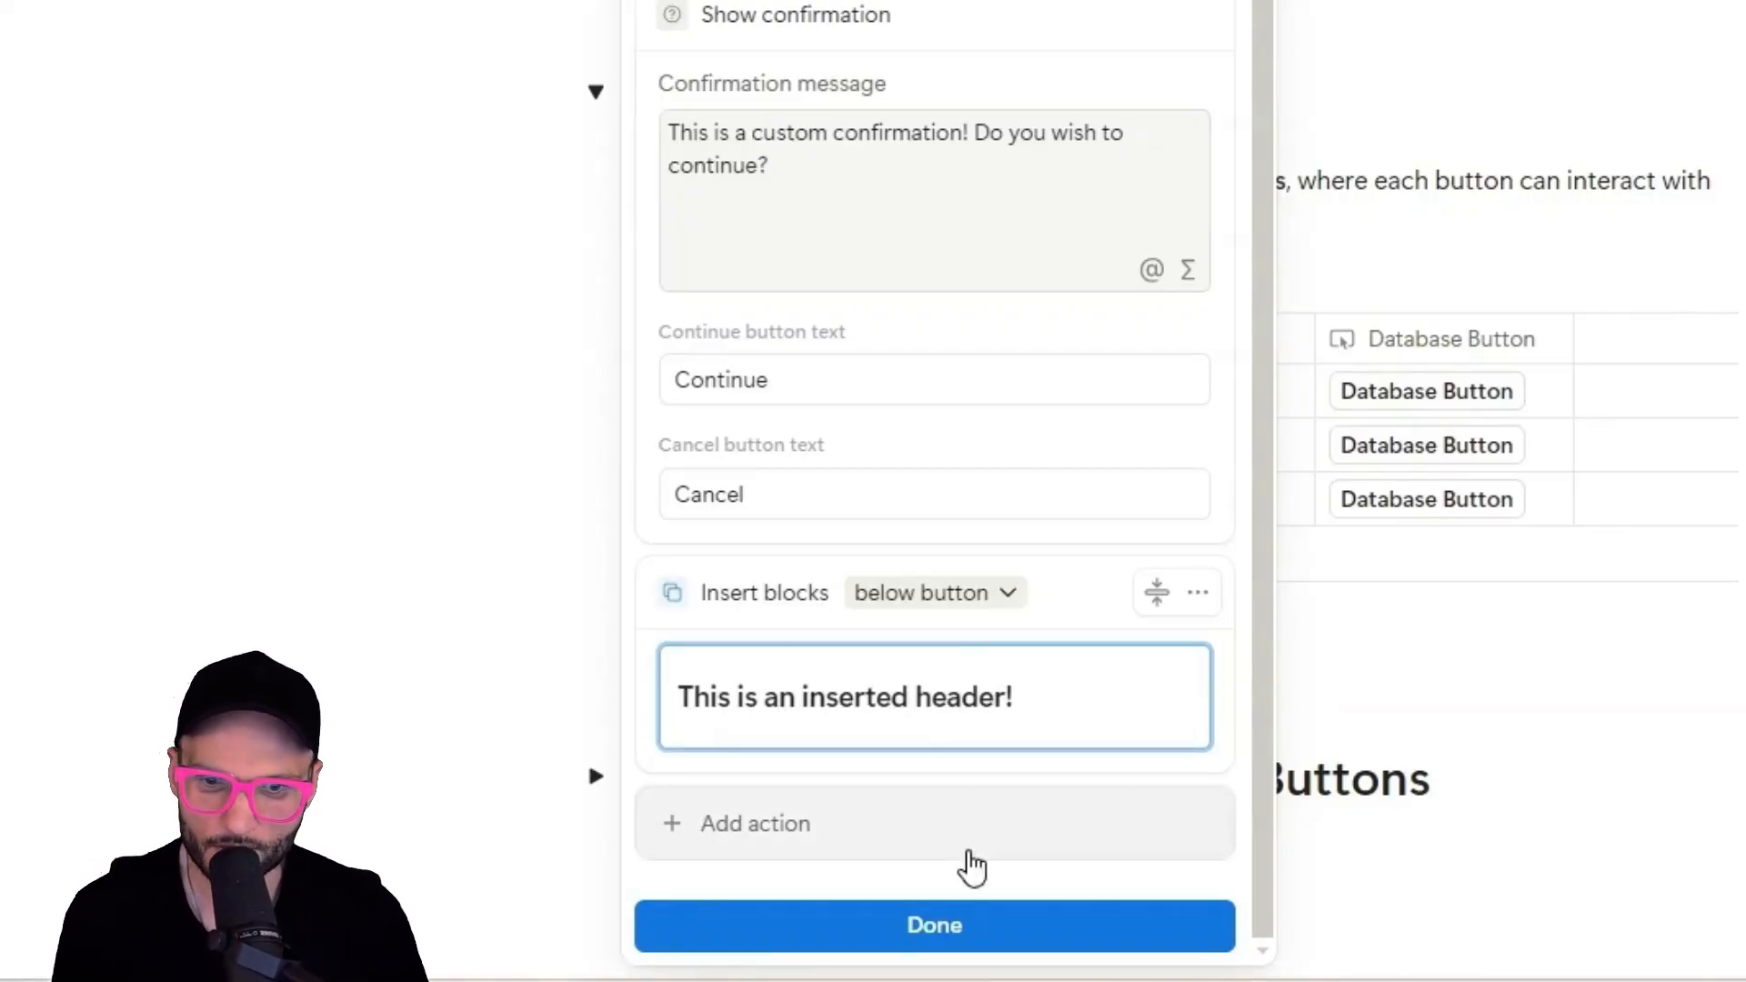
pyautogui.click(994, 924)
# Run Test Button and continue to insert the header, then run it again and cancel, placing the cursor below the header.
pyautogui.click(695, 393)
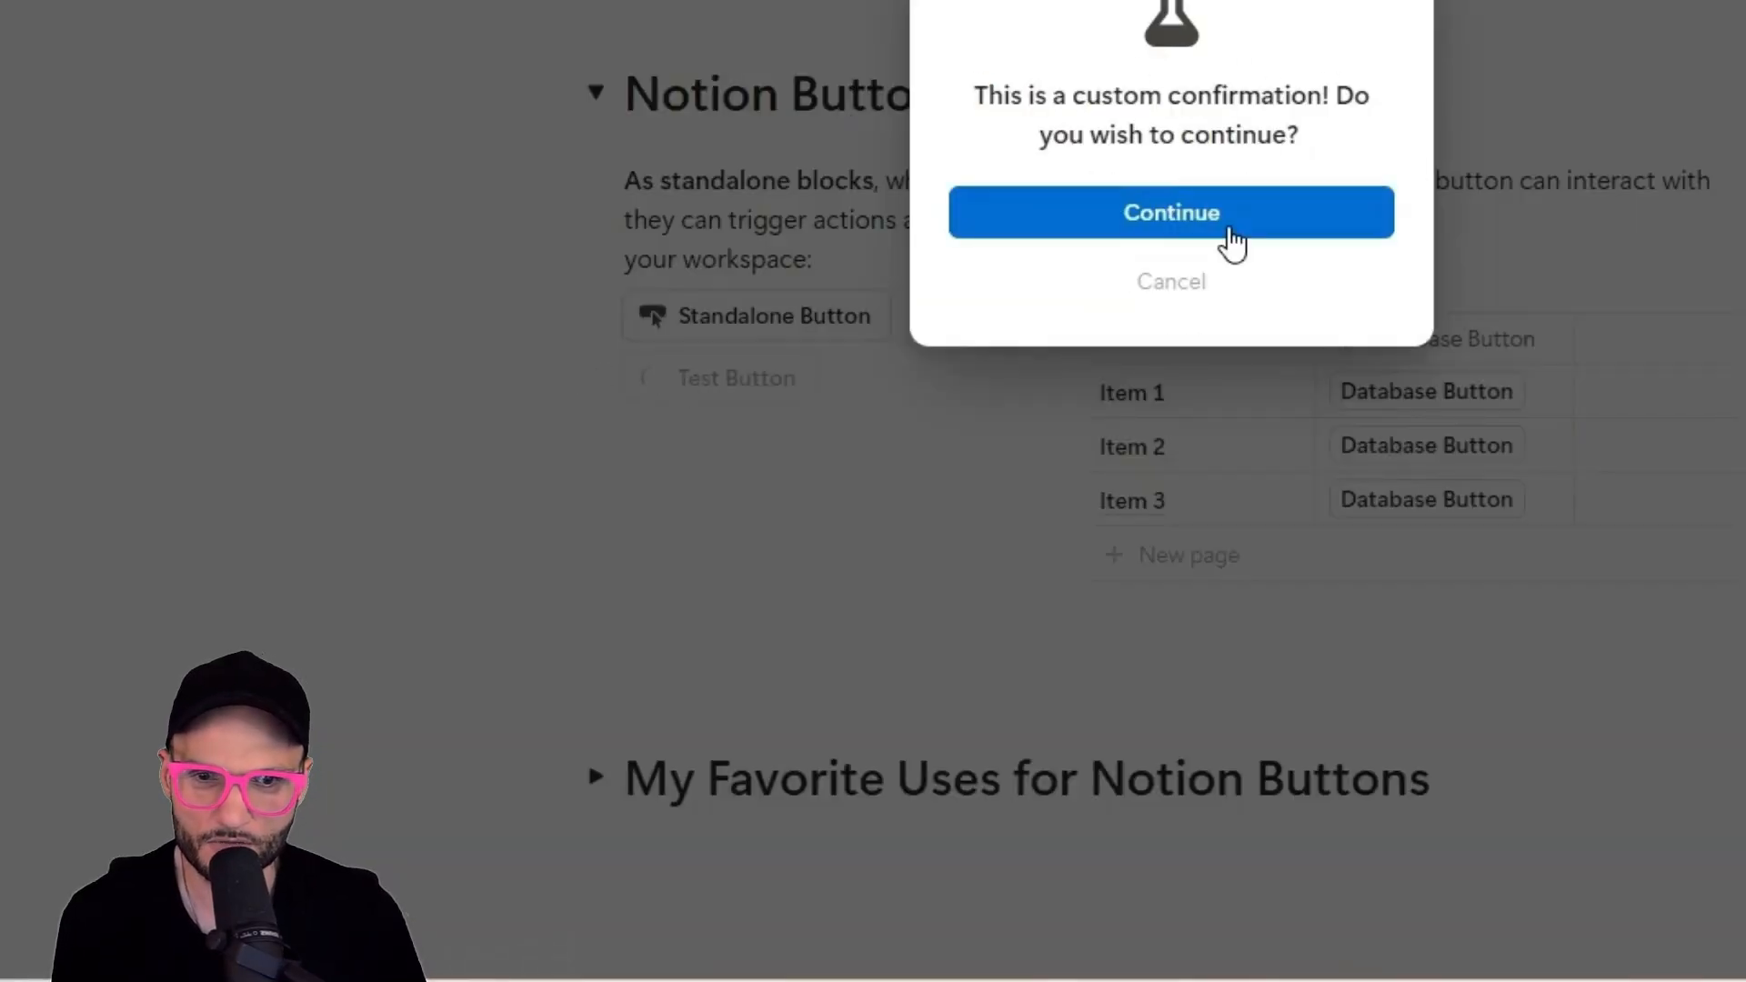
pyautogui.click(1181, 232)
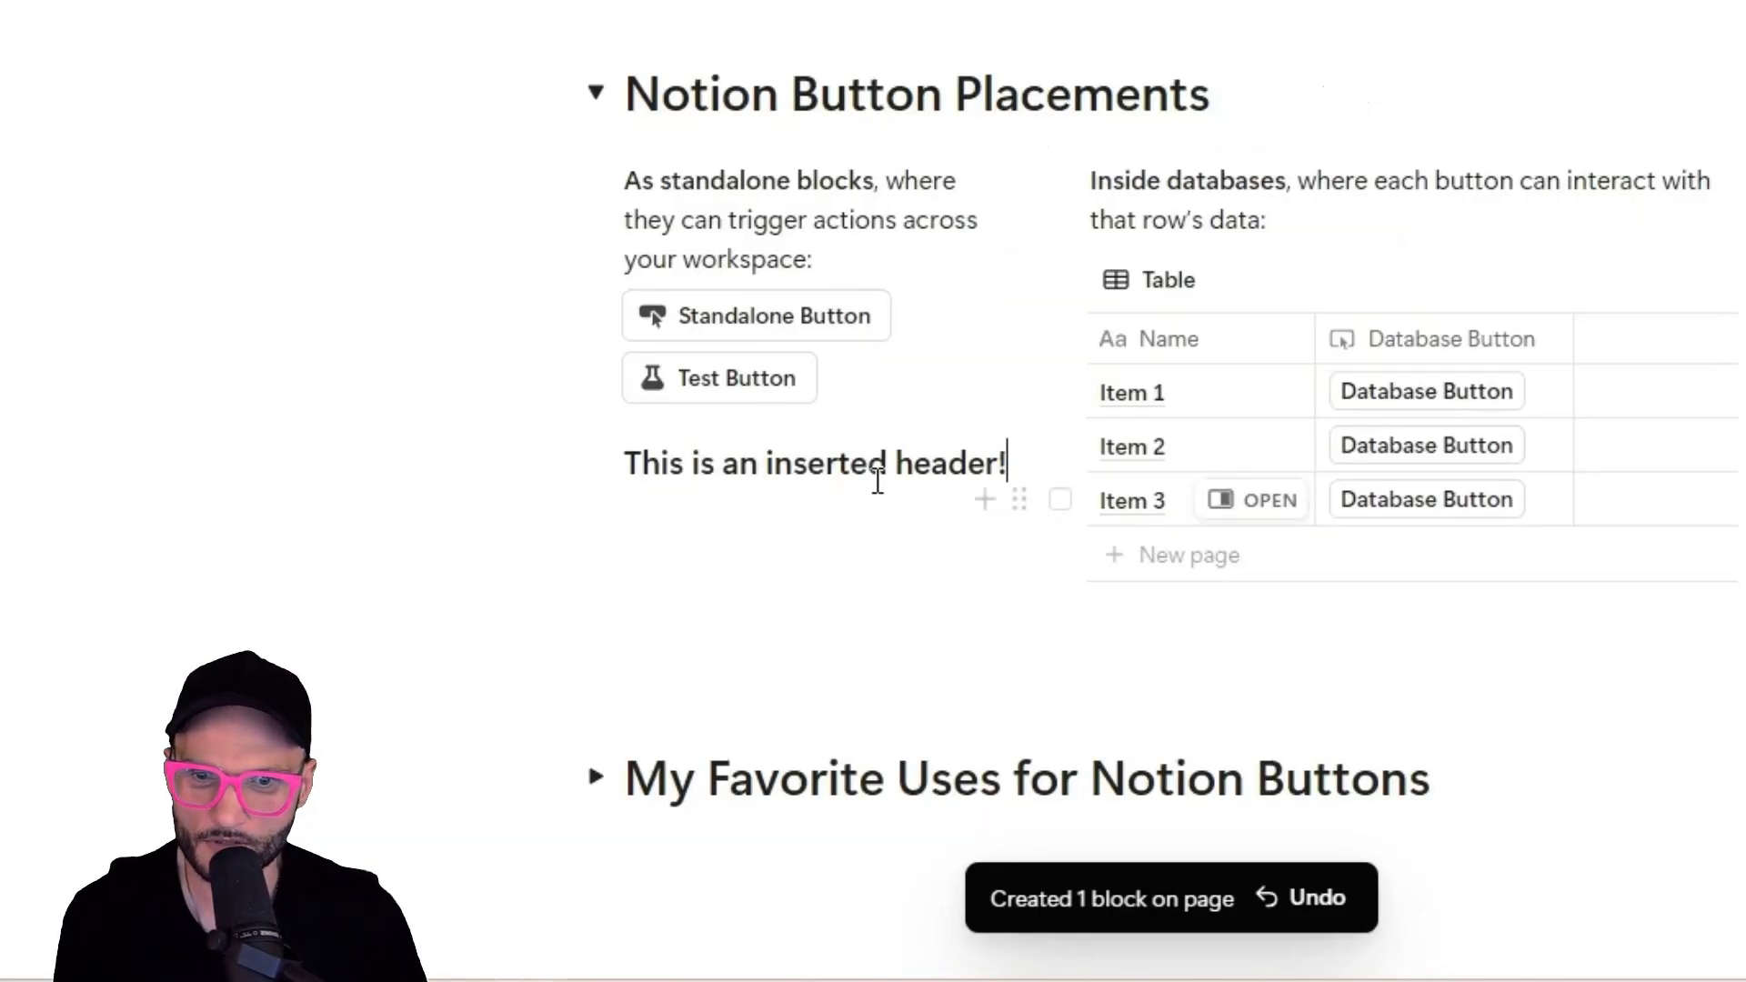
pyautogui.click(732, 389)
pyautogui.click(1147, 284)
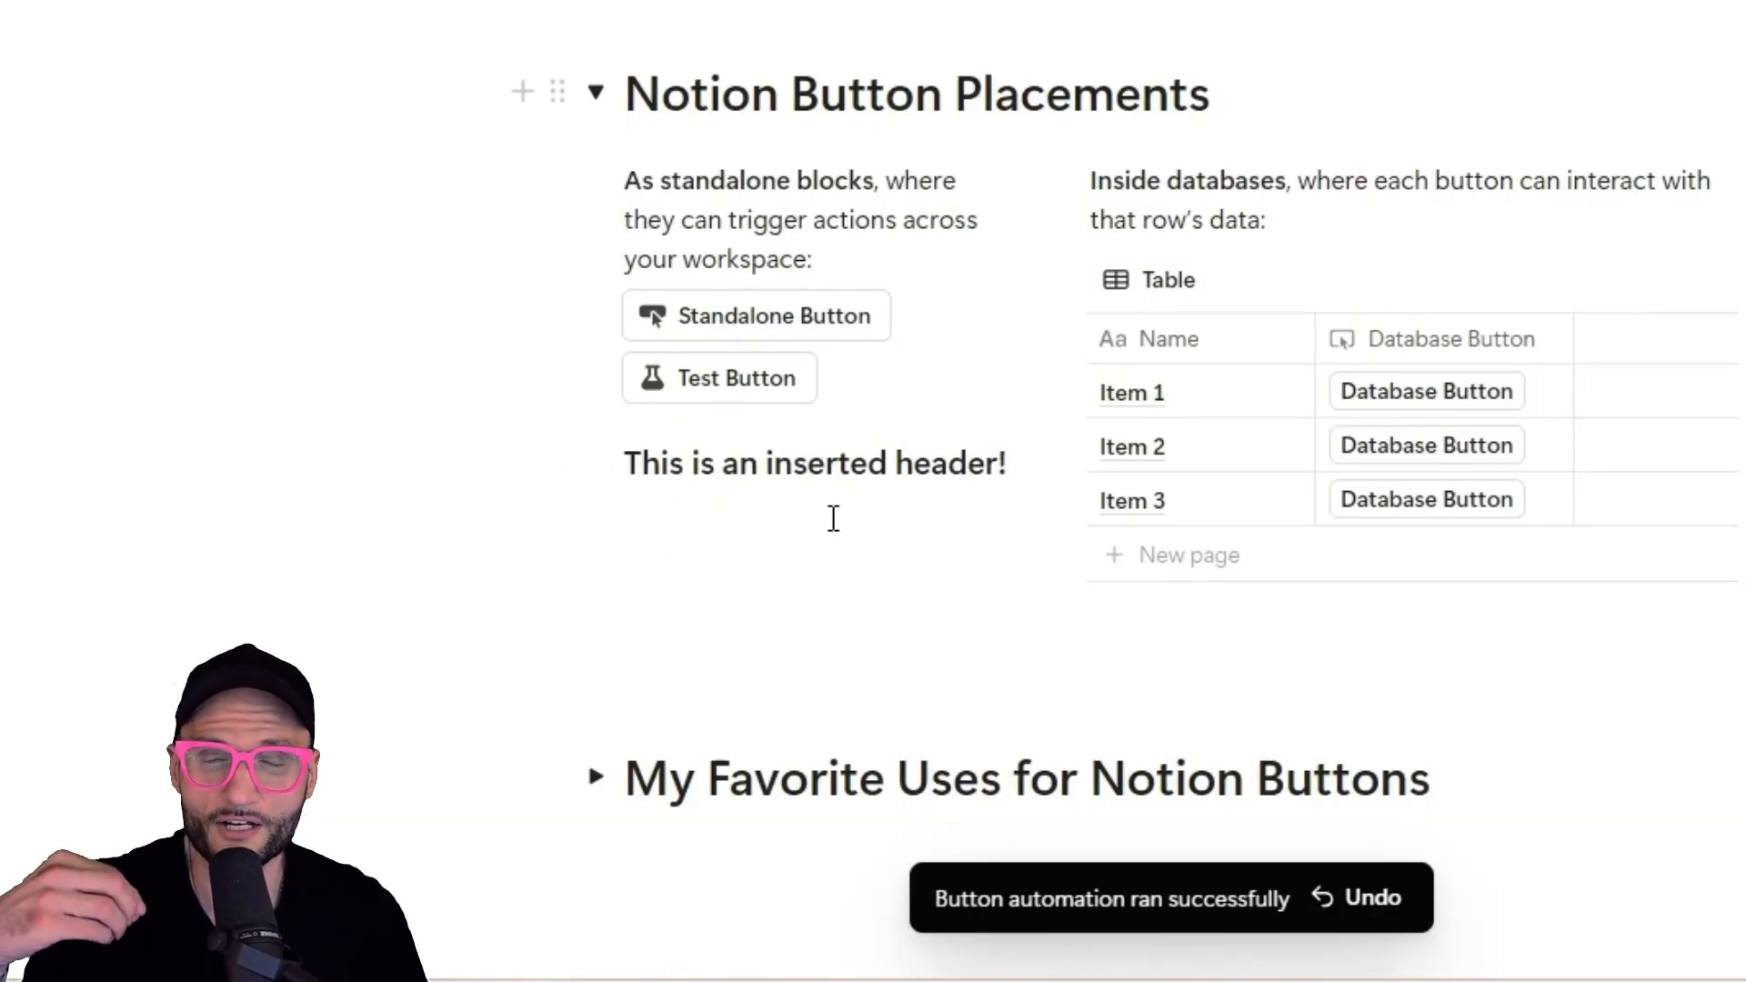
pyautogui.click(740, 565)
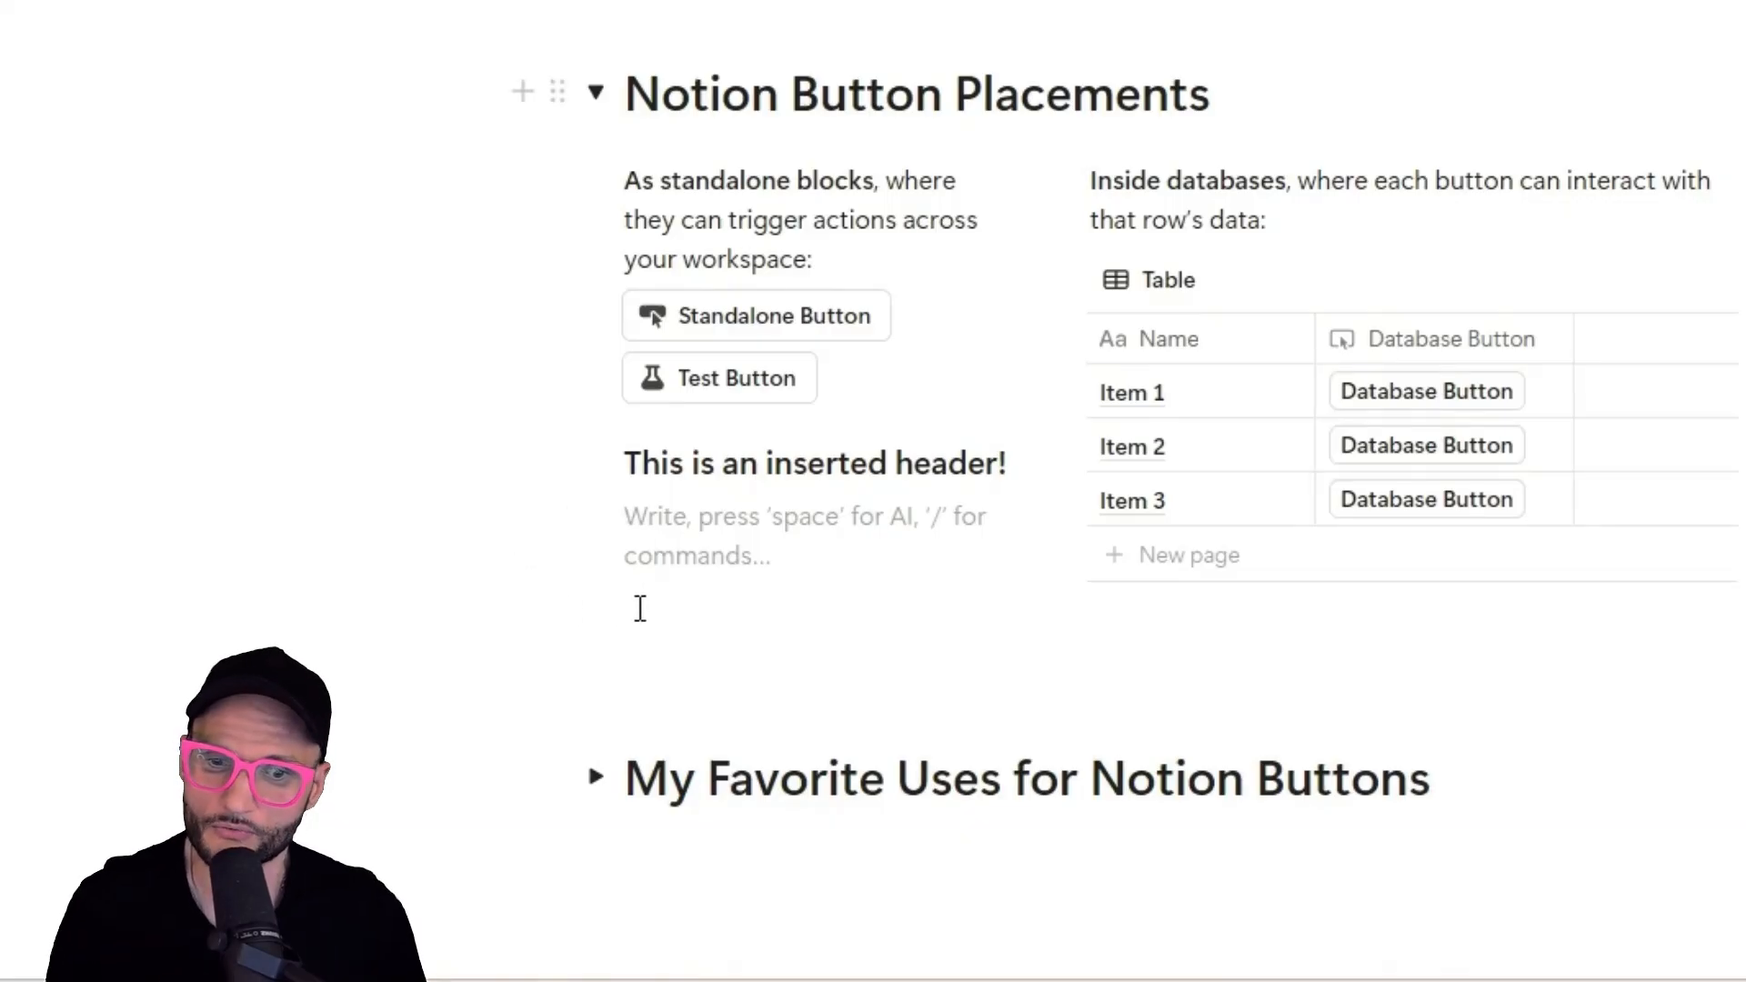
# Expand the My Favorite Uses for Notion Buttons section to show its examples.
pyautogui.scroll(-5, 641, 608)
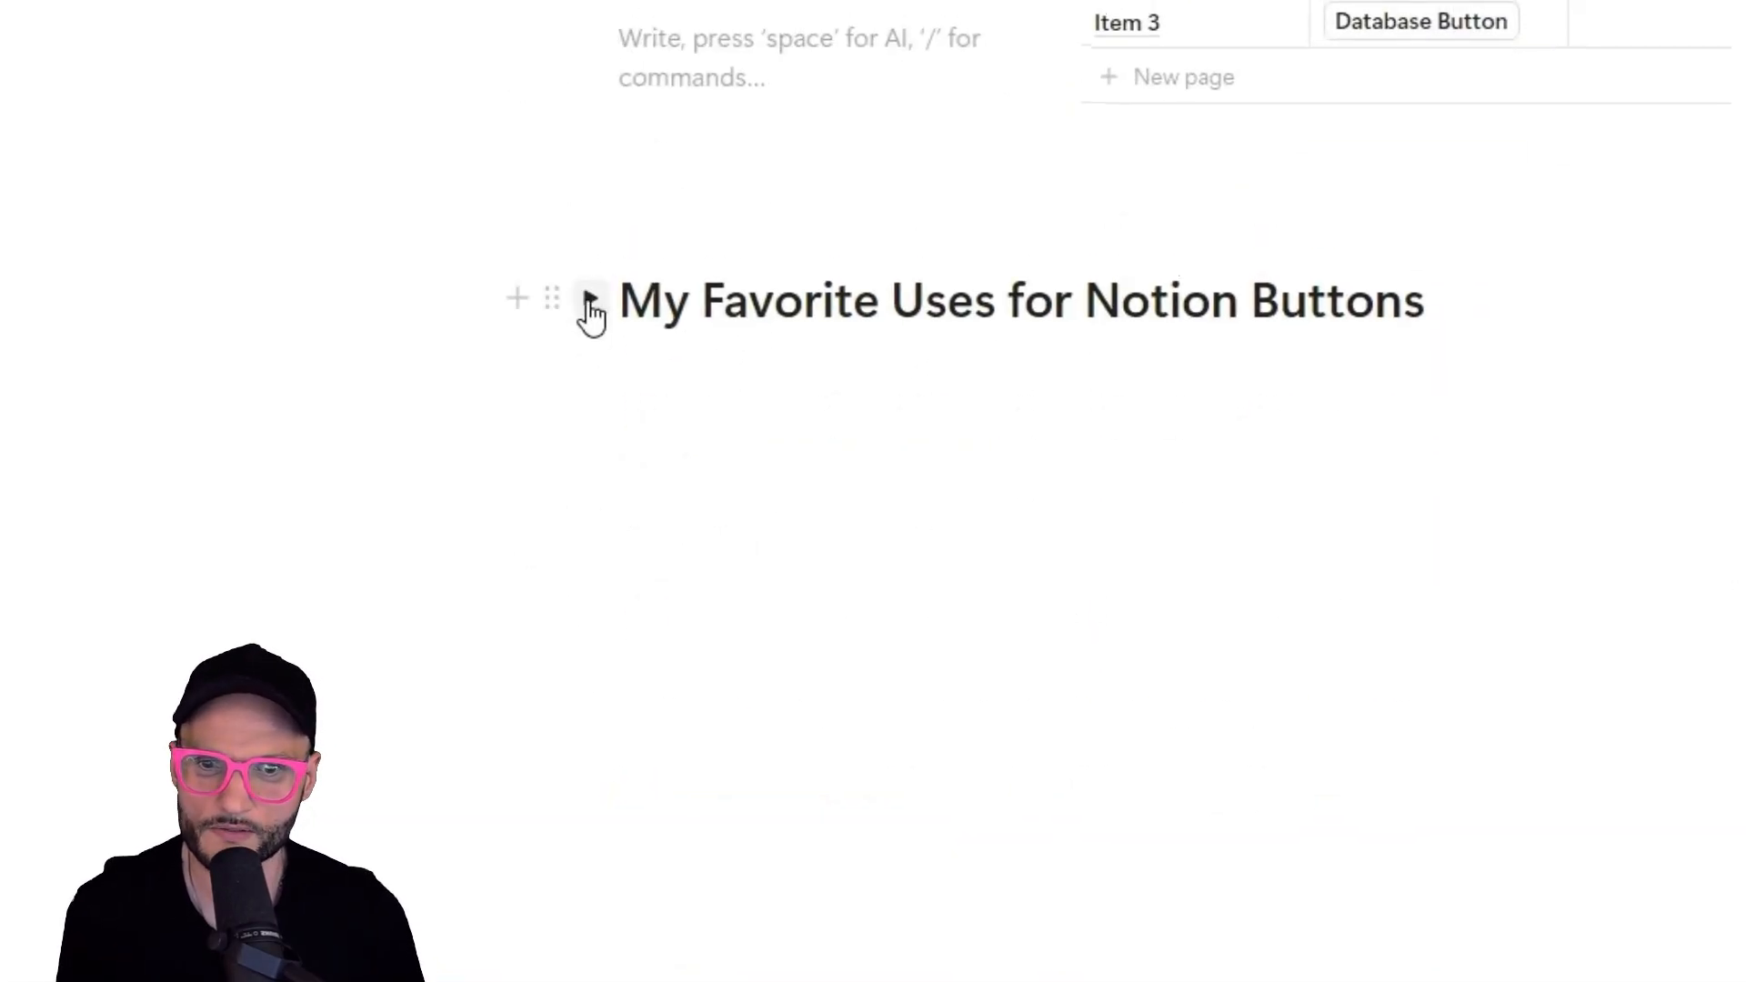
pyautogui.click(590, 301)
pyautogui.scroll(-3, 661, 213)
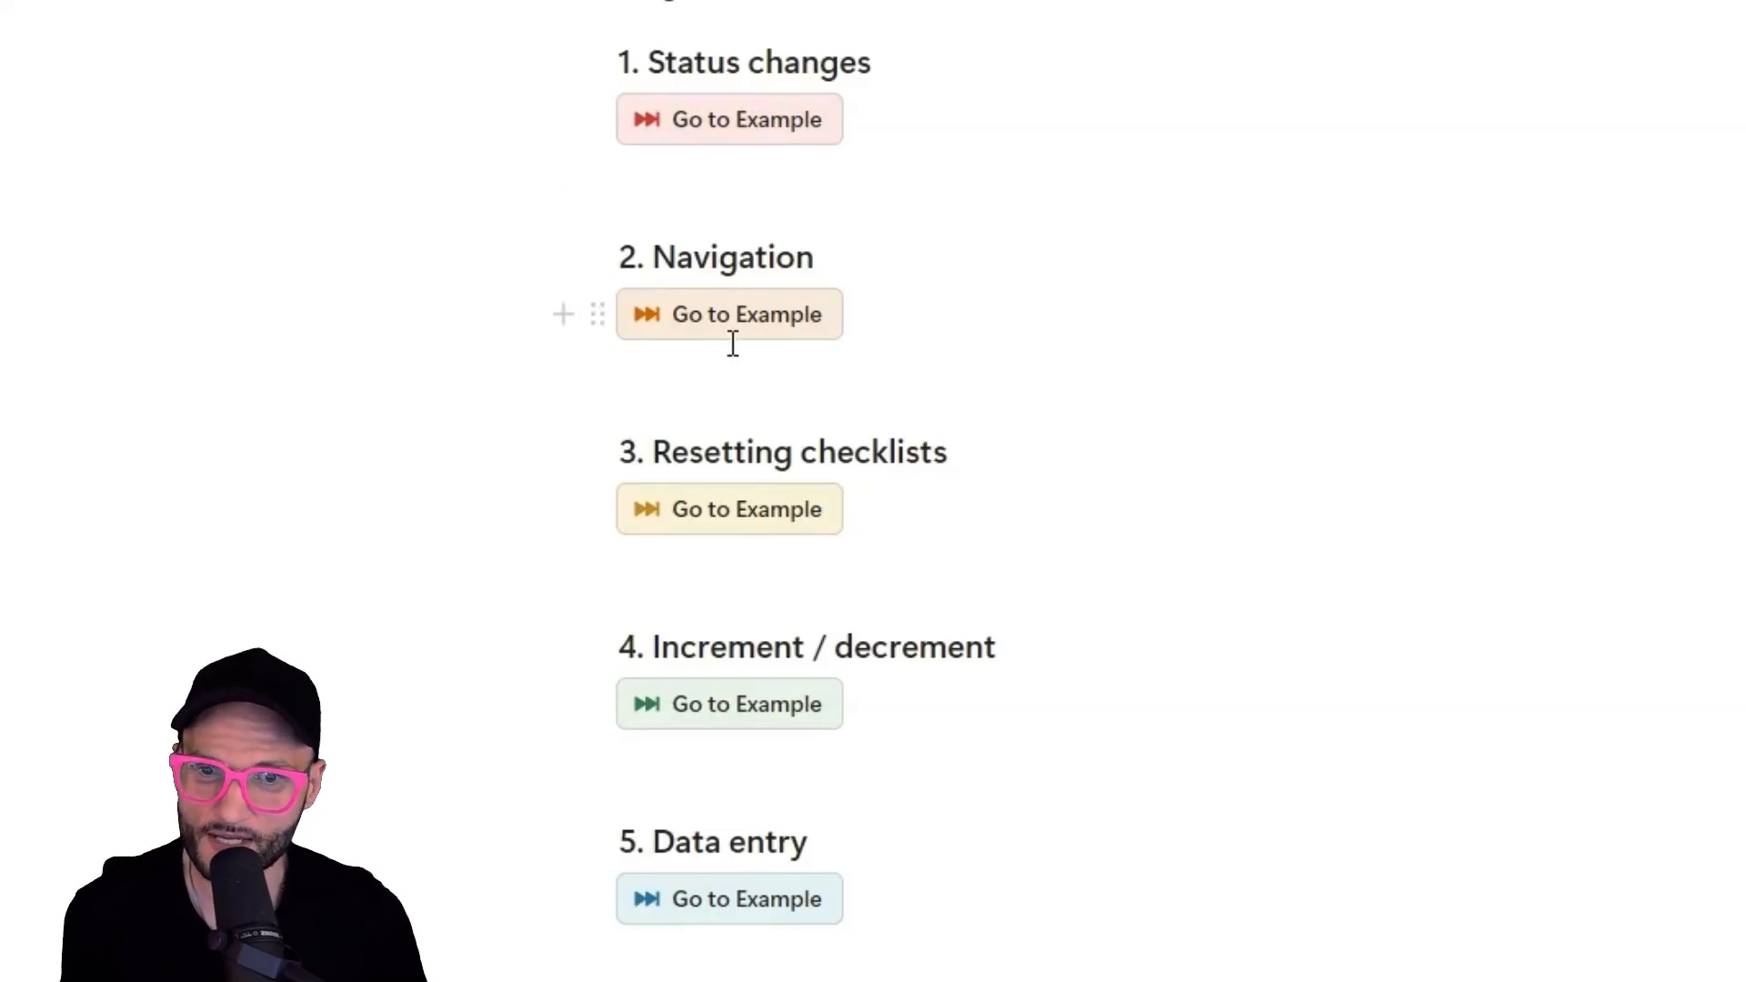
# Change the colour of the Go to Example button under Status changes to red text.
pyautogui.scroll(6, 733, 379)
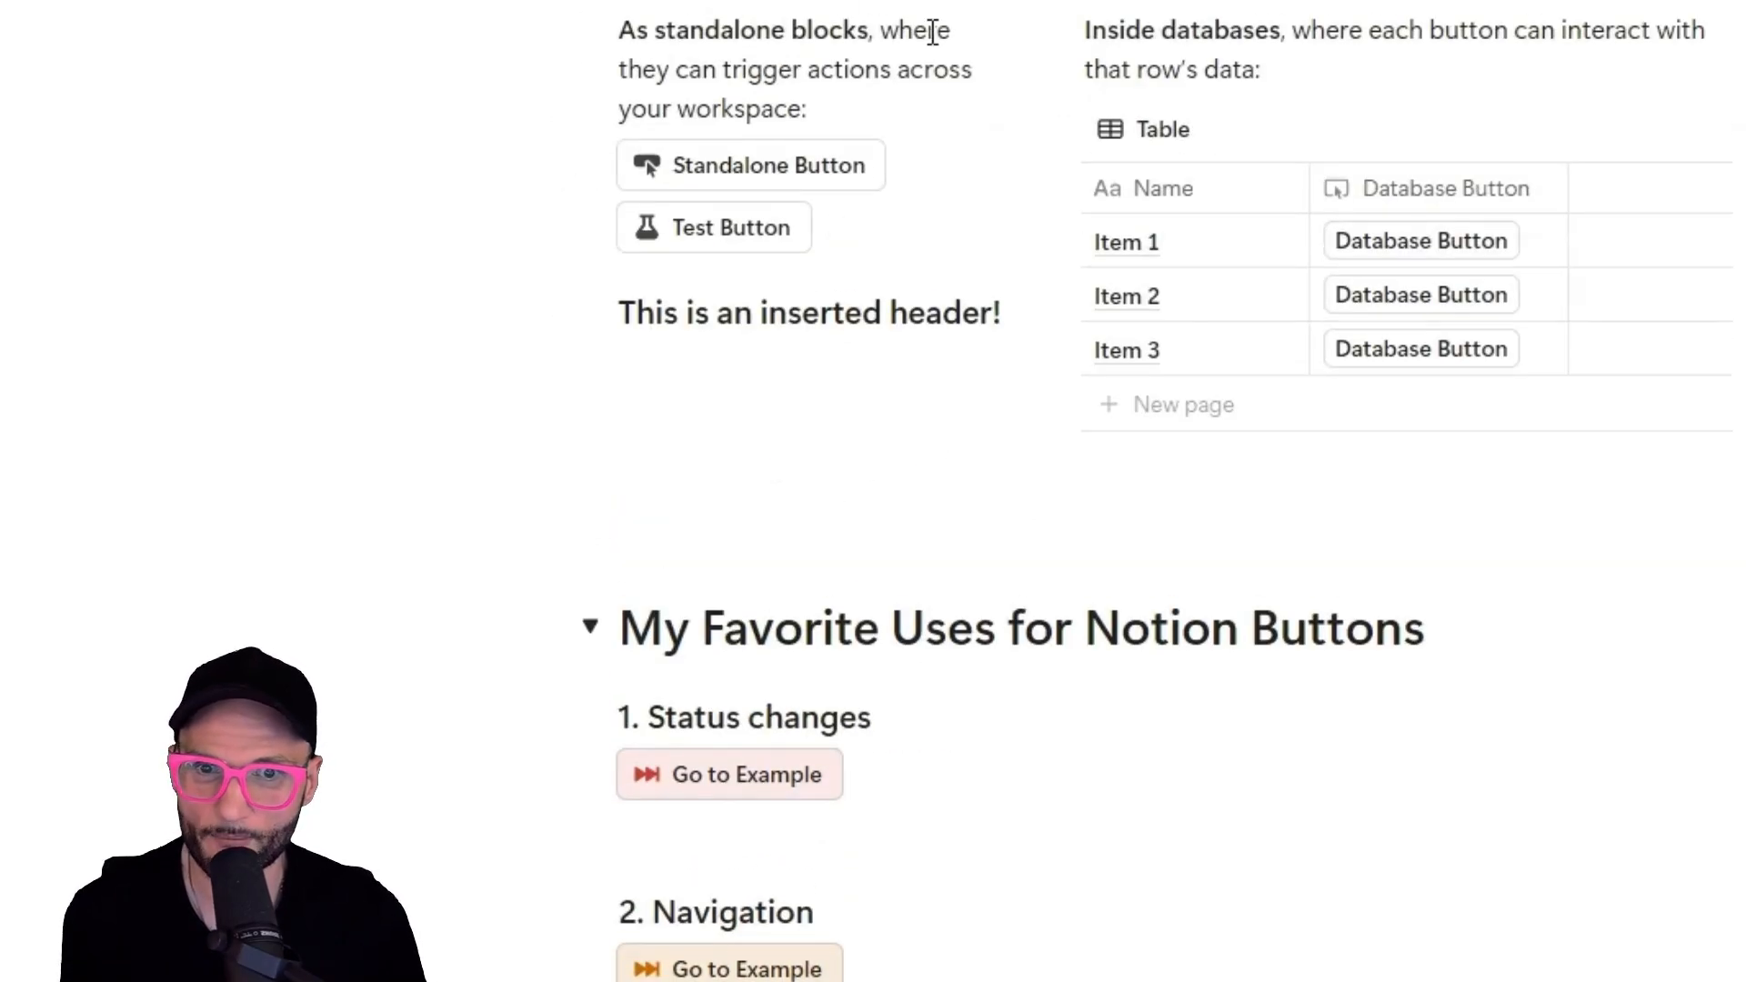
pyautogui.scroll(-5, 932, 34)
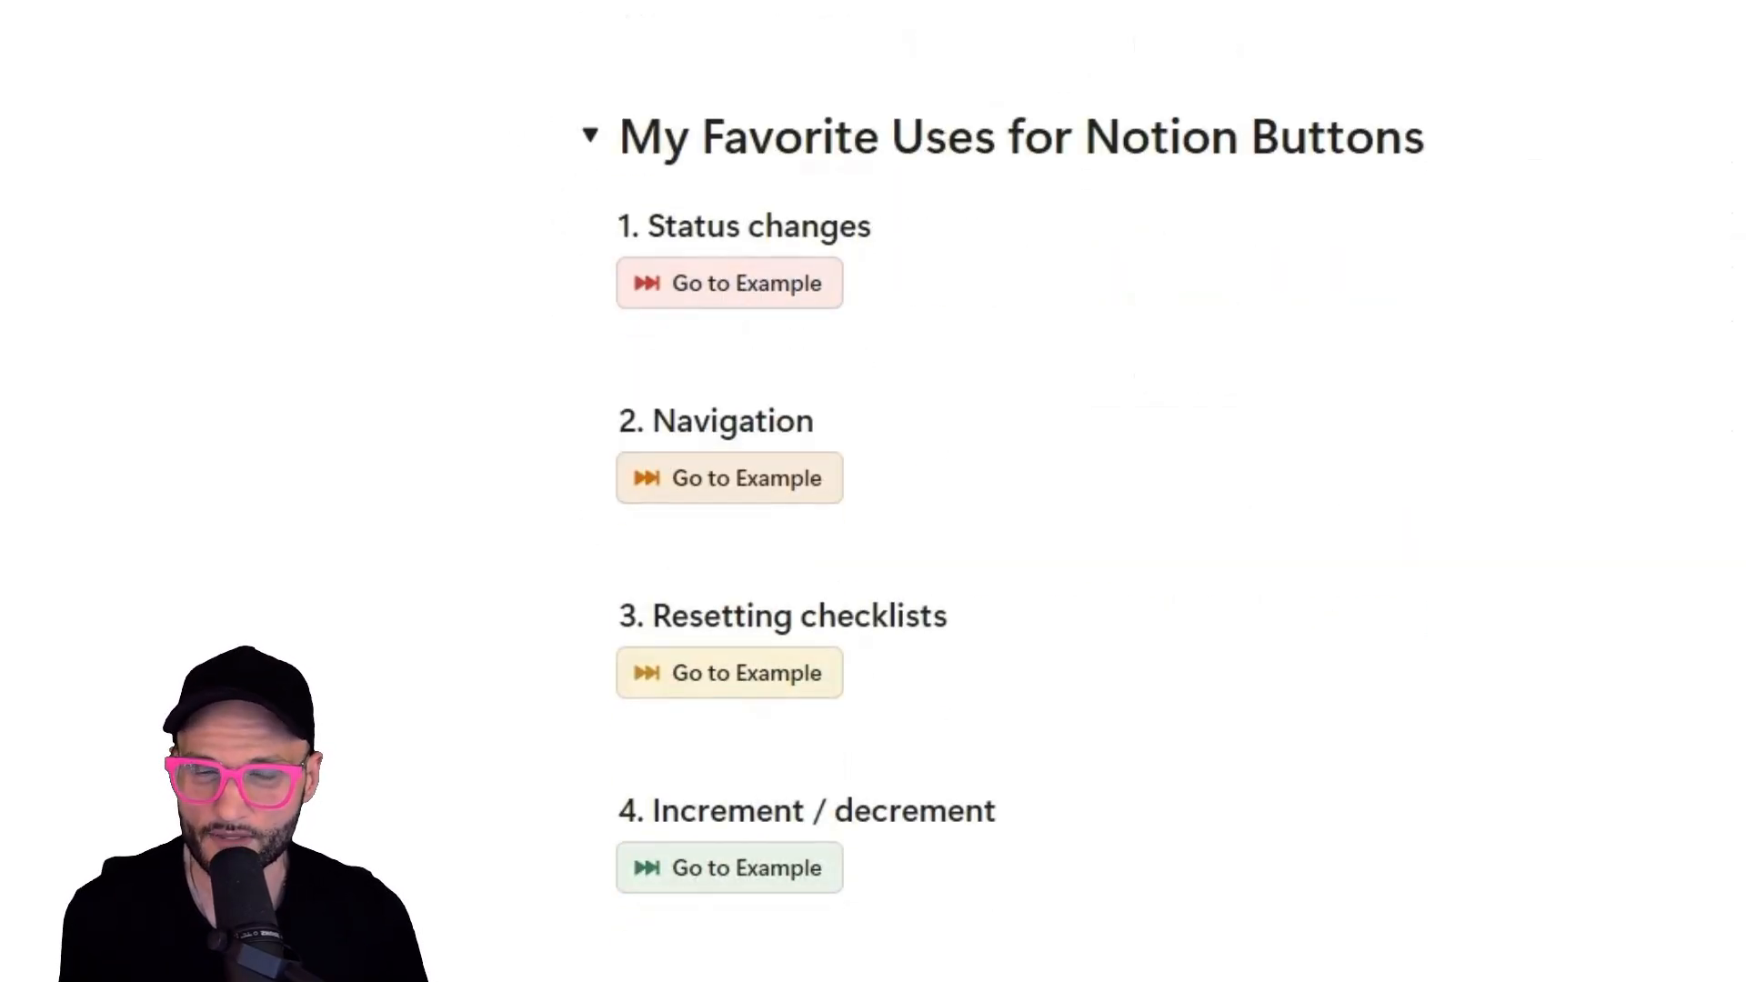
pyautogui.scroll(-2, 710, 319)
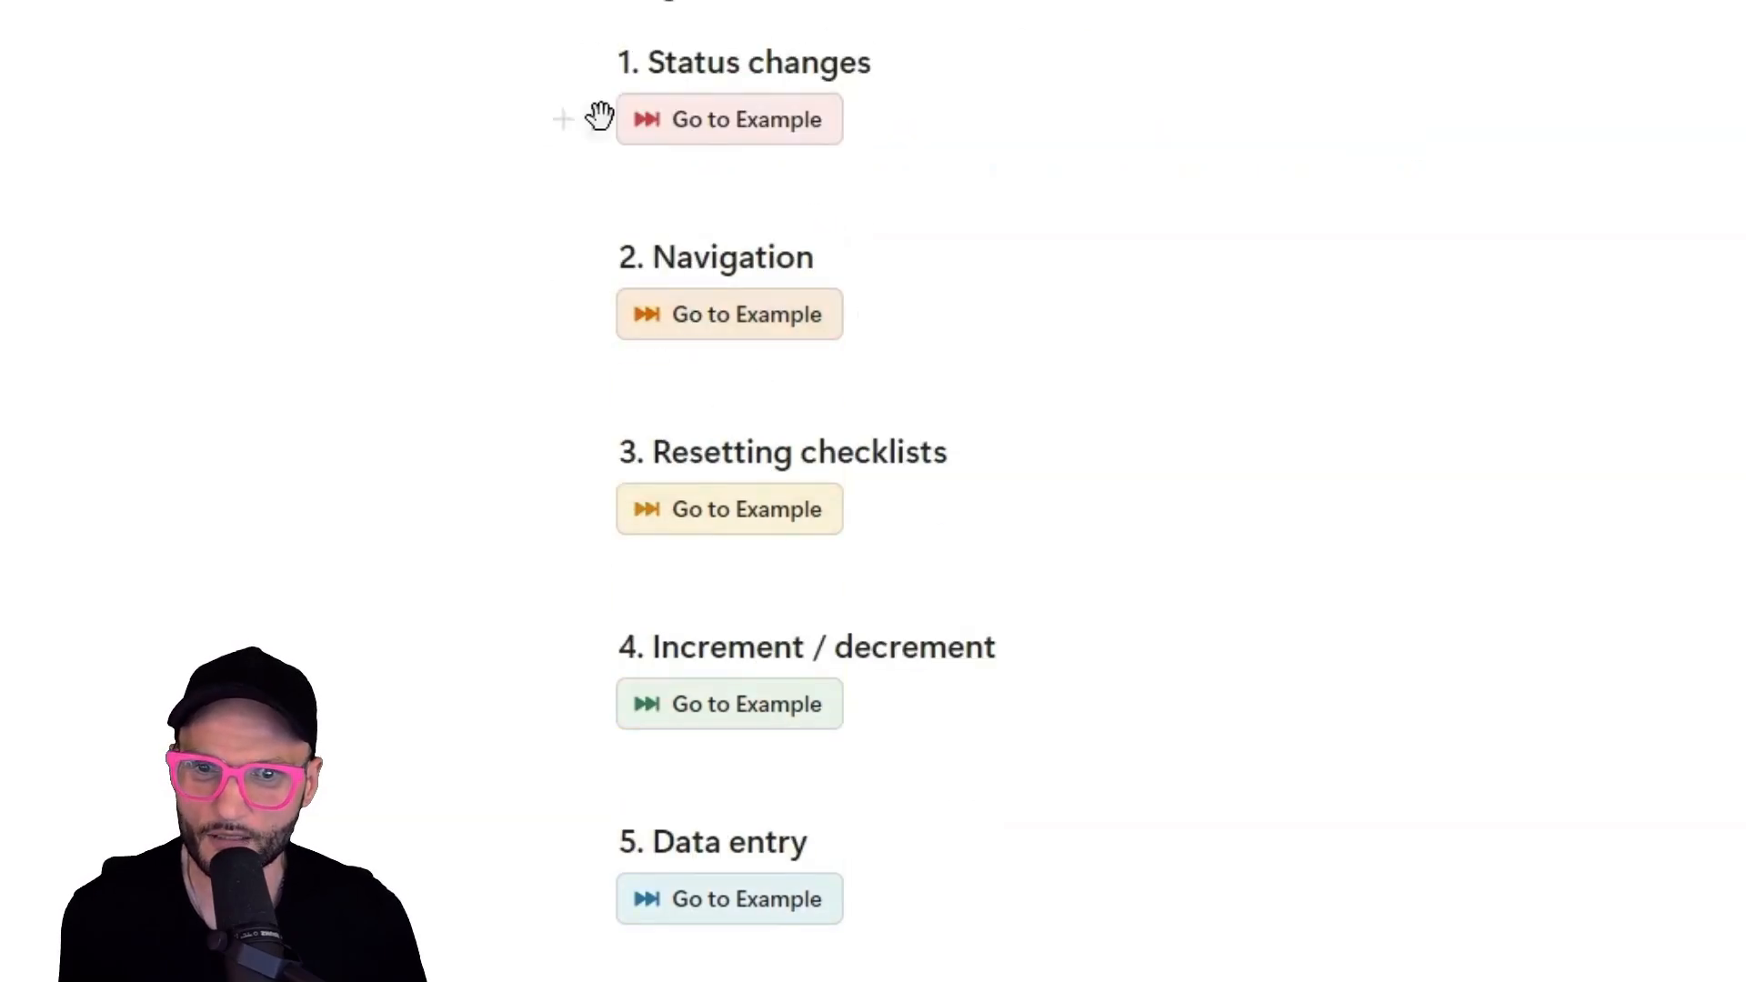
pyautogui.click(593, 115)
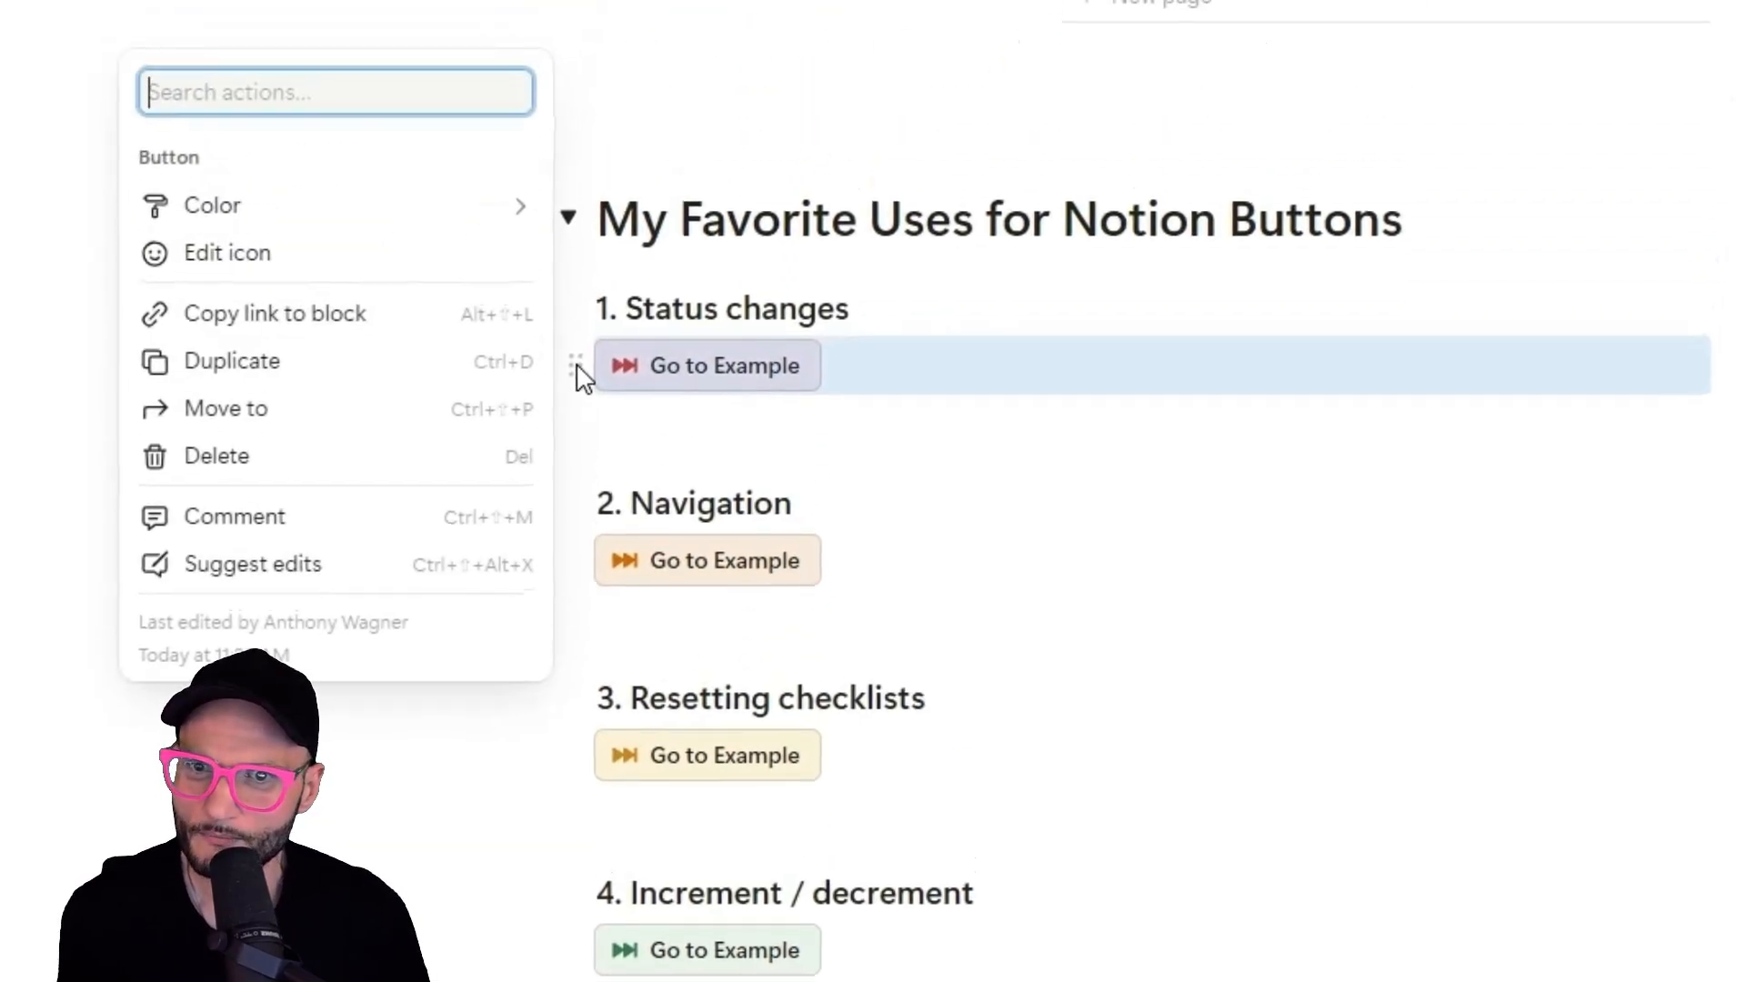
pyautogui.moveTo(393, 220)
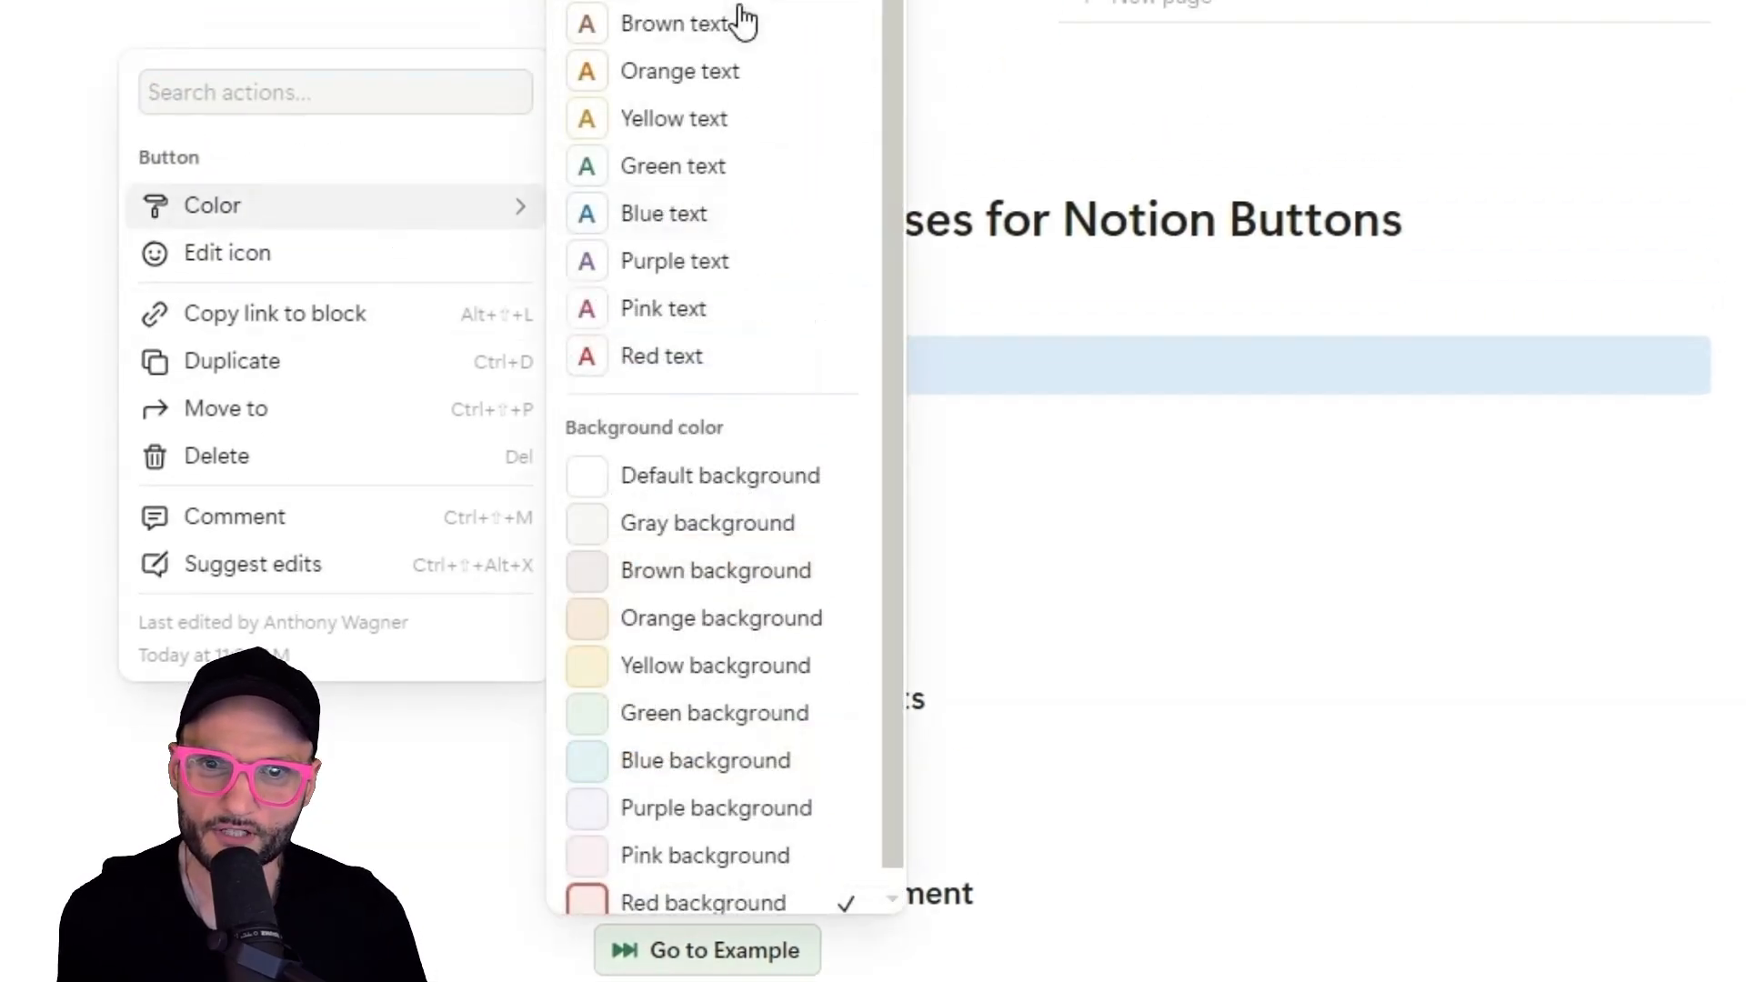
pyautogui.click(718, 359)
pyautogui.click(910, 479)
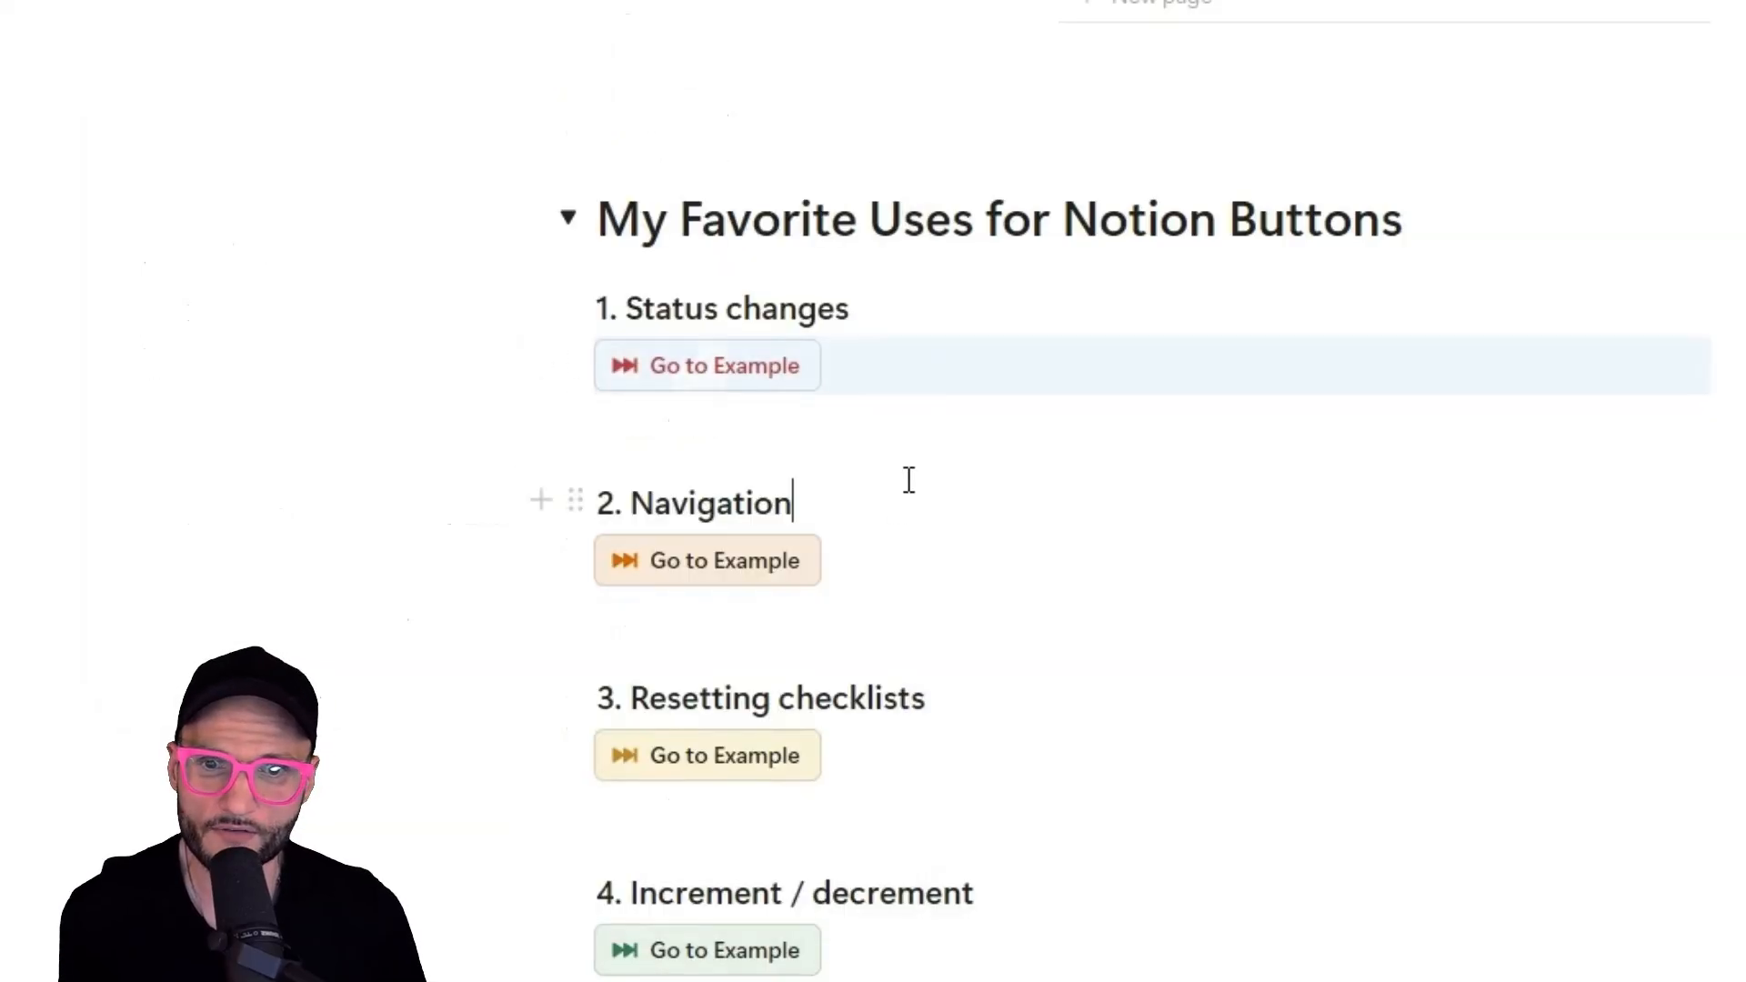
# Set the Go to Example button under Status changes to a red background.
pyautogui.click(573, 359)
pyautogui.moveTo(278, 218)
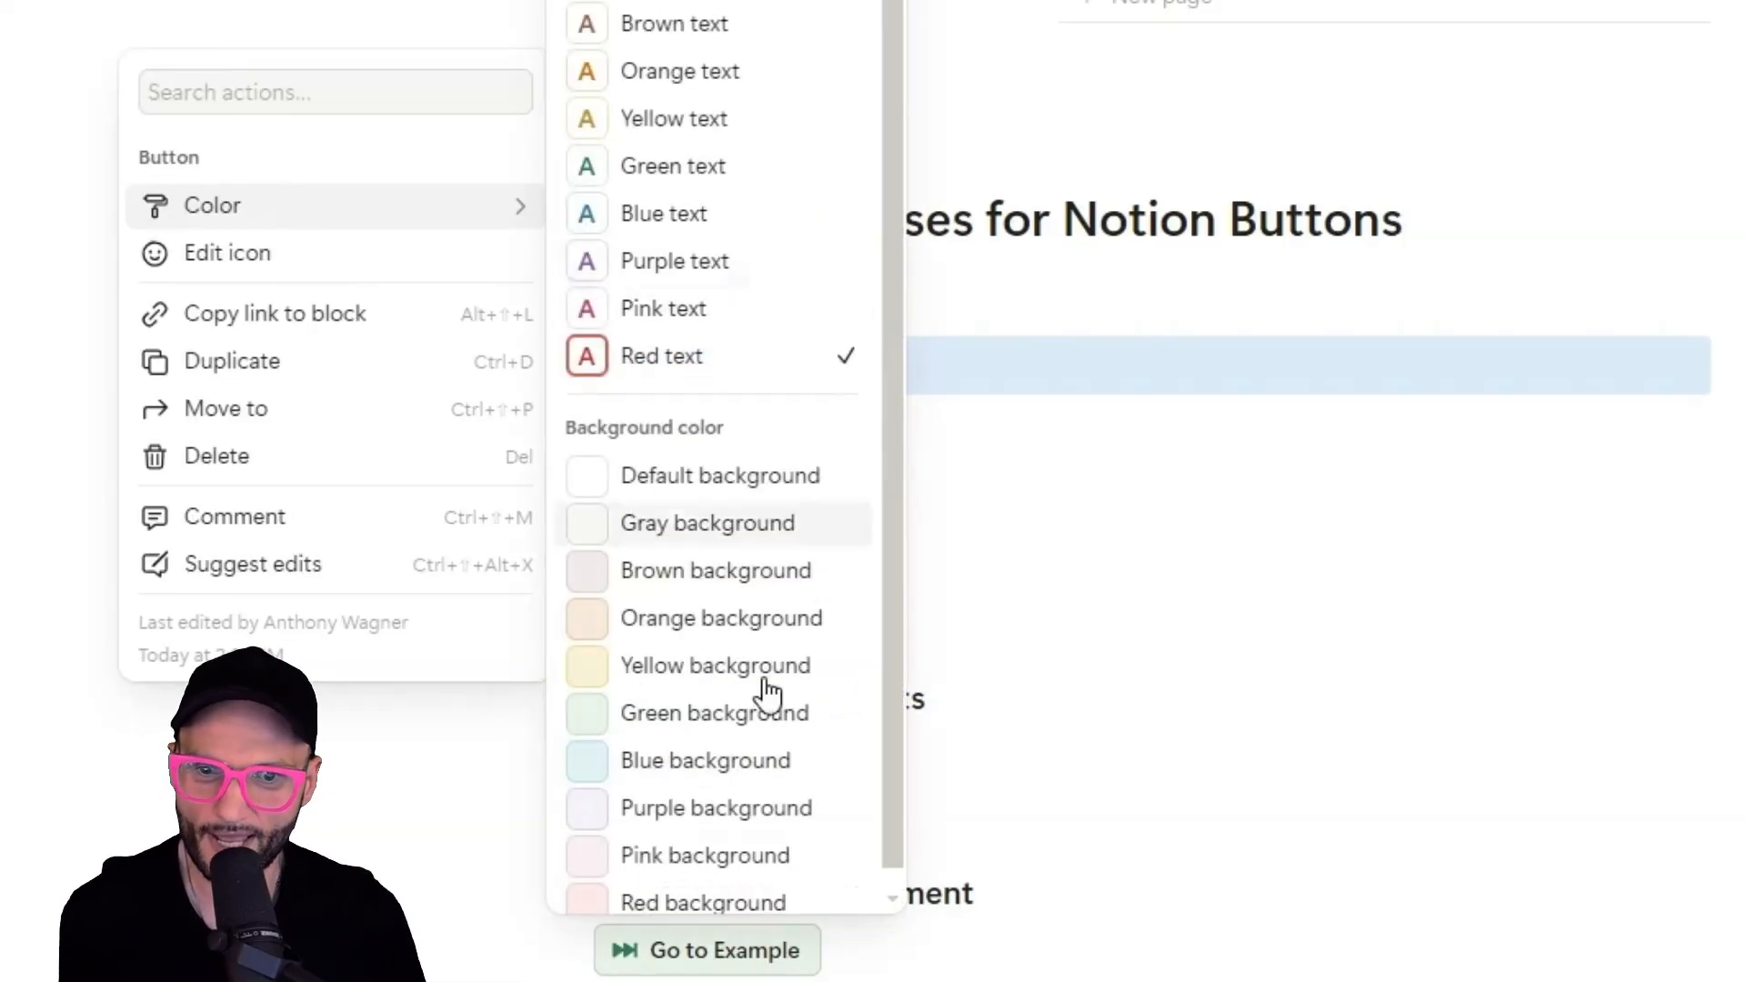
pyautogui.click(756, 886)
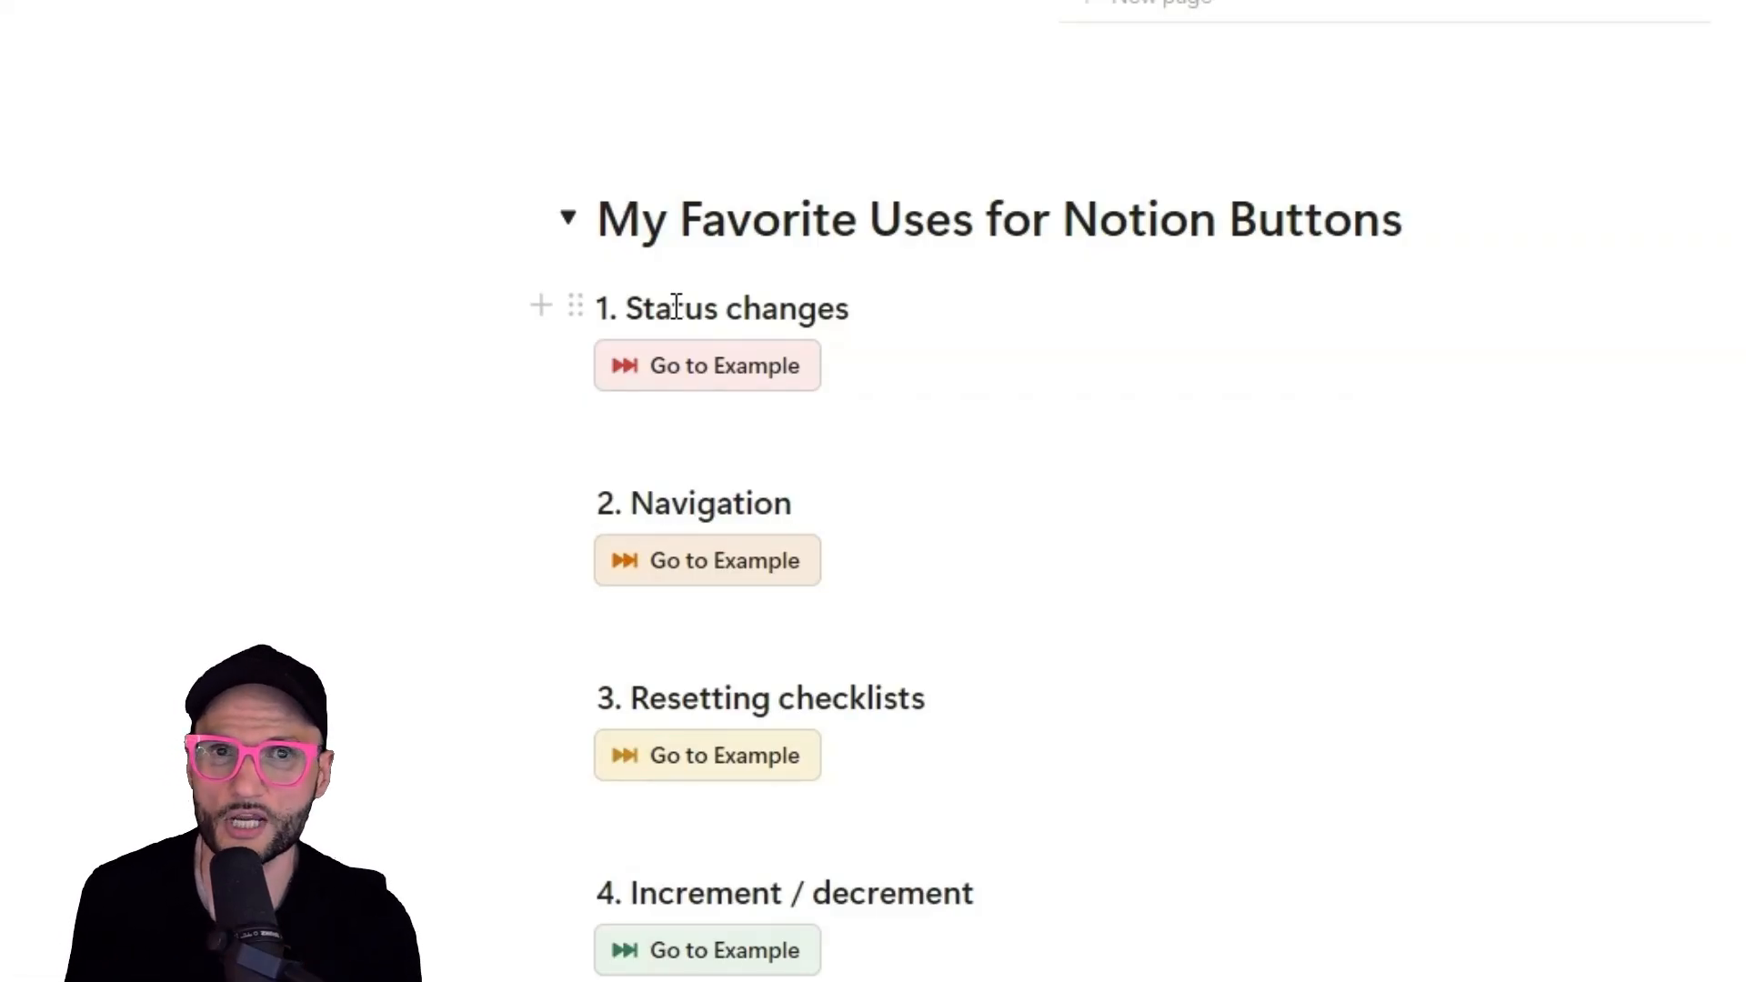
# Go to the Status changes example and inspect the Shopping database's Store filter choices, leaving the filter unchanged and hiding the filters.
pyautogui.click(784, 373)
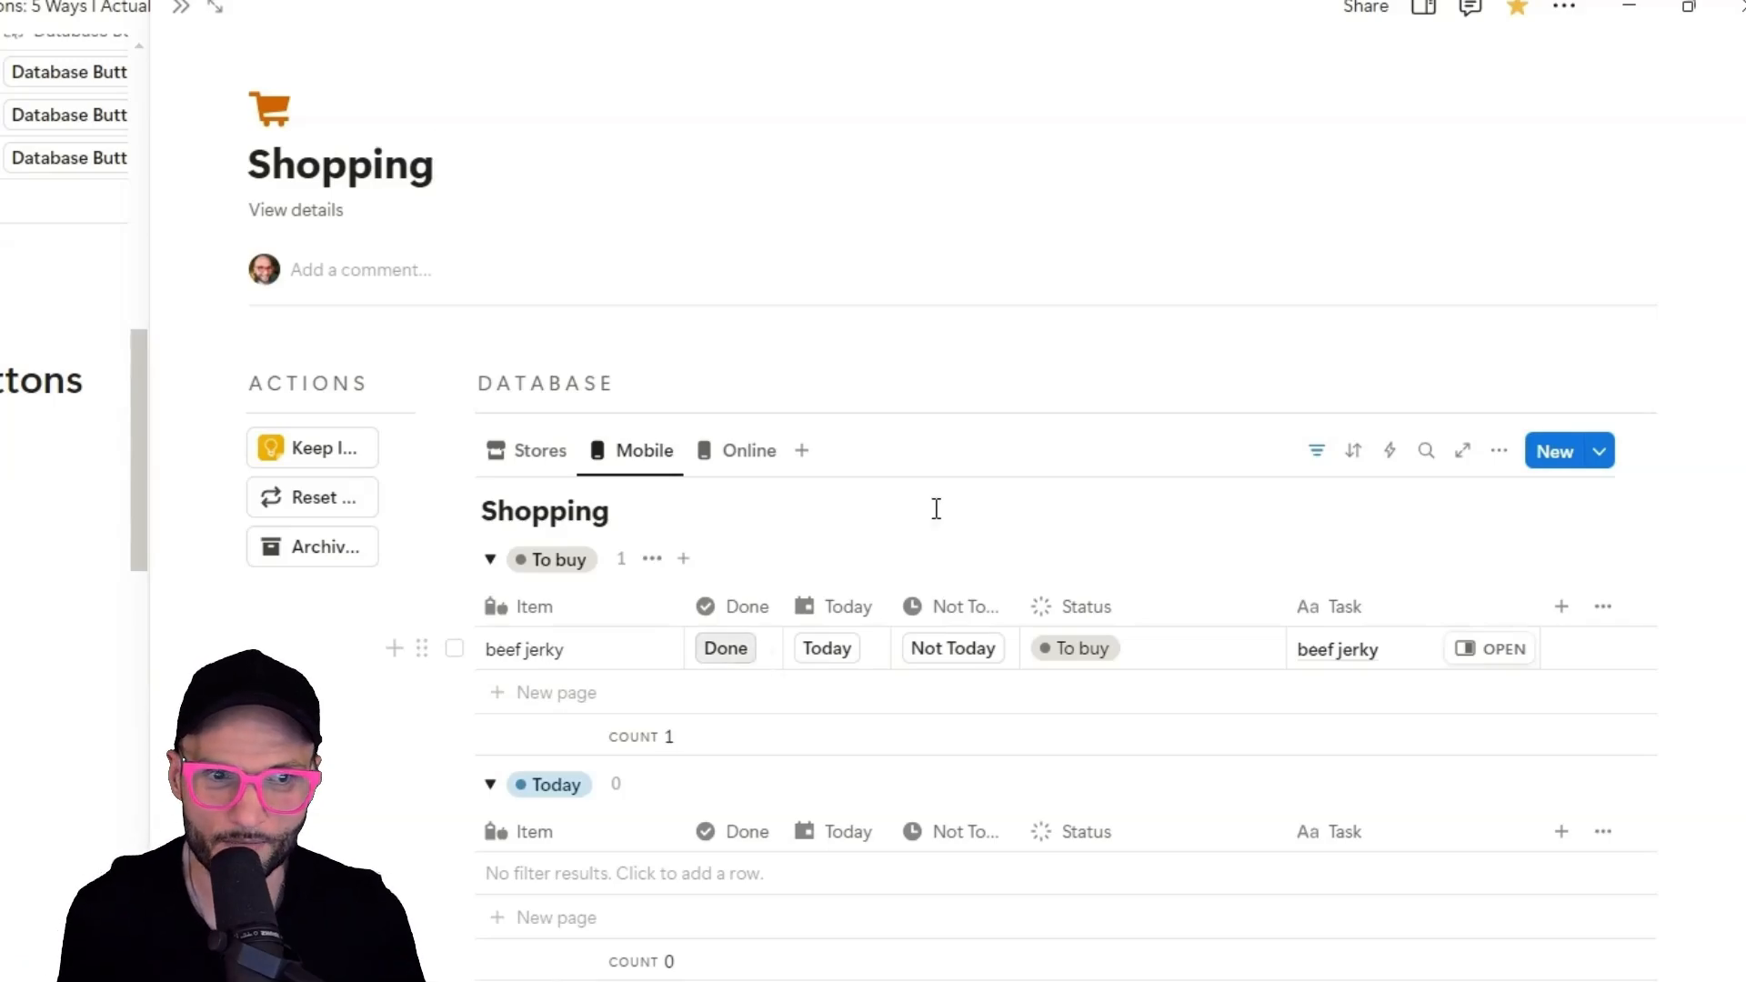
pyautogui.click(1320, 457)
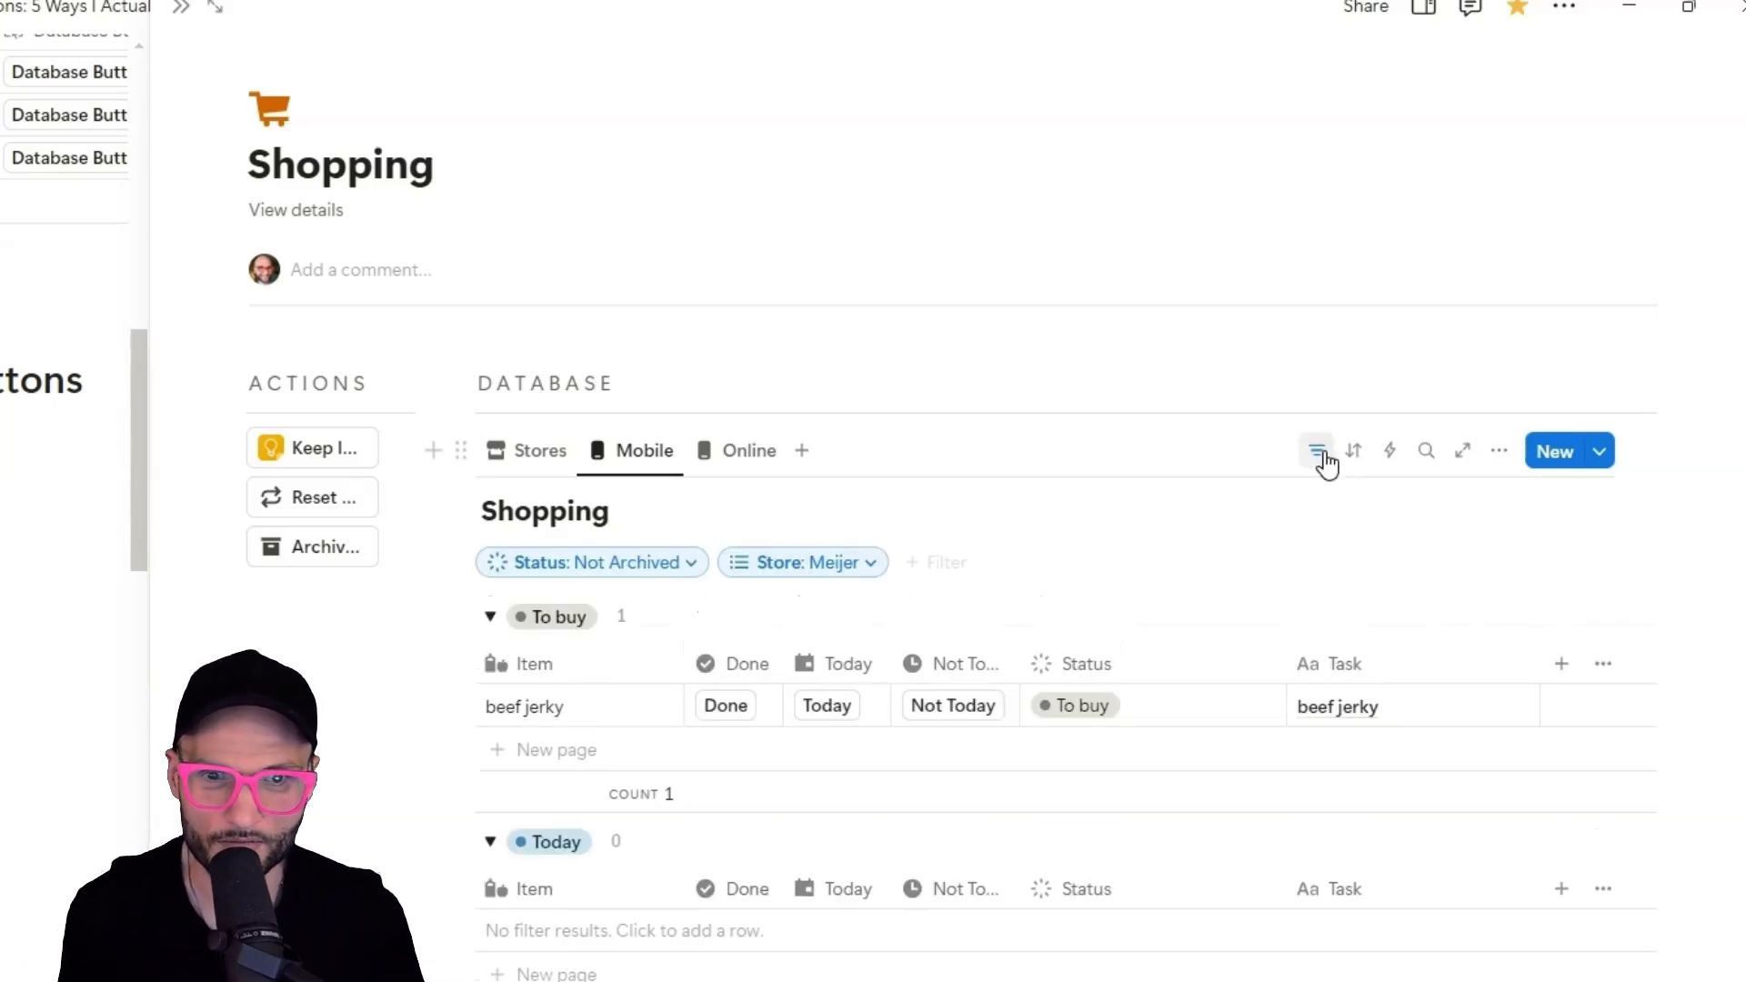
pyautogui.click(824, 573)
pyautogui.click(1173, 543)
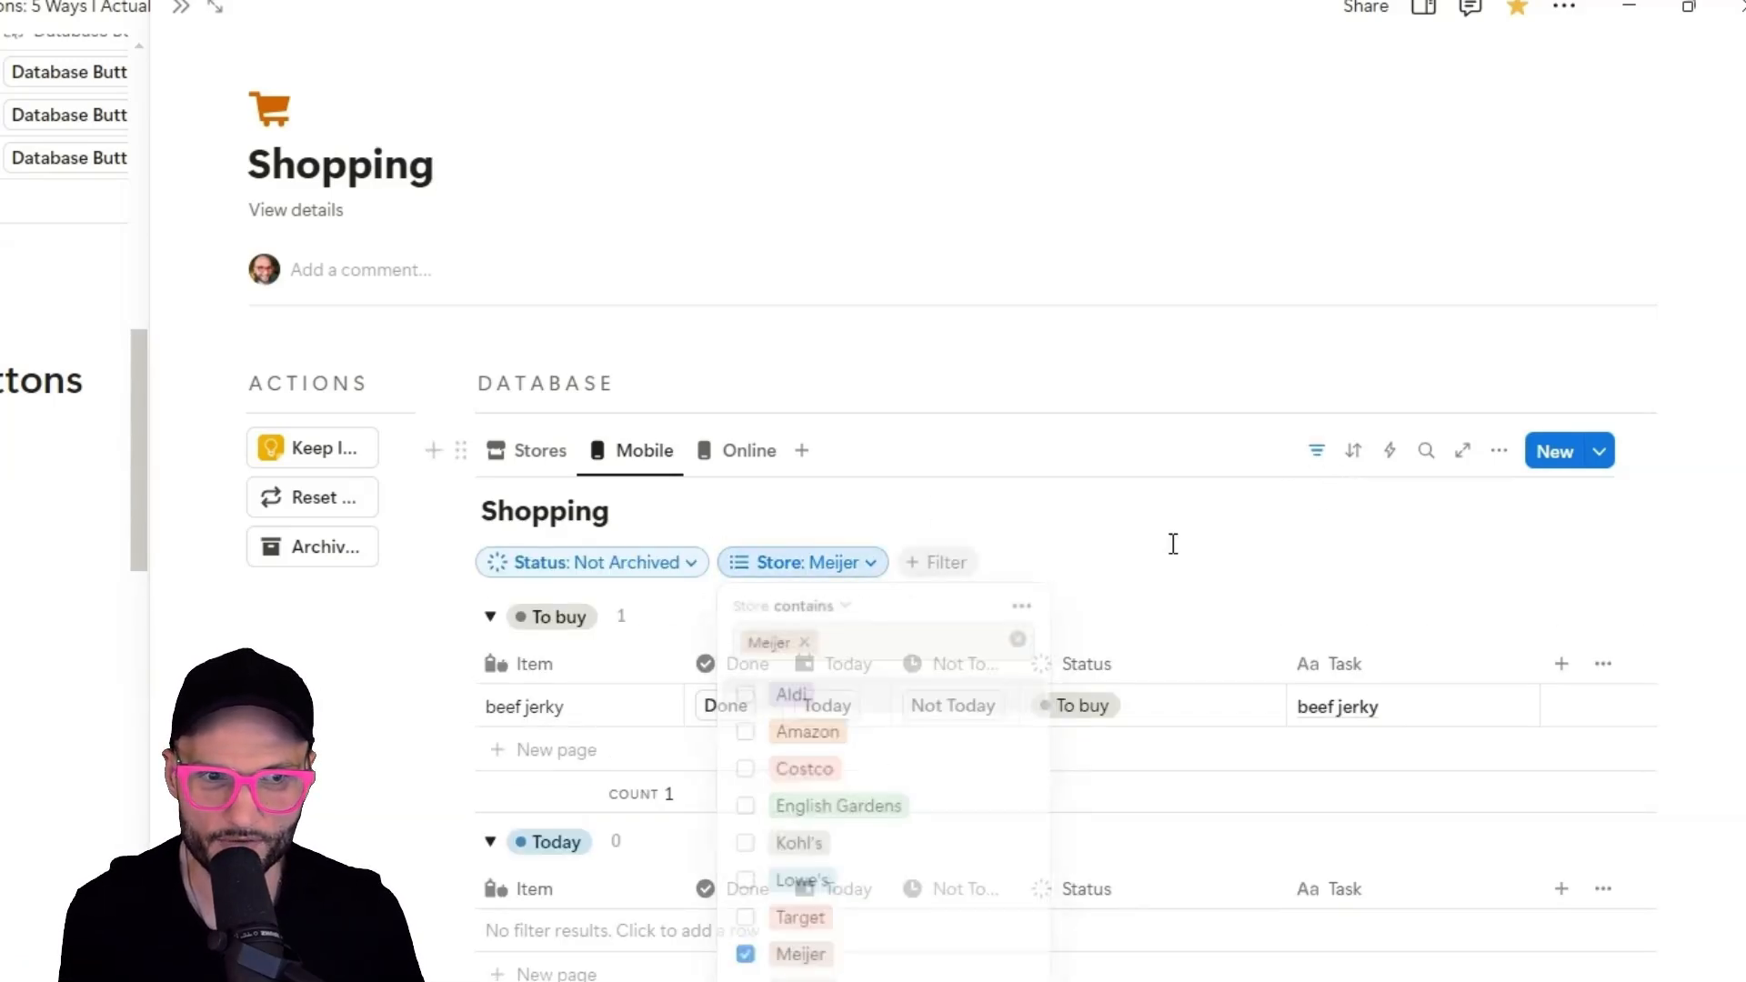
pyautogui.click(1318, 455)
# Run the Today button for beef jerky, then view the item's Status options and close them without choosing one.
pyautogui.scroll(-2, 585, 514)
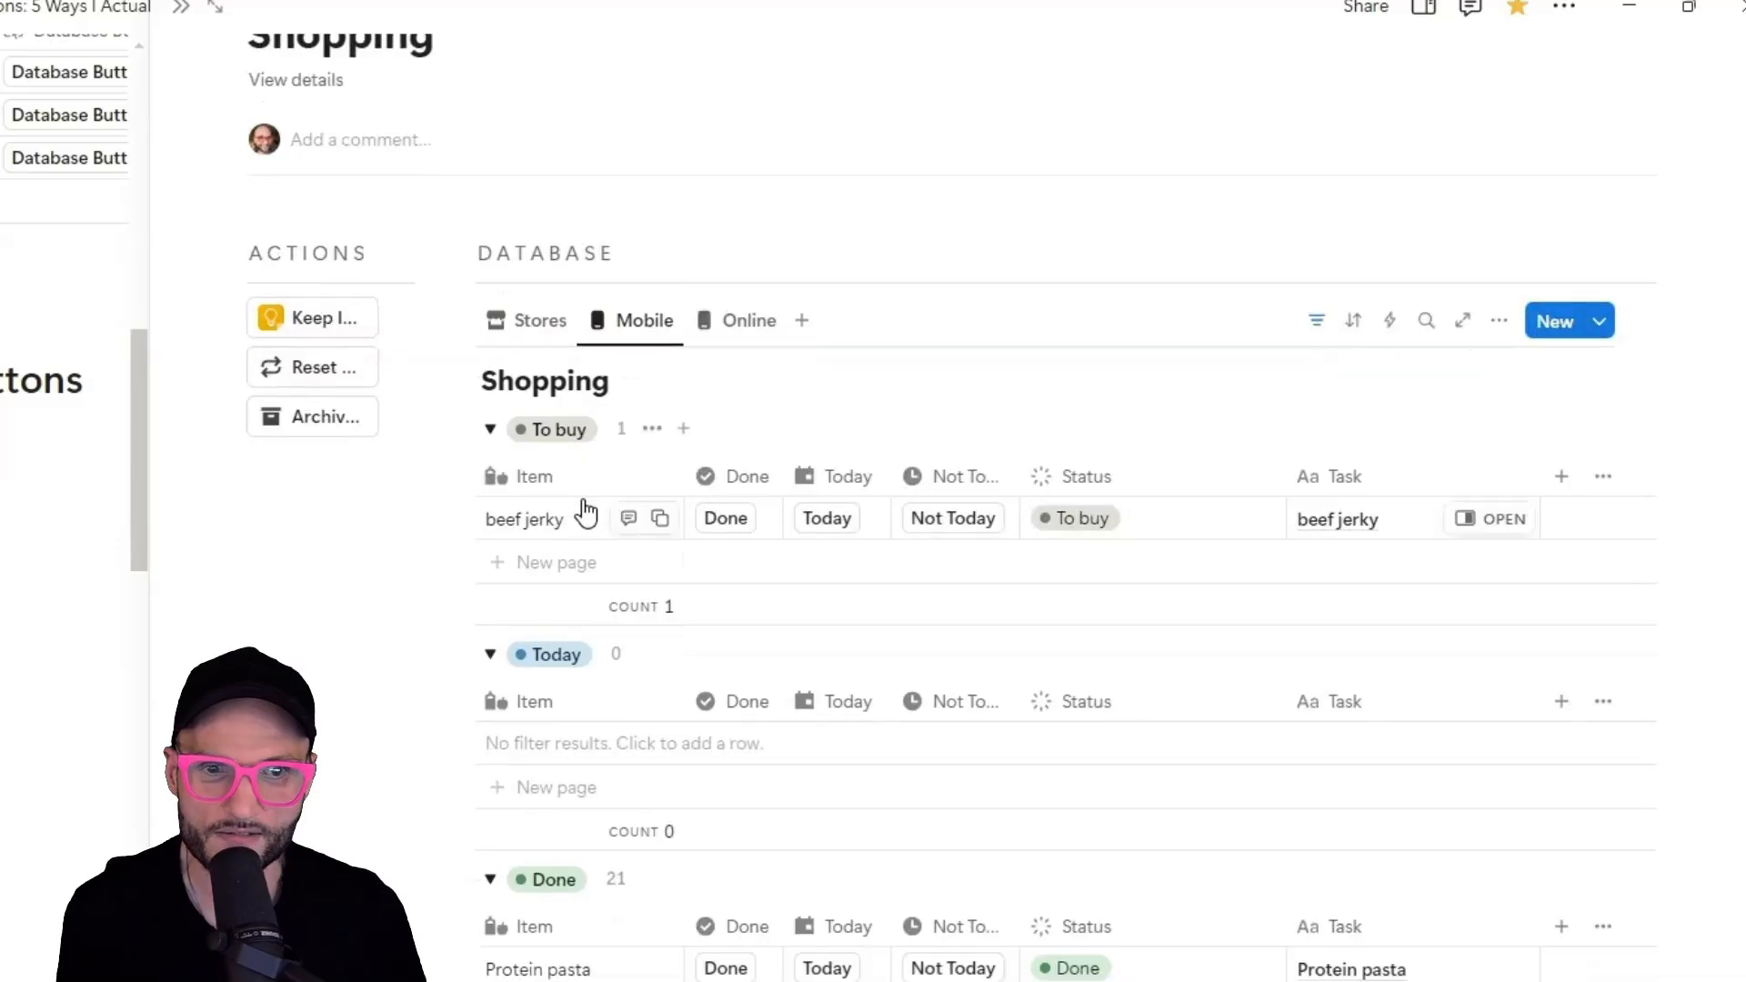
pyautogui.click(829, 521)
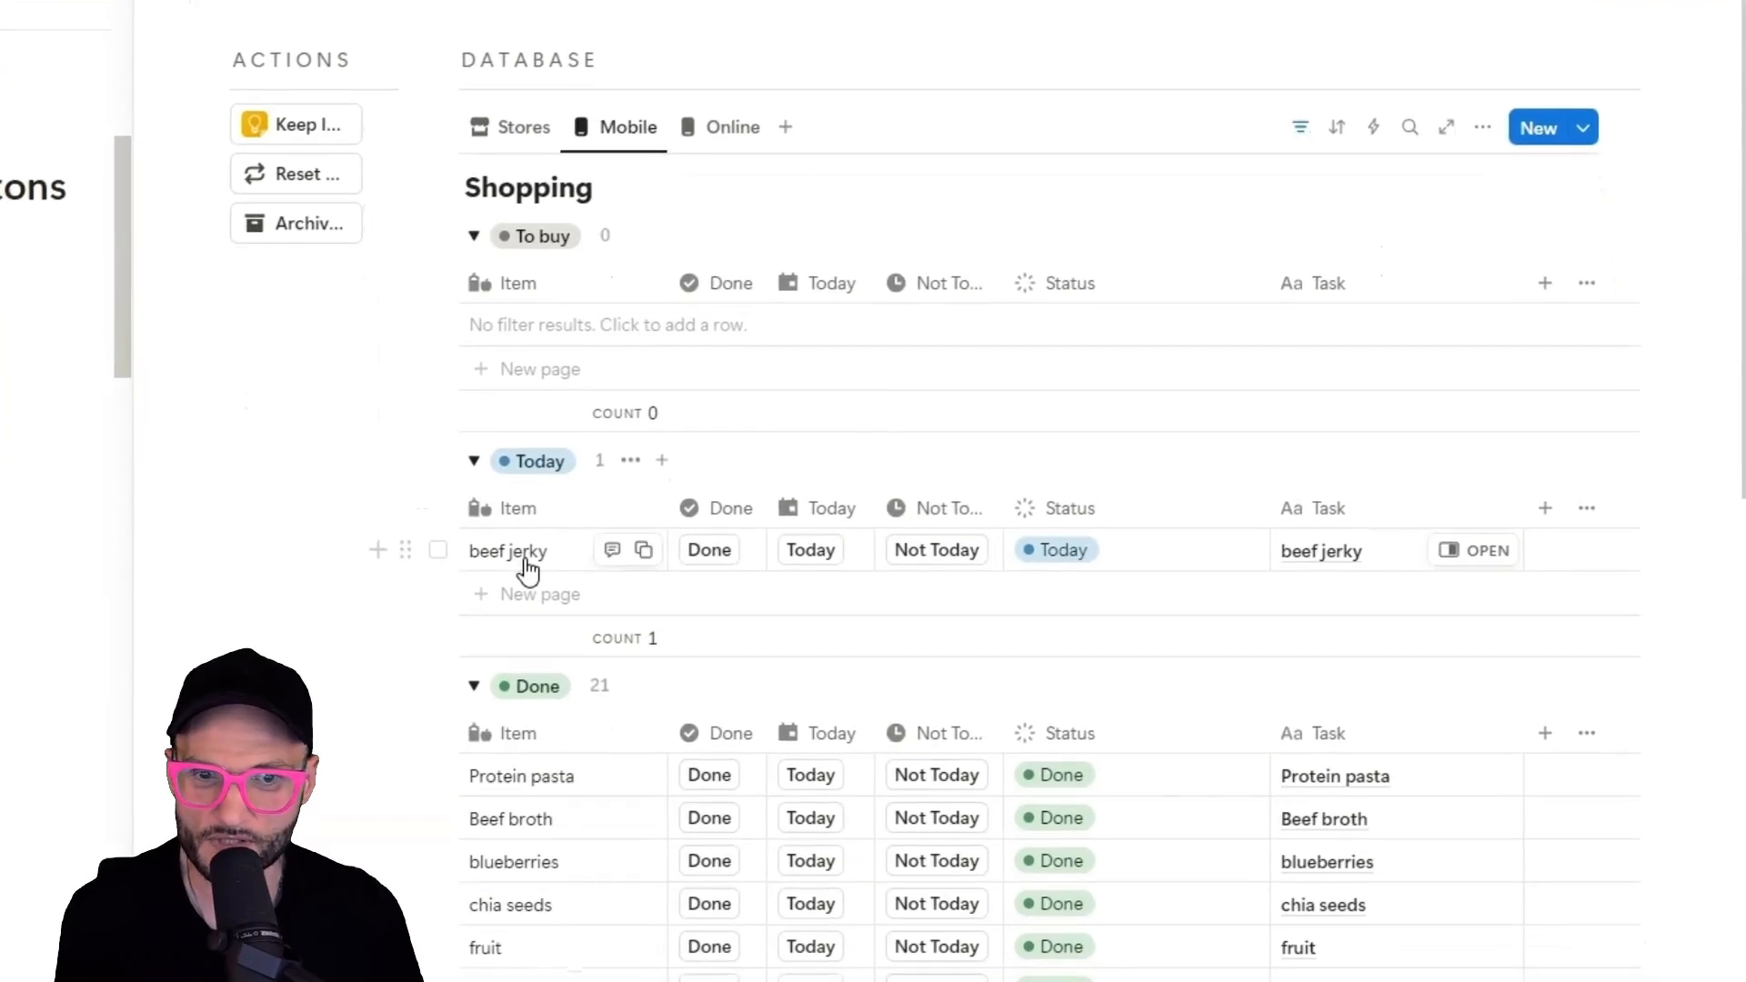
pyautogui.click(1100, 559)
pyautogui.press('Escape')
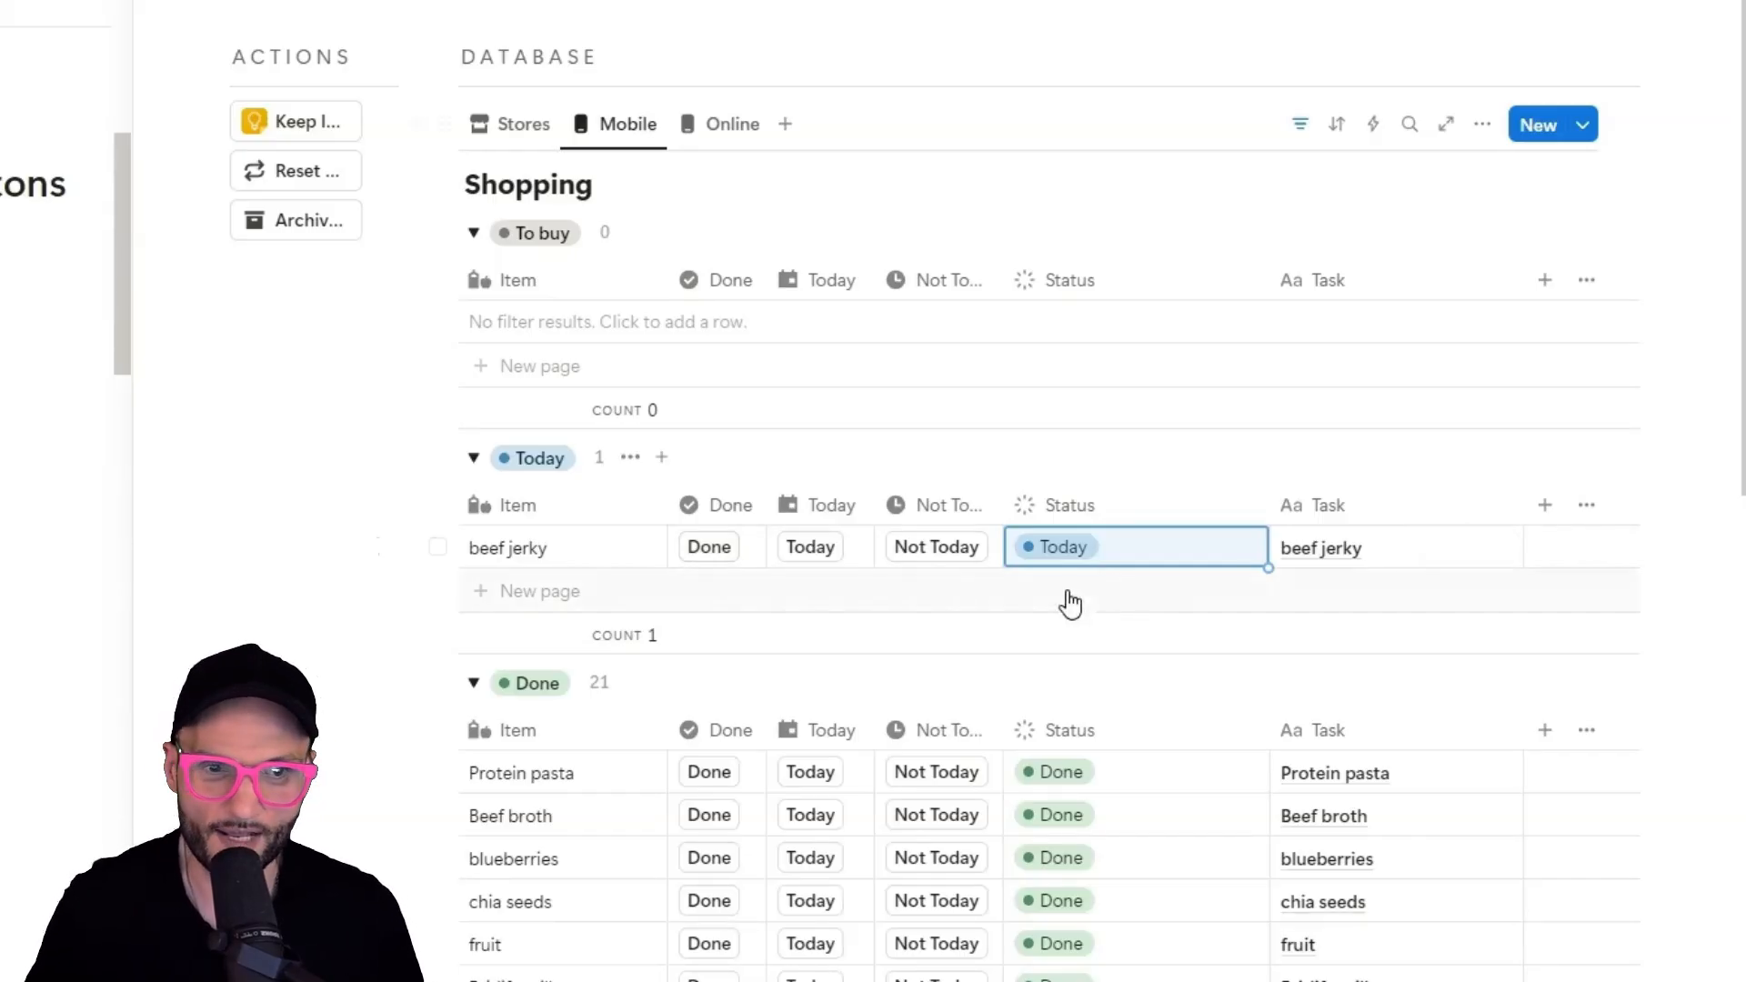
pyautogui.click(1105, 546)
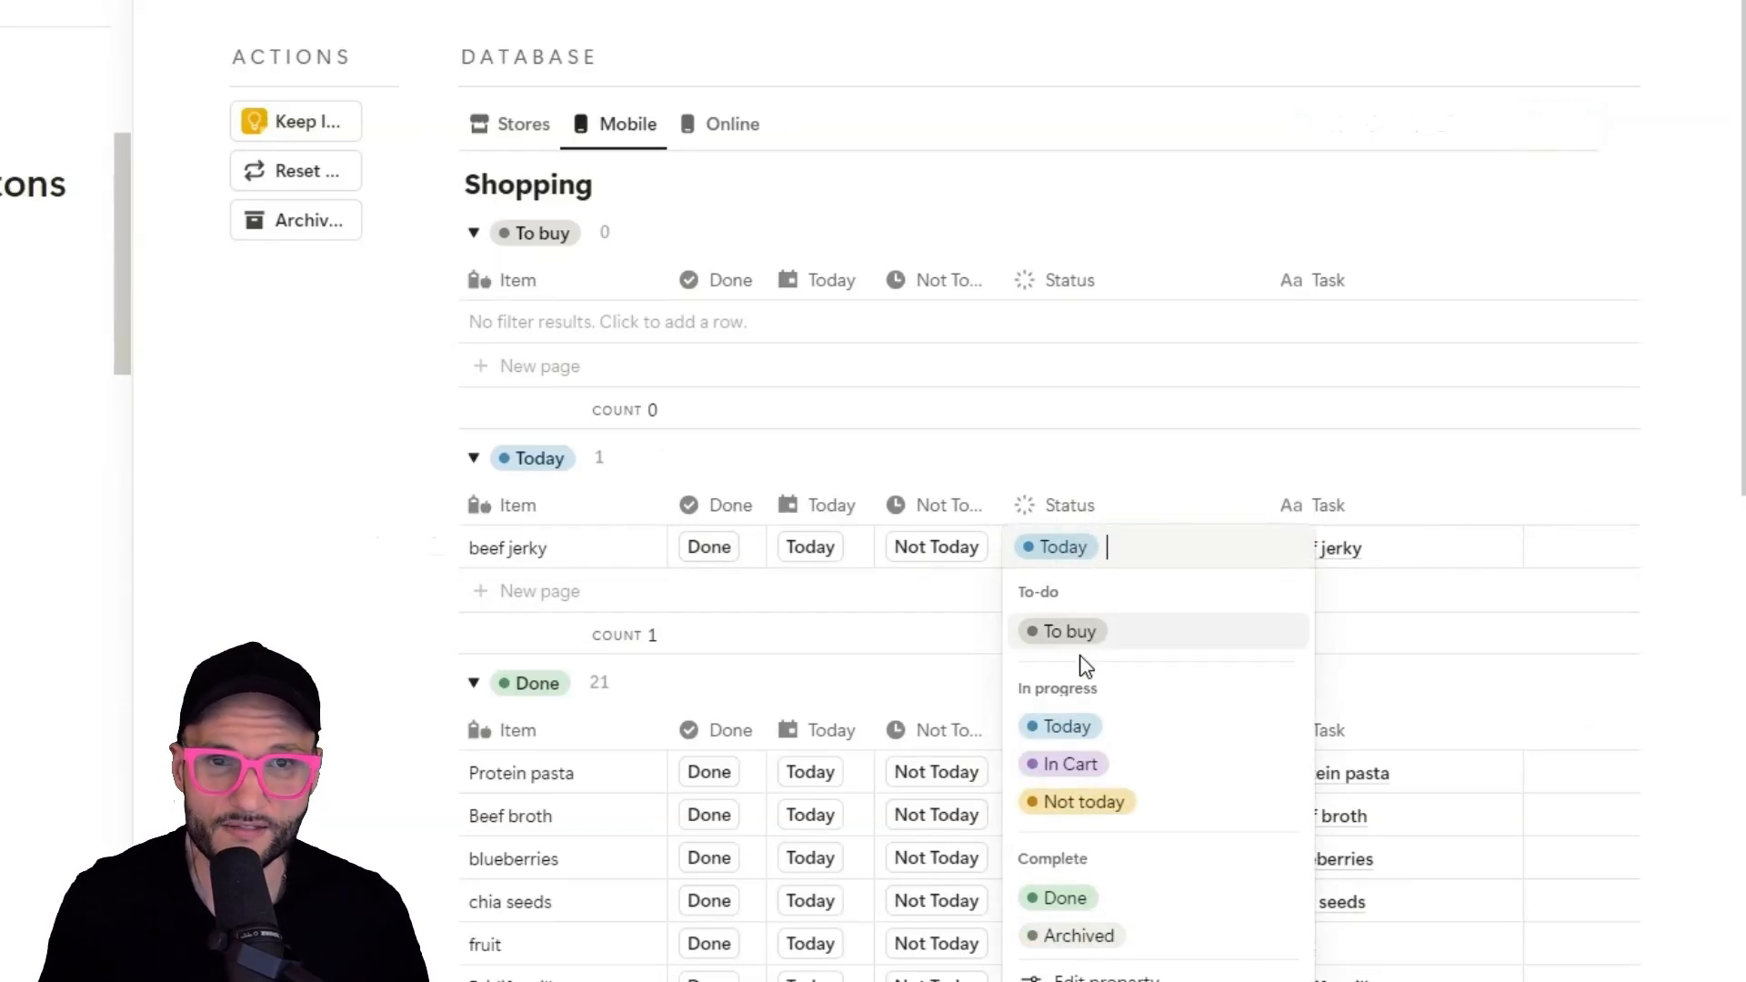
pyautogui.click(719, 559)
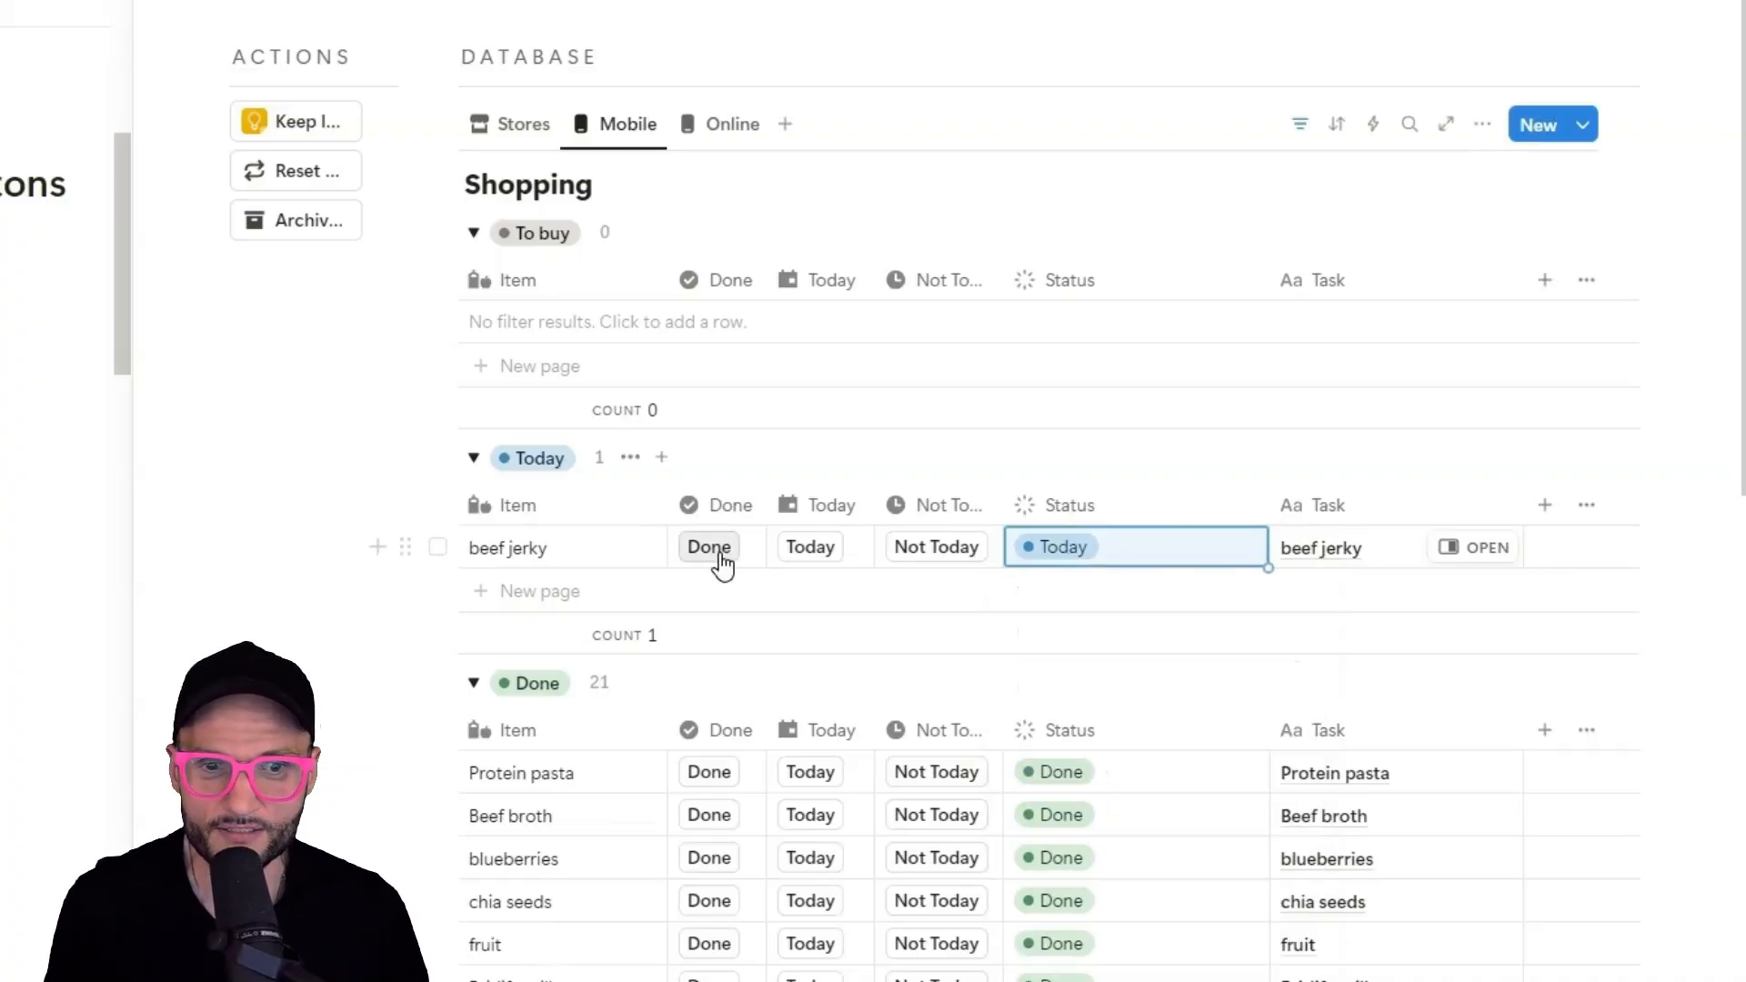
# Review the grouped shopping items and the Done button's automation, then close the automation without saving.
pyautogui.scroll(-3, 624, 565)
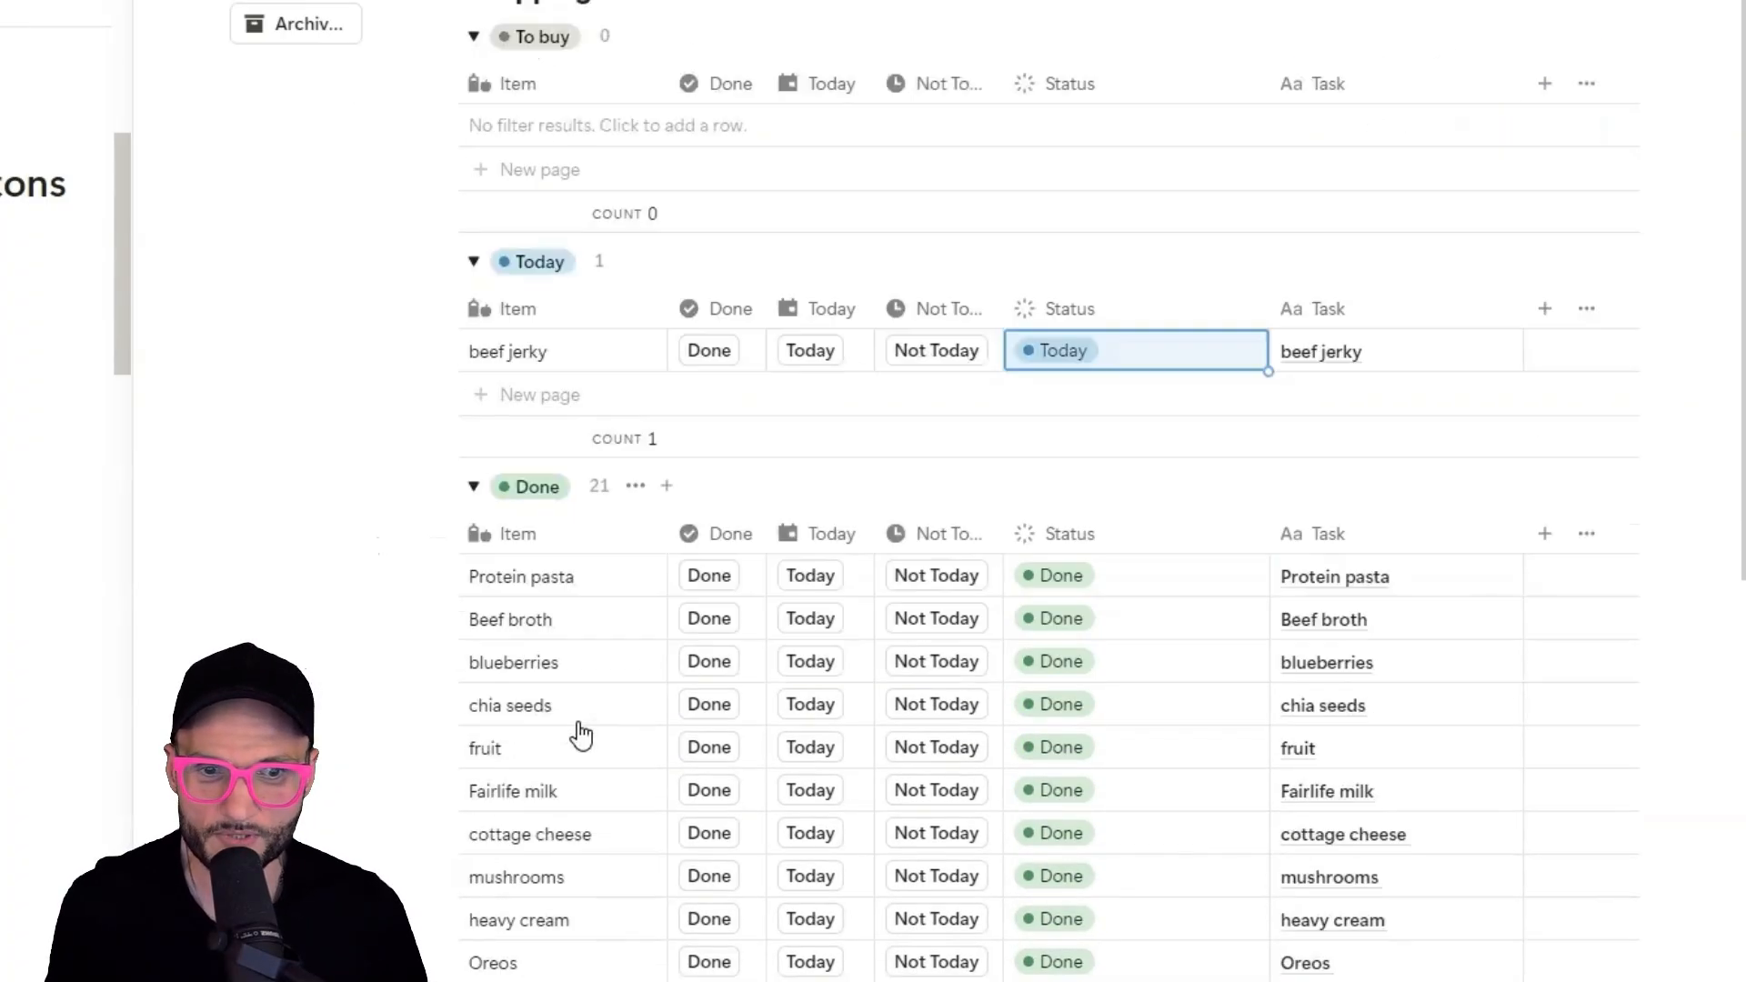
pyautogui.scroll(2, 512, 420)
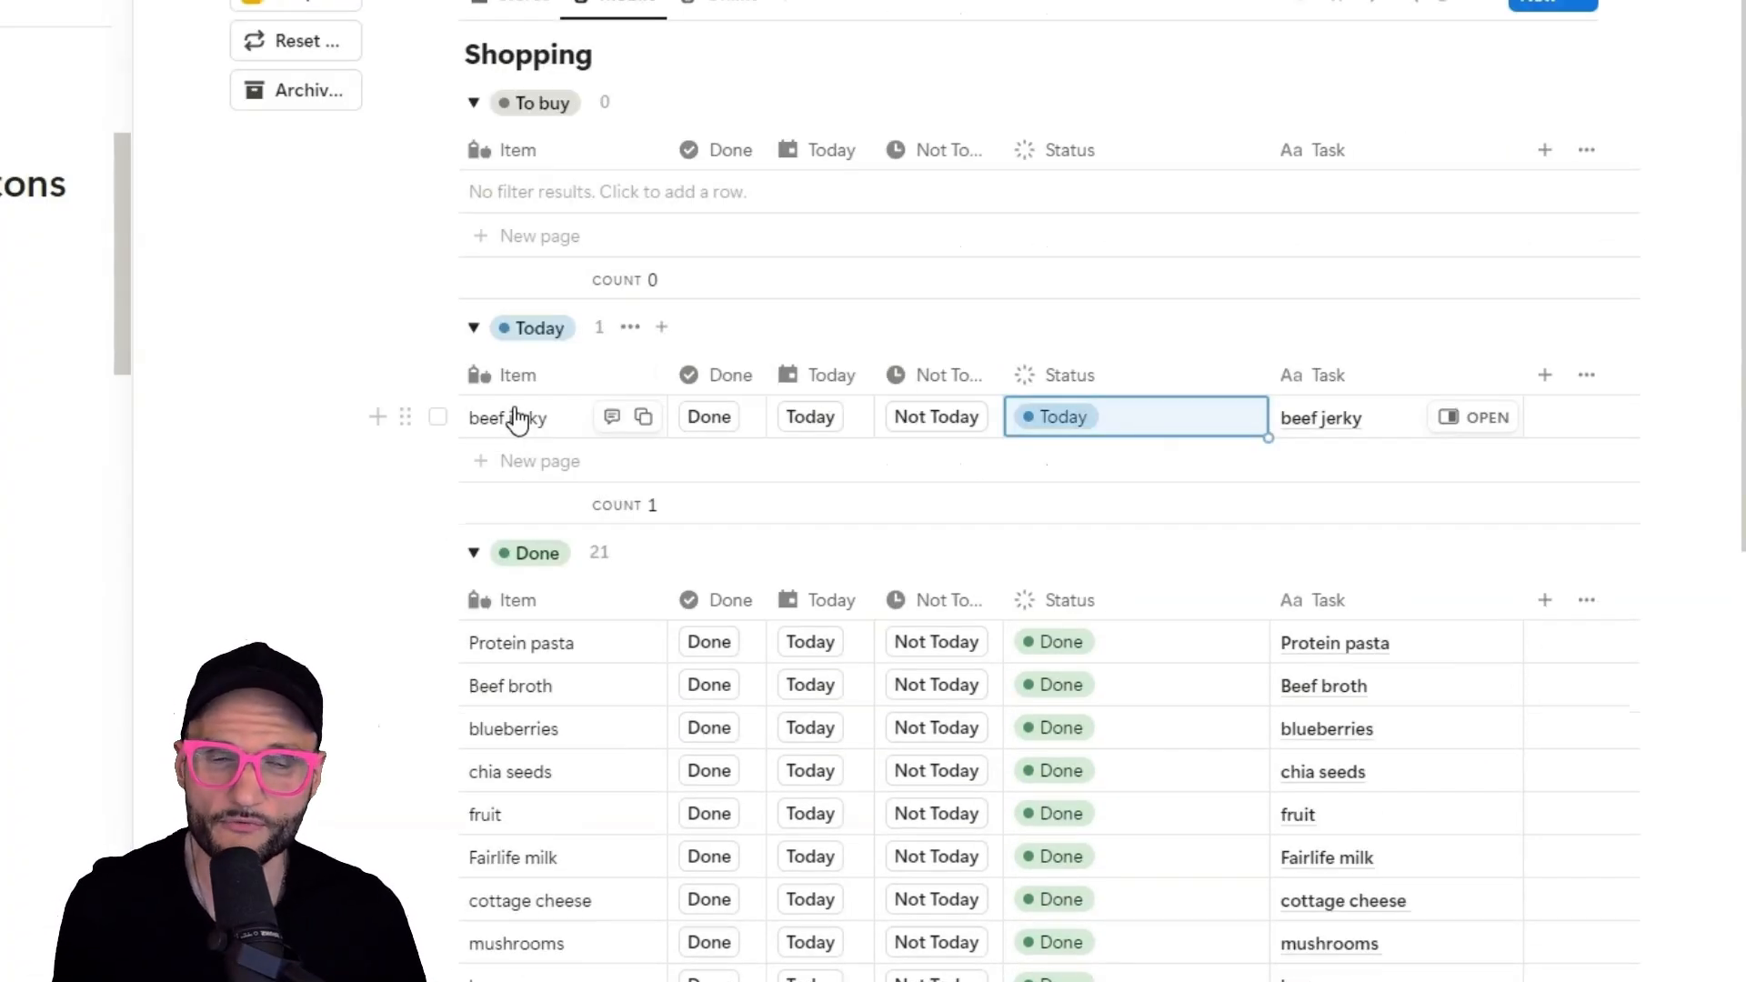
pyautogui.click(725, 380)
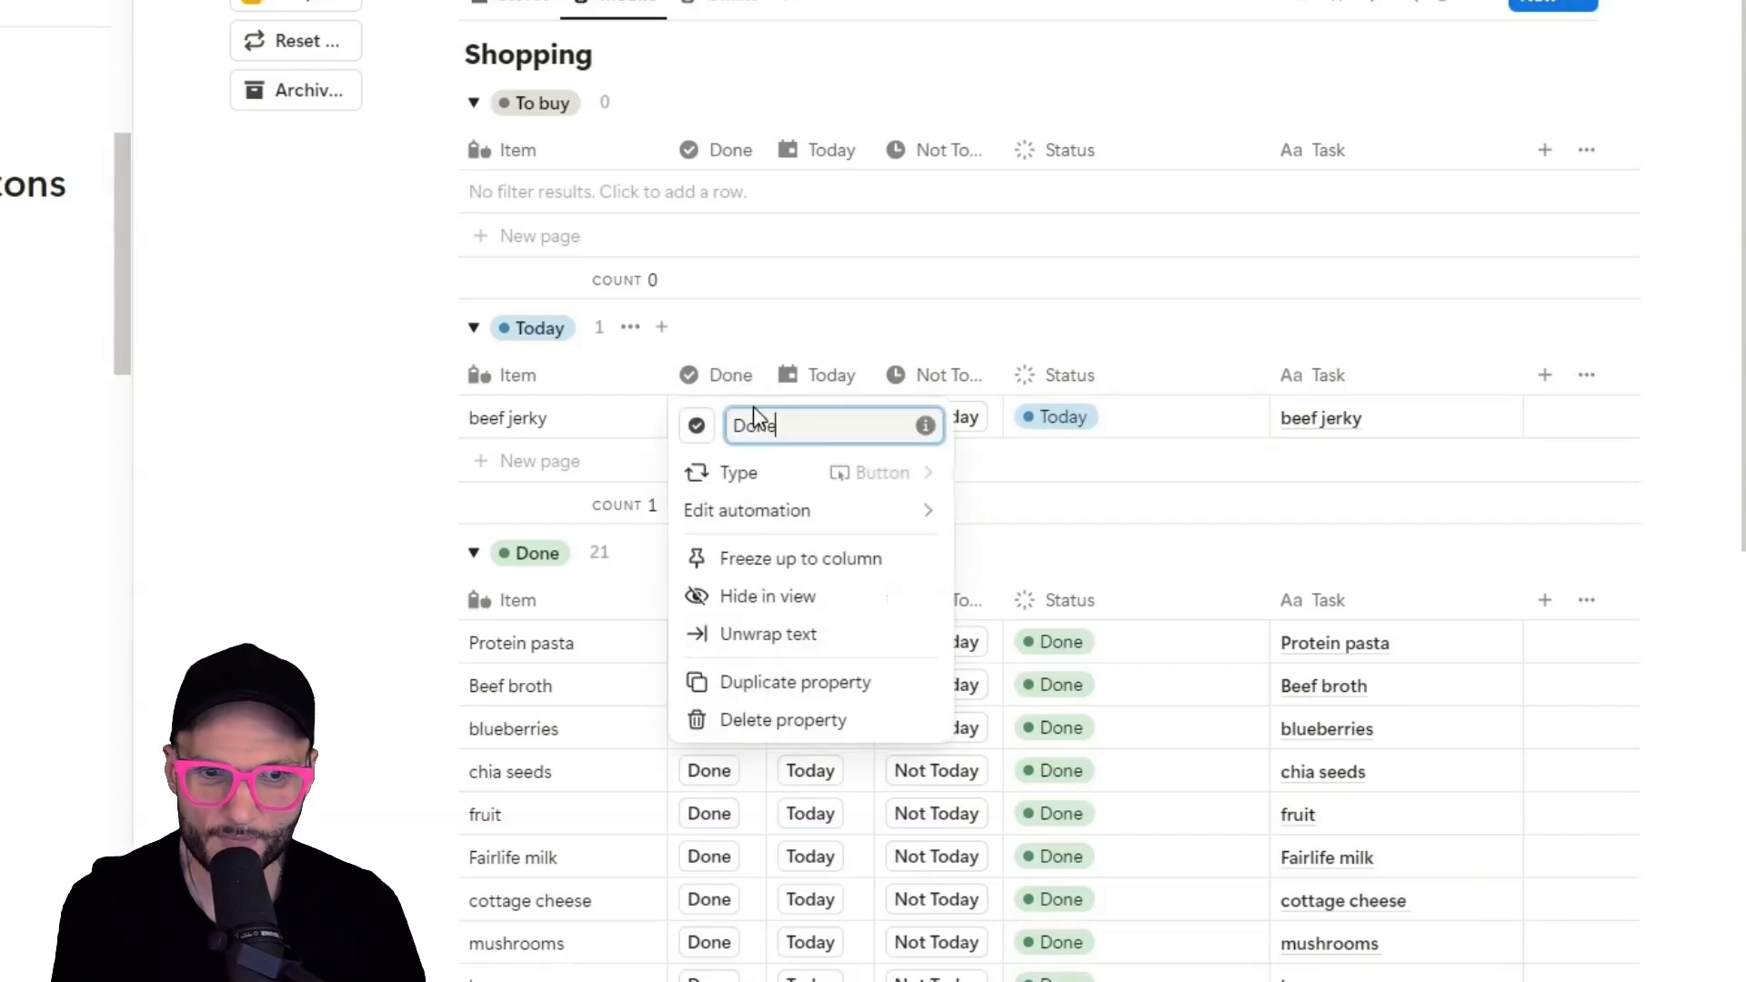
pyautogui.click(788, 513)
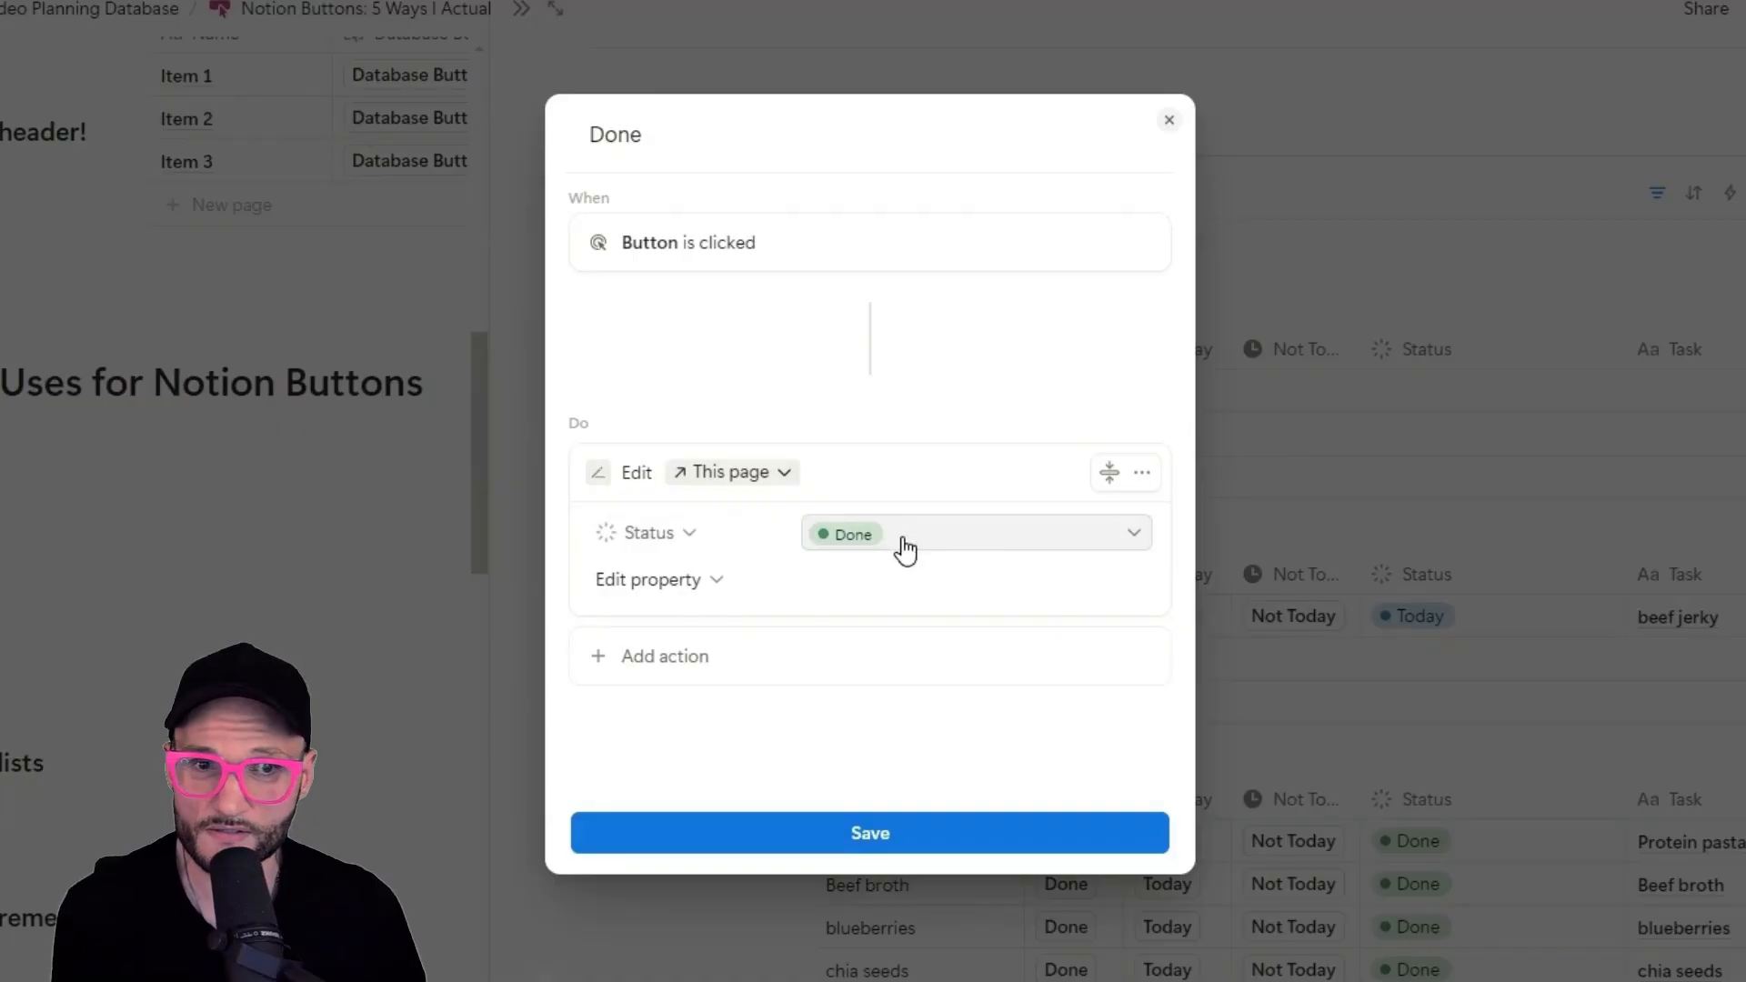
pyautogui.click(1389, 326)
# Examine the automations behind the Today and Not Today button properties, closing each without changes.
pyautogui.click(1188, 573)
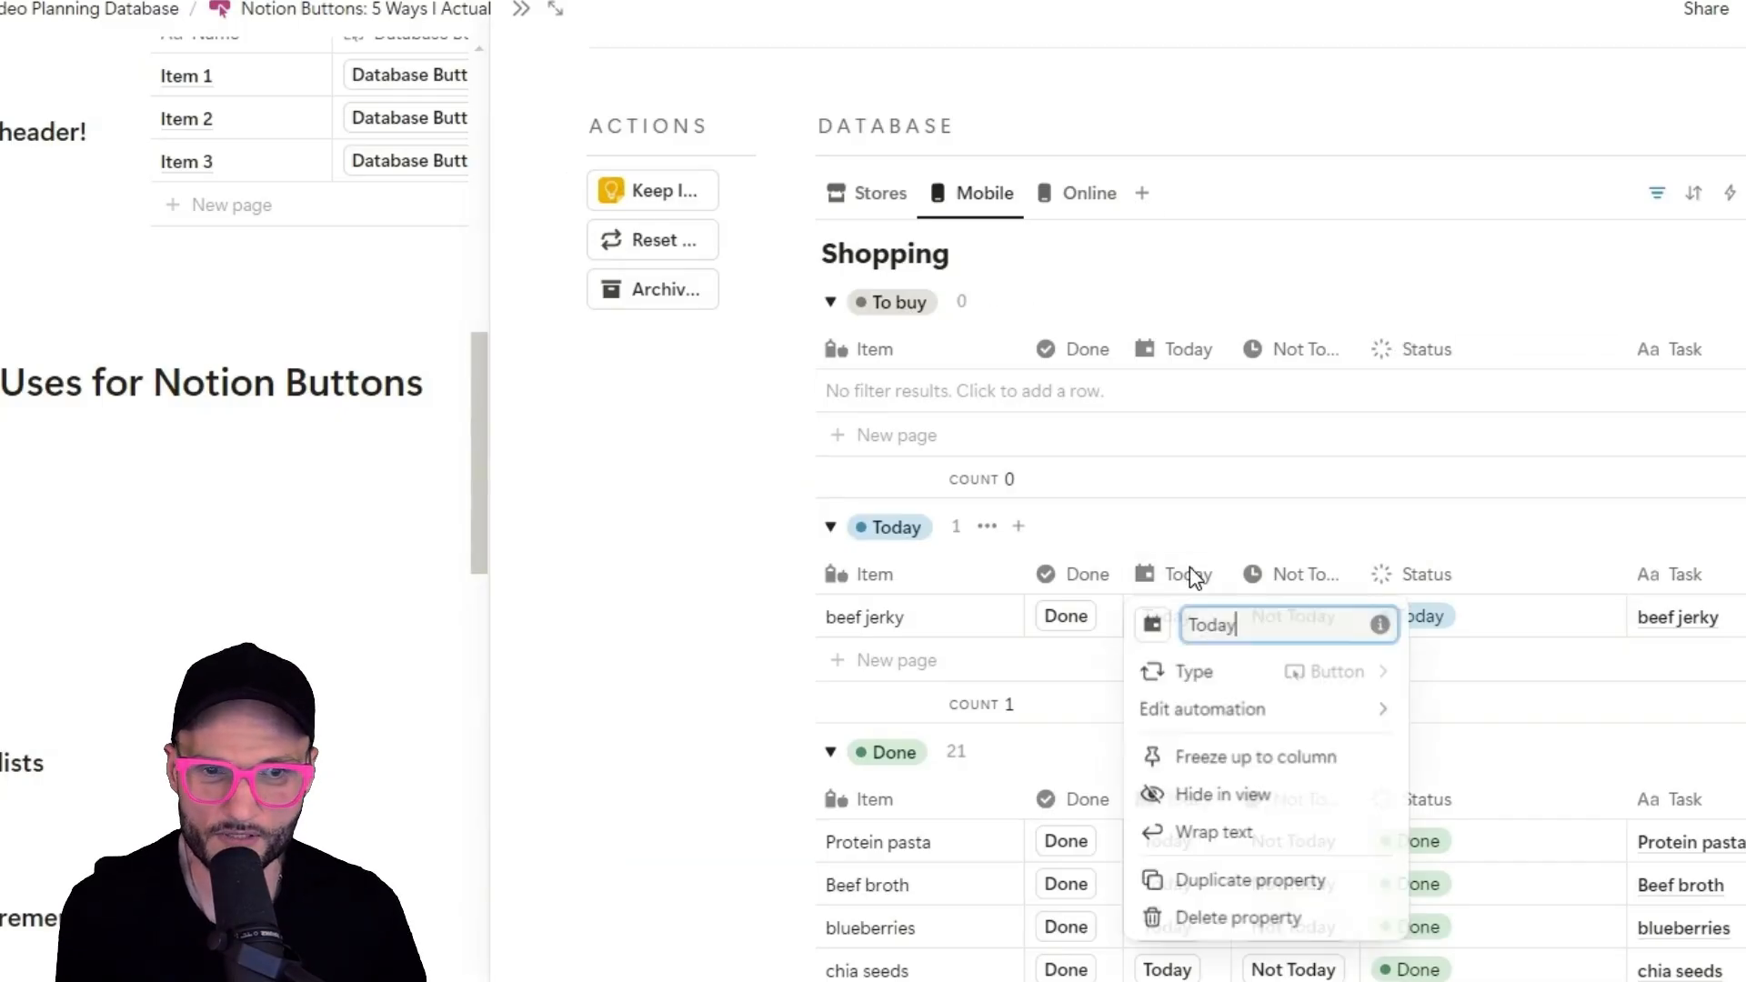
pyautogui.click(1220, 705)
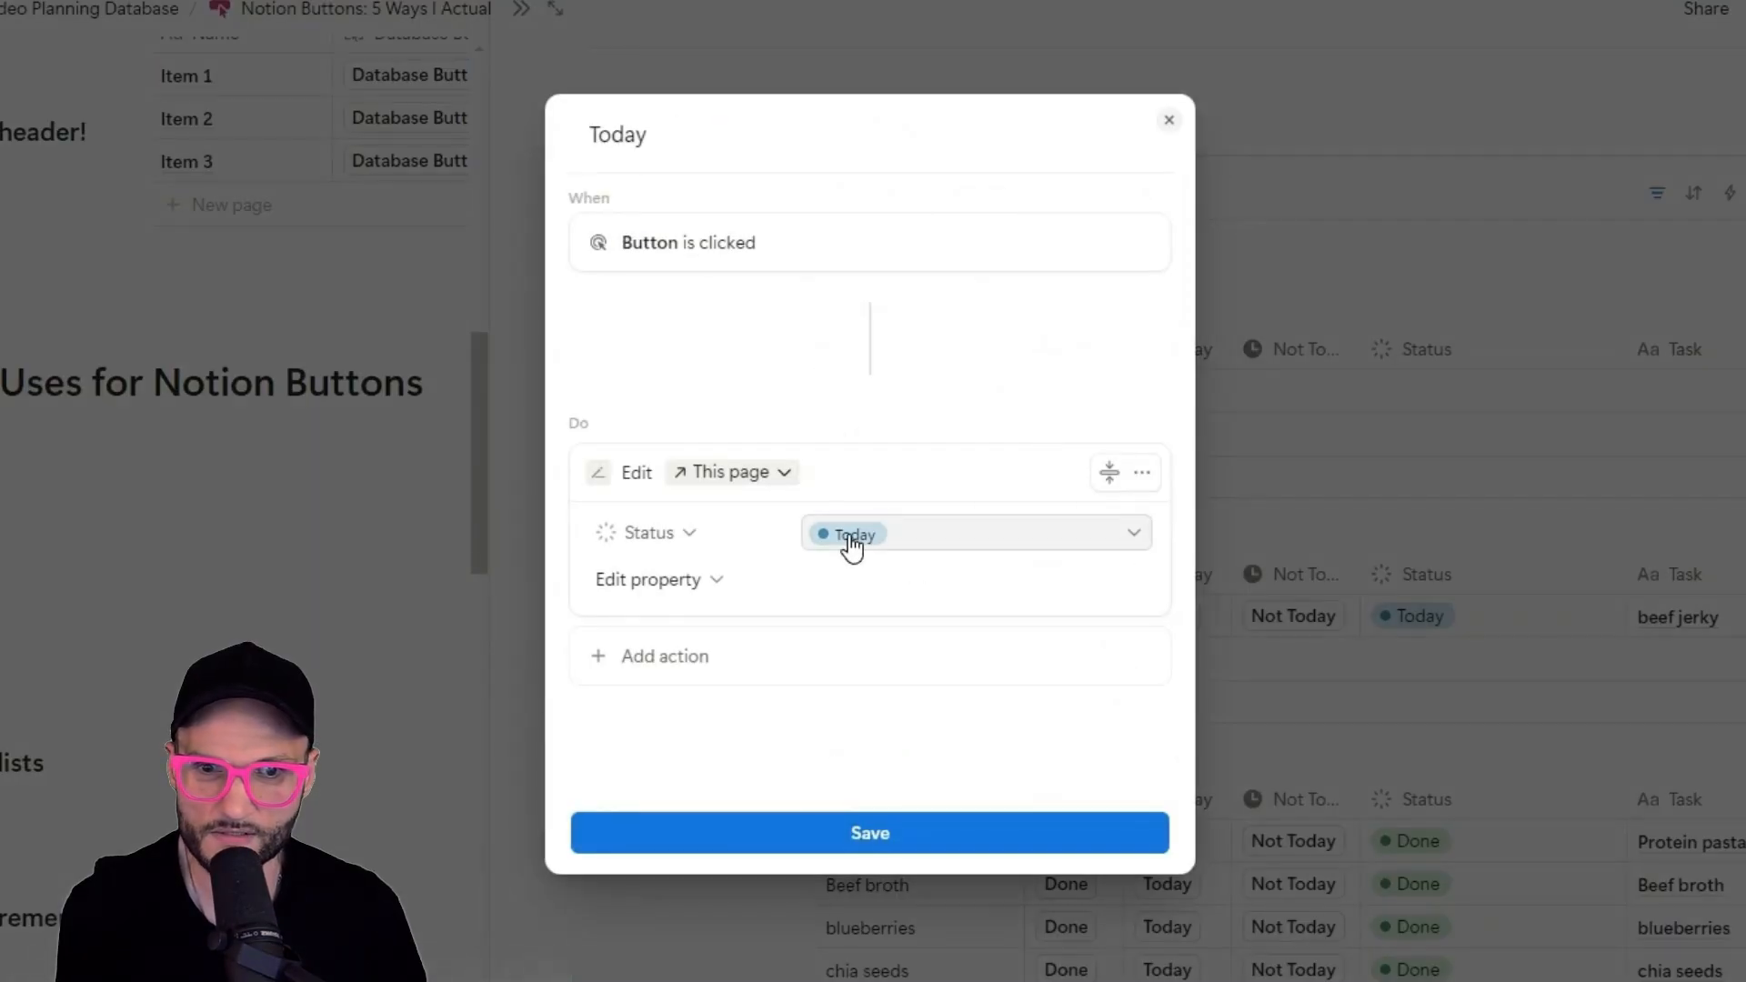
pyautogui.click(1480, 600)
pyautogui.click(1301, 575)
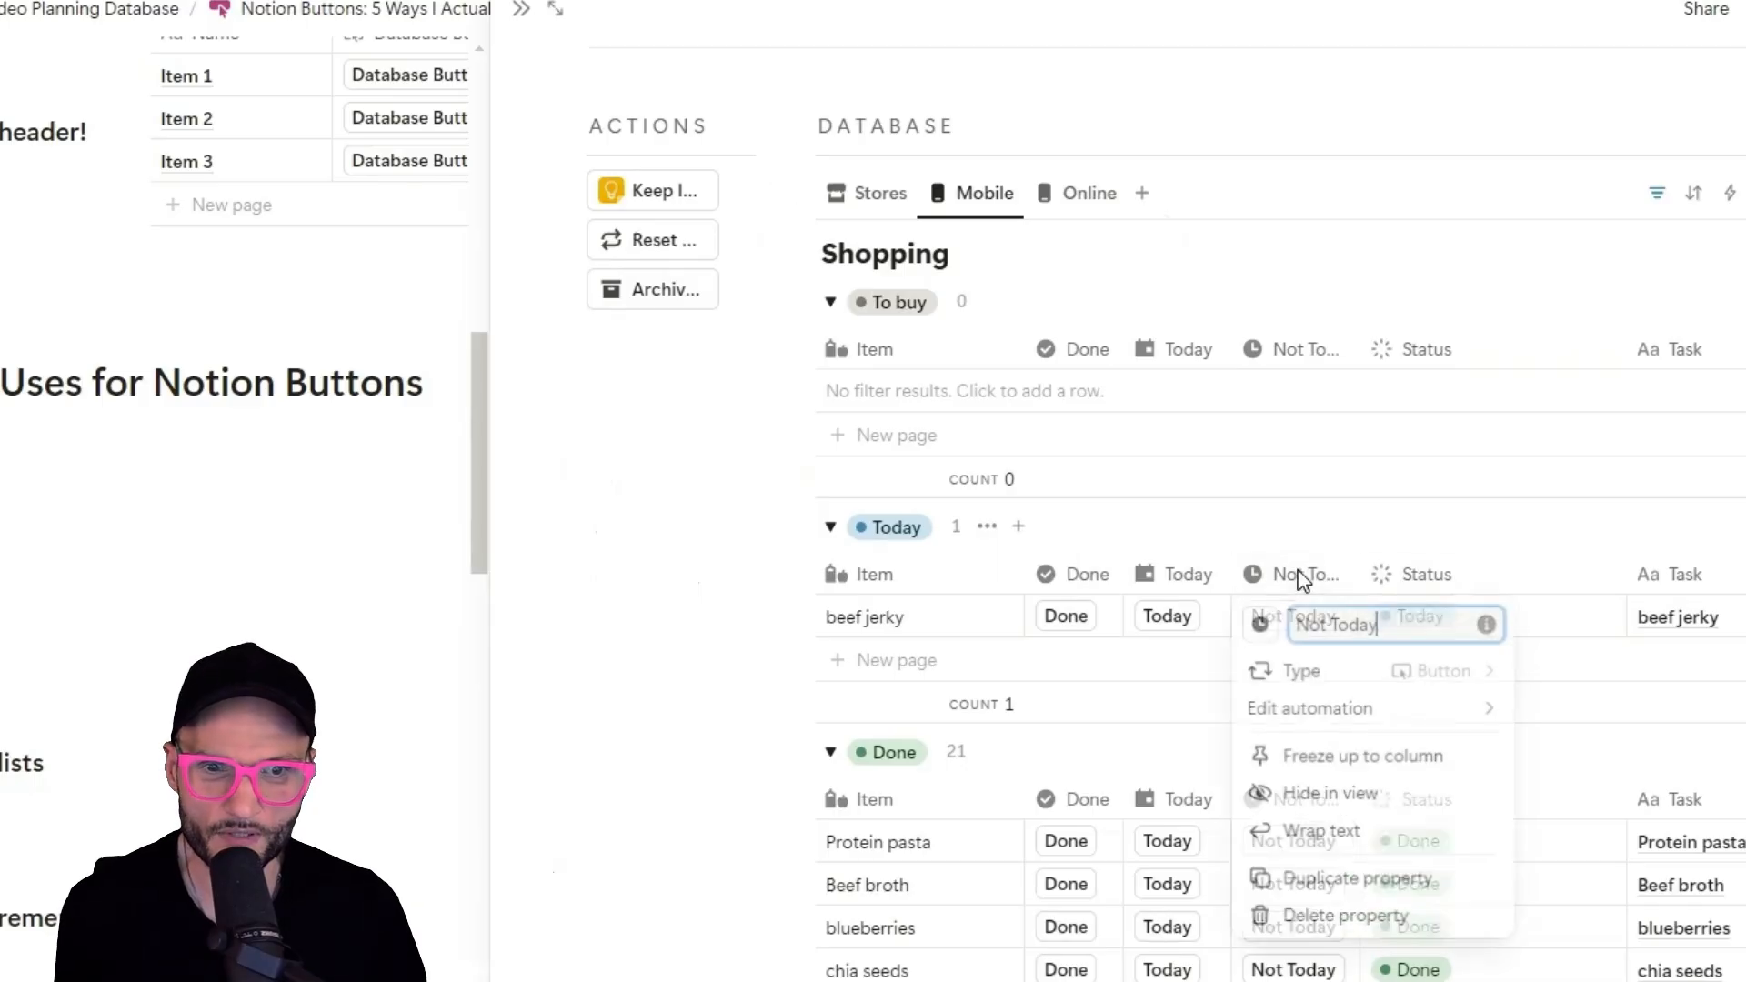
pyautogui.click(1405, 714)
pyautogui.click(1372, 533)
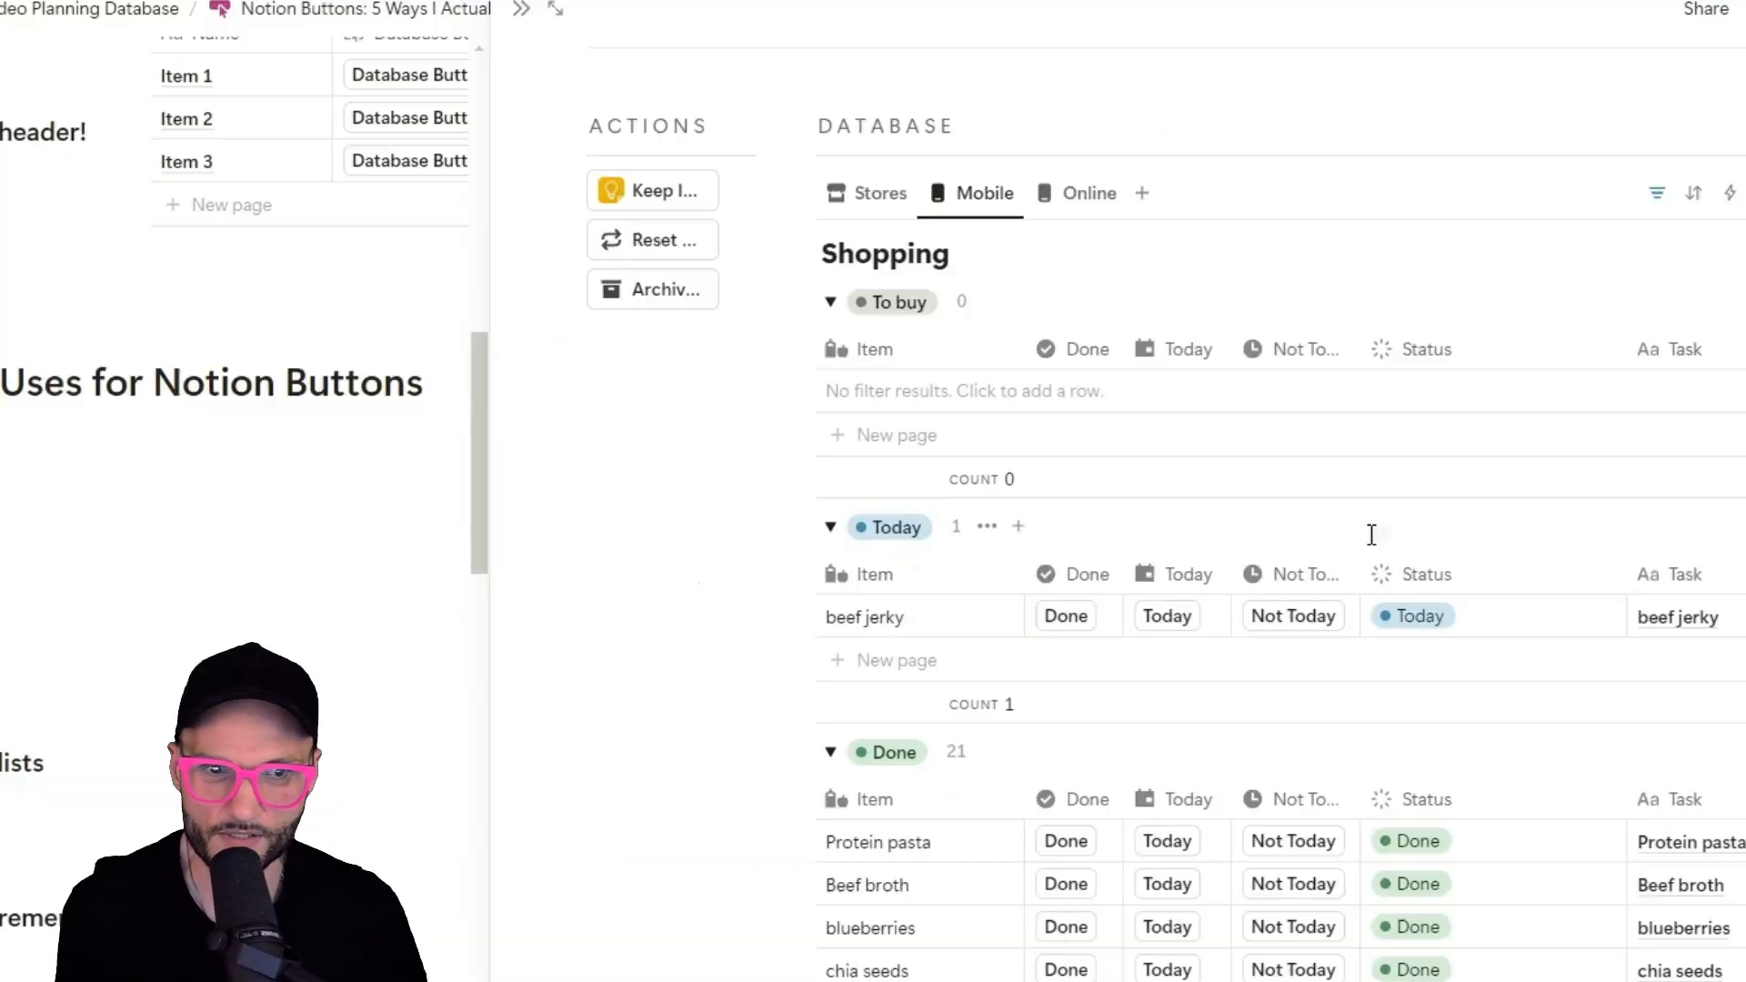
# Add an option named Test to the In progress group of the Status property.
pyautogui.click(1496, 570)
pyautogui.click(1493, 567)
pyautogui.click(1507, 579)
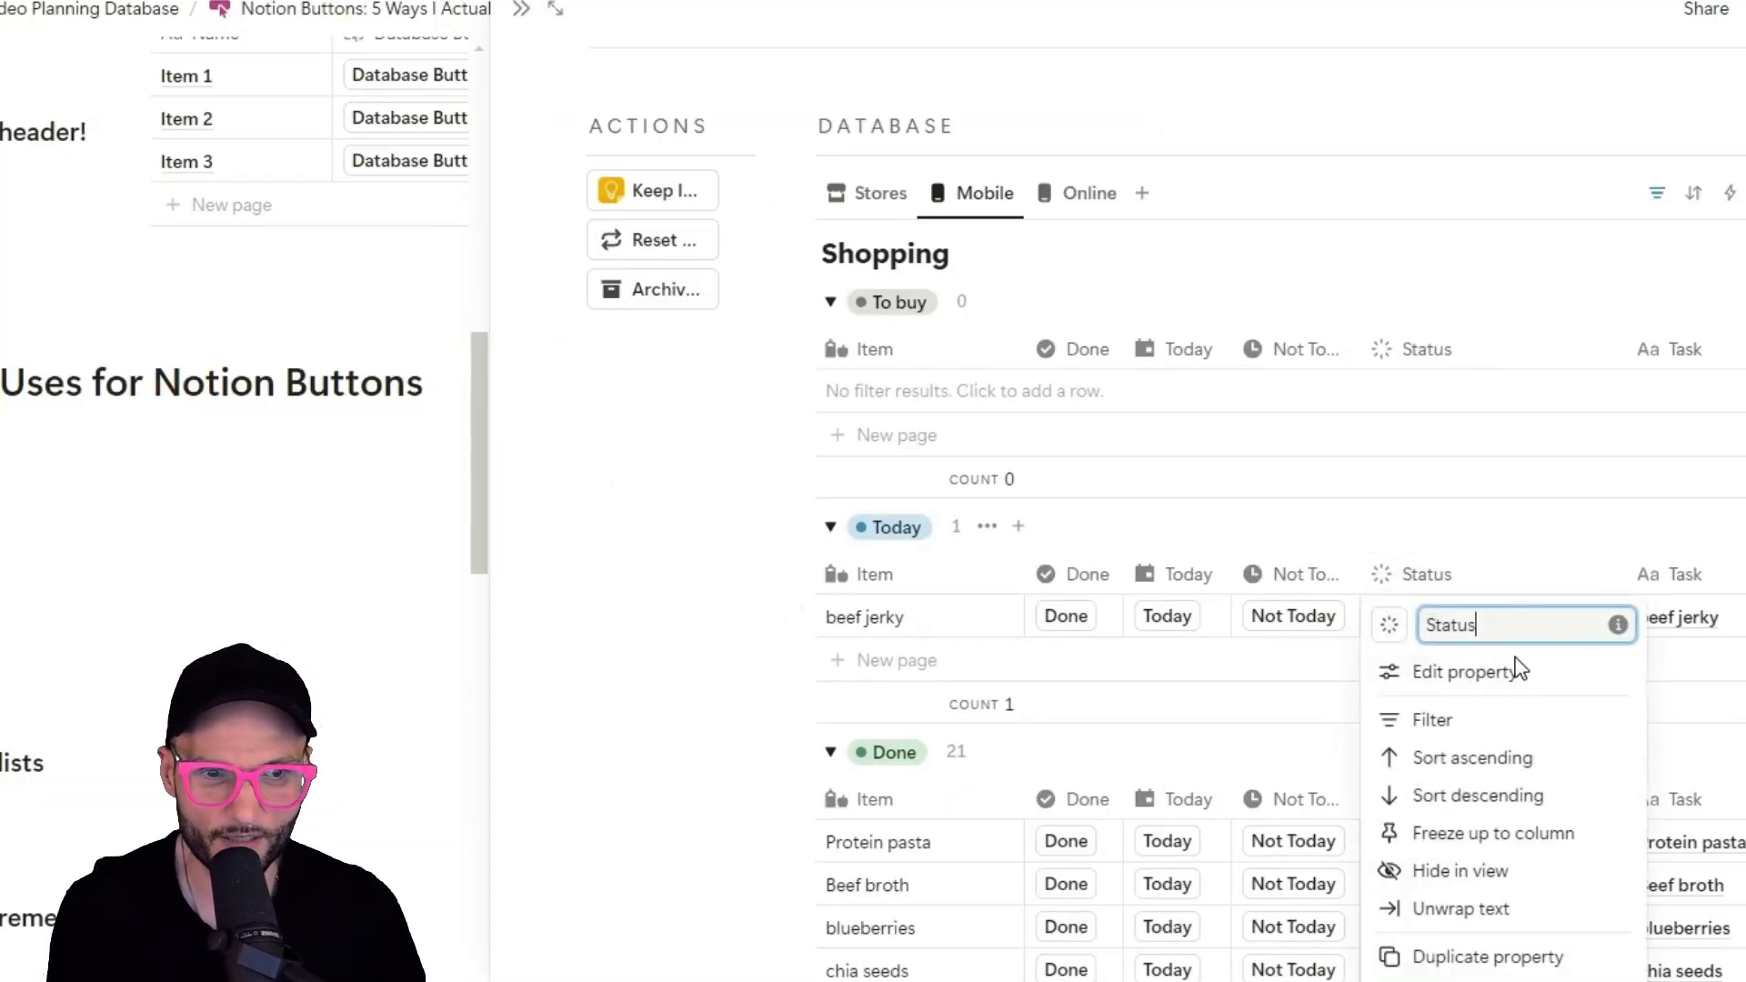
pyautogui.click(1514, 671)
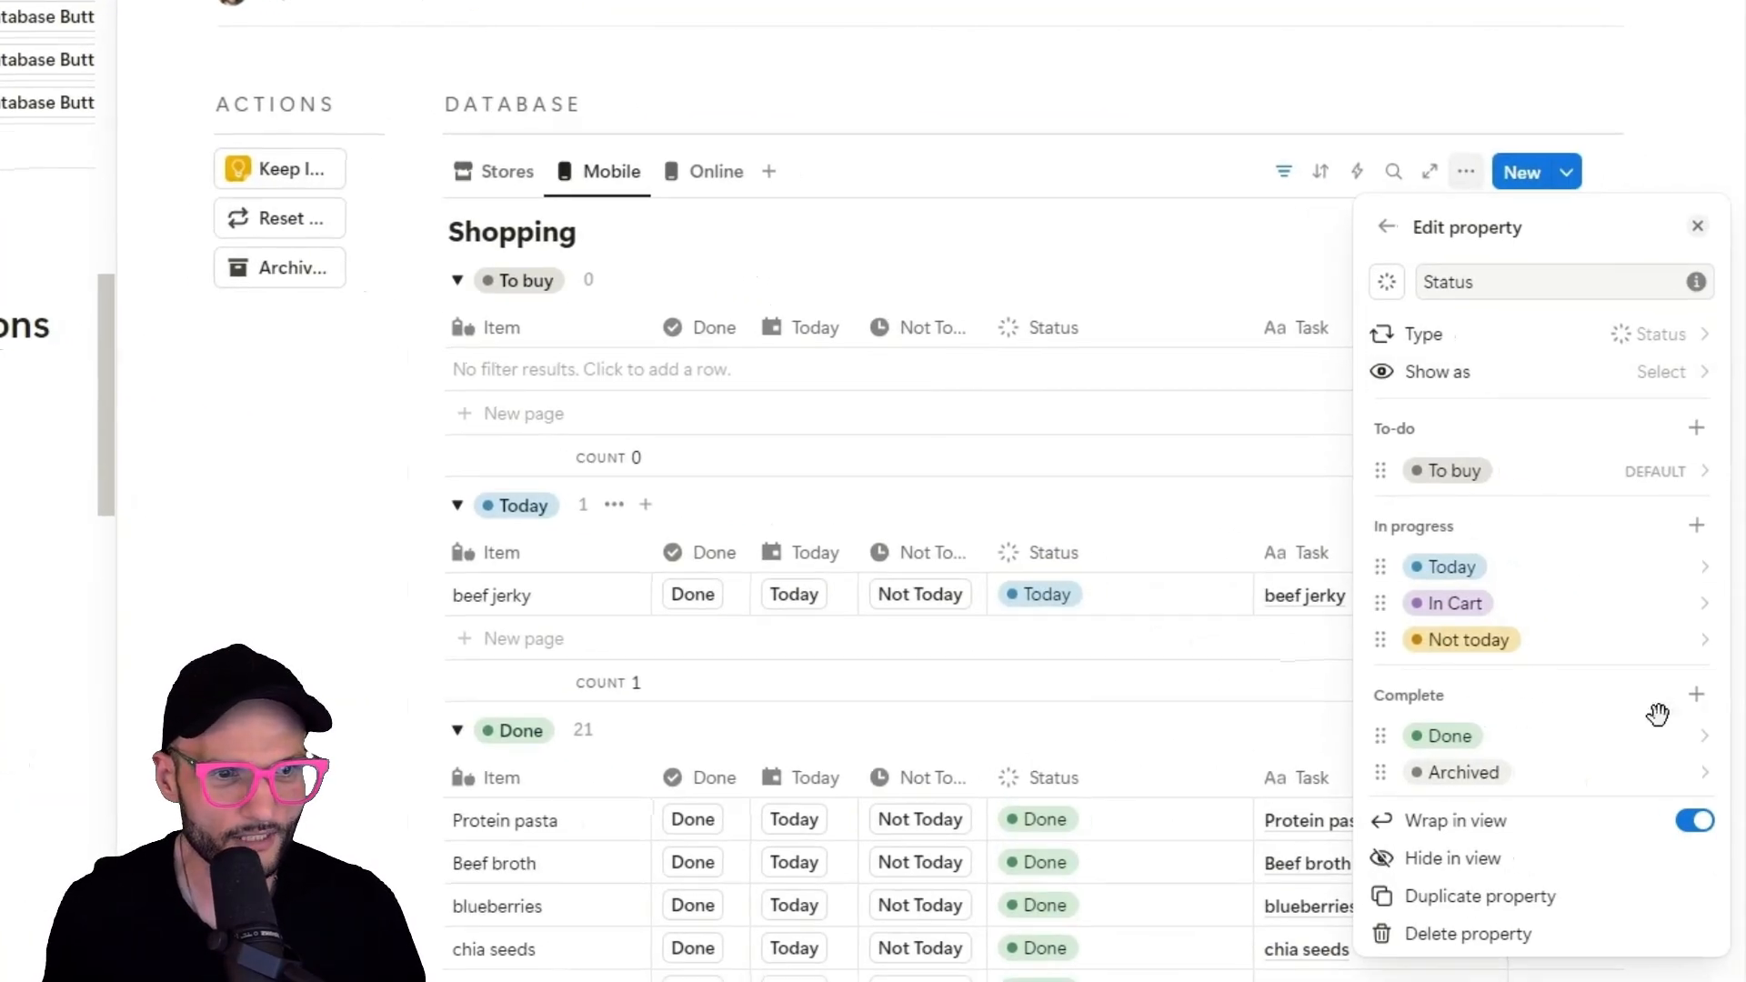
pyautogui.click(1696, 525)
pyautogui.write('Test')
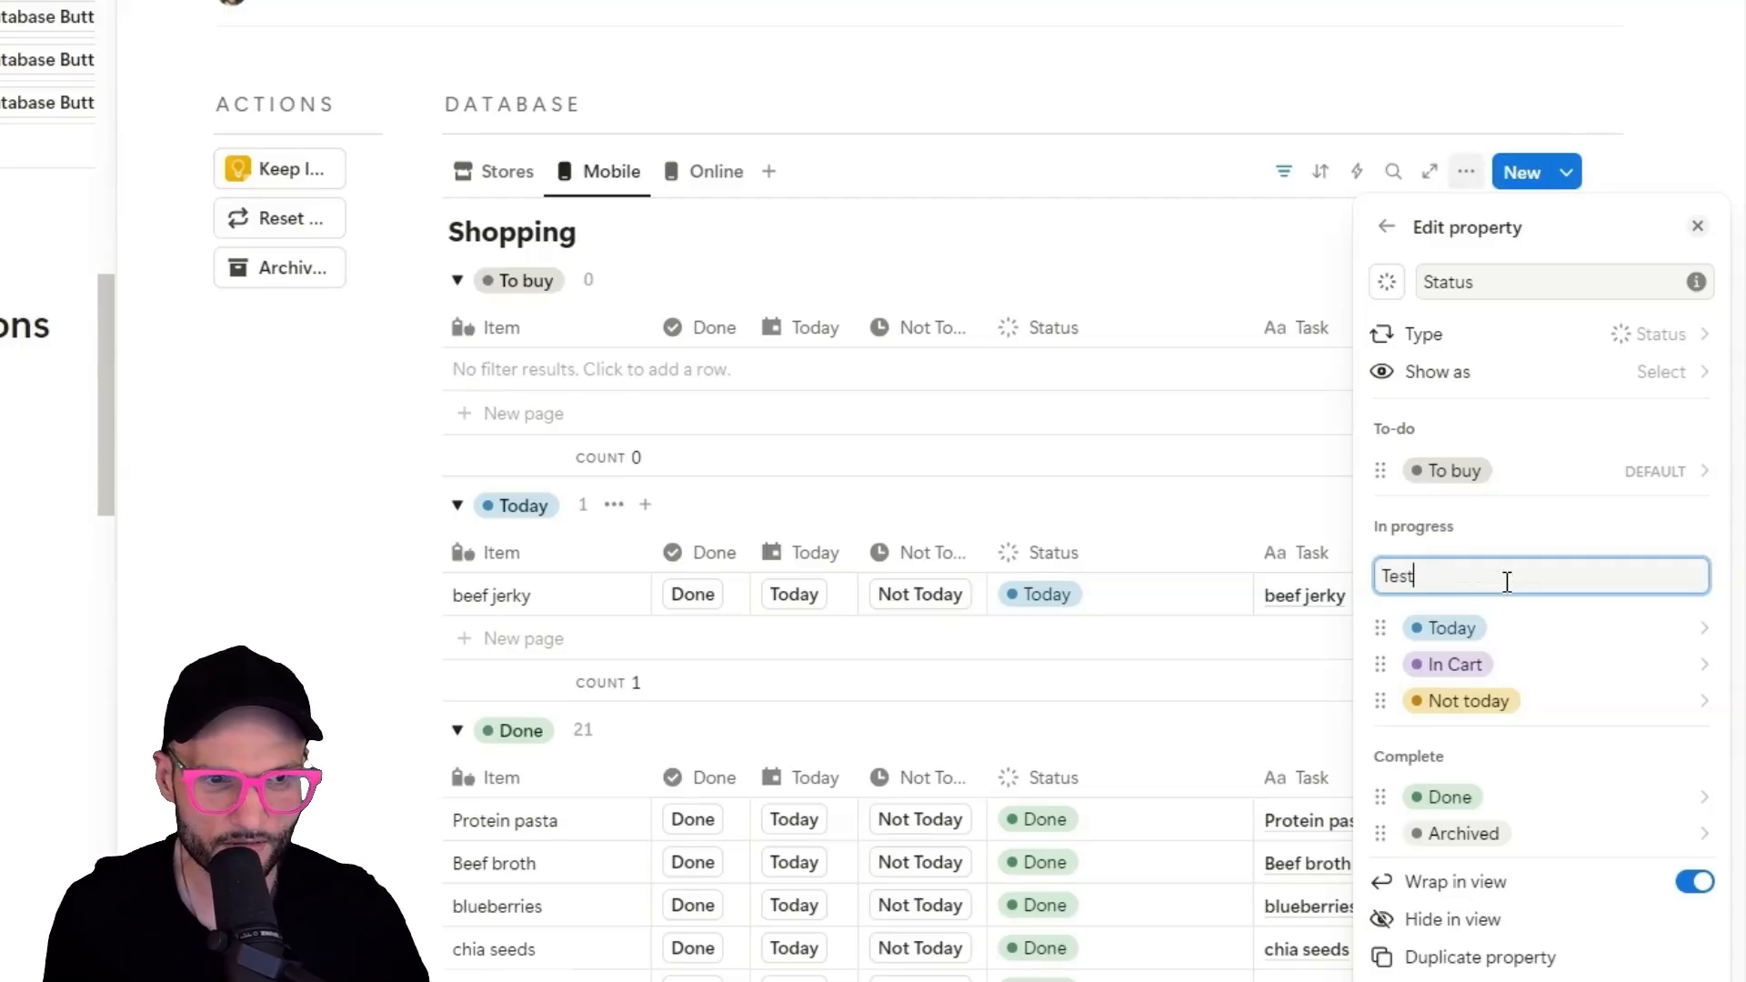
pyautogui.press('Return')
# Colour the Test status option red and close the property settings.
pyautogui.click(1543, 643)
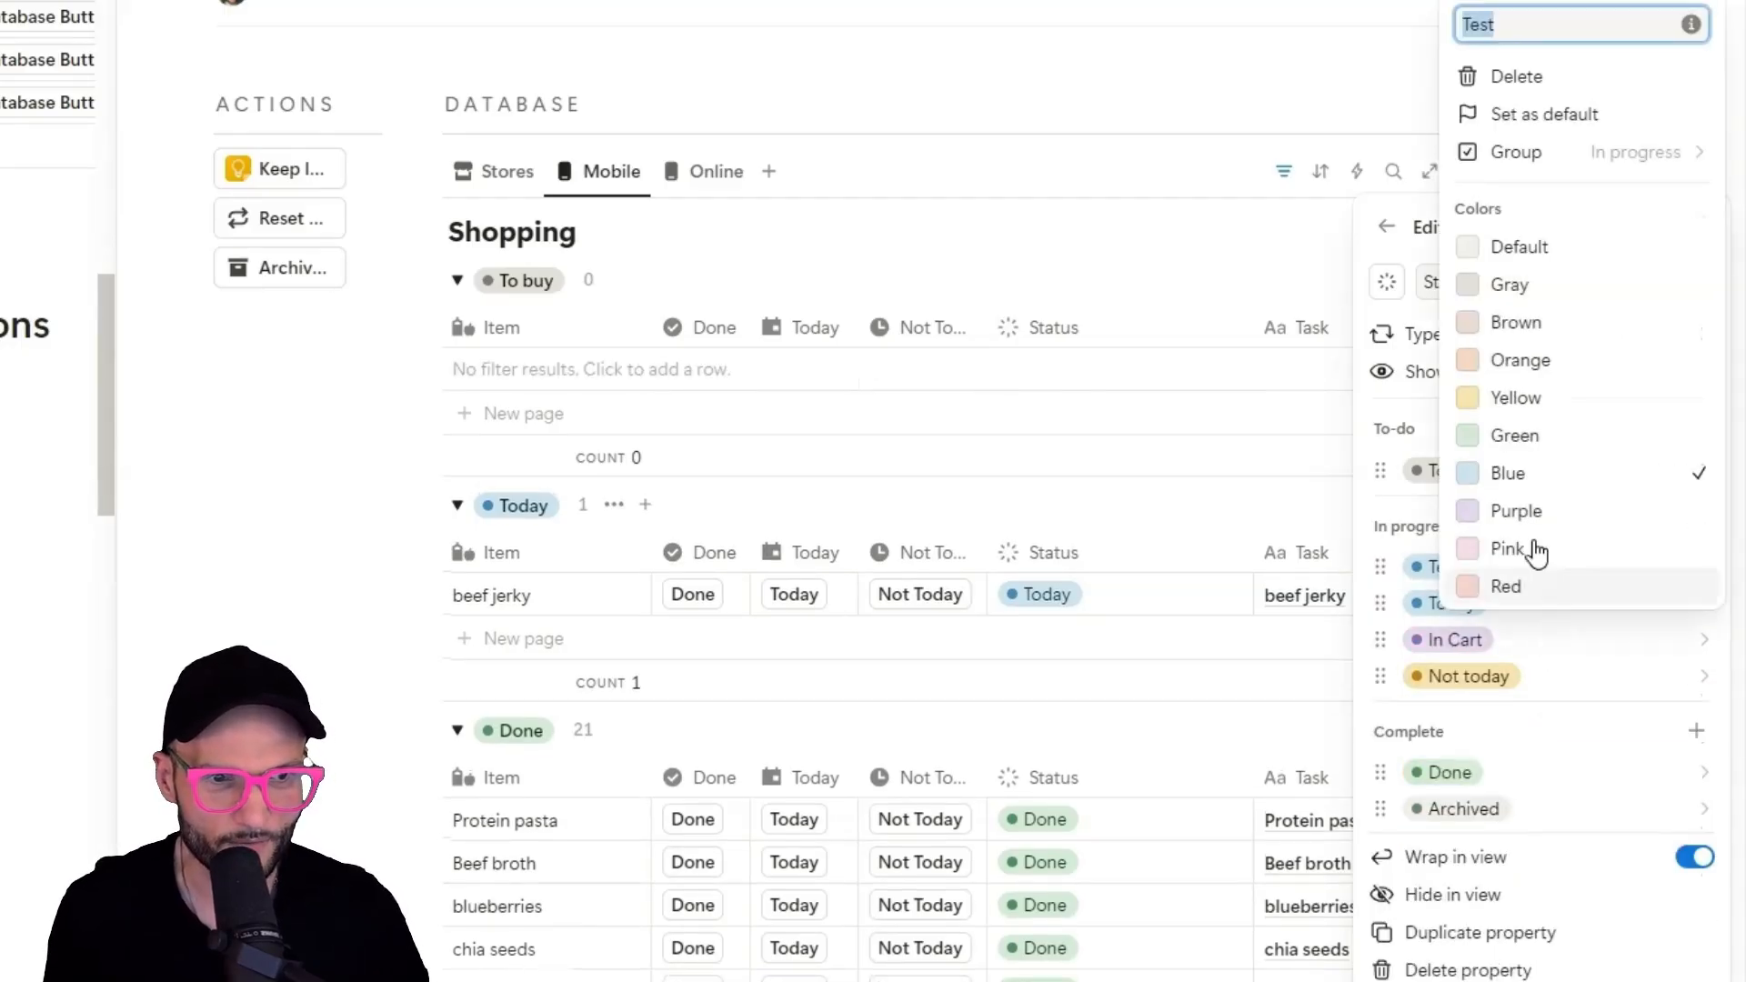
pyautogui.click(1531, 587)
pyautogui.click(1157, 636)
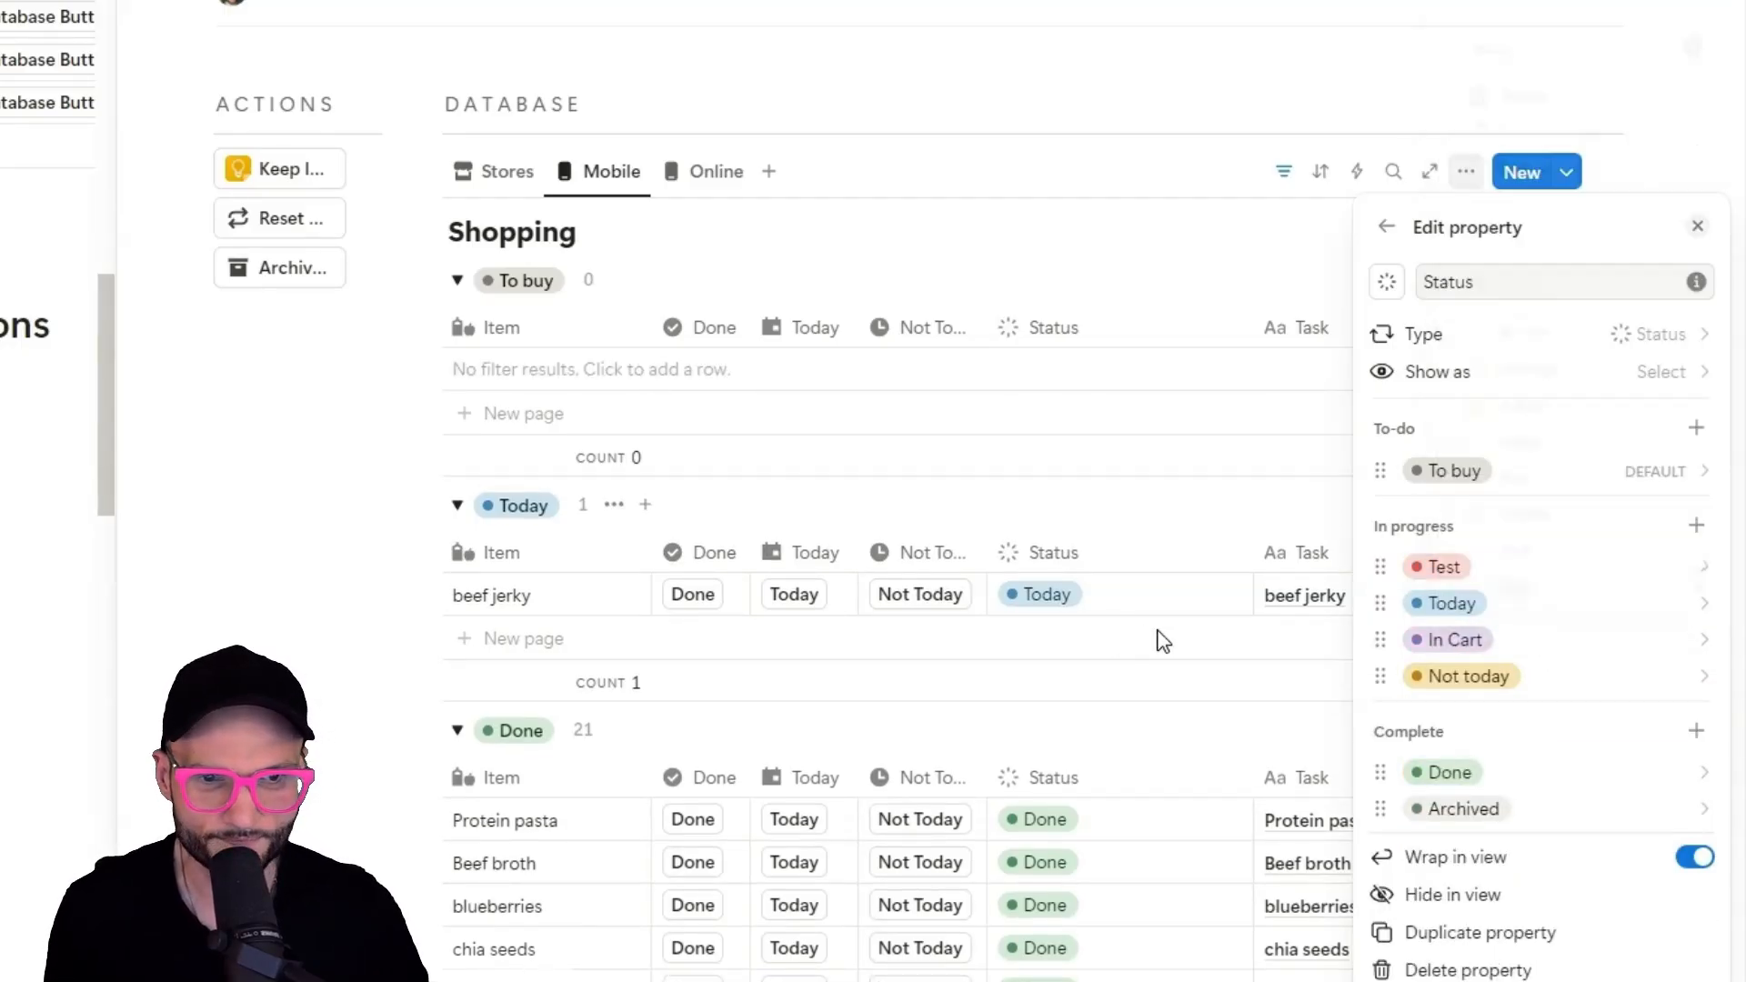
pyautogui.click(868, 559)
# Check the Status choices available in the Not Today button's automation, then close it without saving.
pyautogui.click(908, 556)
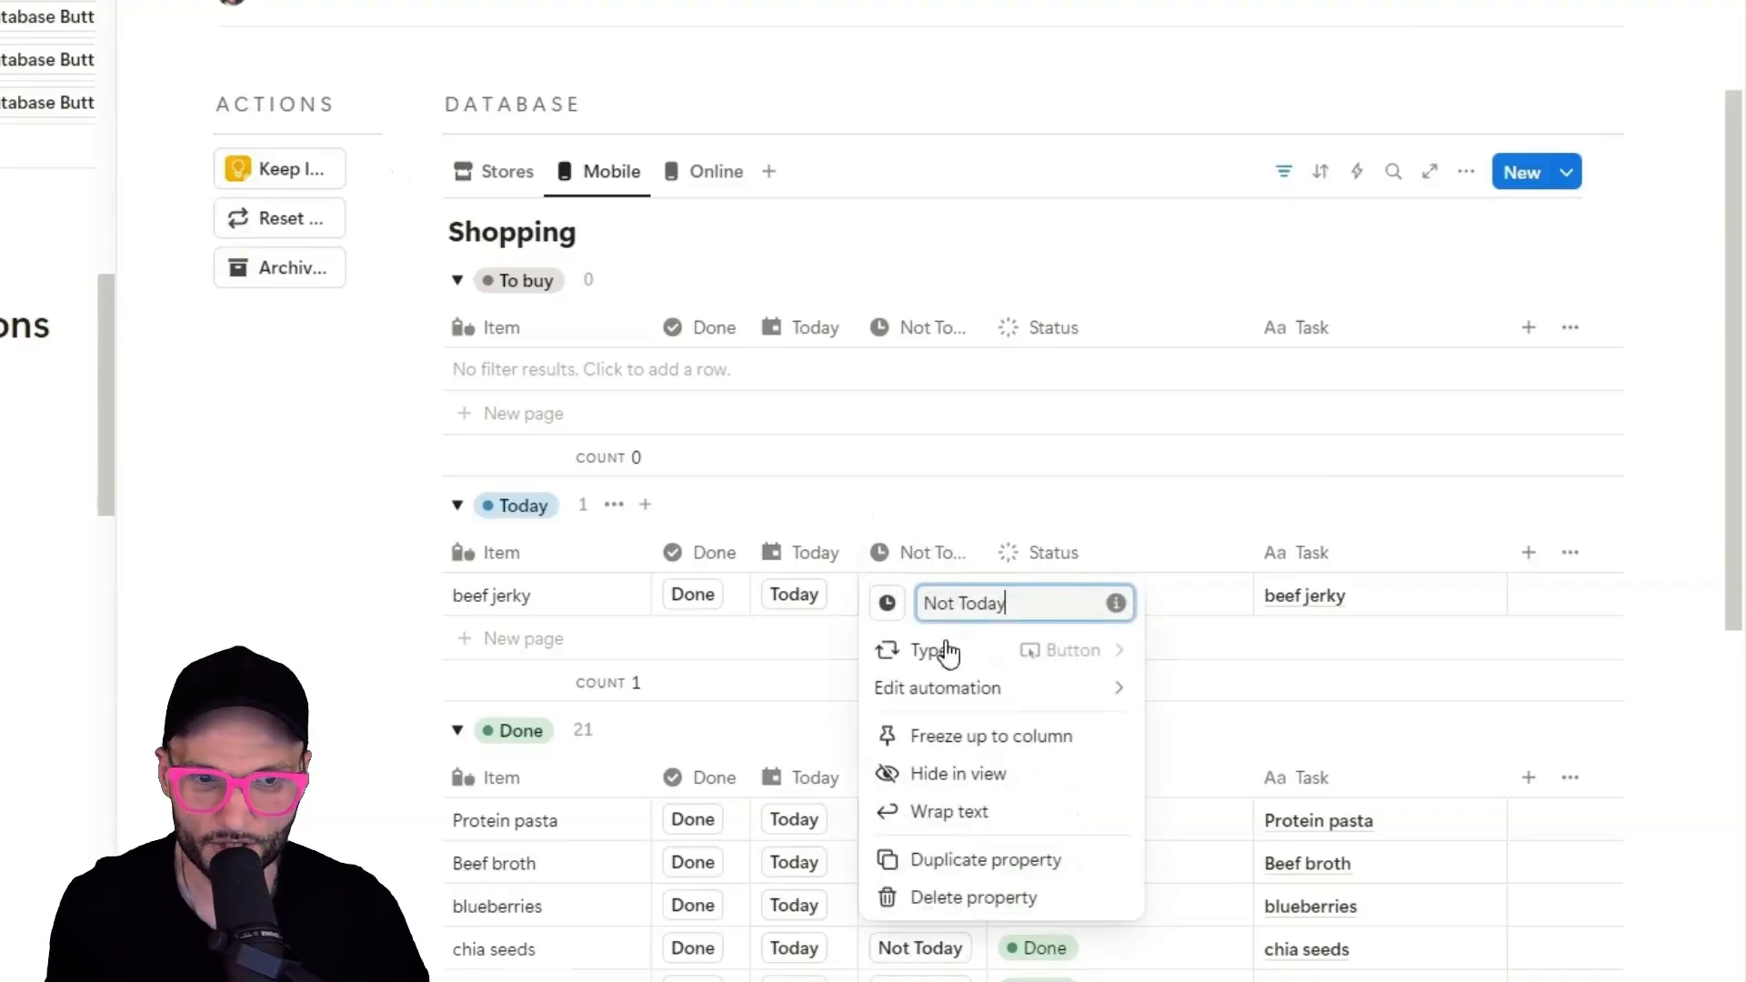
pyautogui.click(951, 696)
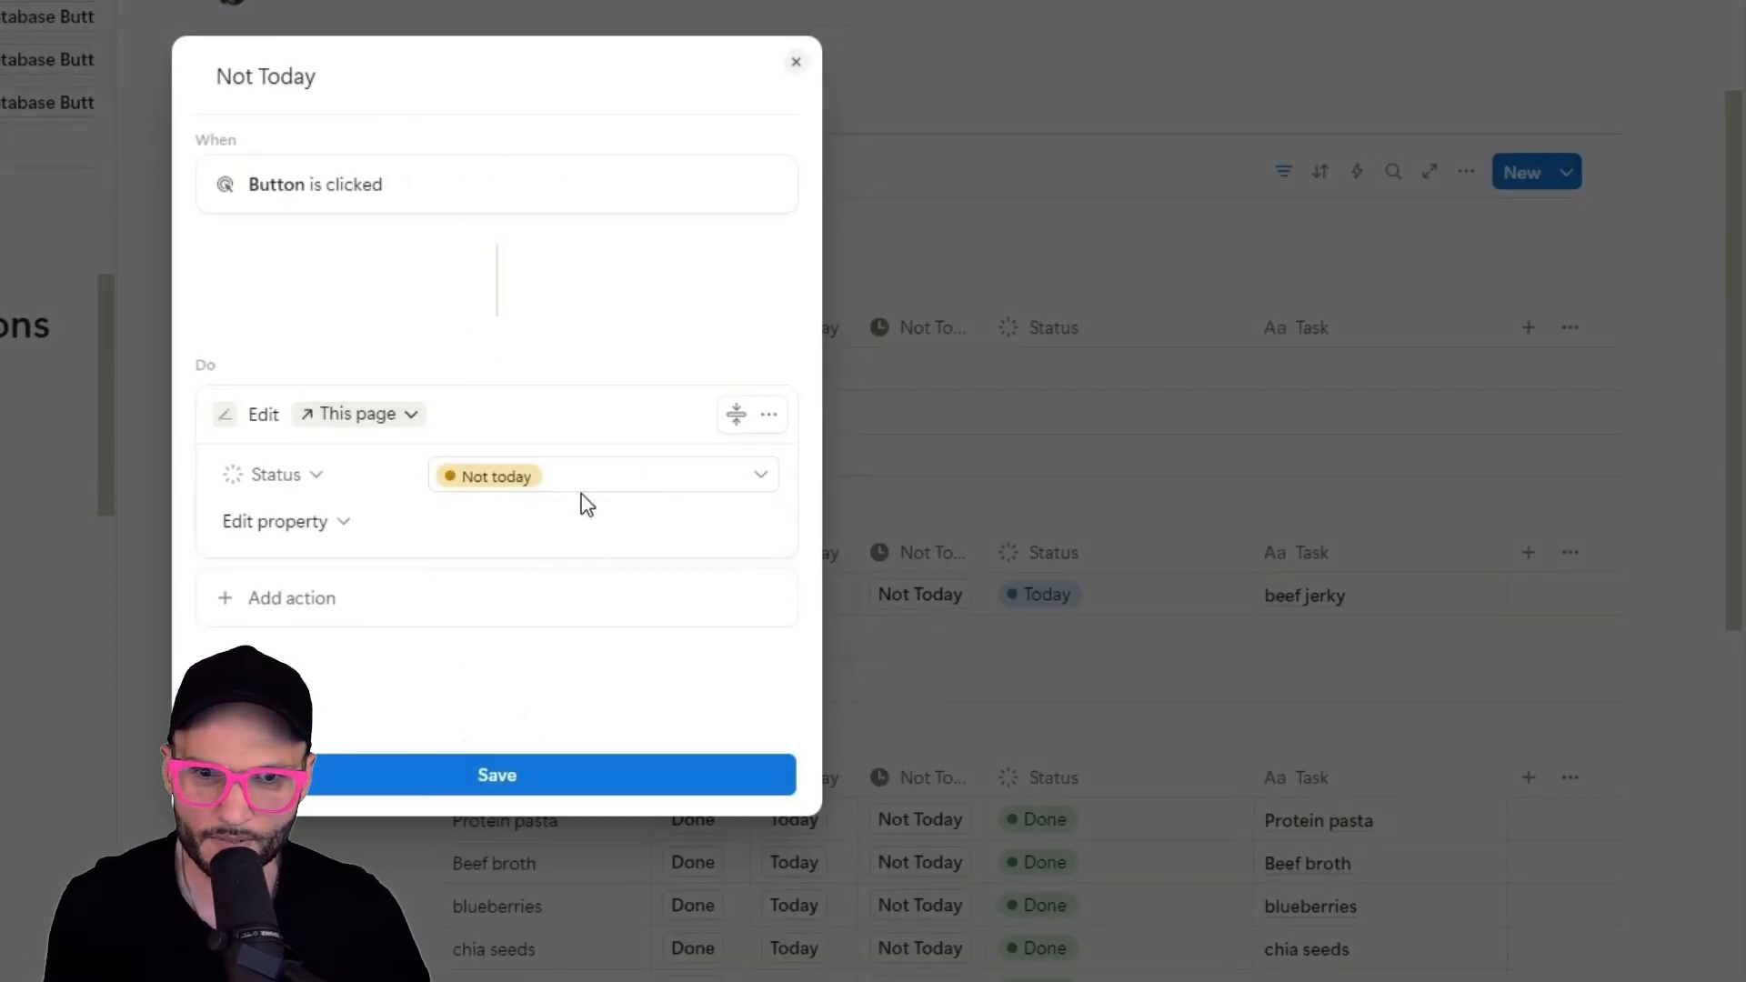
pyautogui.click(675, 489)
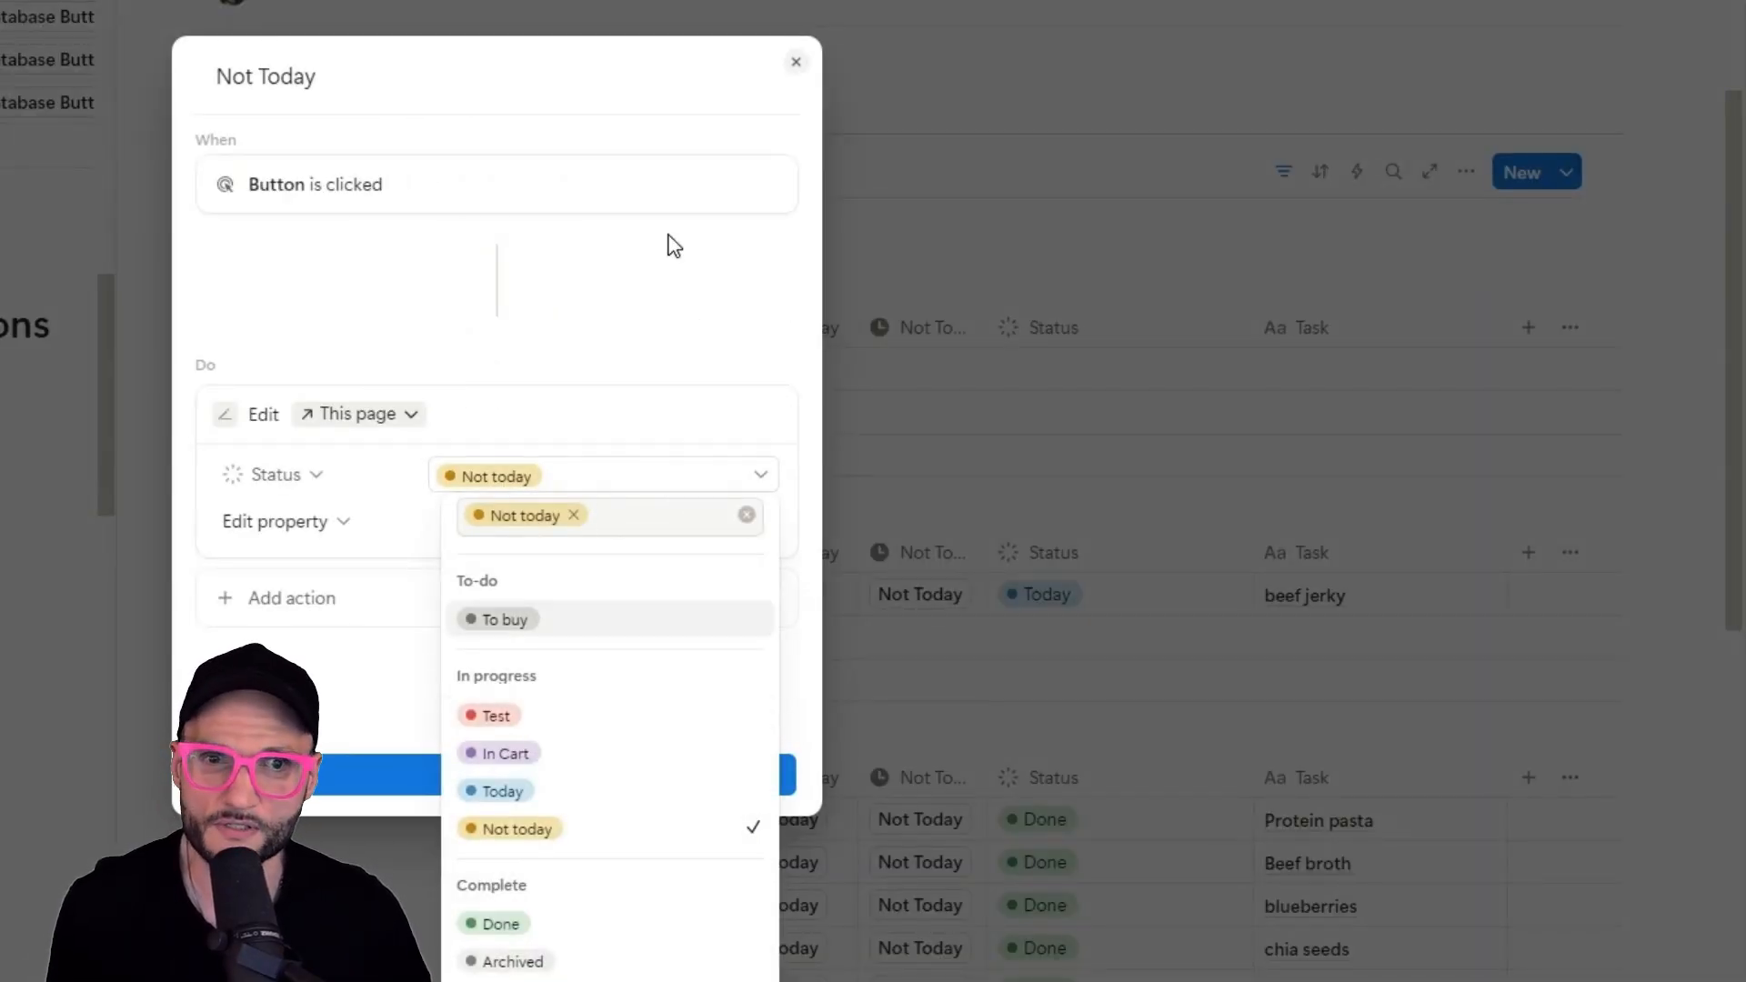
pyautogui.click(796, 71)
pyautogui.click(796, 68)
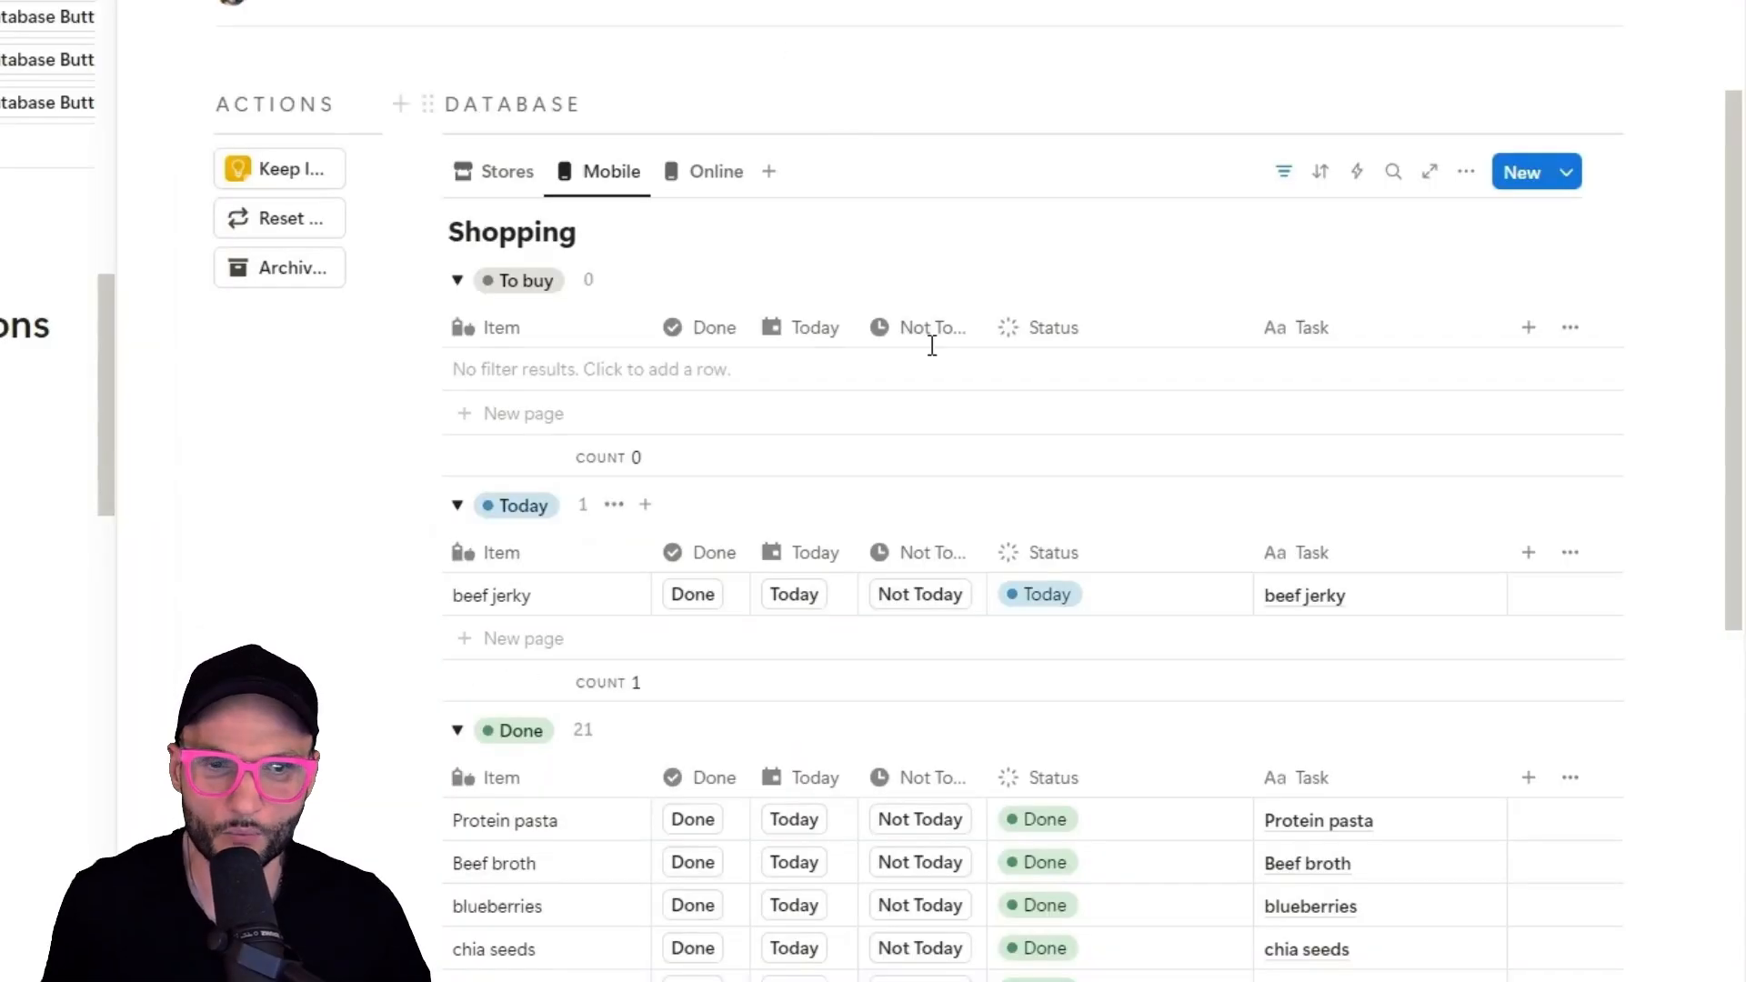
# Delete the Test option from the Status property and close the property settings.
pyautogui.click(1042, 556)
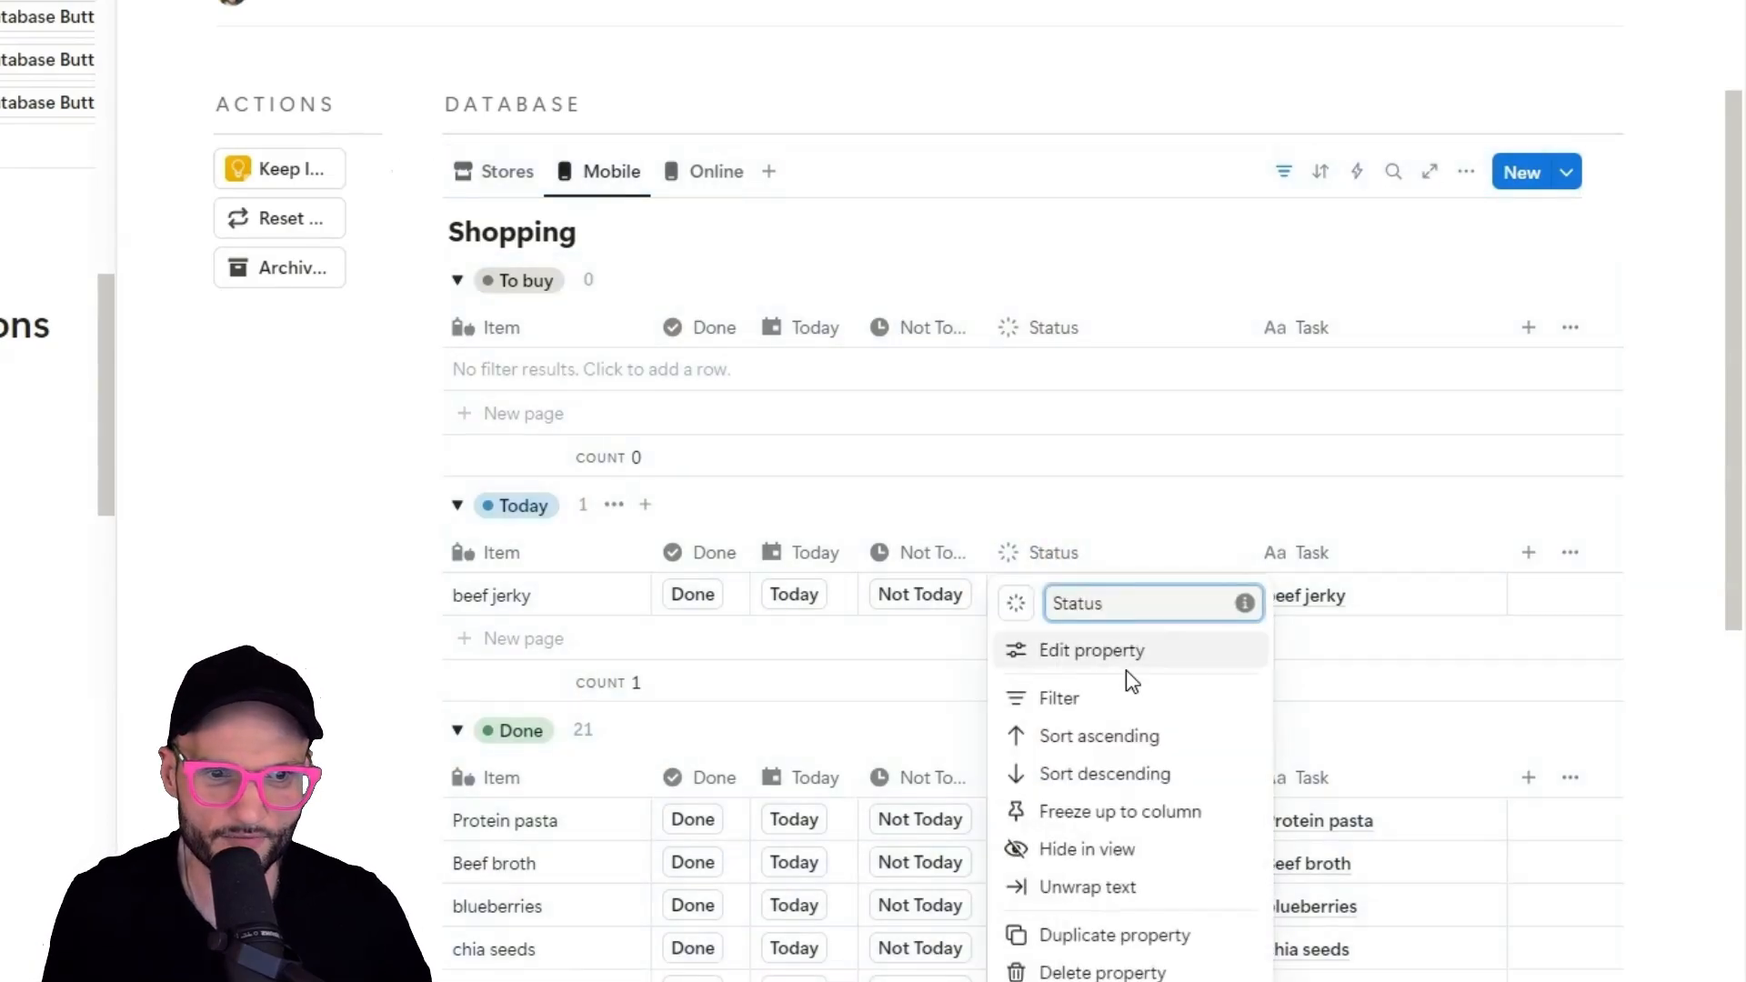
pyautogui.click(1132, 651)
pyautogui.click(1676, 573)
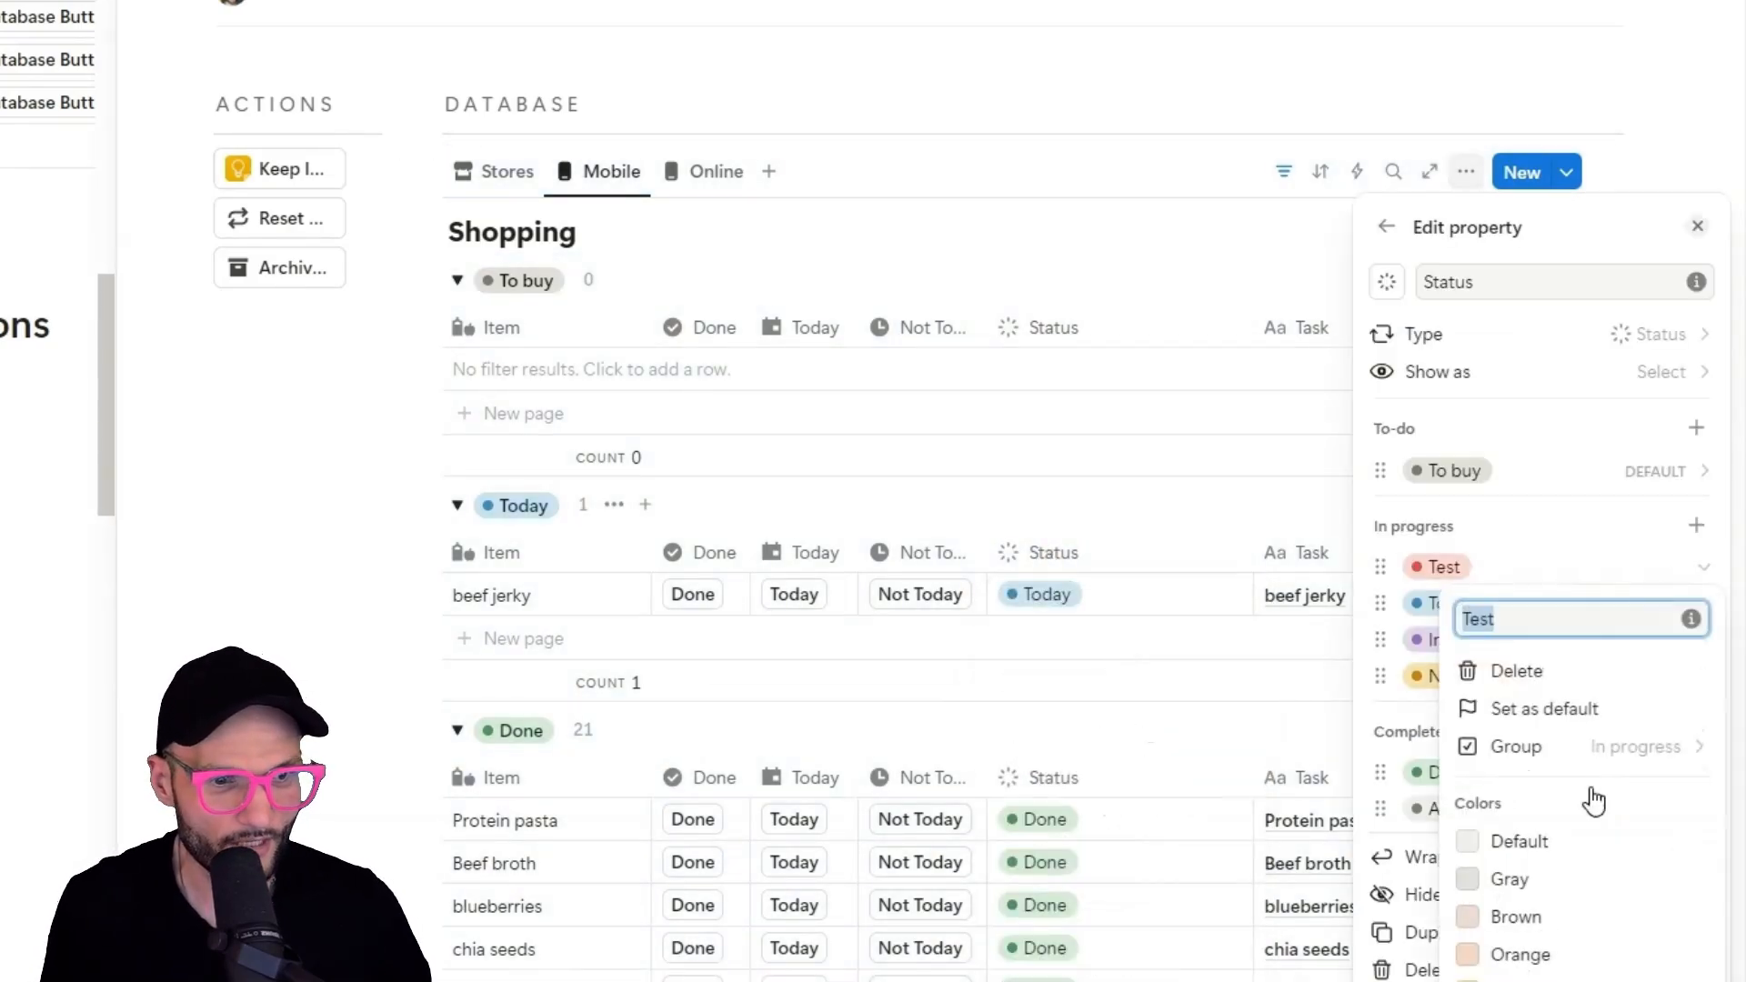
pyautogui.click(1590, 673)
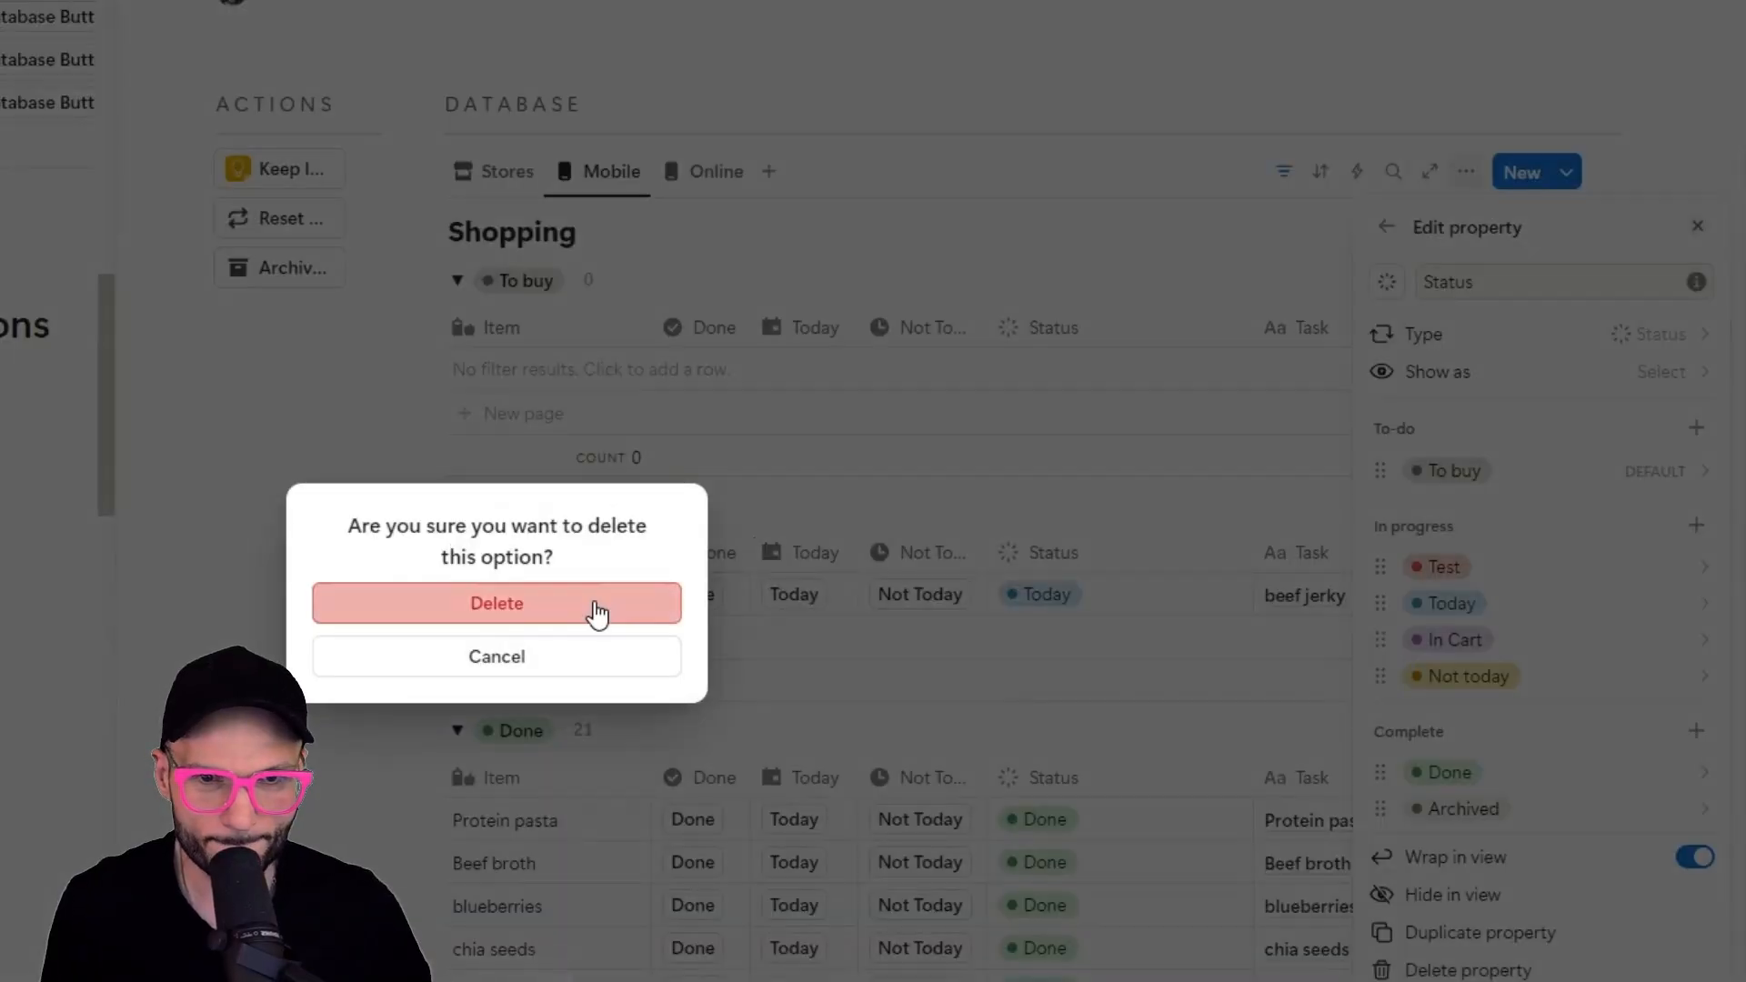
pyautogui.click(477, 600)
pyautogui.press('Escape')
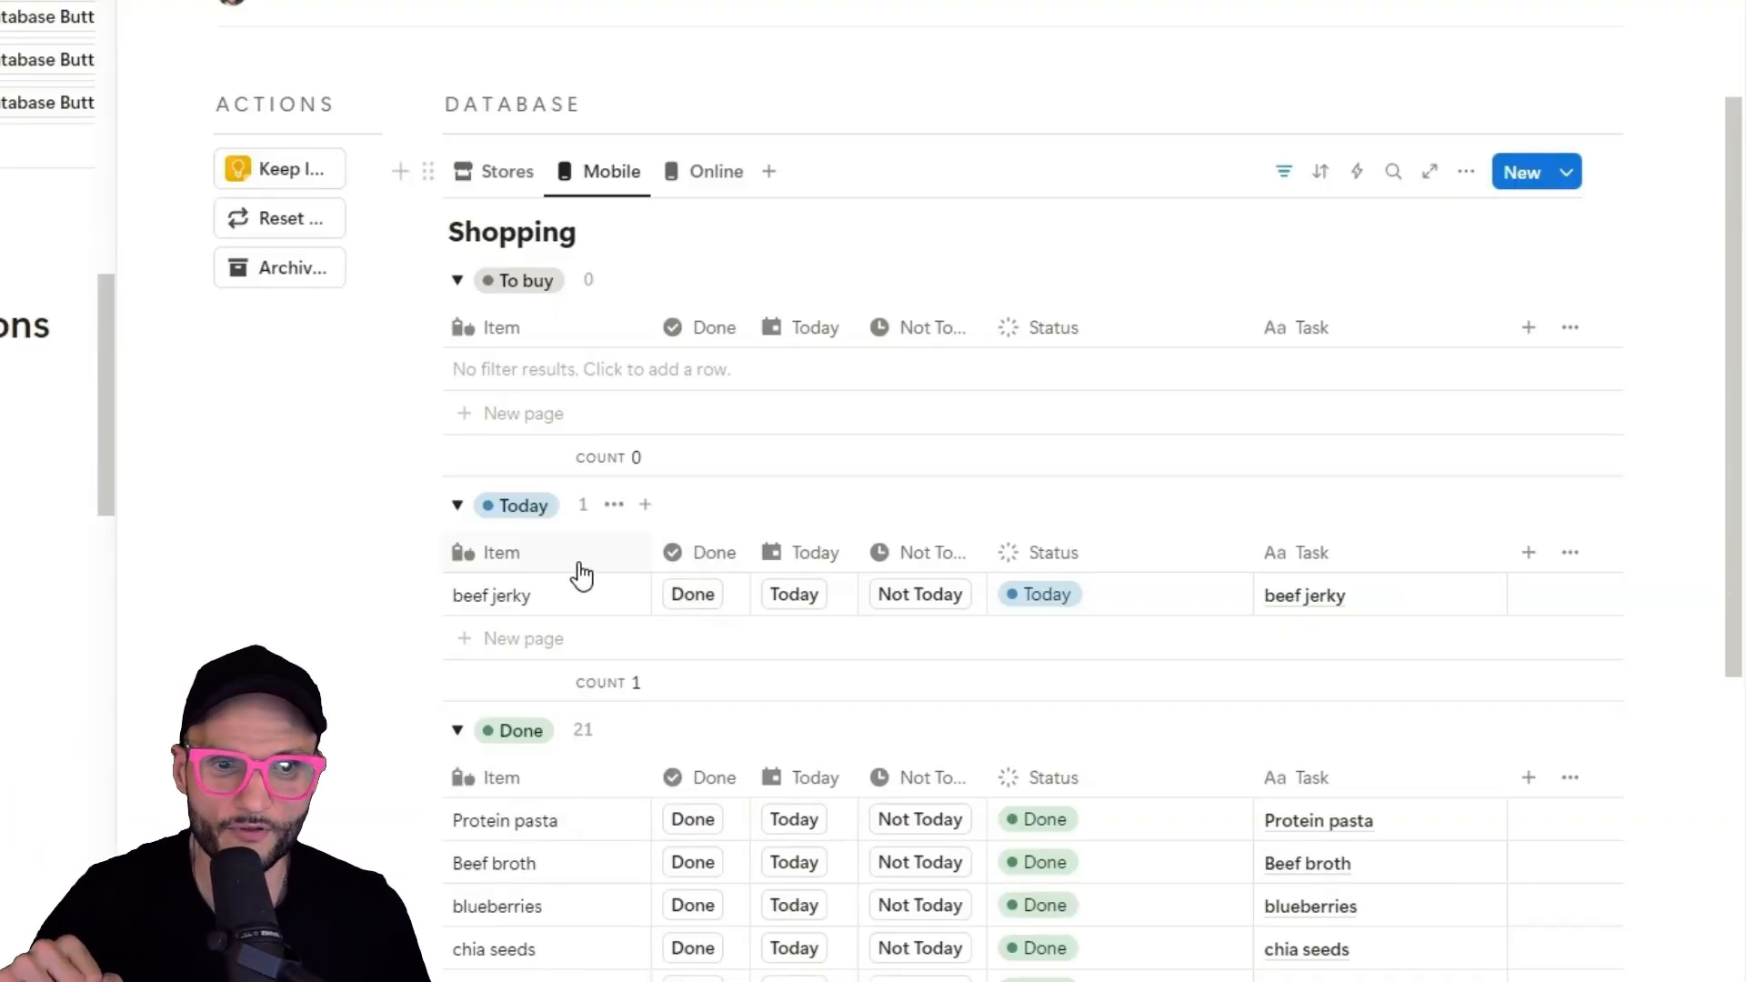
# Check the Status choices for Protein pasta without changing the value, and close the Shopping page.
pyautogui.click(1033, 820)
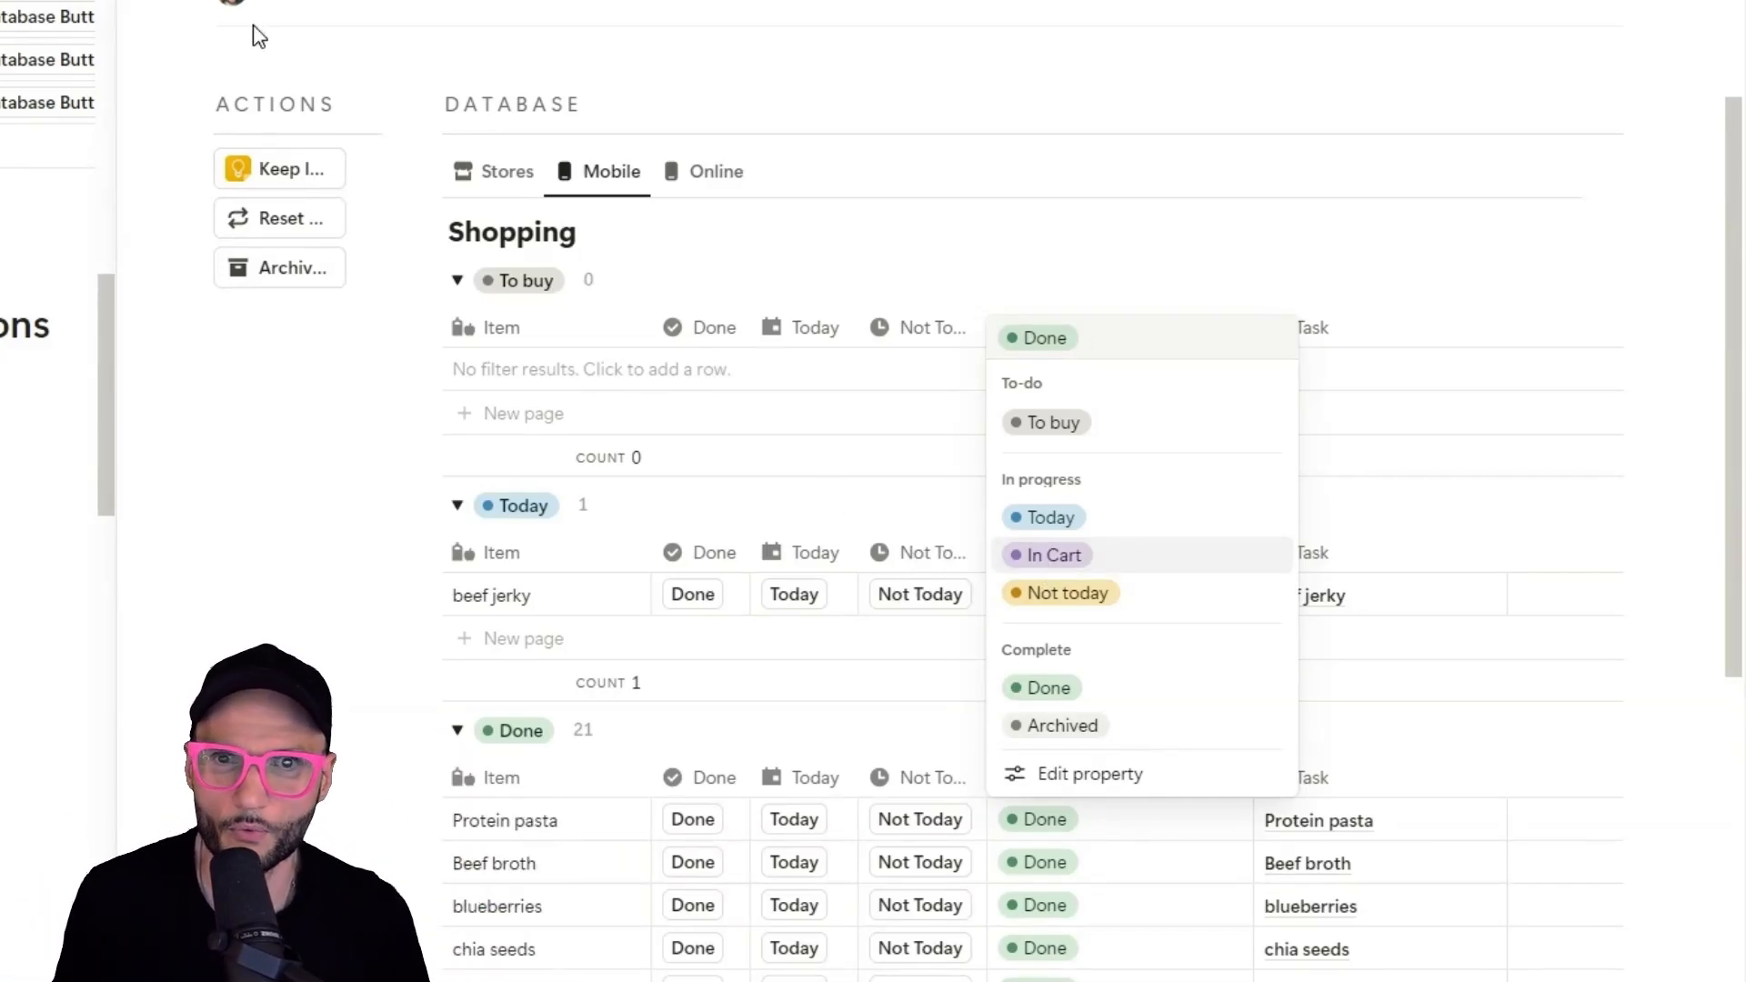
pyautogui.press('Escape')
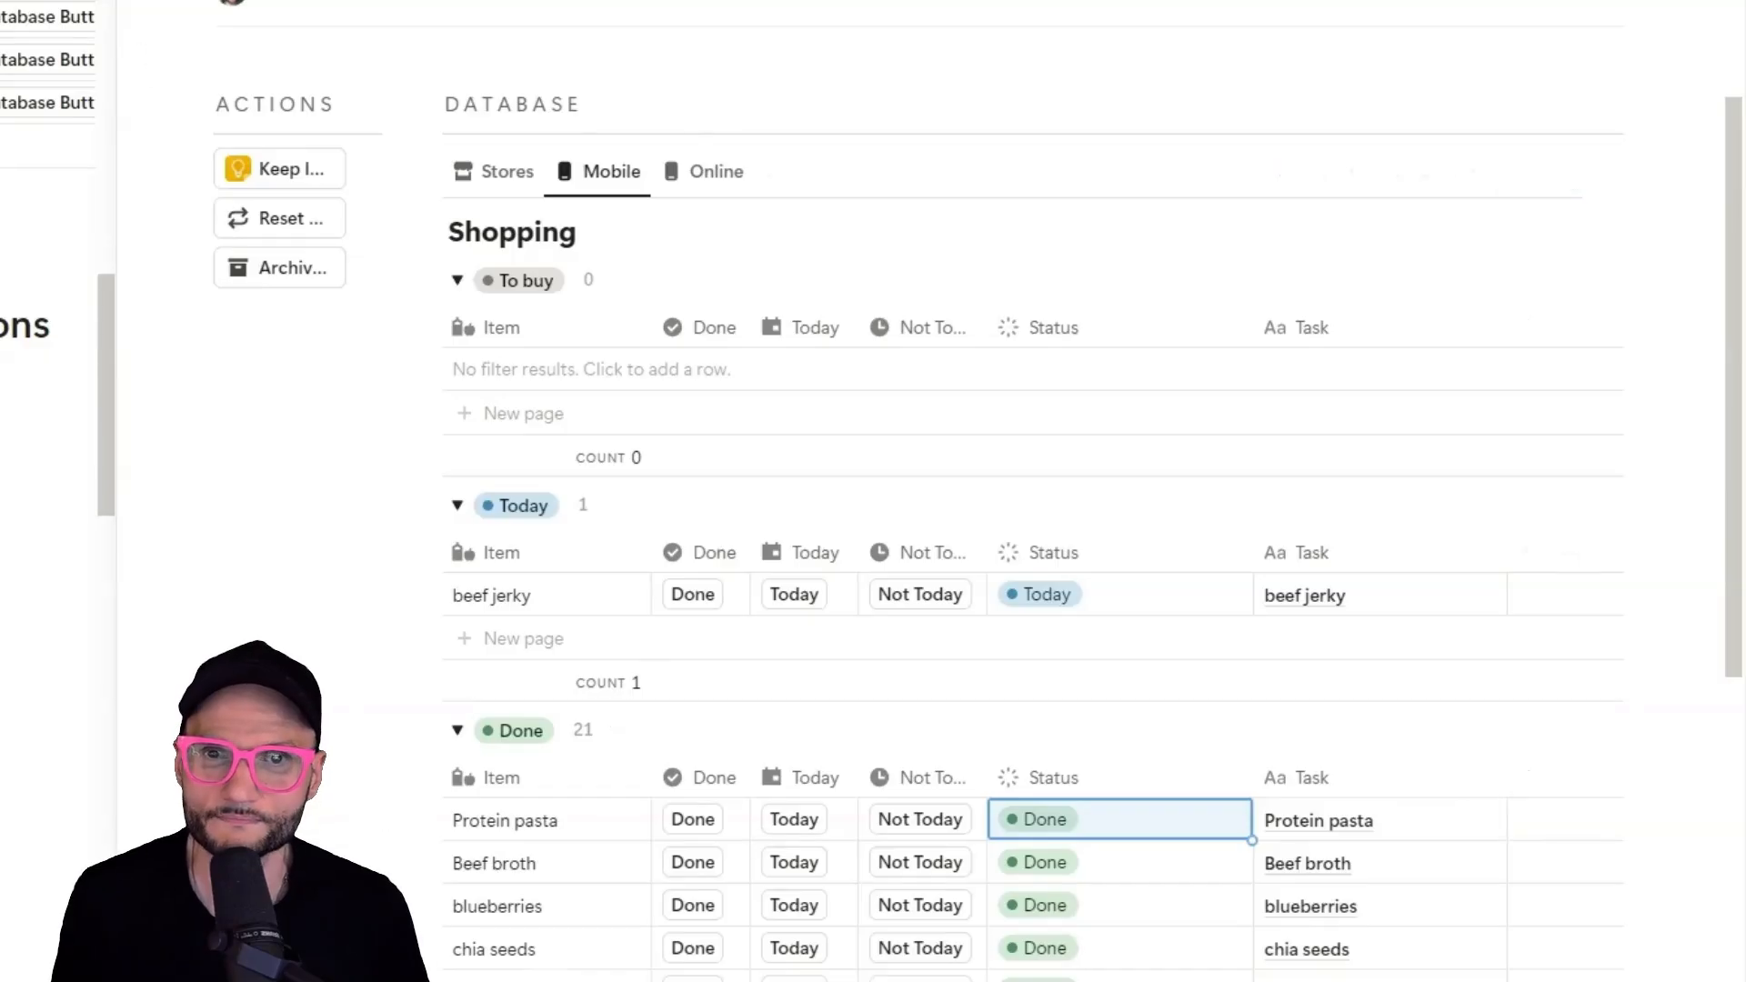
pyautogui.click(144, 3)
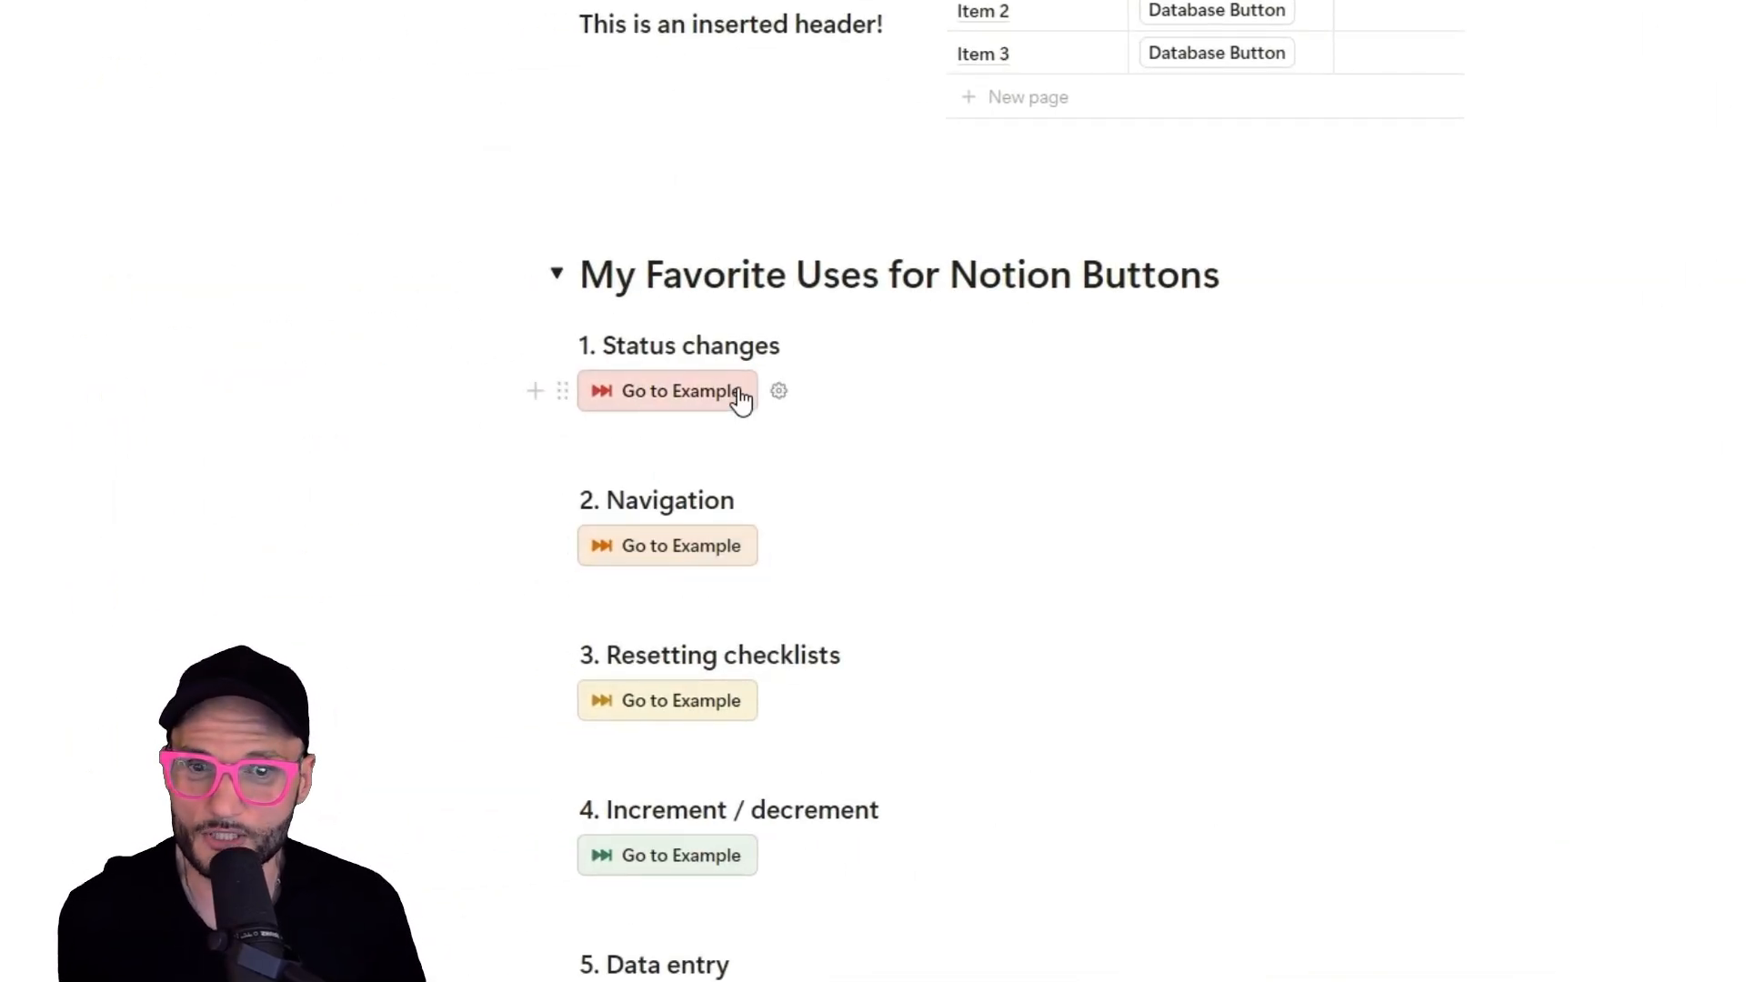
# Try the Navigation example button, close the page it opens, and examine its actions and page-opening modes without changing them.
pyautogui.click(672, 546)
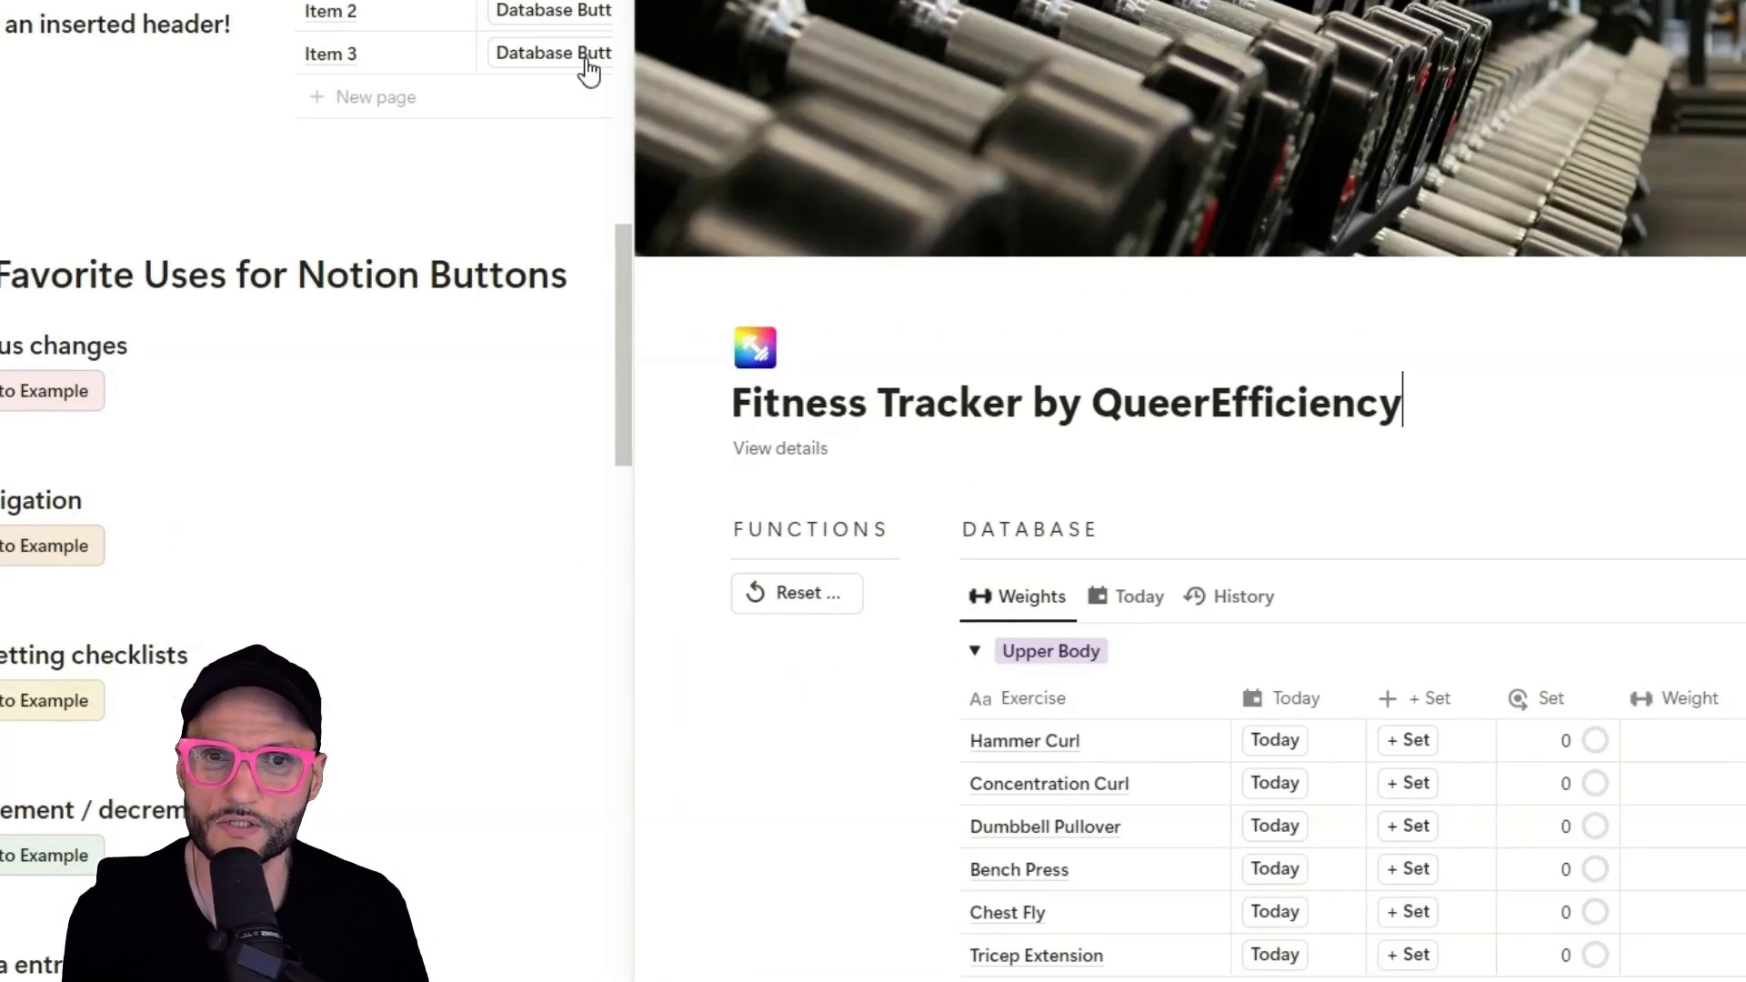
pyautogui.press('Escape')
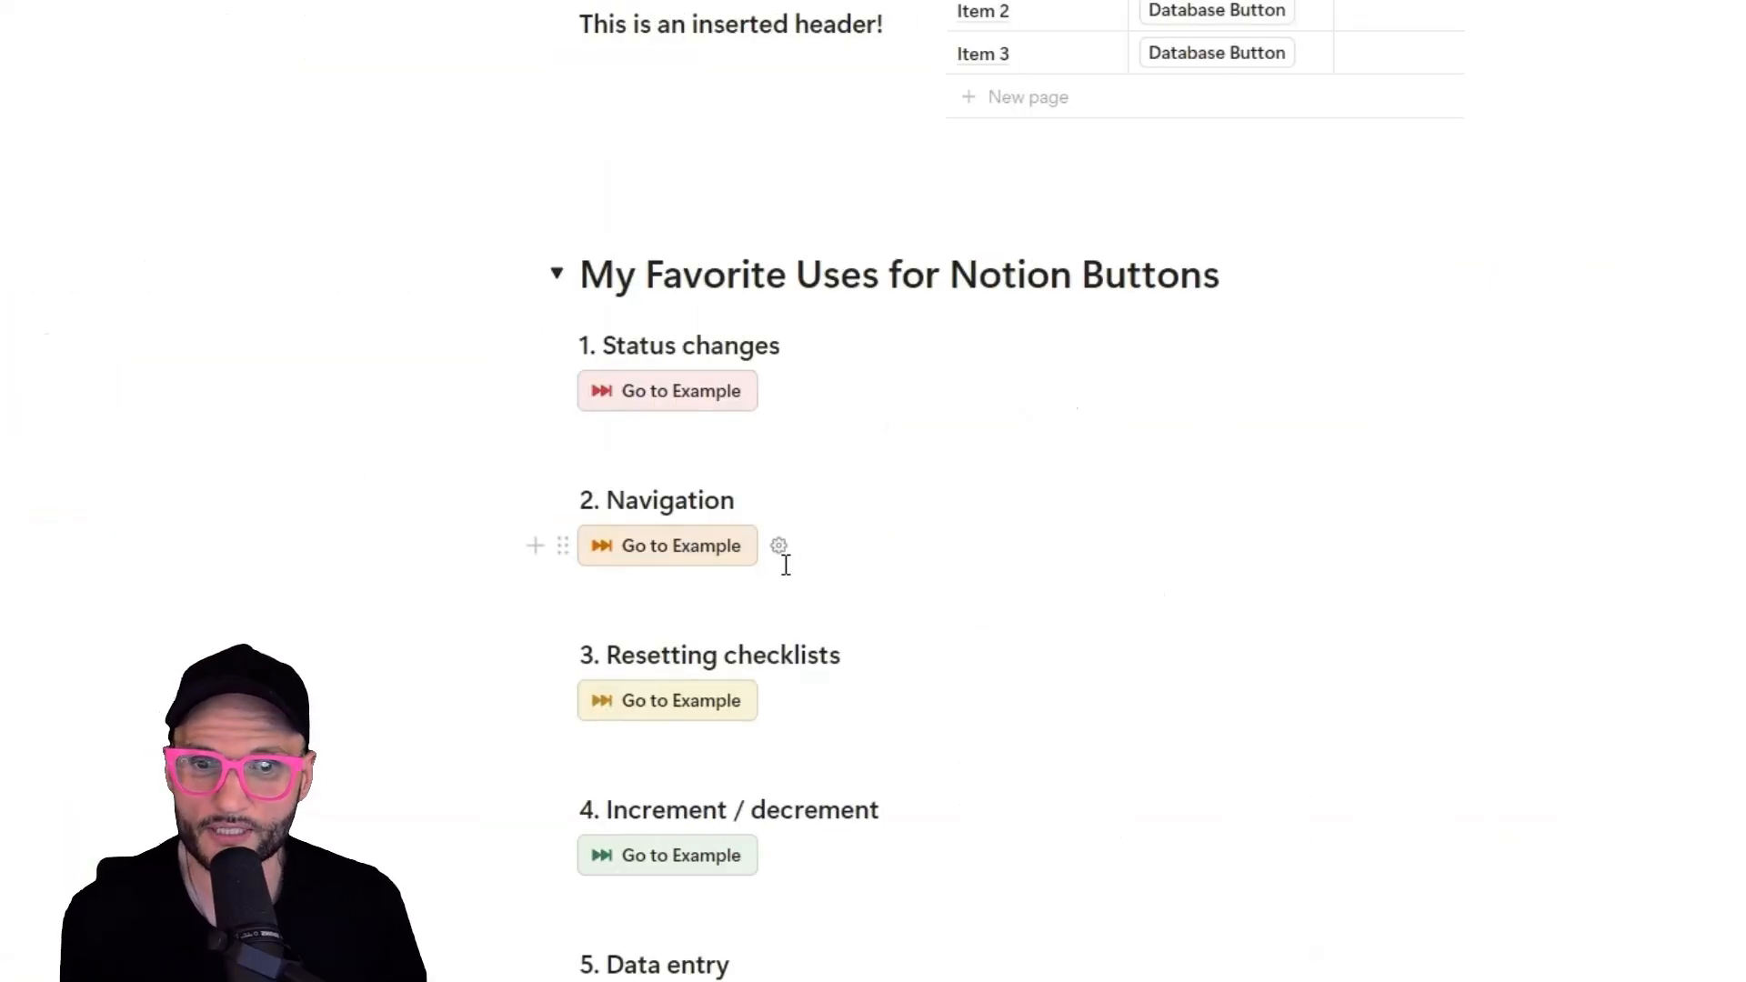
pyautogui.click(778, 547)
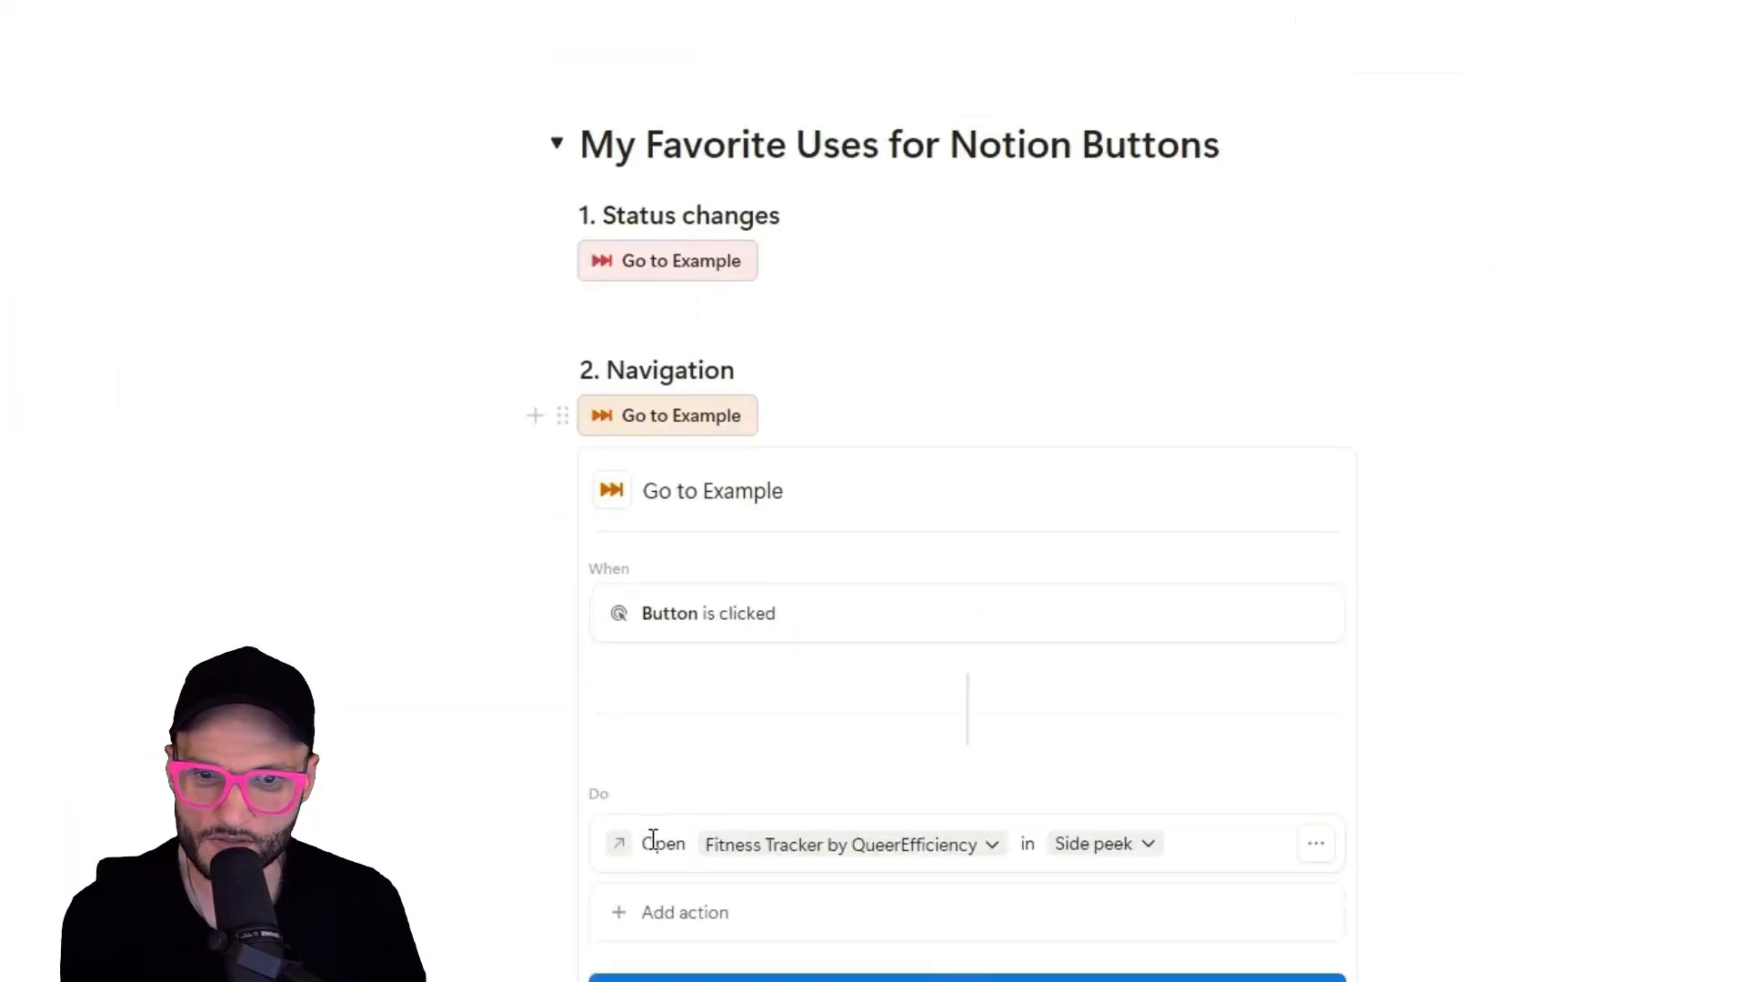
pyautogui.click(740, 914)
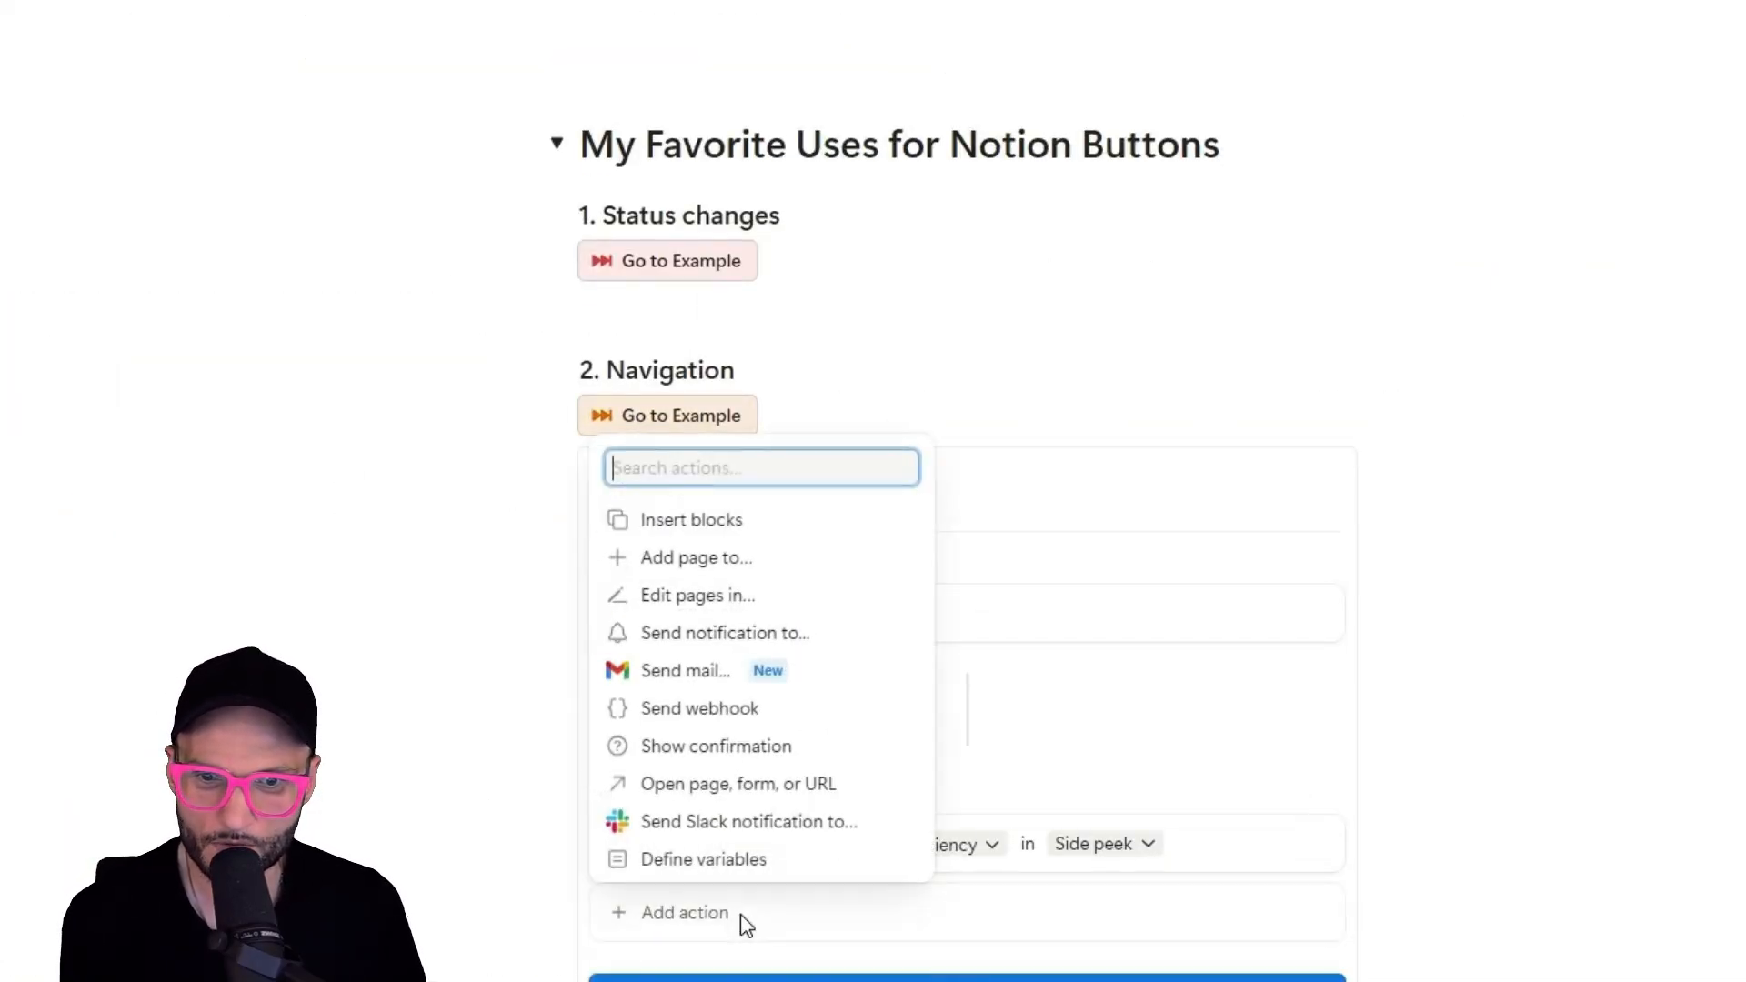
pyautogui.click(990, 910)
pyautogui.scroll(-2, 727, 664)
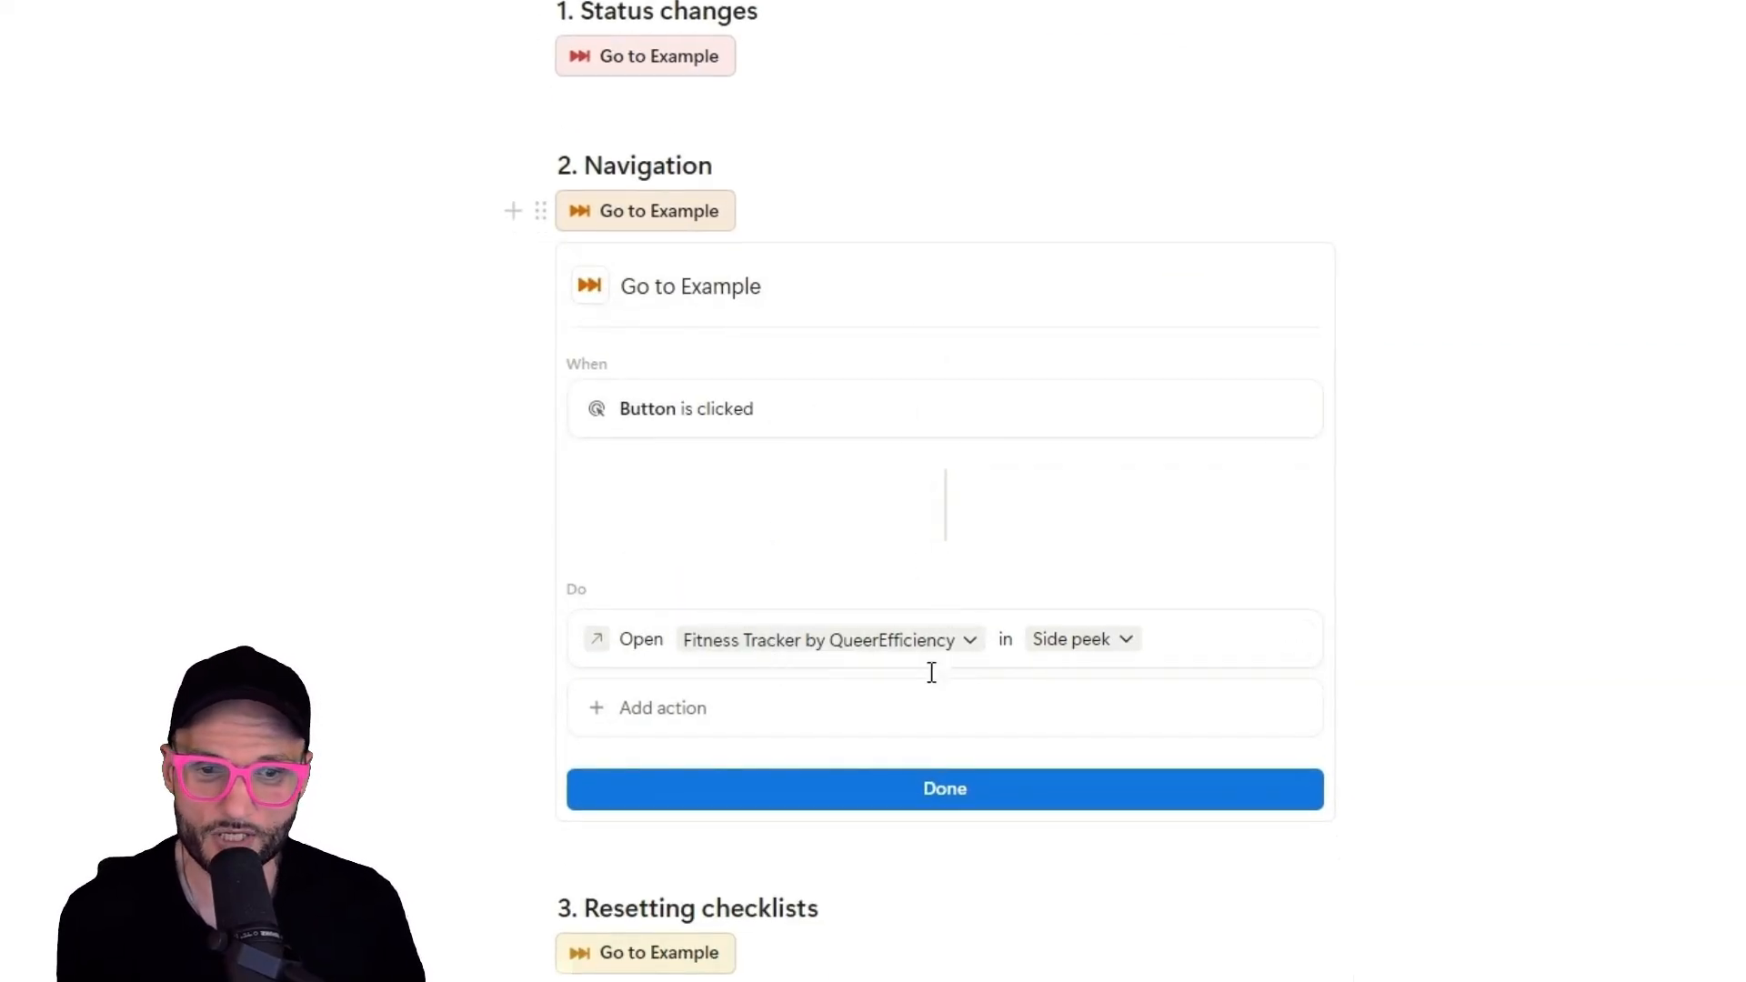
pyautogui.click(1103, 651)
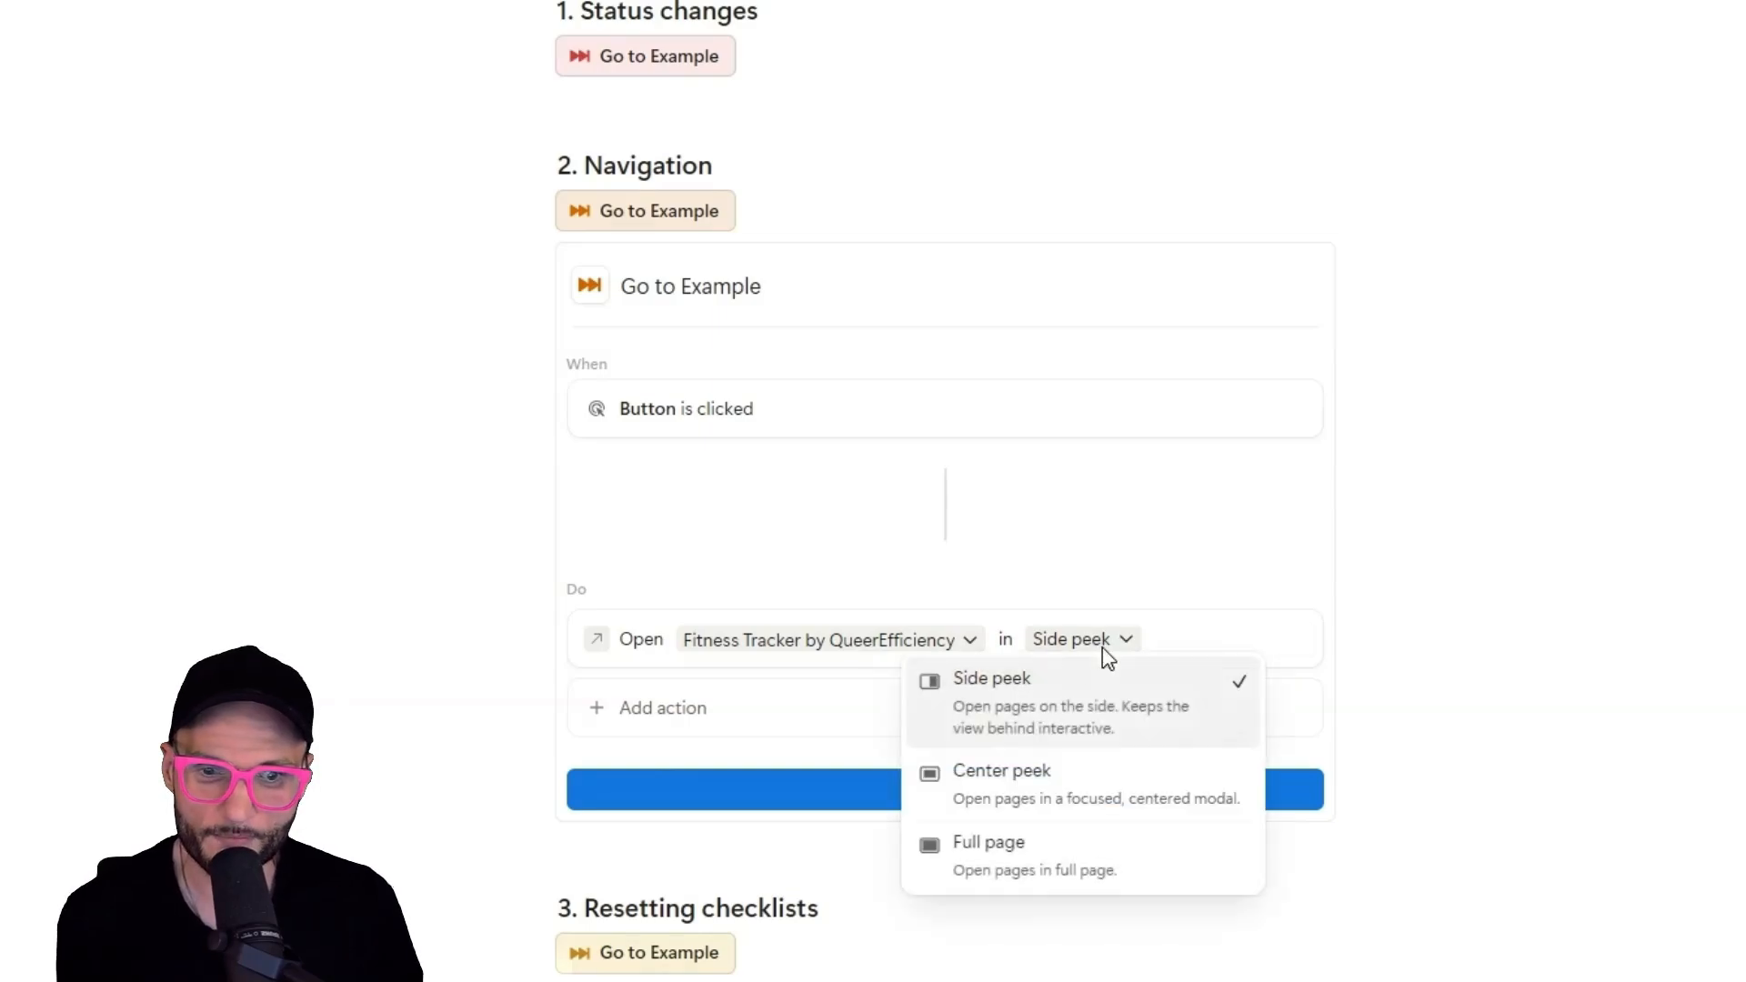
pyautogui.click(867, 592)
pyautogui.click(930, 793)
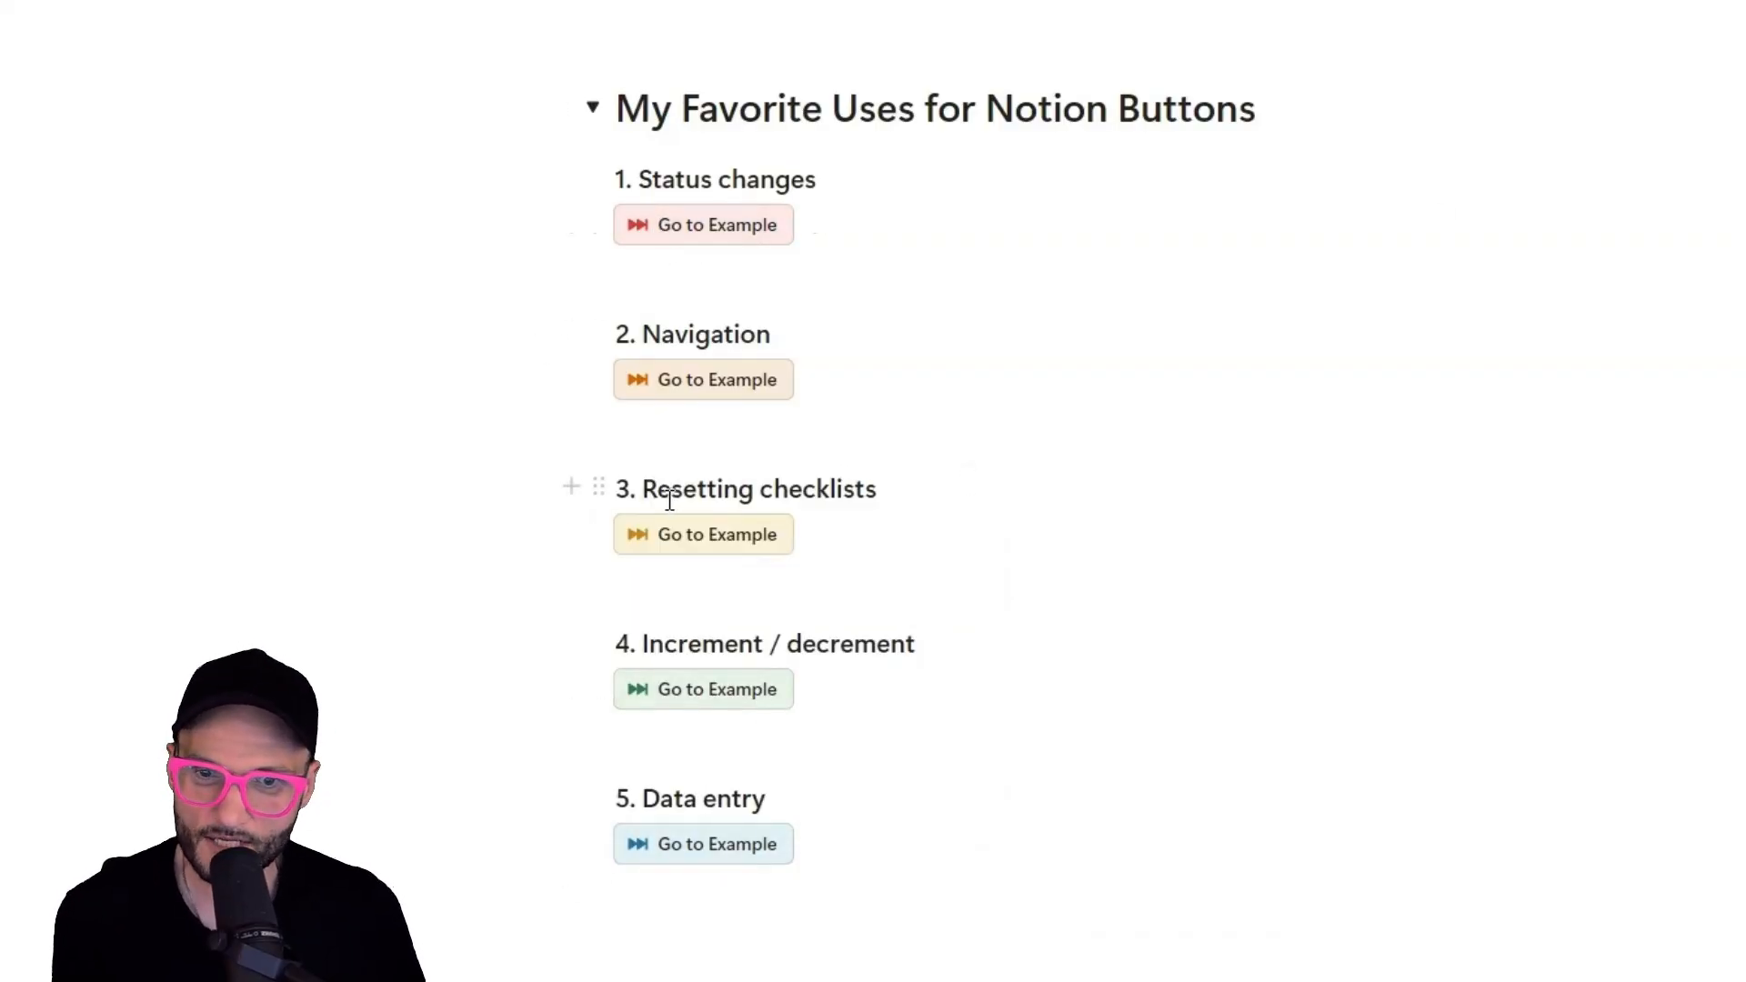
# Open the Resetting checklists example and look through the category groups in the Packing Database's Daily view.
pyautogui.click(670, 548)
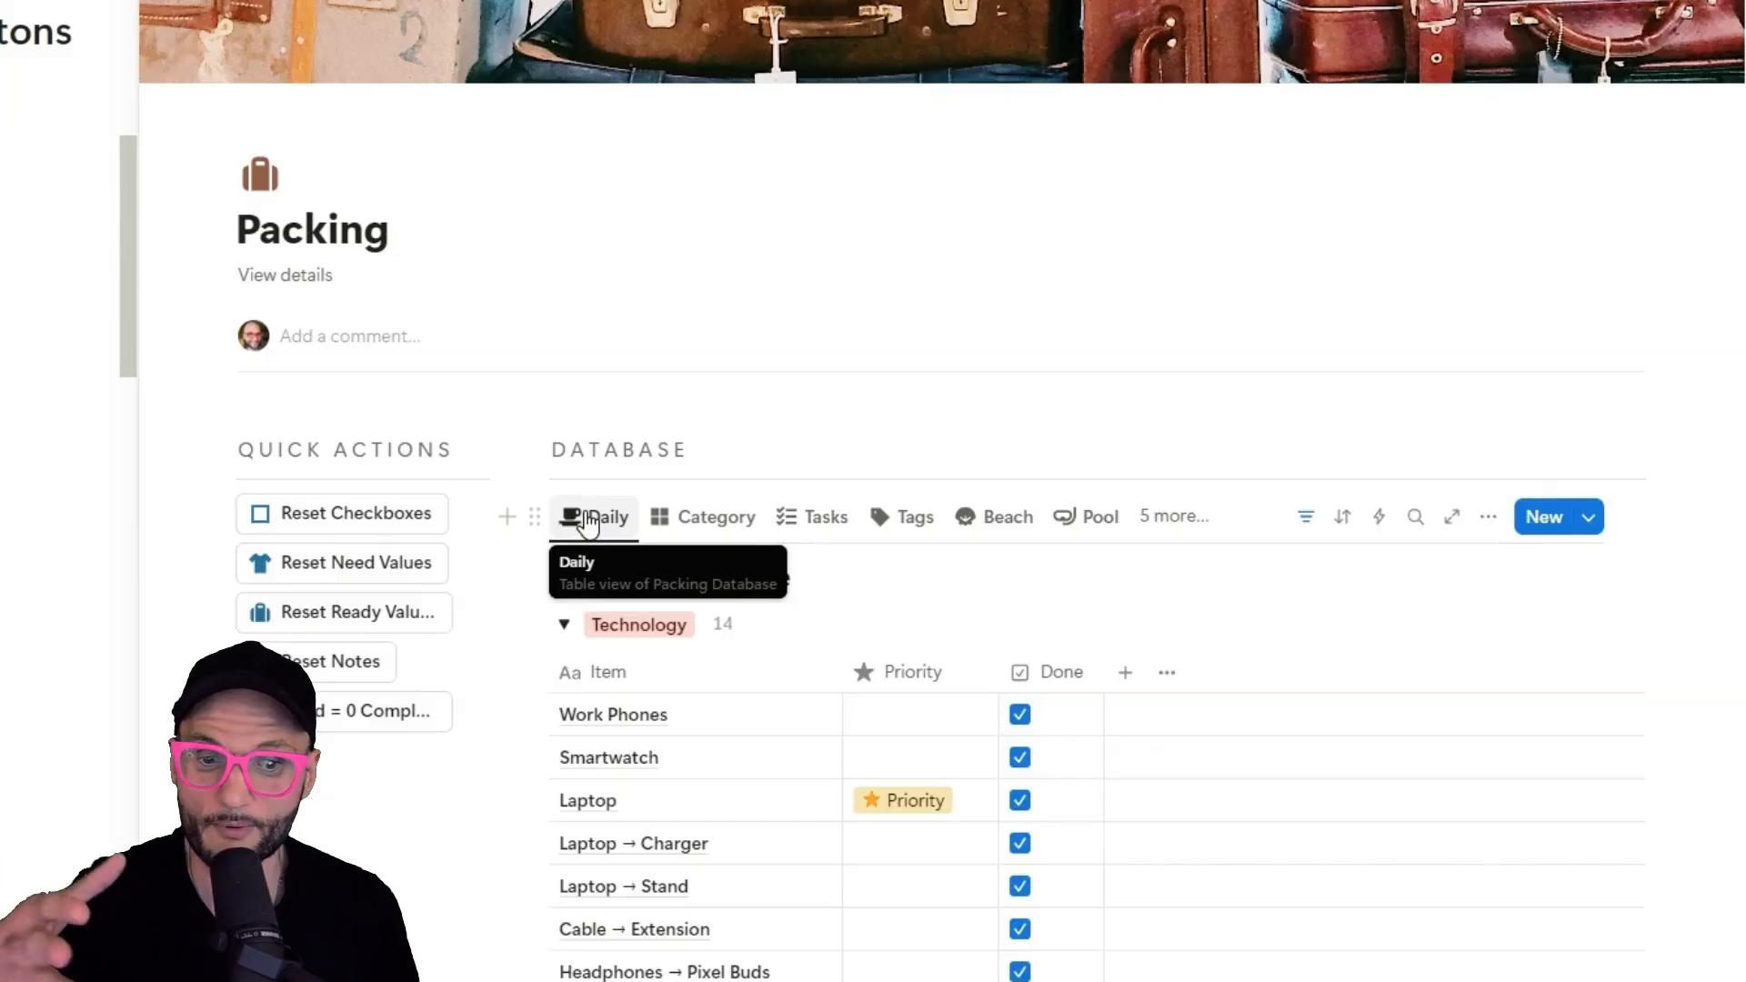
pyautogui.scroll(-3, 641, 499)
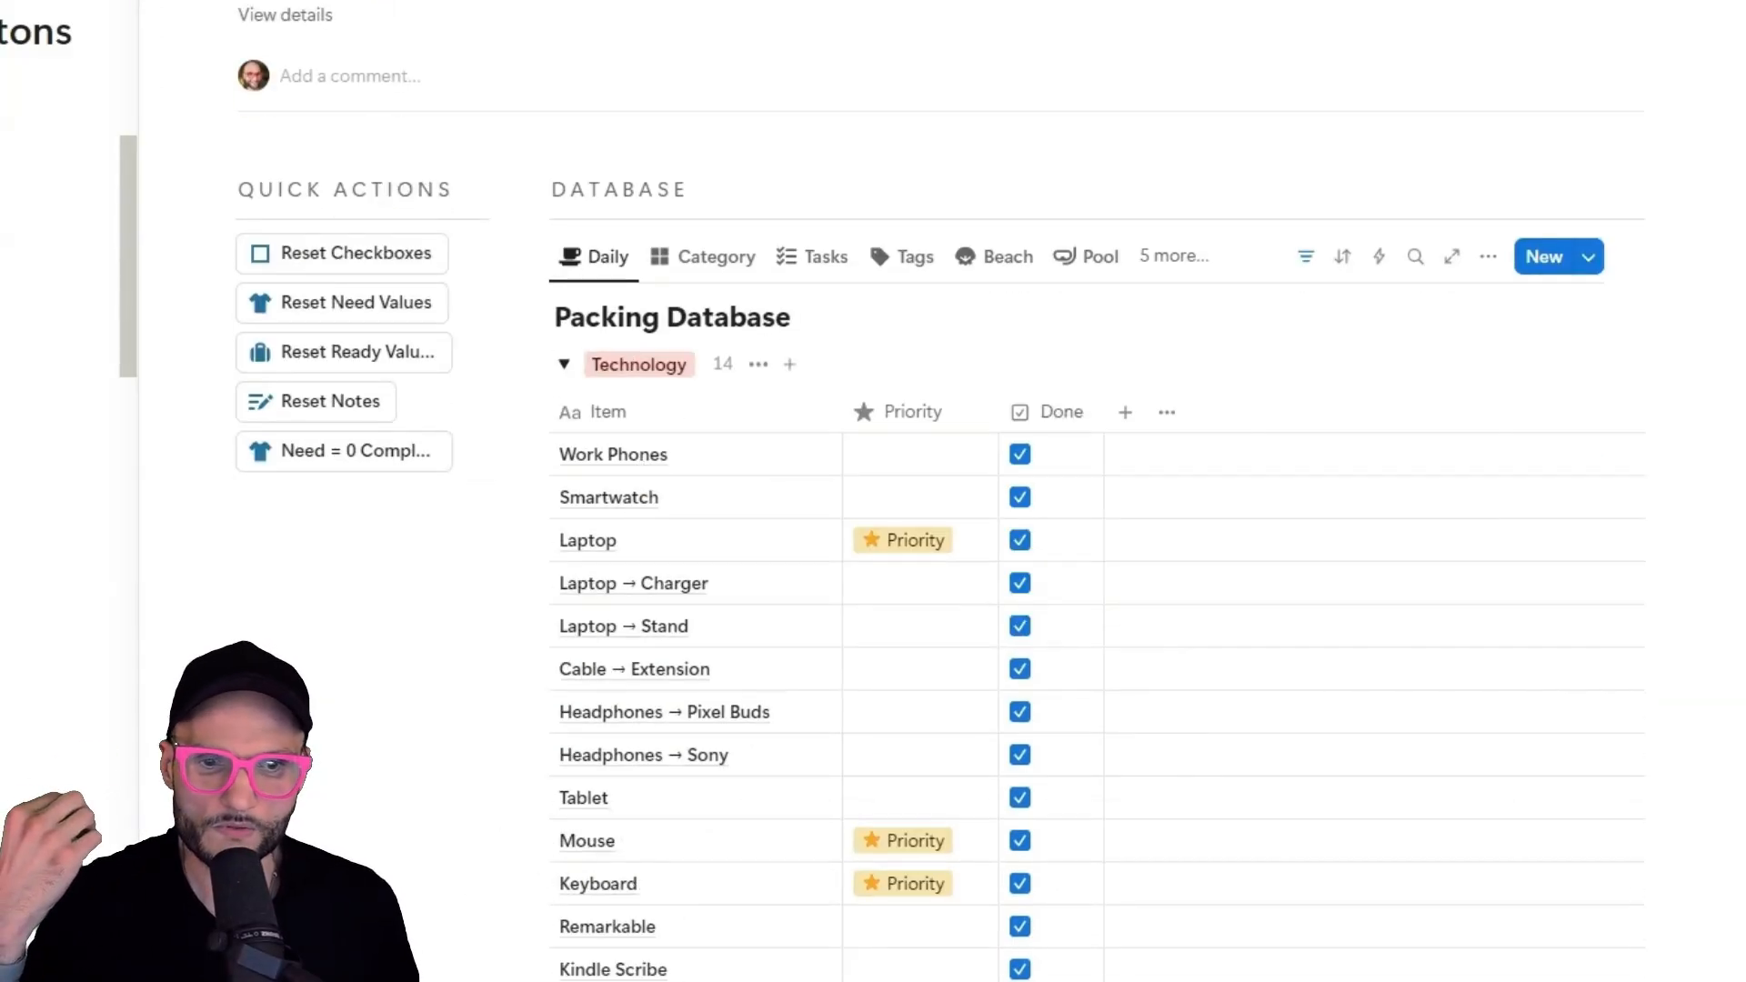
pyautogui.scroll(-9, 673, 531)
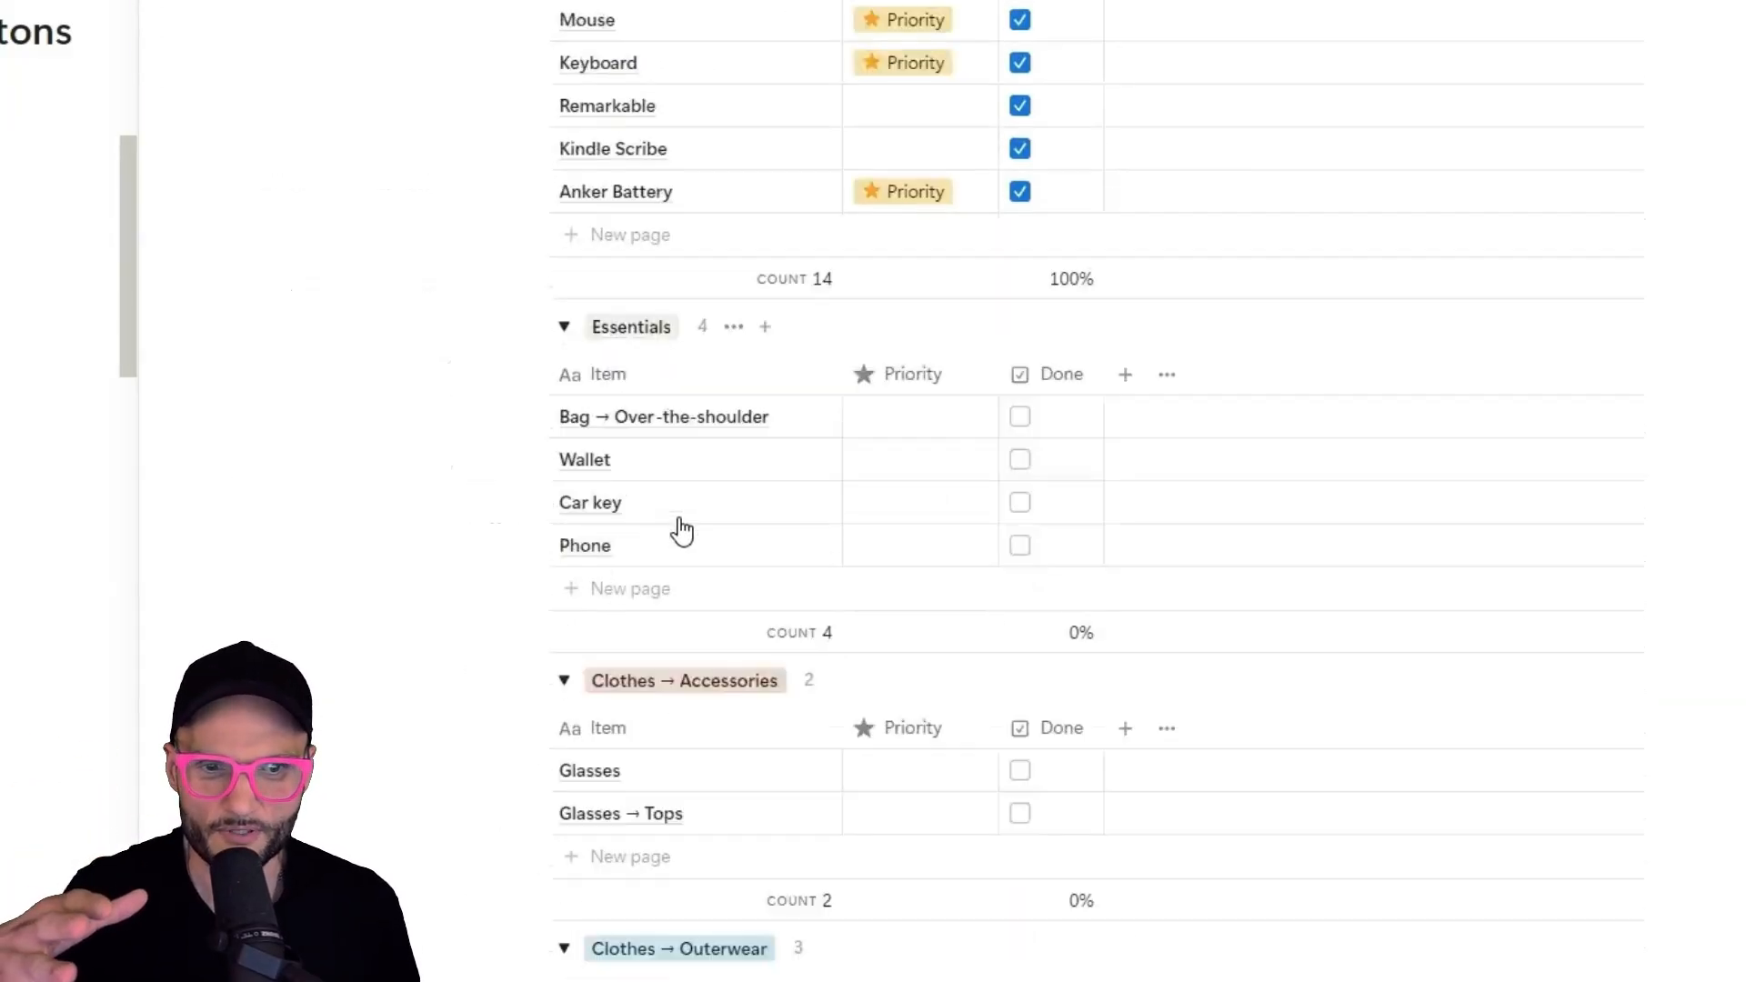
pyautogui.scroll(10, 682, 527)
pyautogui.scroll(-3, 648, 417)
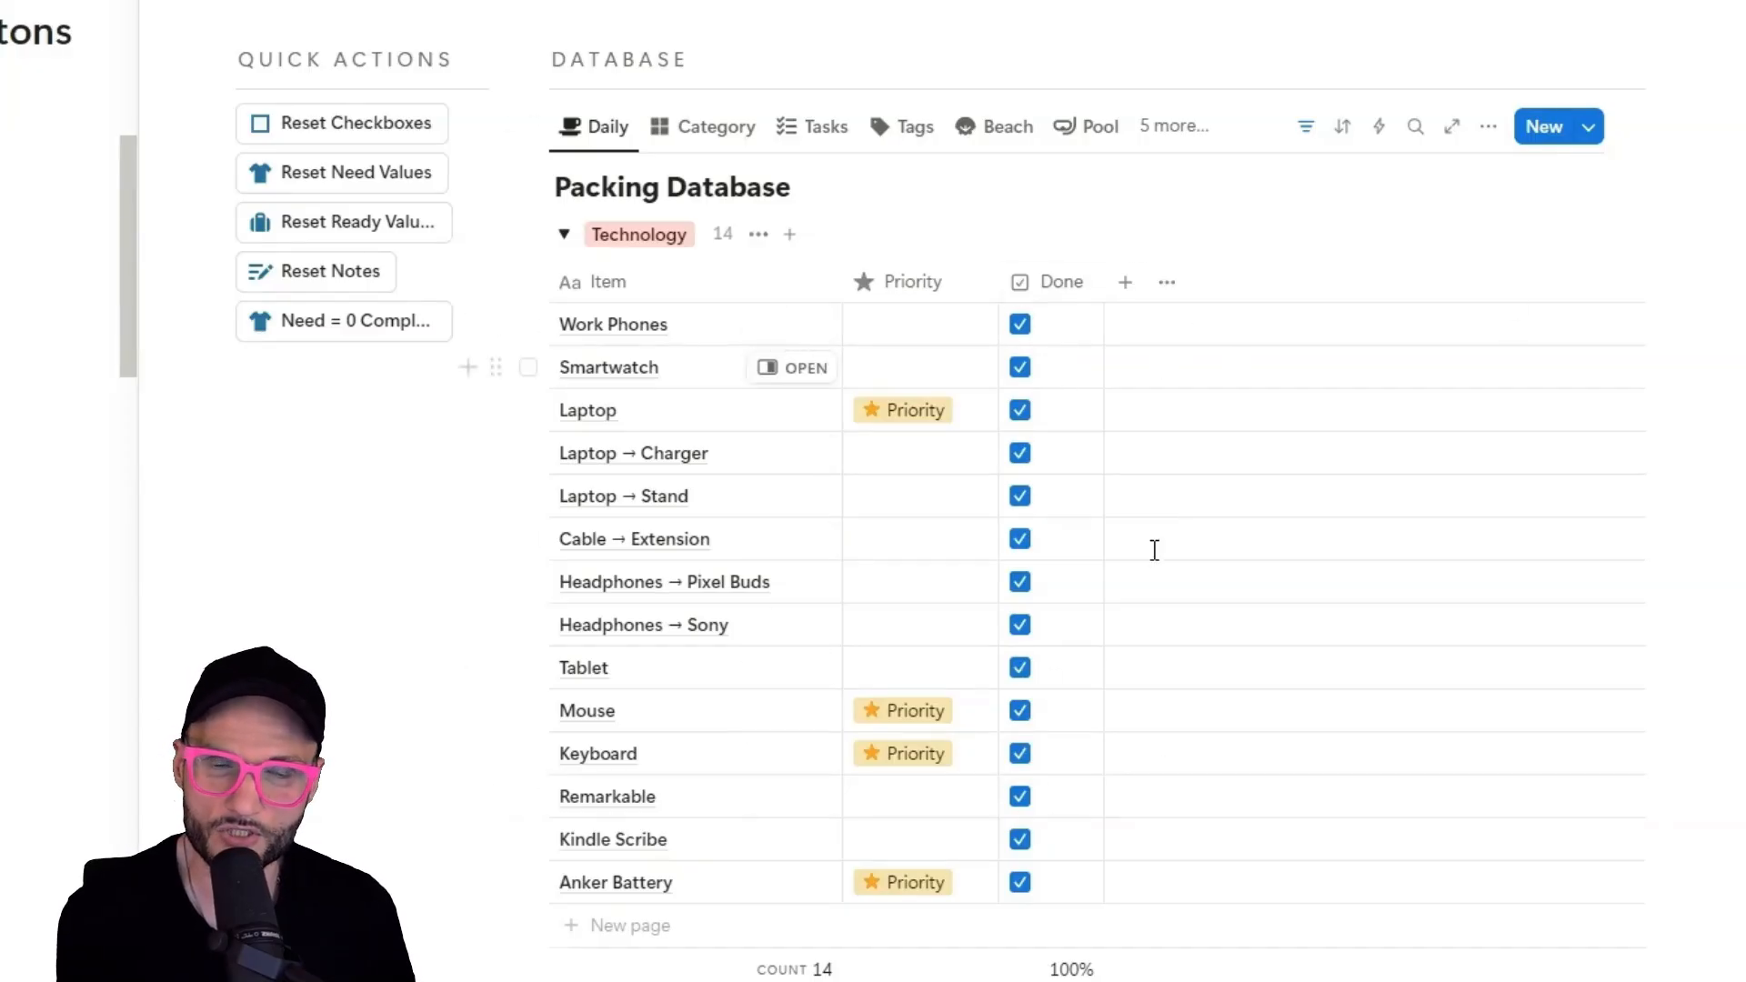
# Clear the Done checkboxes of Work Phones and Smartwatch and tick them again.
pyautogui.click(1052, 327)
pyautogui.click(1052, 372)
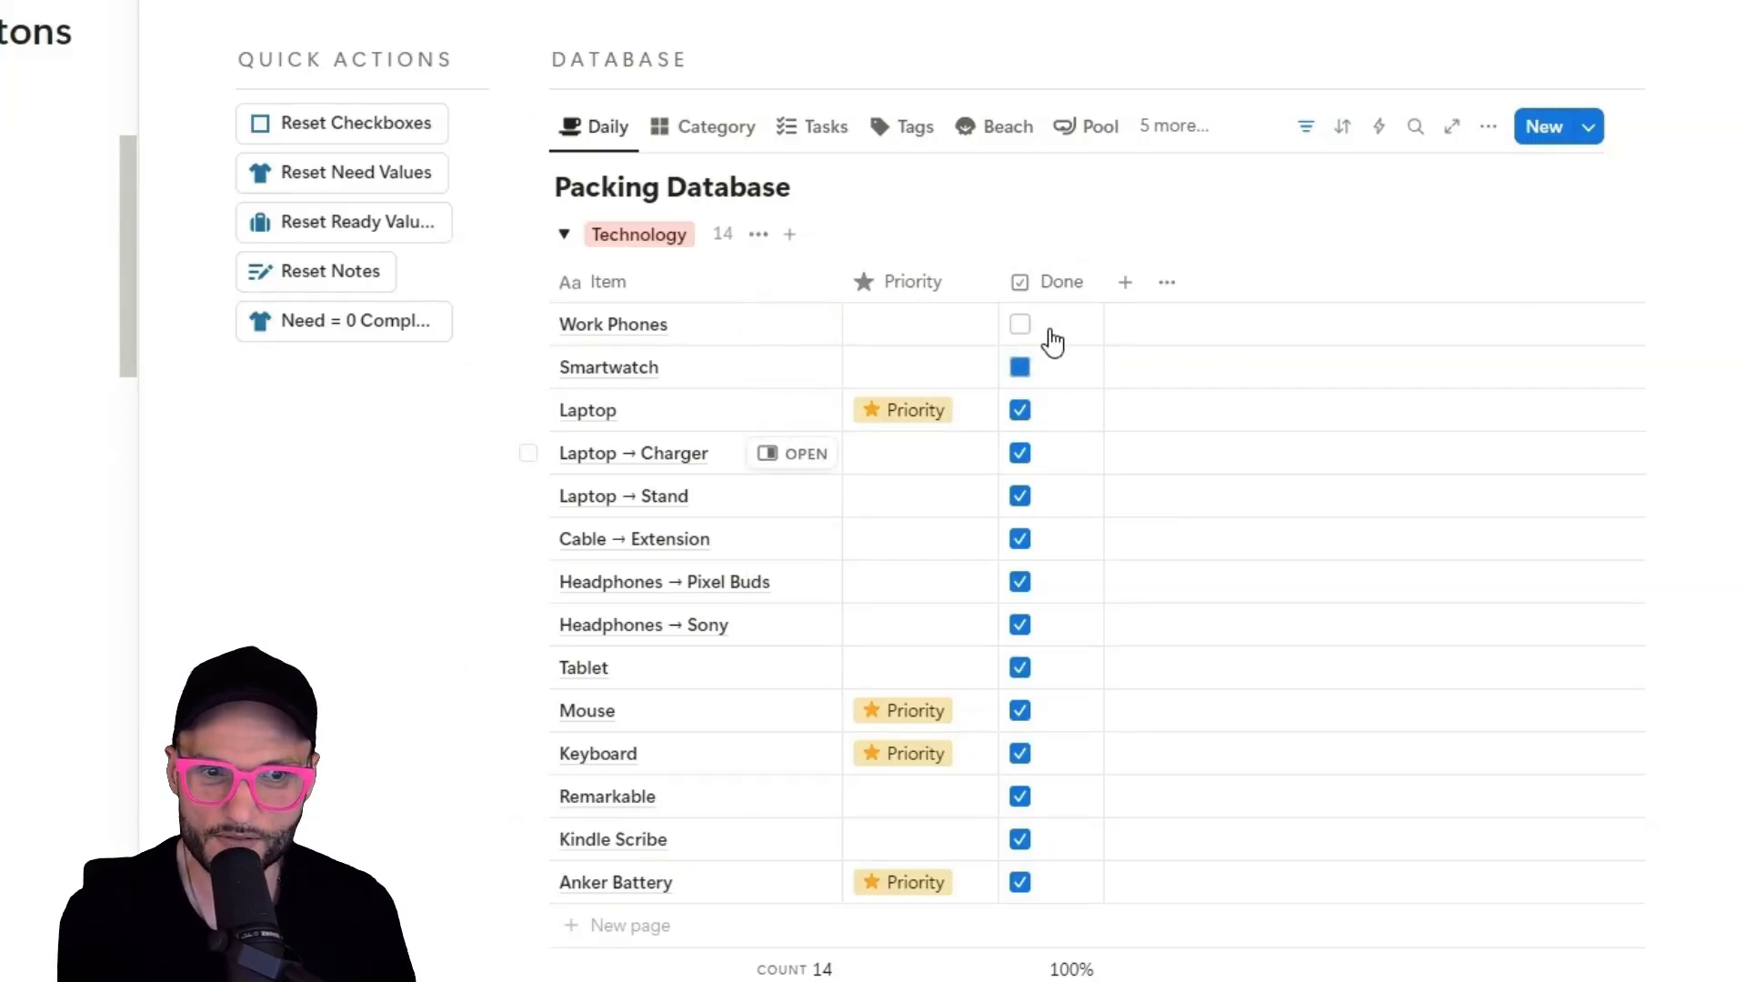
pyautogui.click(1052, 338)
pyautogui.click(1054, 373)
pyautogui.click(1062, 464)
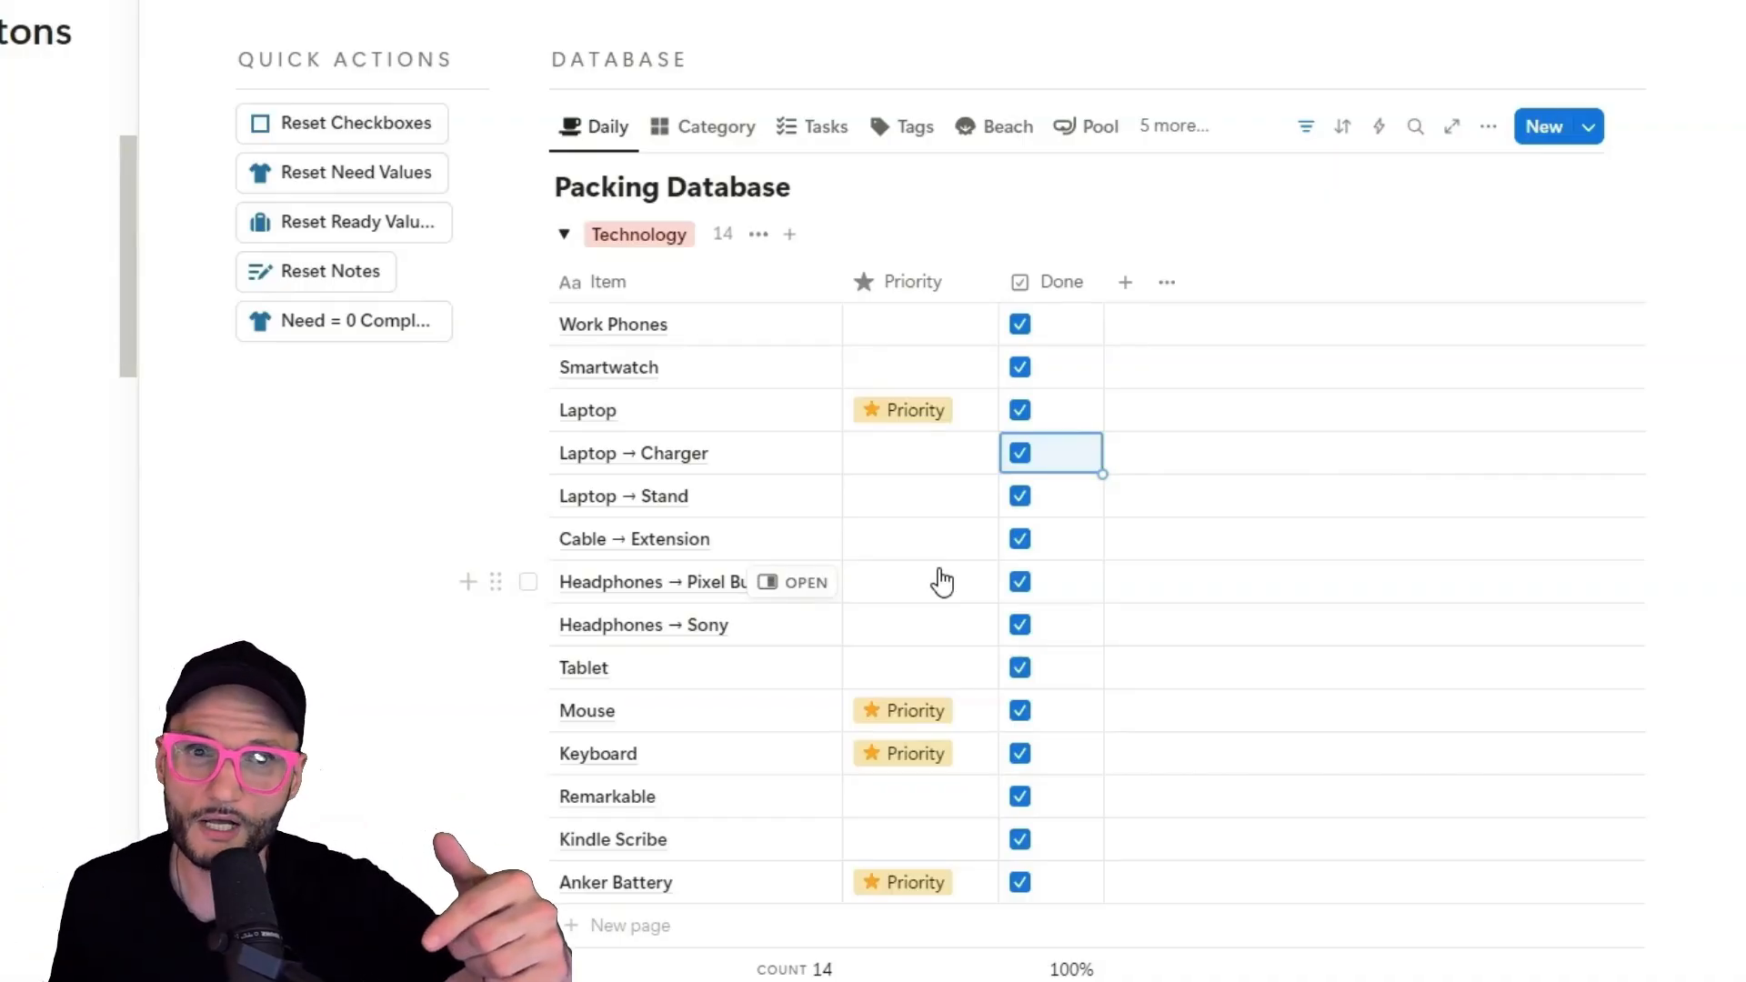
# Run Reset Checkboxes to clear the Done boxes in the Packing Database, and view the button's configuration without changing it.
pyautogui.scroll(-2, 924, 526)
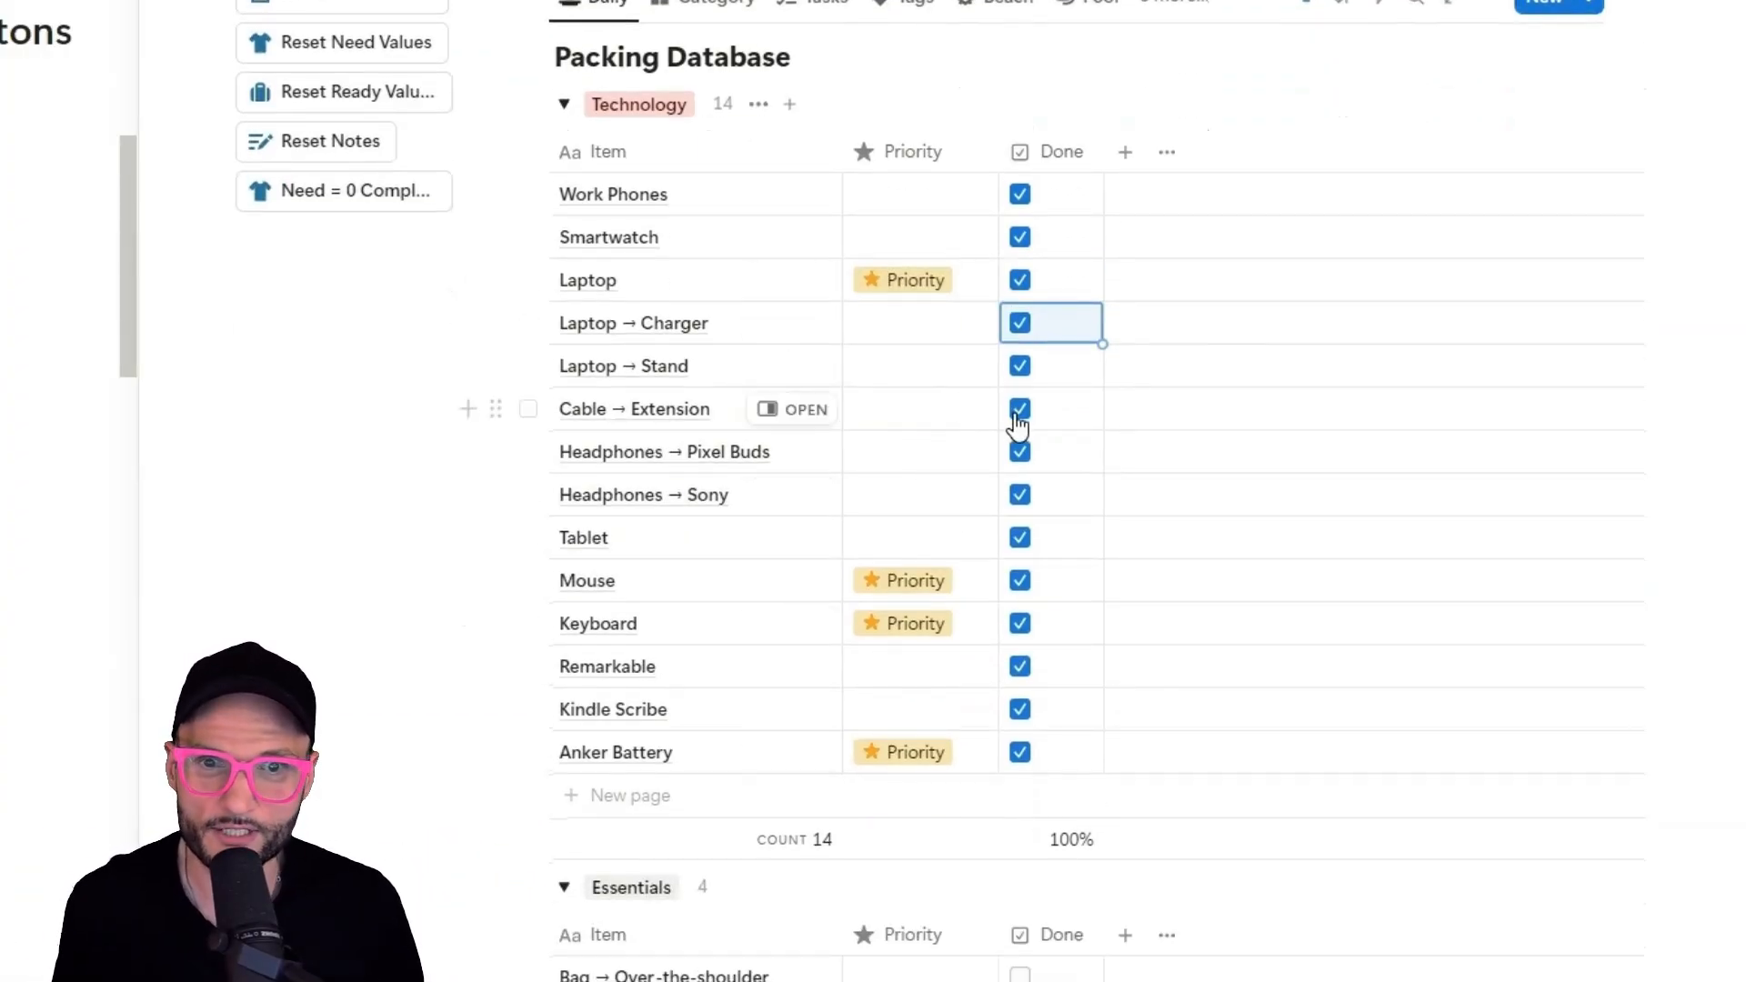
pyautogui.scroll(2, 1013, 409)
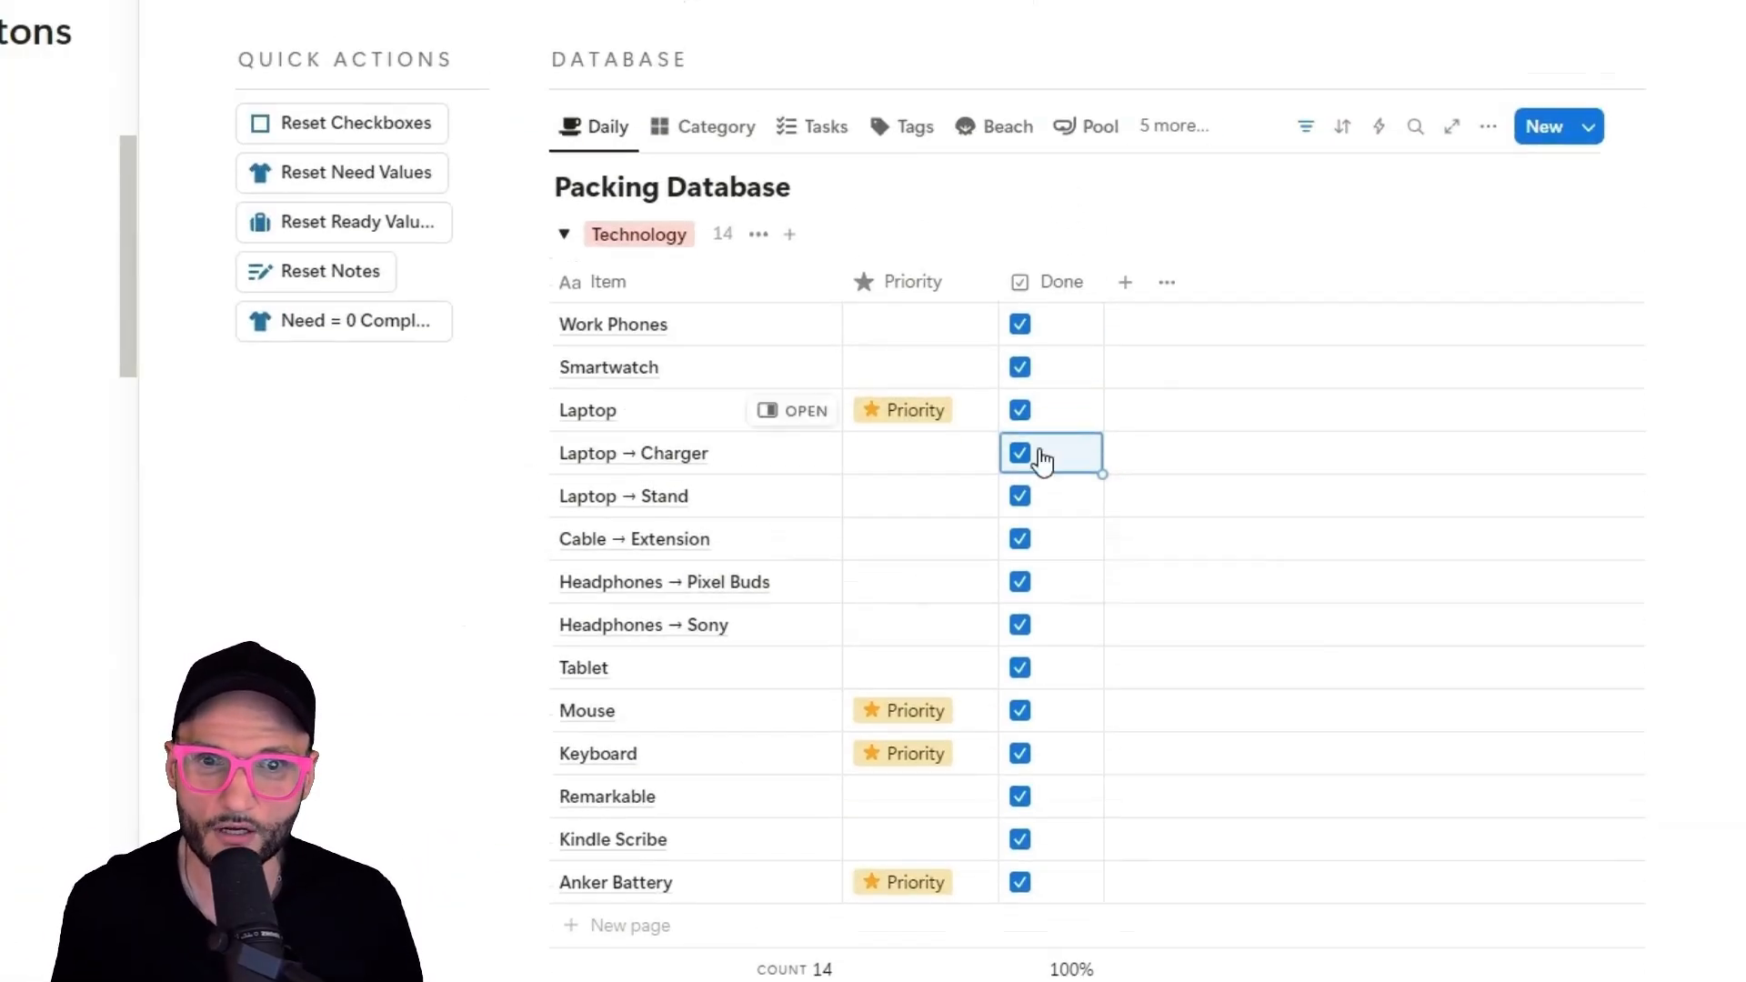
pyautogui.click(333, 132)
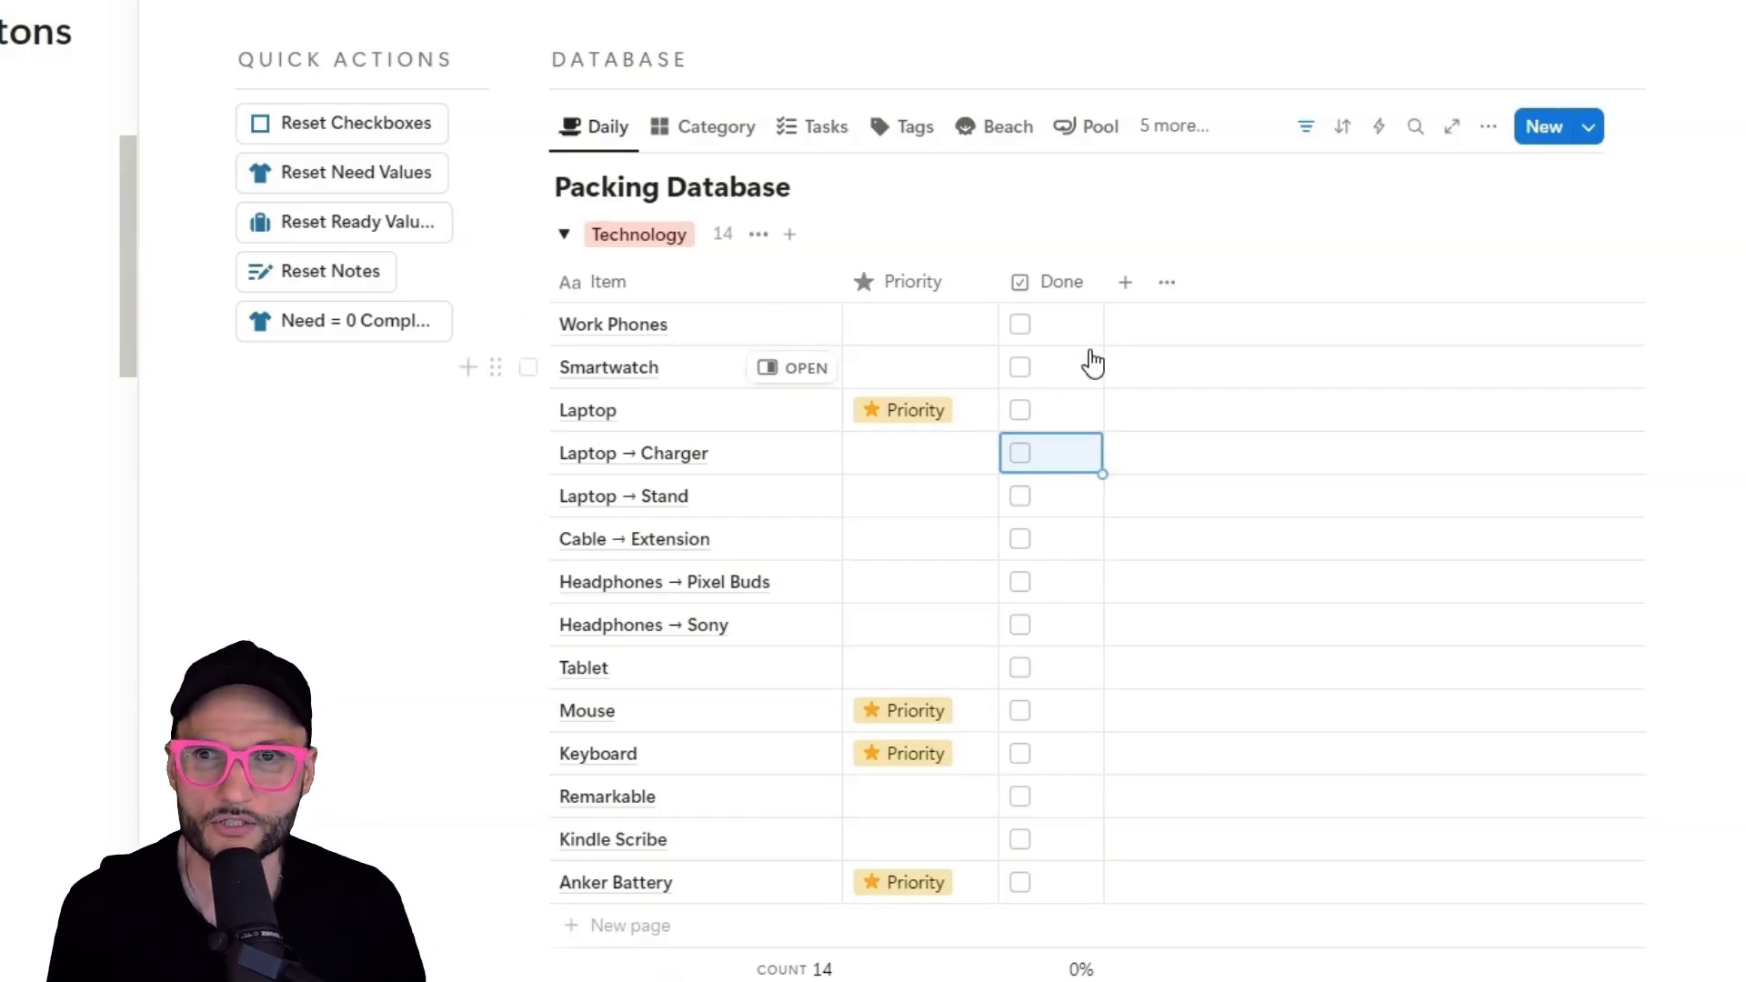
pyautogui.click(466, 124)
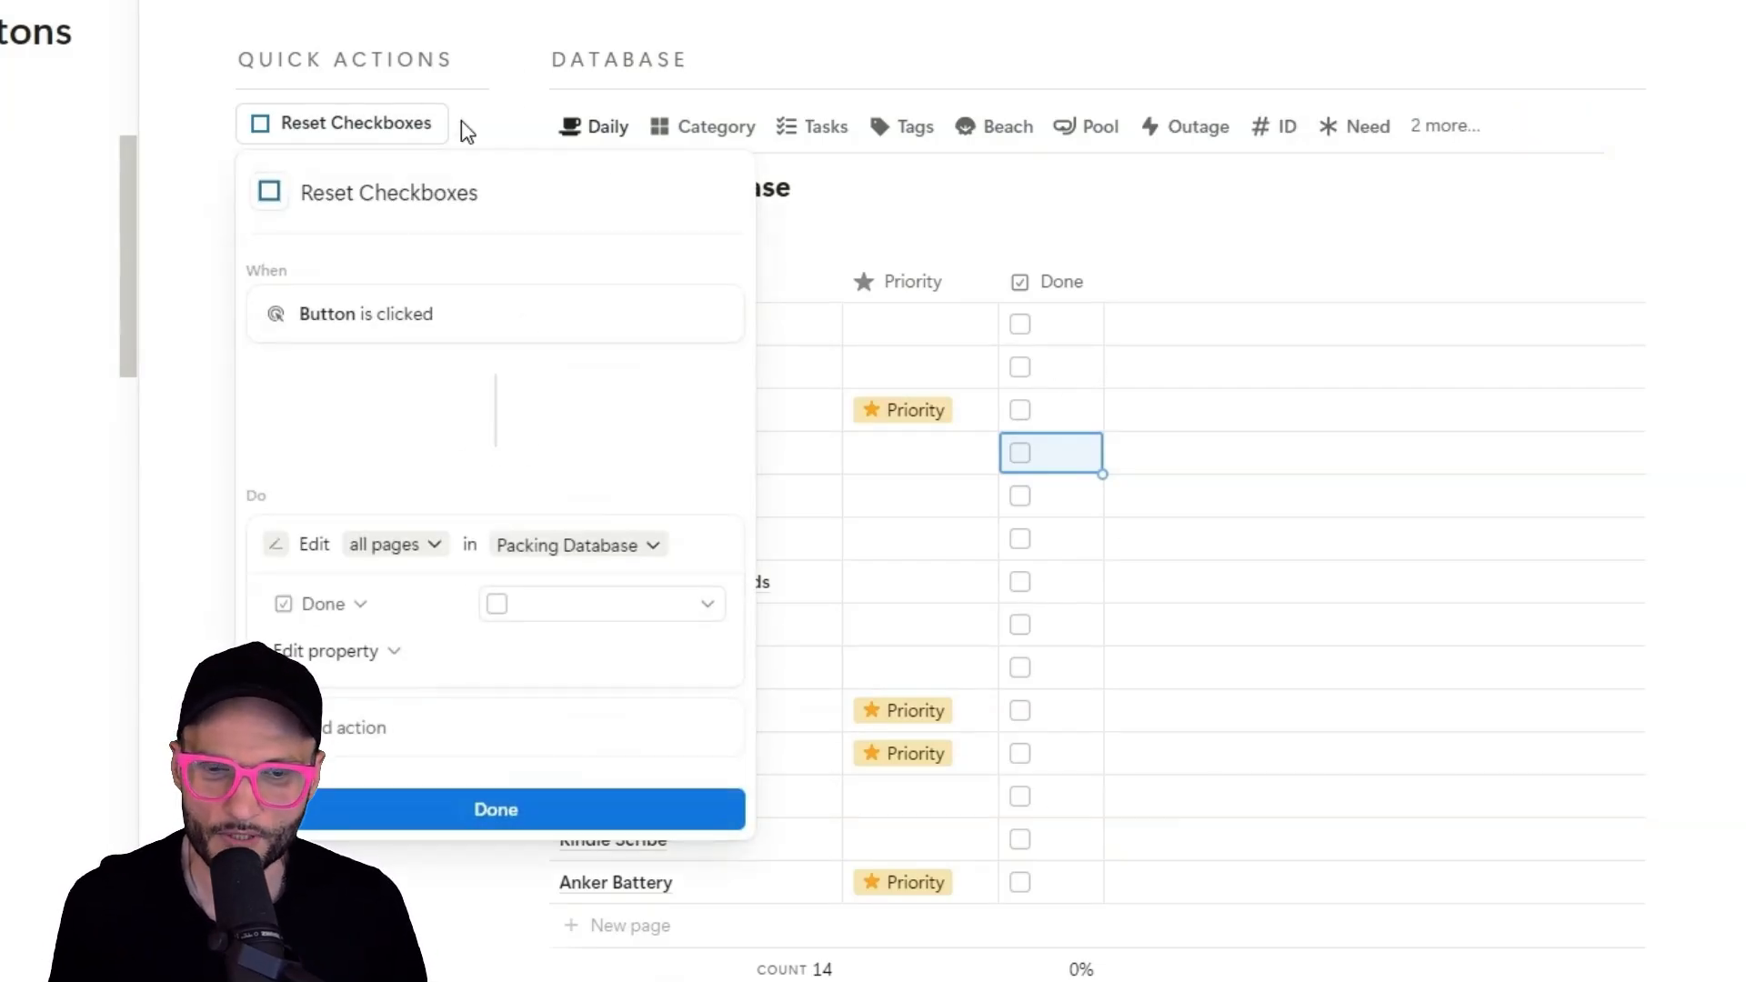
pyautogui.press('Escape')
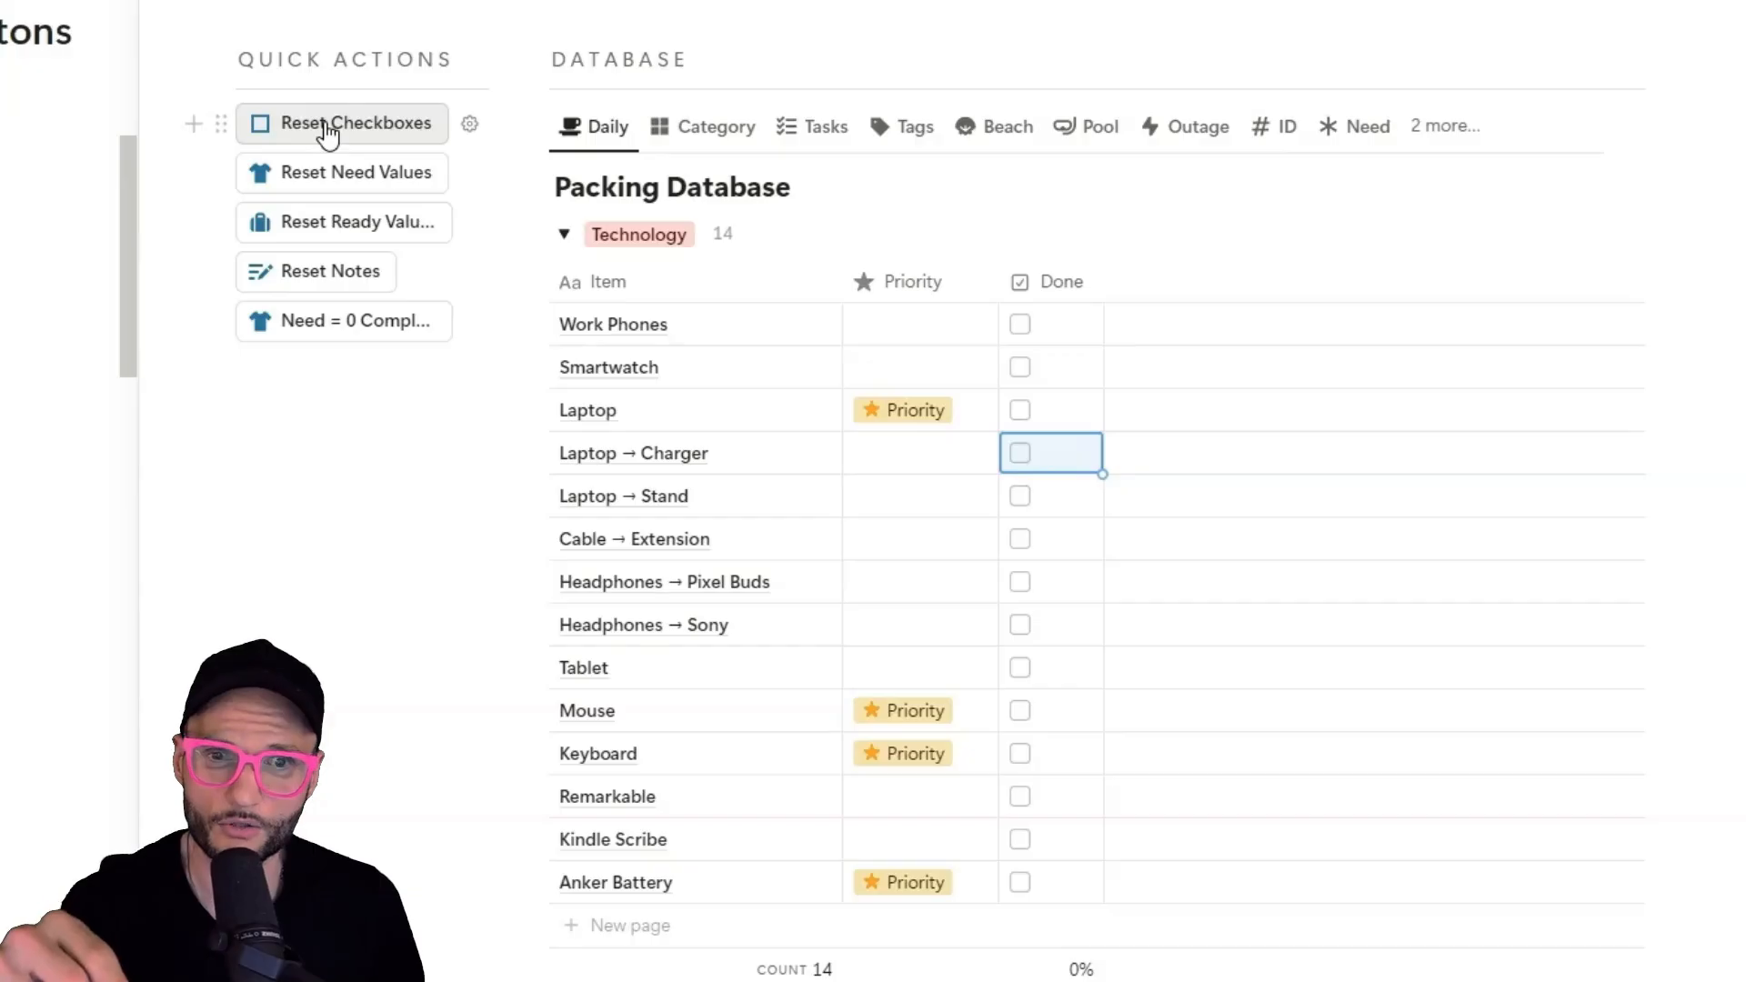
# Filter the edit action of the Reset Checkboxes button to only pages whose Done property is checked.
pyautogui.click(470, 125)
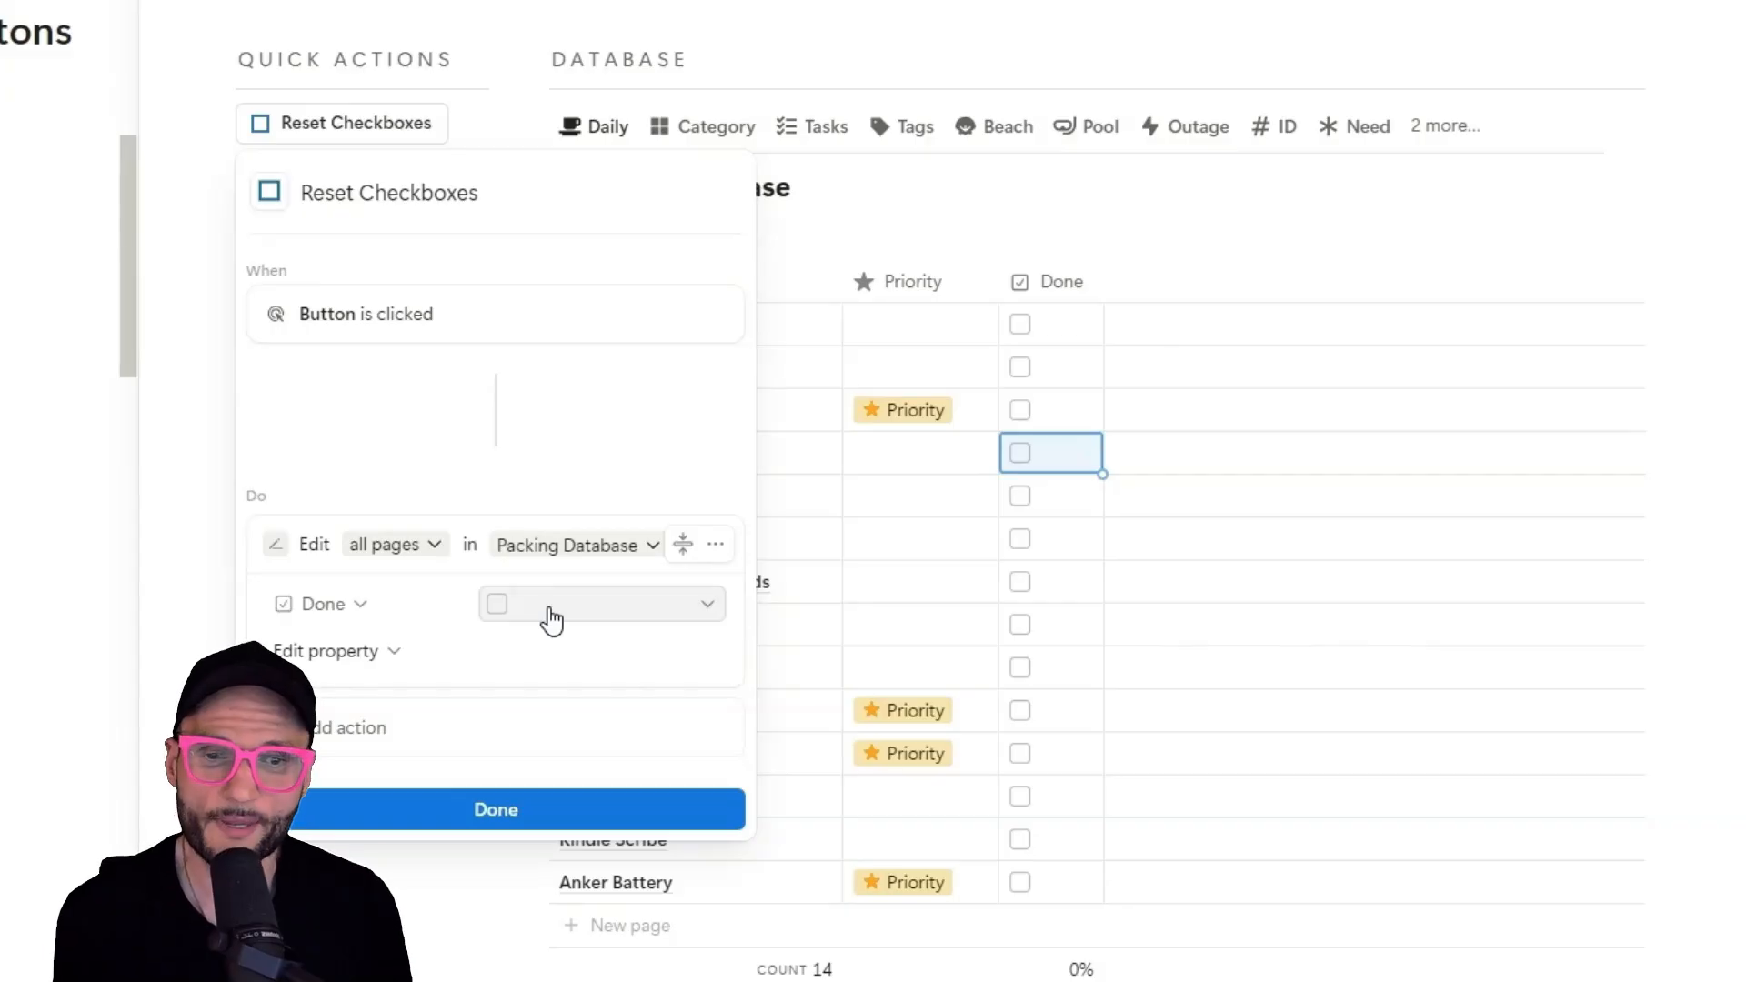
pyautogui.click(417, 546)
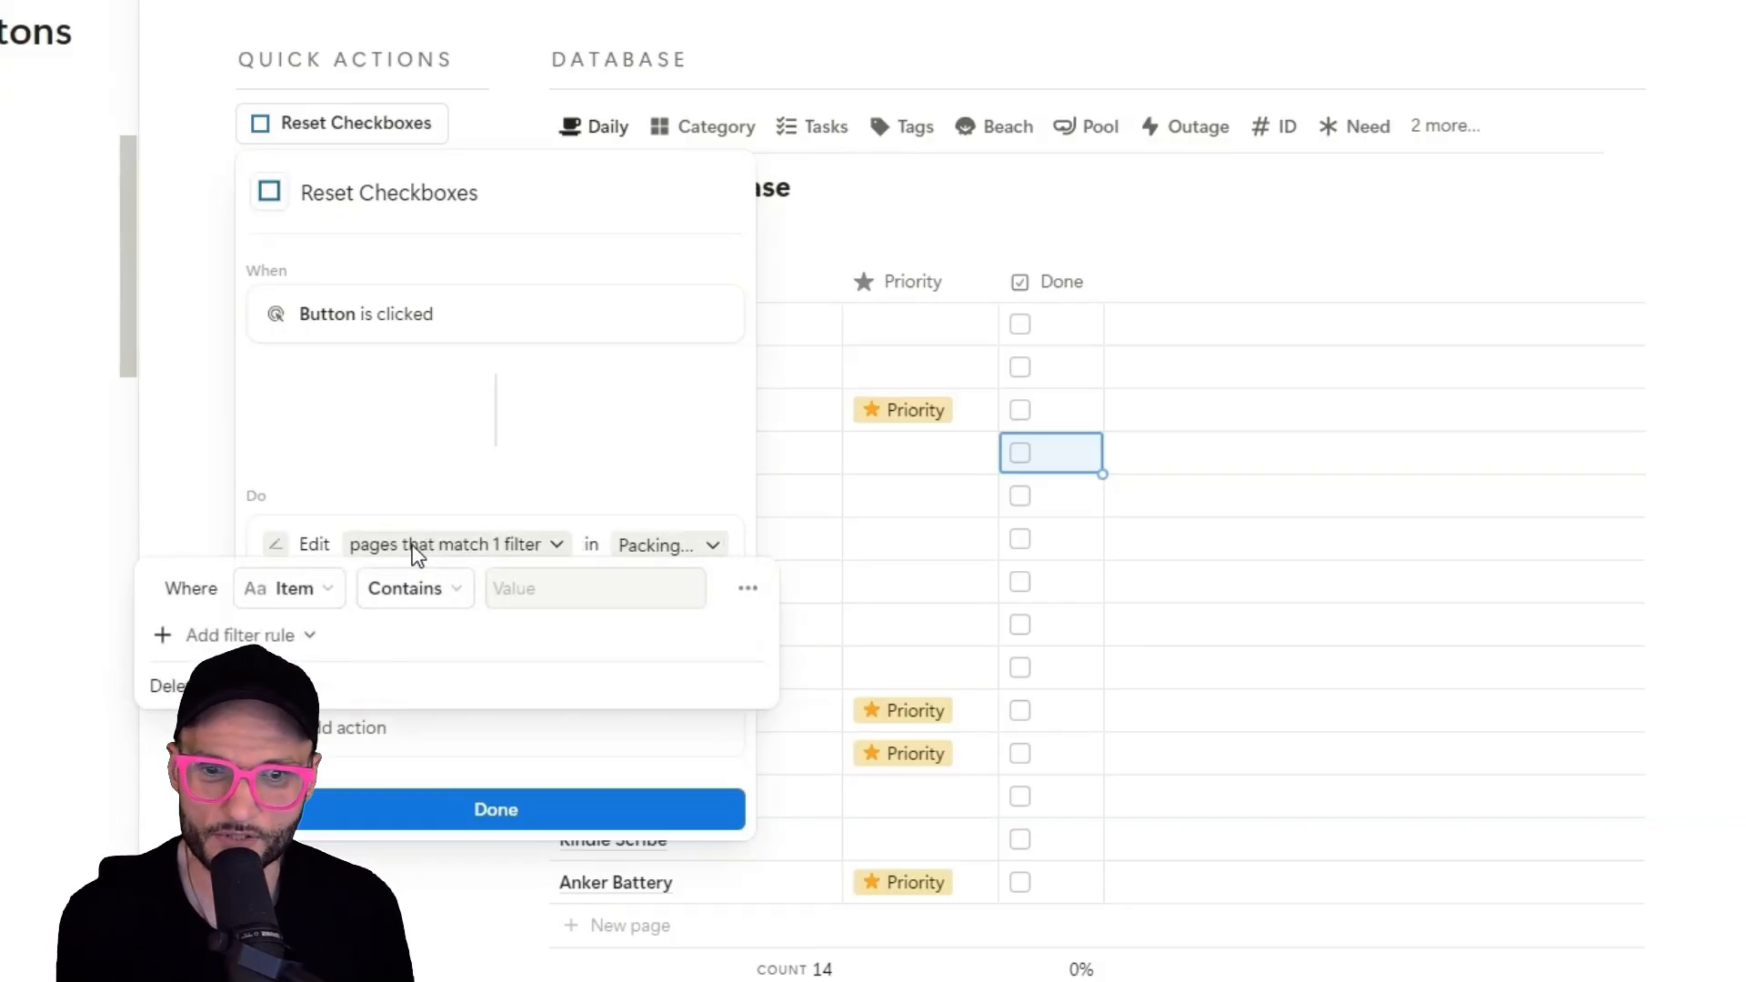
pyautogui.click(283, 596)
pyautogui.click(305, 465)
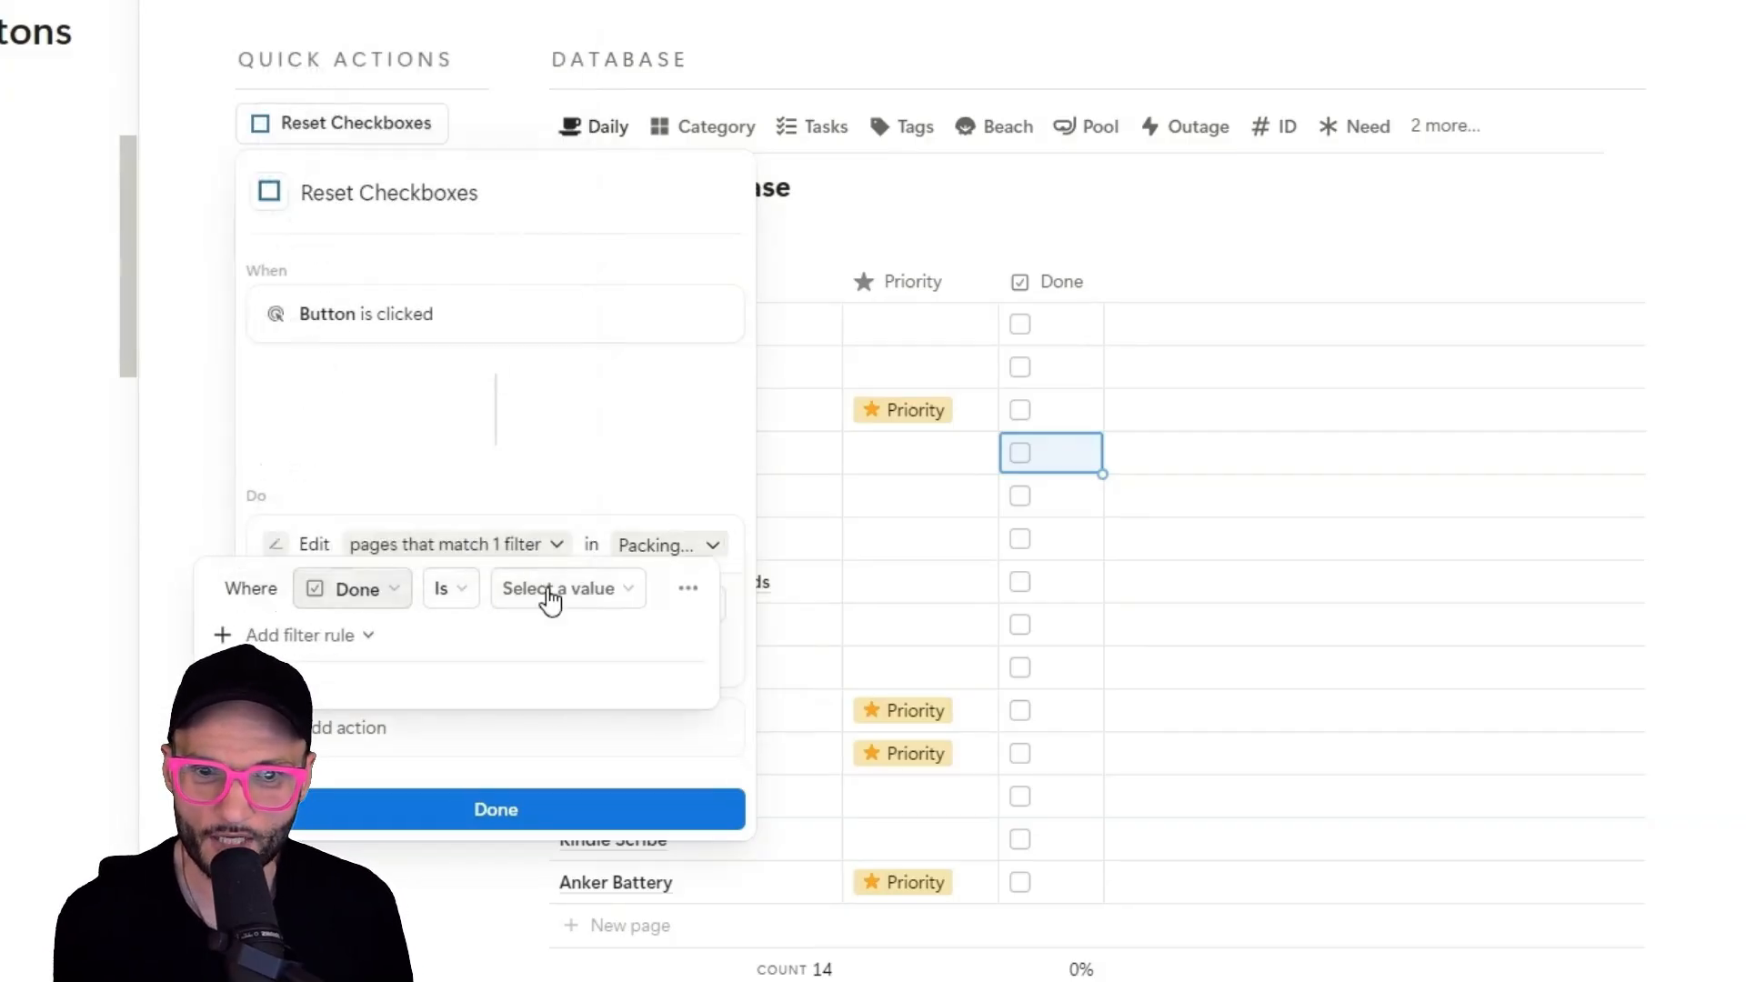
pyautogui.click(555, 590)
pyautogui.click(554, 670)
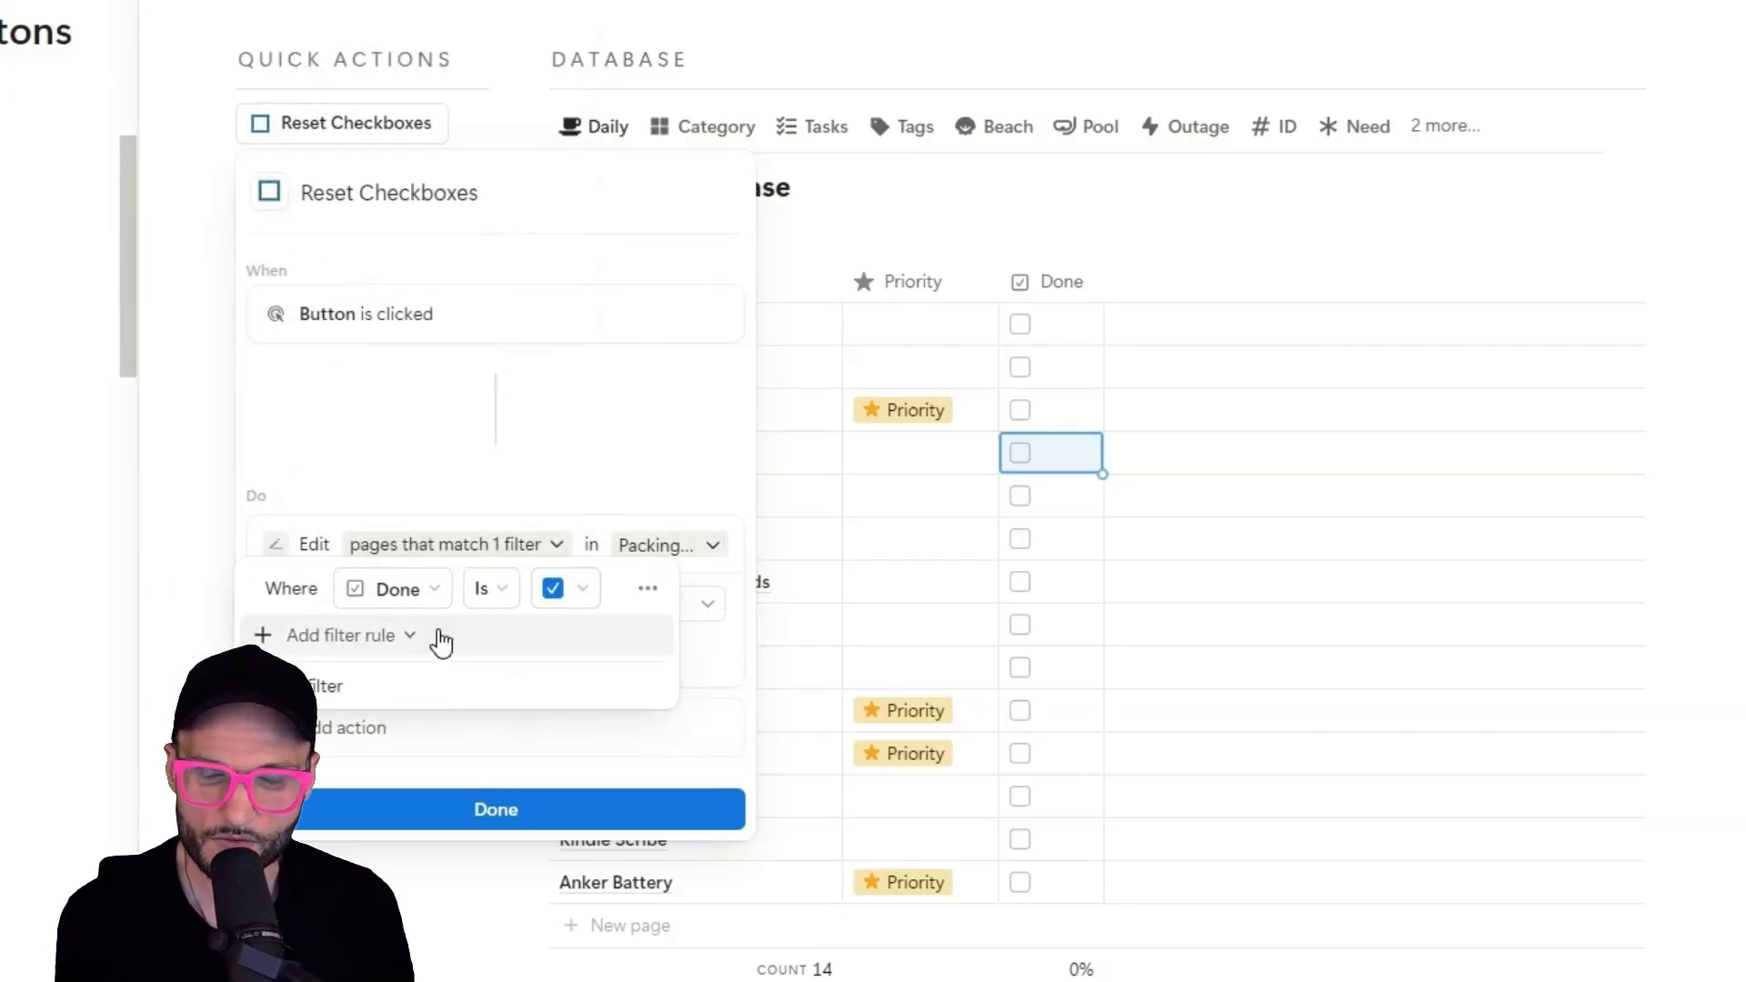
pyautogui.click(993, 734)
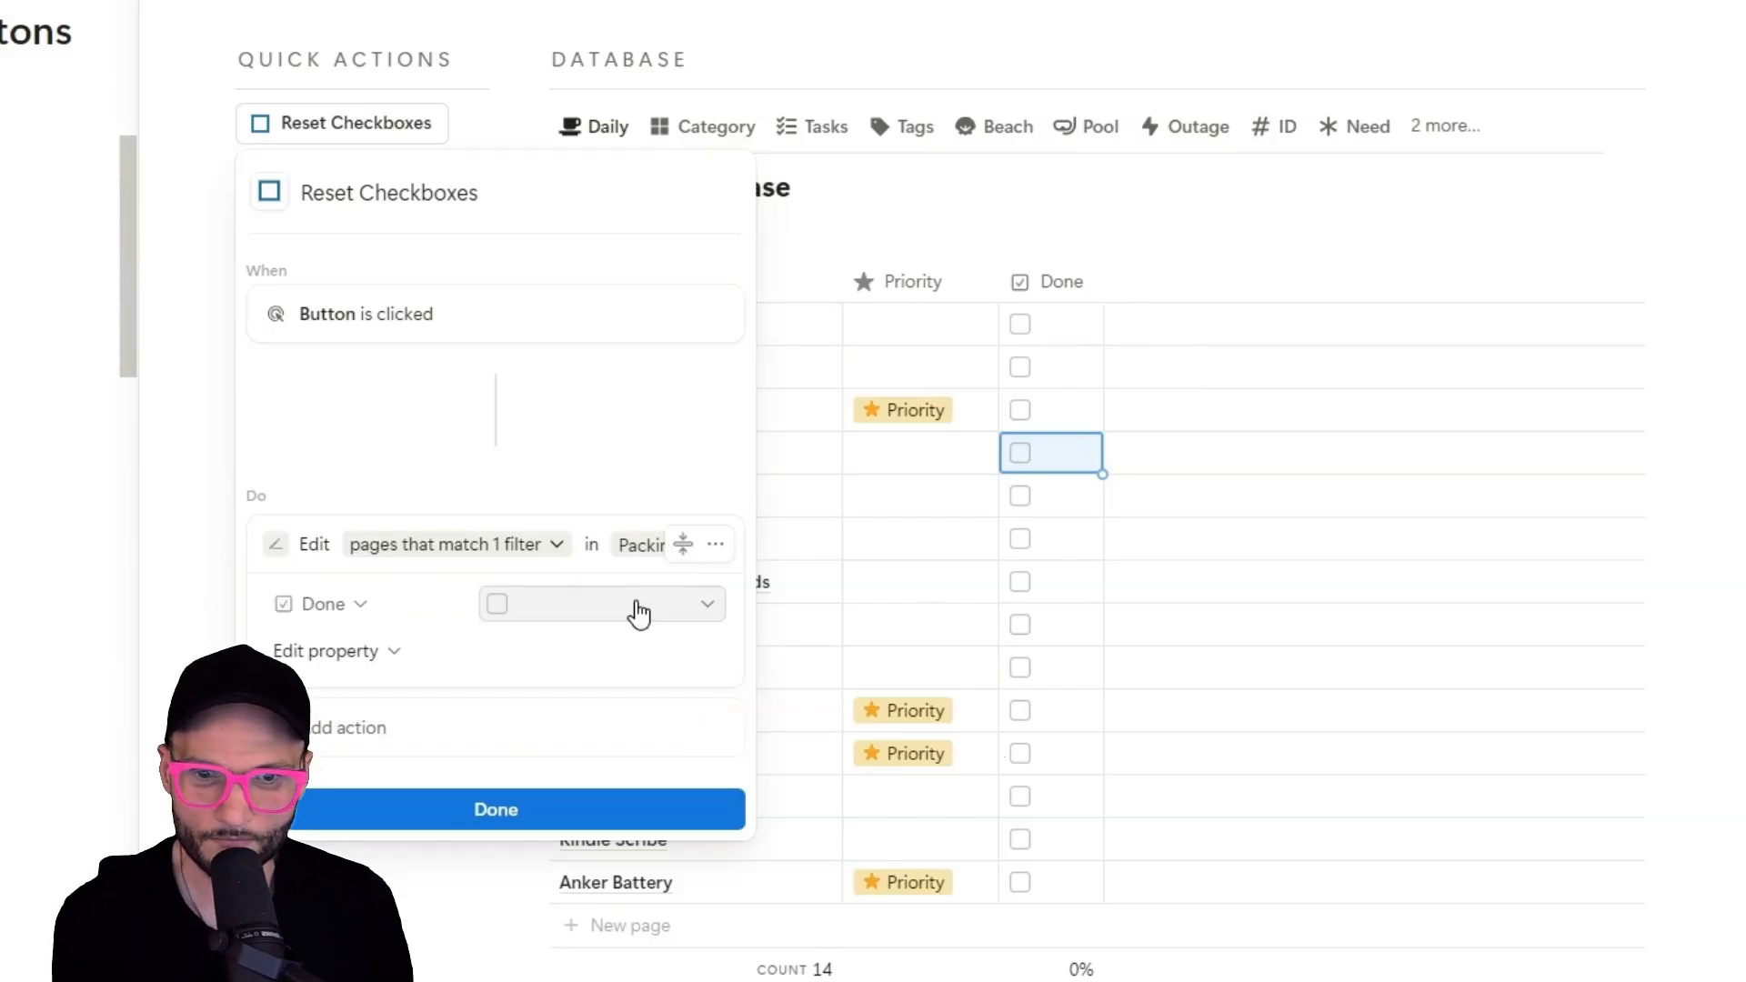
# Remove the Done filter from the Reset Checkboxes action so it edits all pages, and finish editing the button.
pyautogui.click(482, 544)
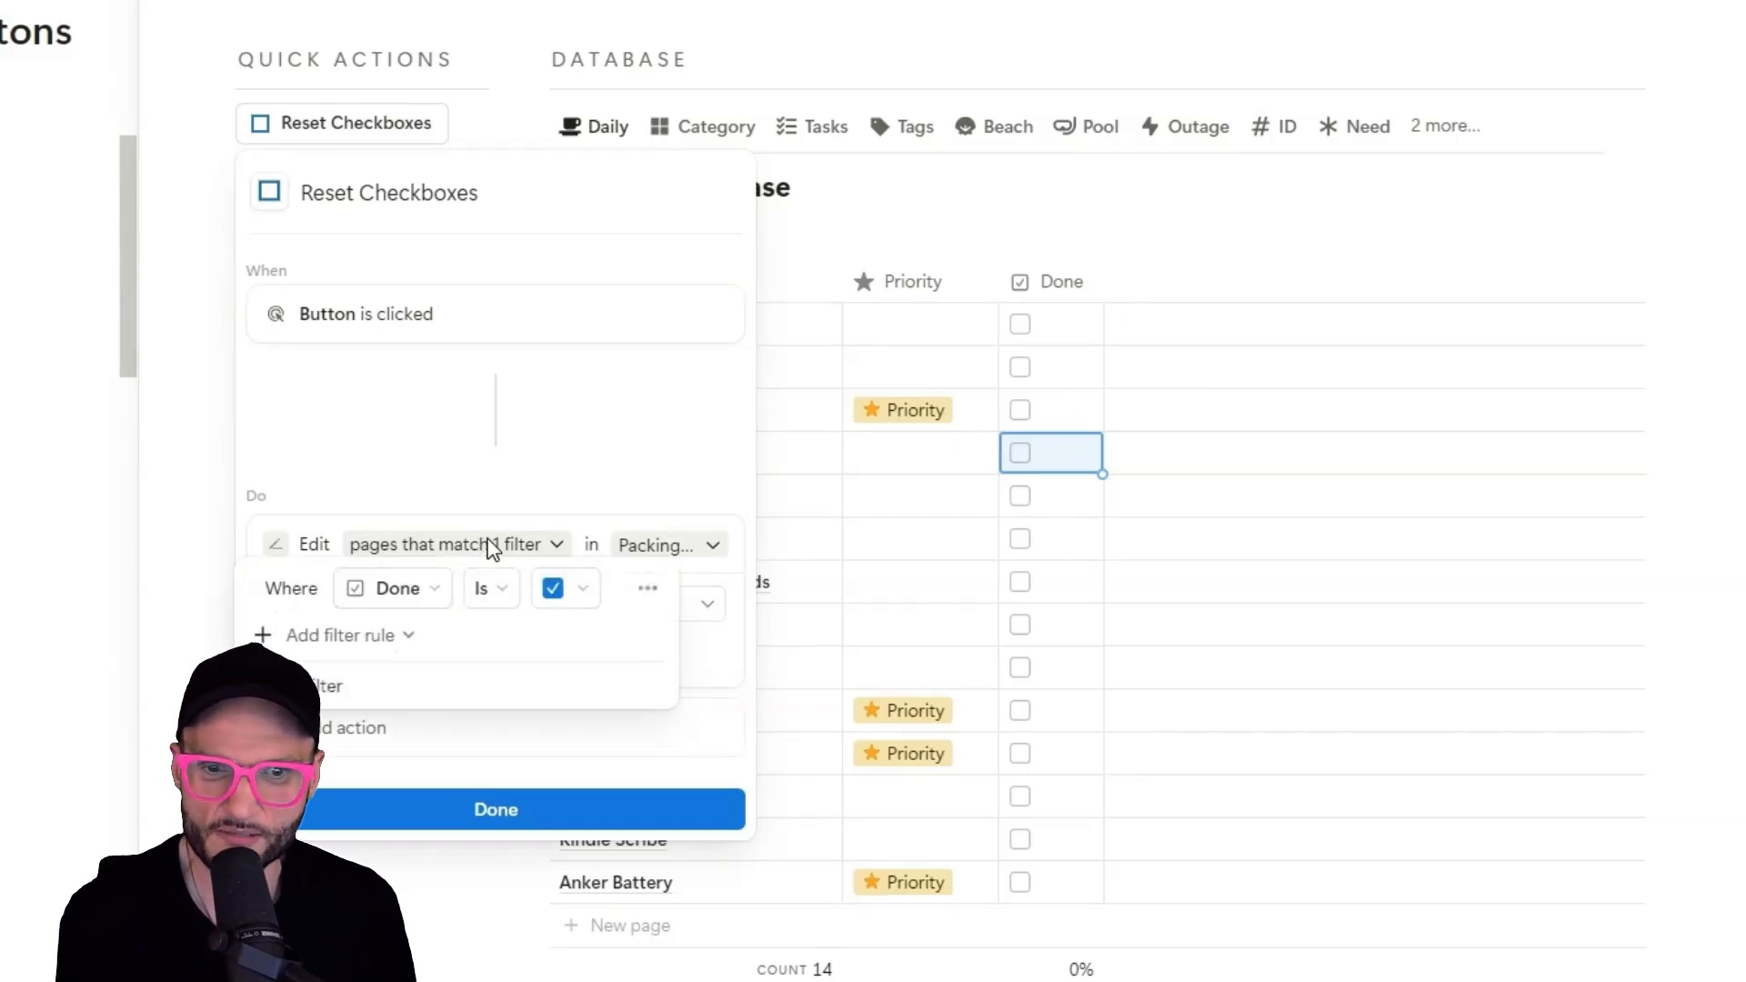
pyautogui.click(647, 587)
pyautogui.click(682, 634)
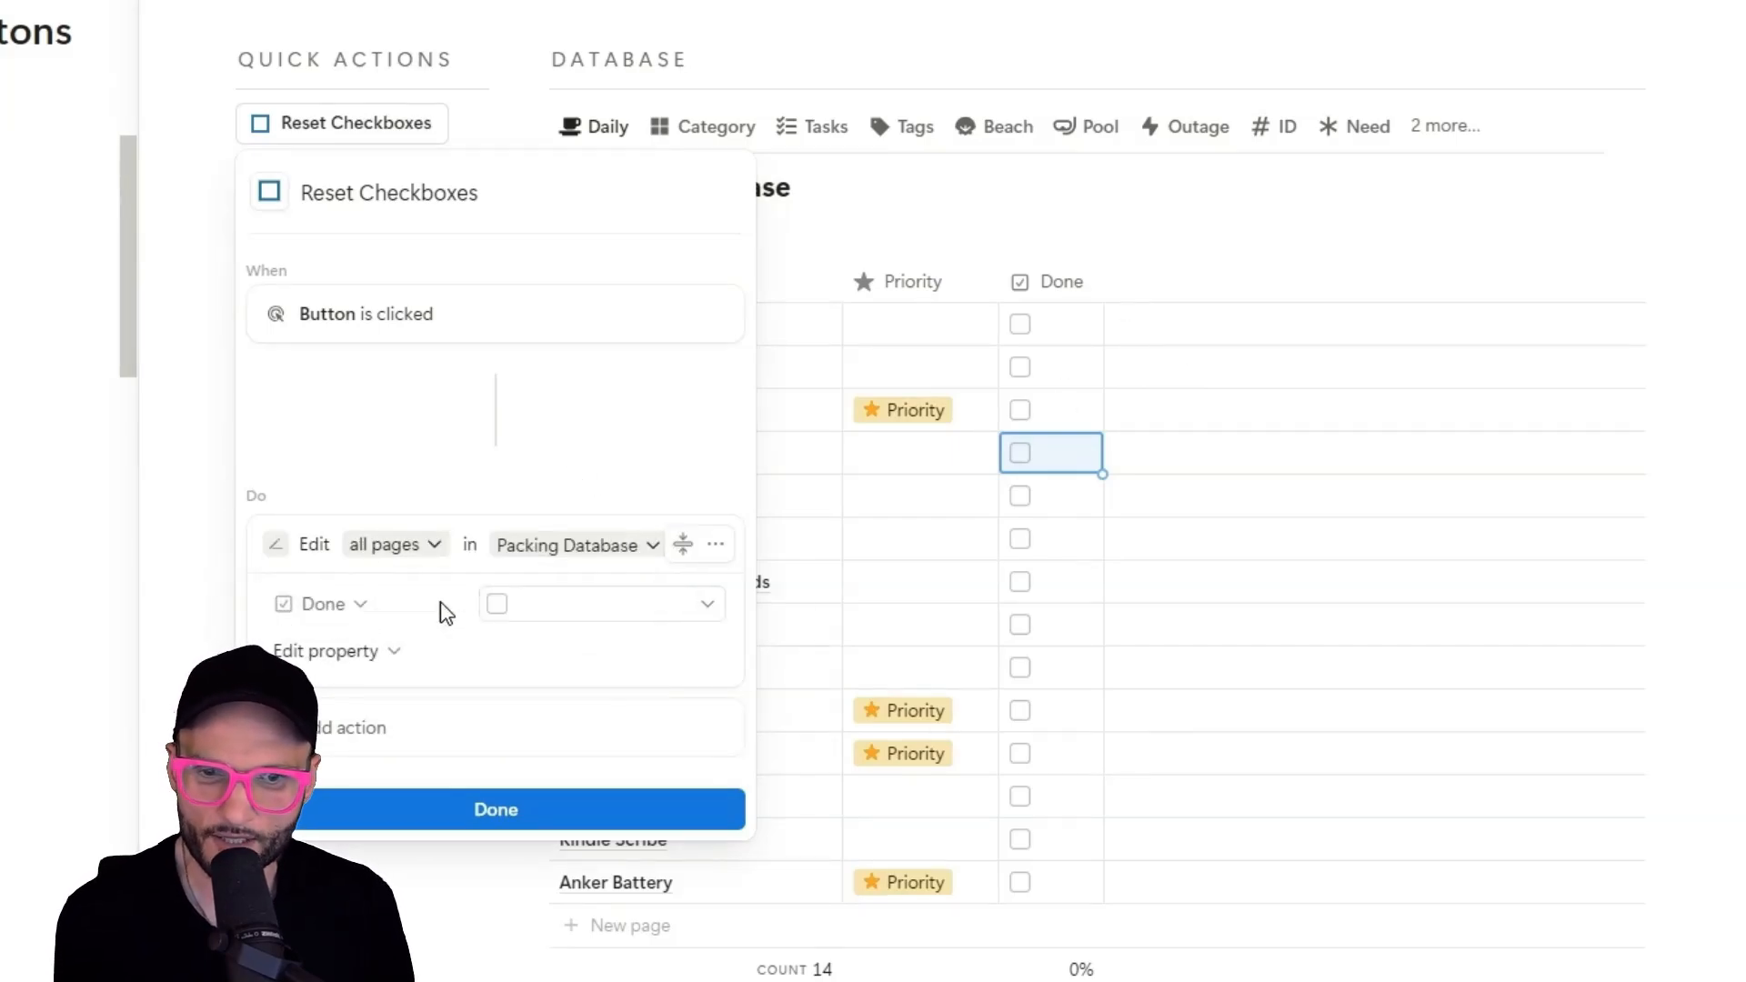
pyautogui.click(550, 823)
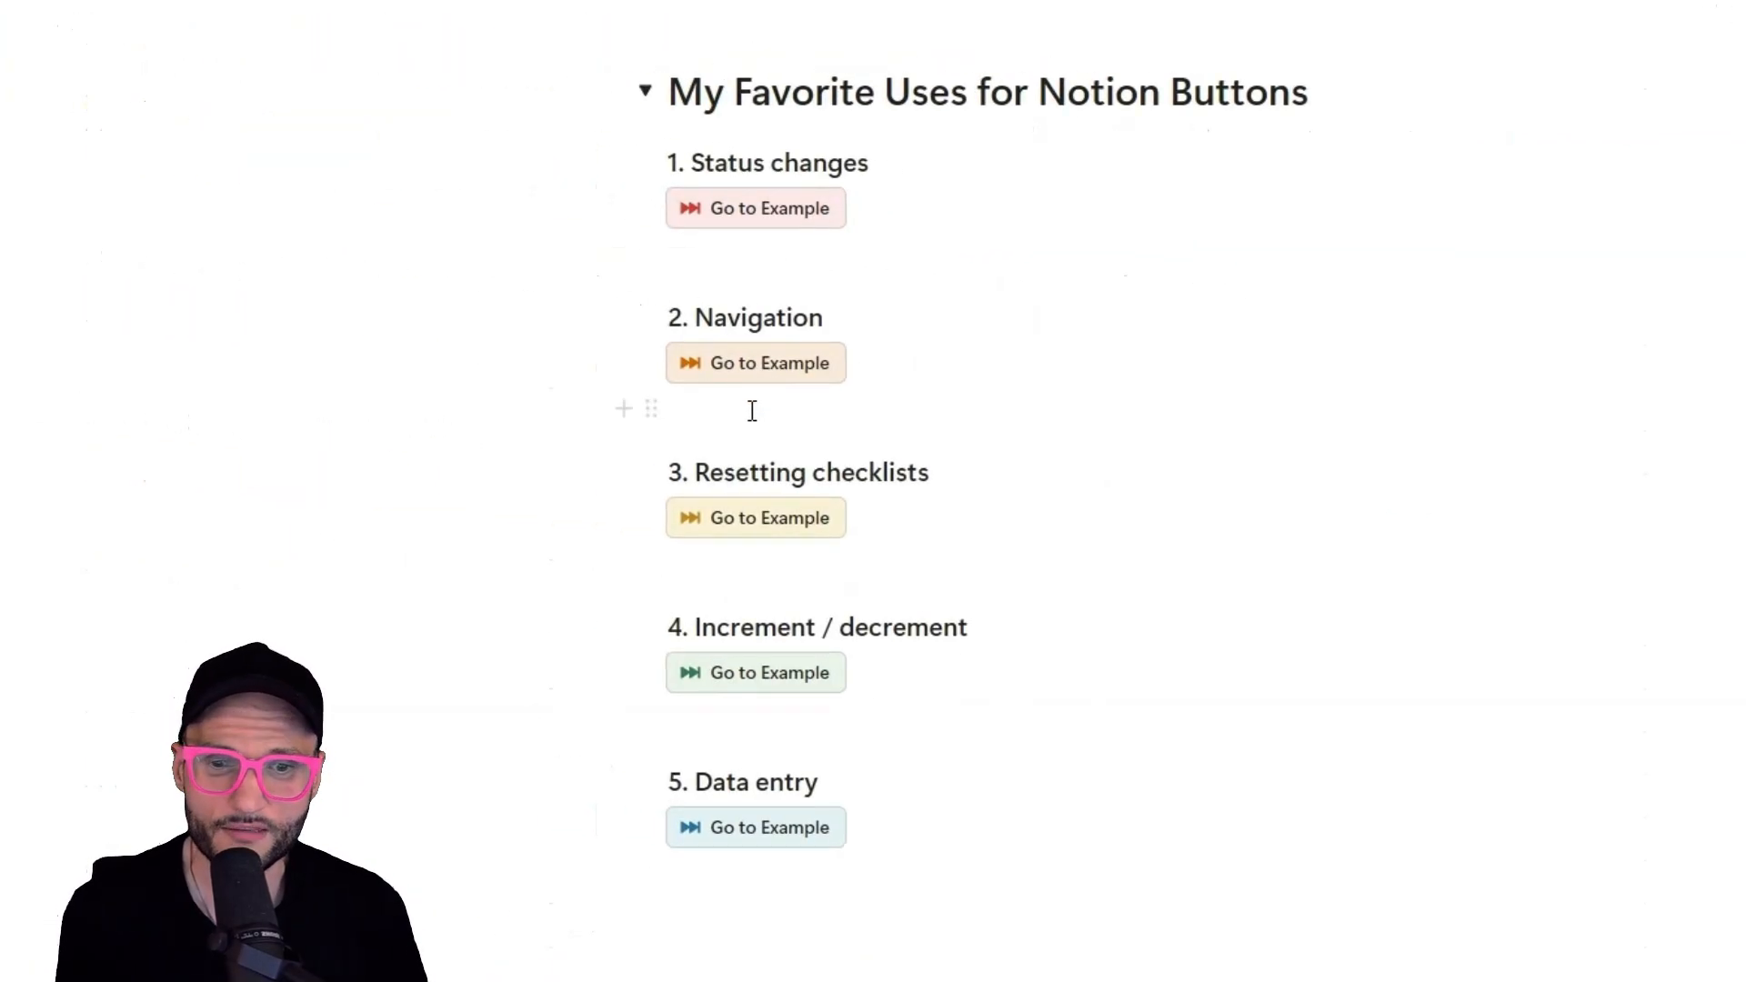
# Open the example page for the Increment / decrement use case.
pyautogui.scroll(-2, 755, 418)
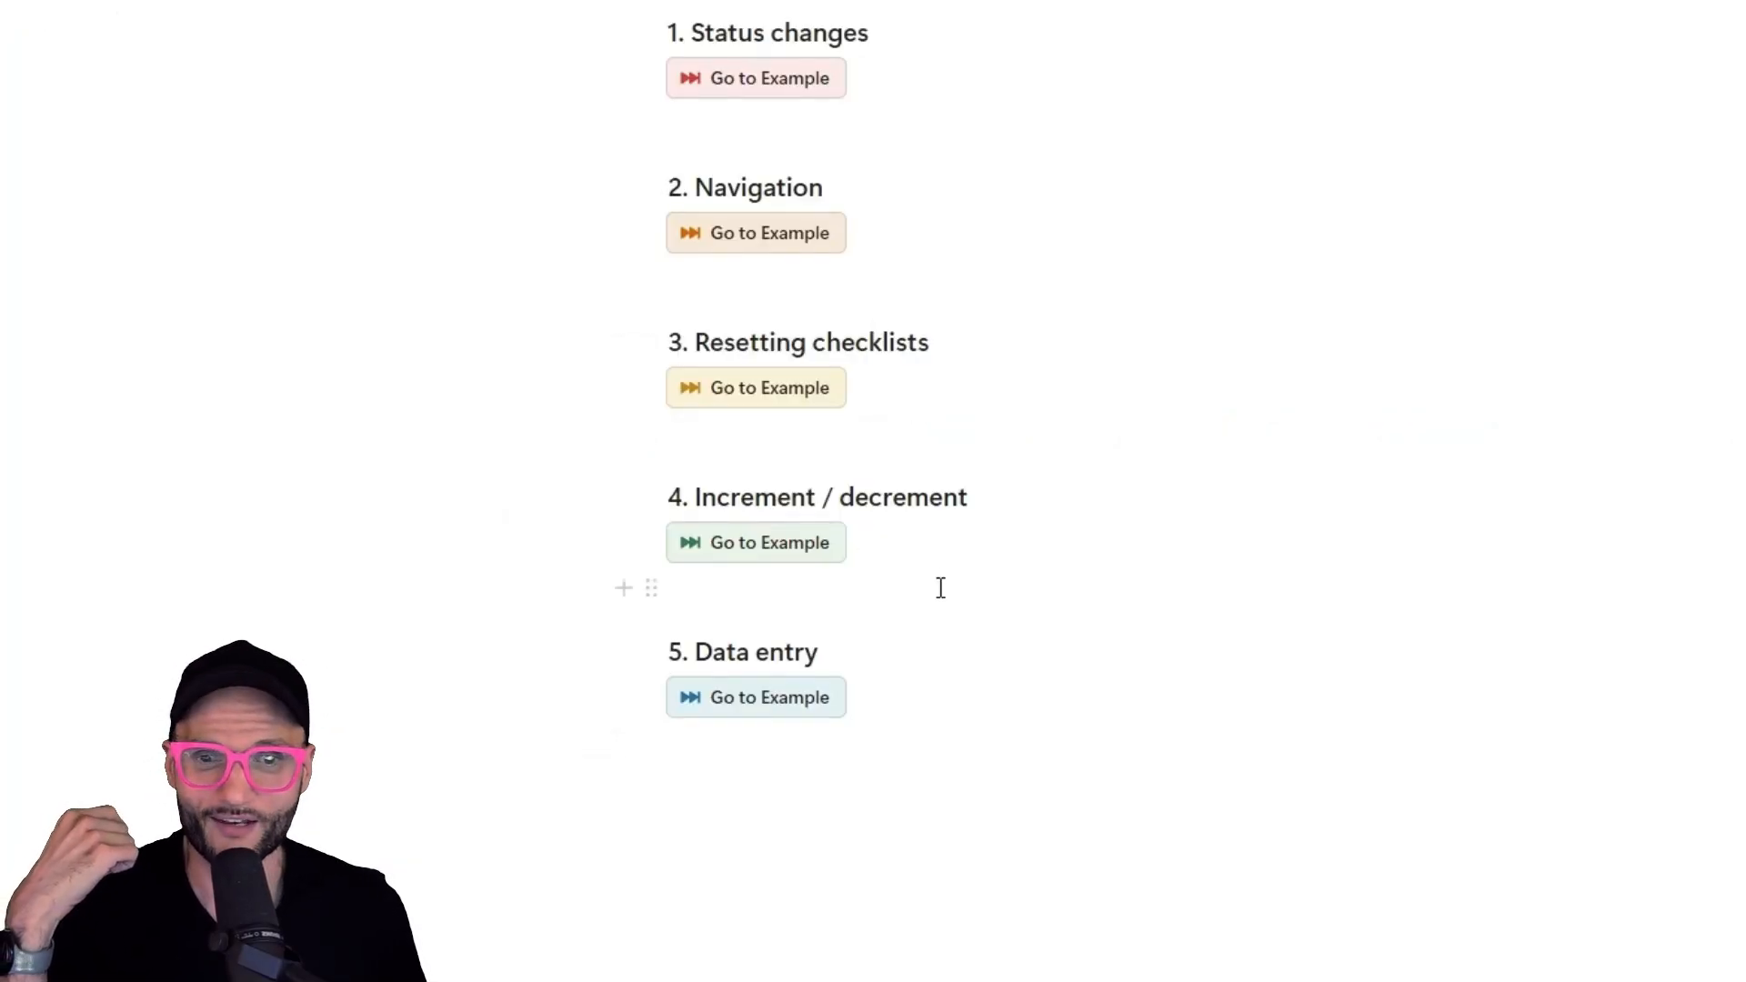
pyautogui.click(760, 549)
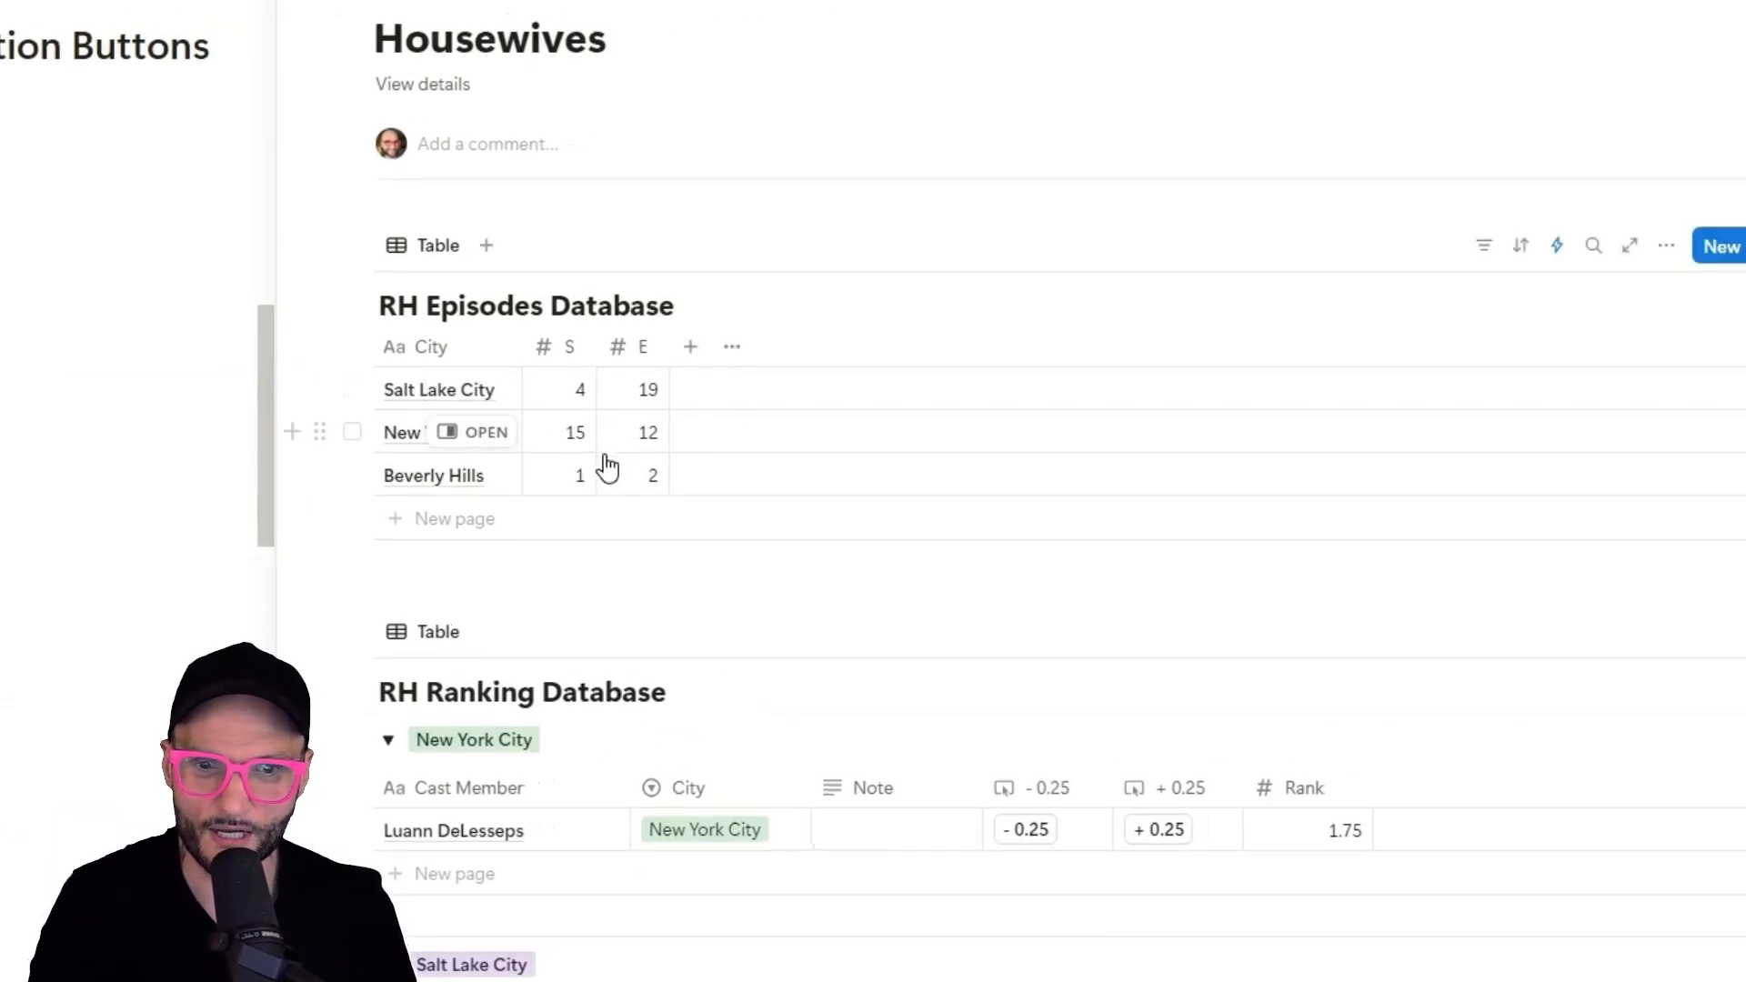
# Open the RH Ranking Database as a full page.
pyautogui.scroll(-4, 603, 463)
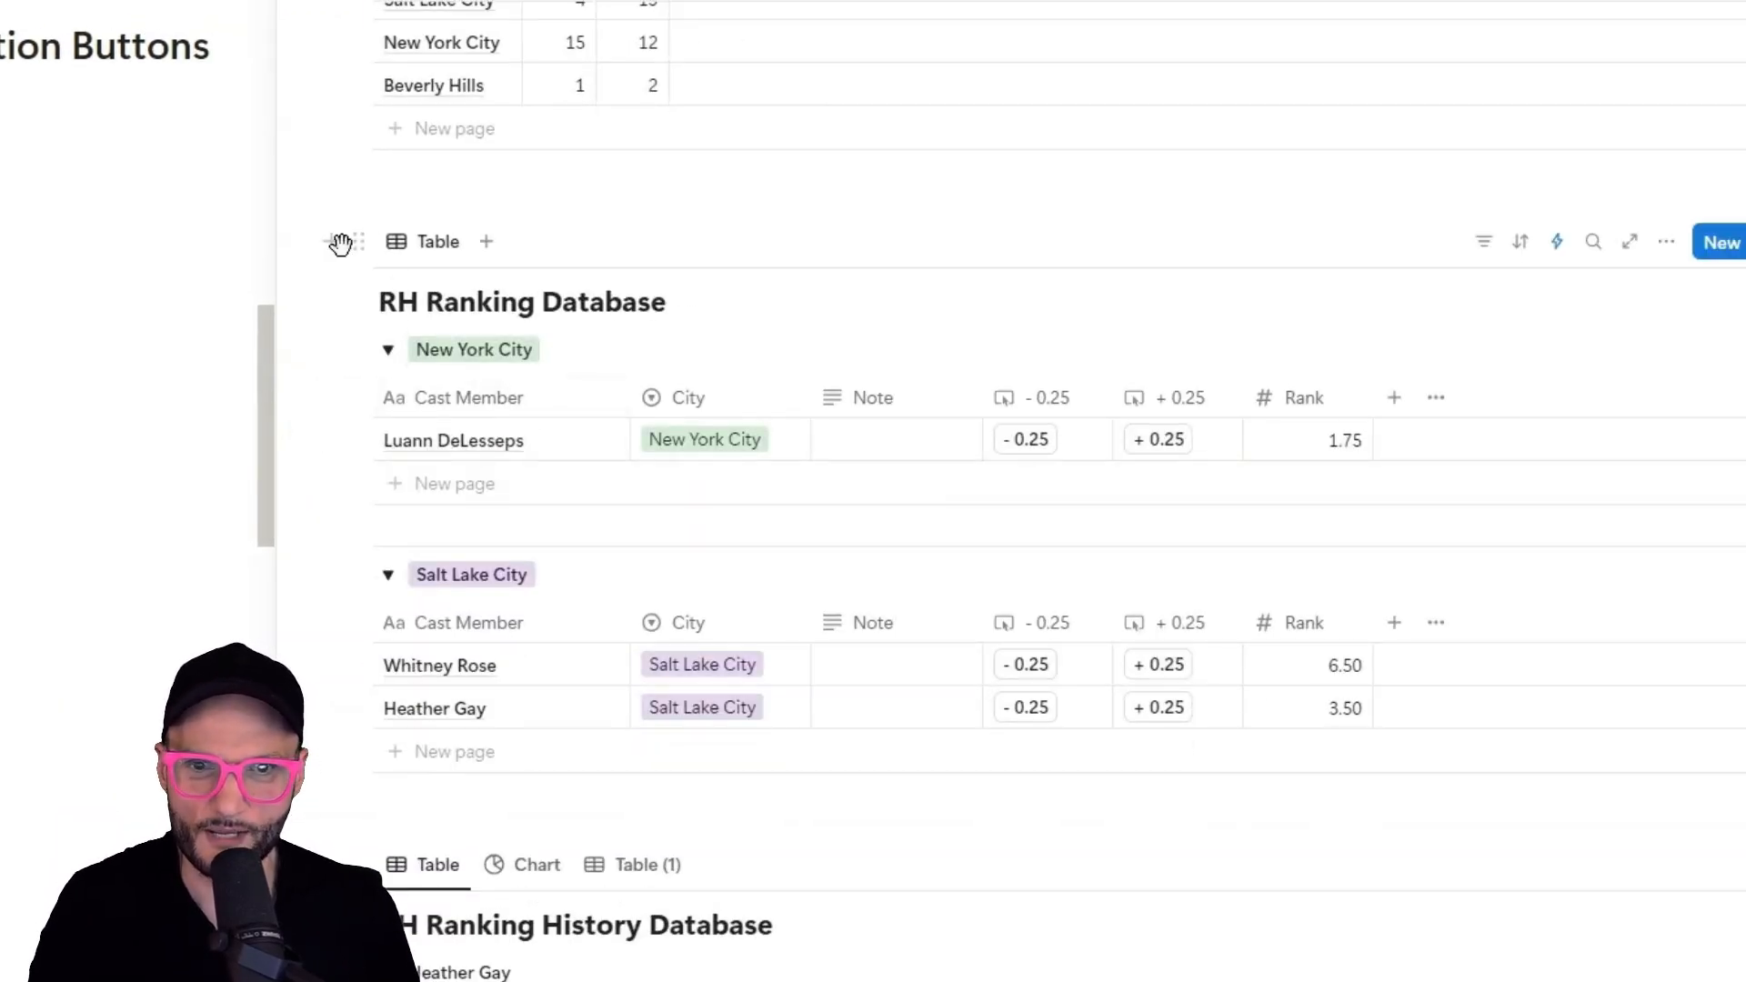
pyautogui.click(1632, 244)
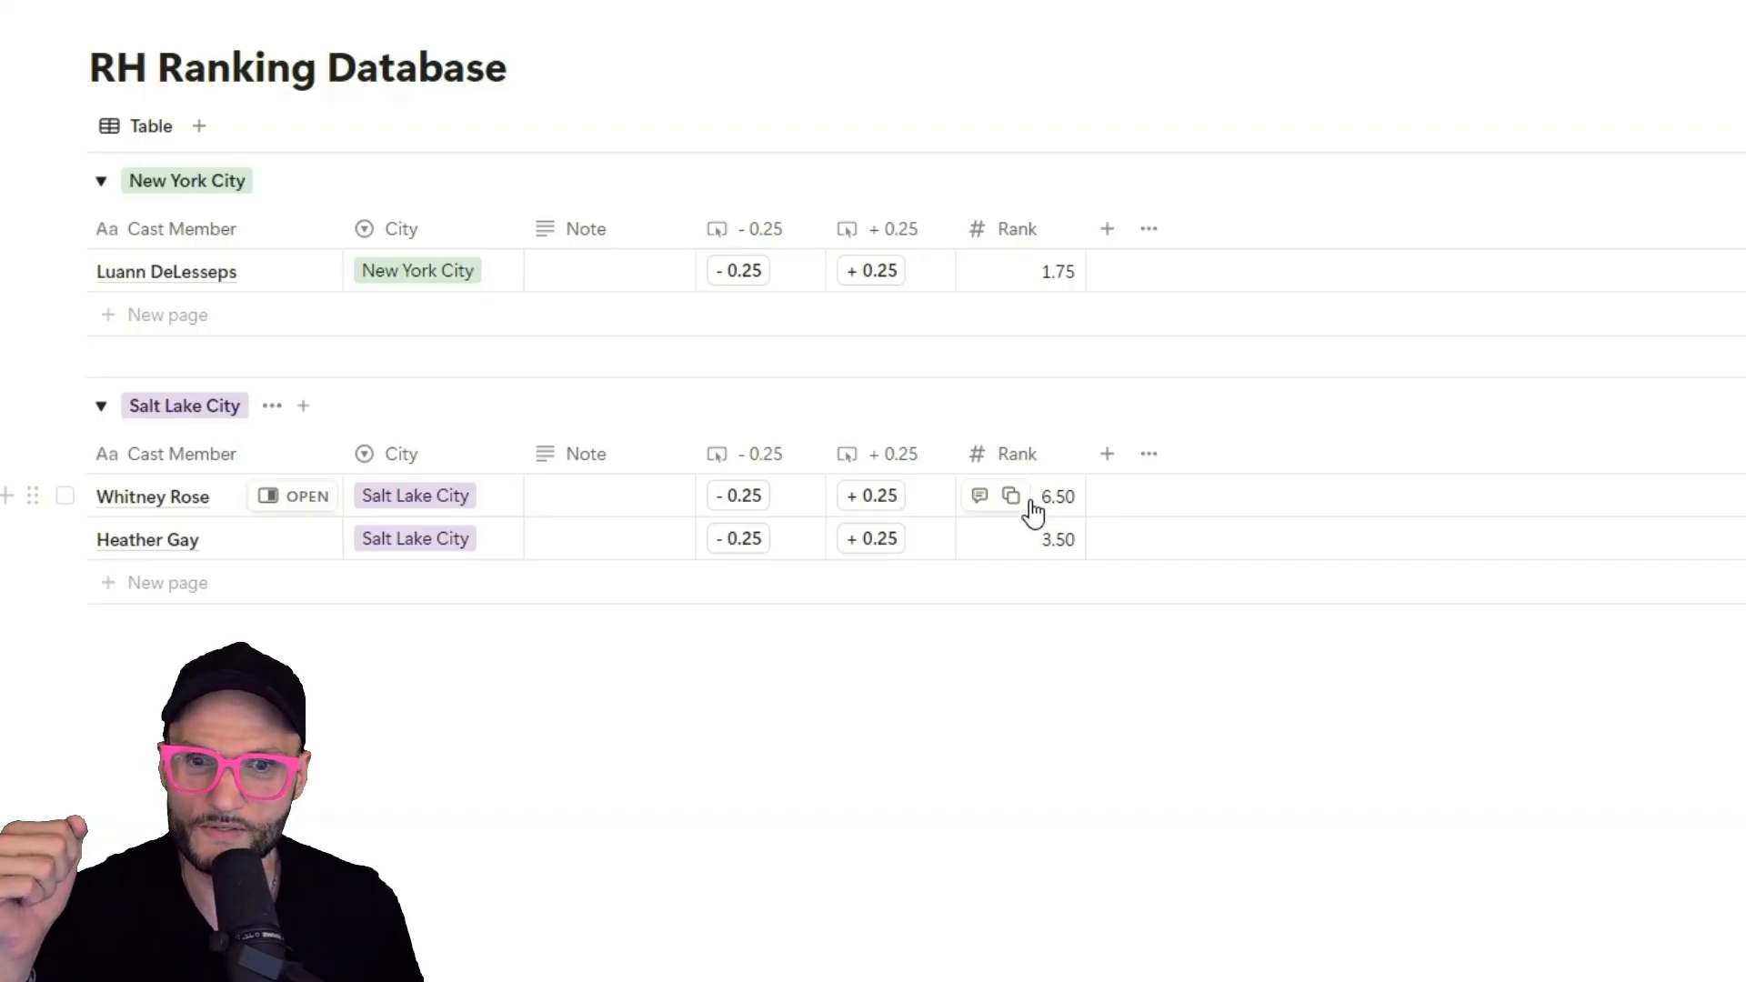
# Raise the Rank of the second Salt Lake City cast member with + 0.25, and lower it to 3.50 with - 0.25.
pyautogui.click(887, 544)
pyautogui.click(881, 546)
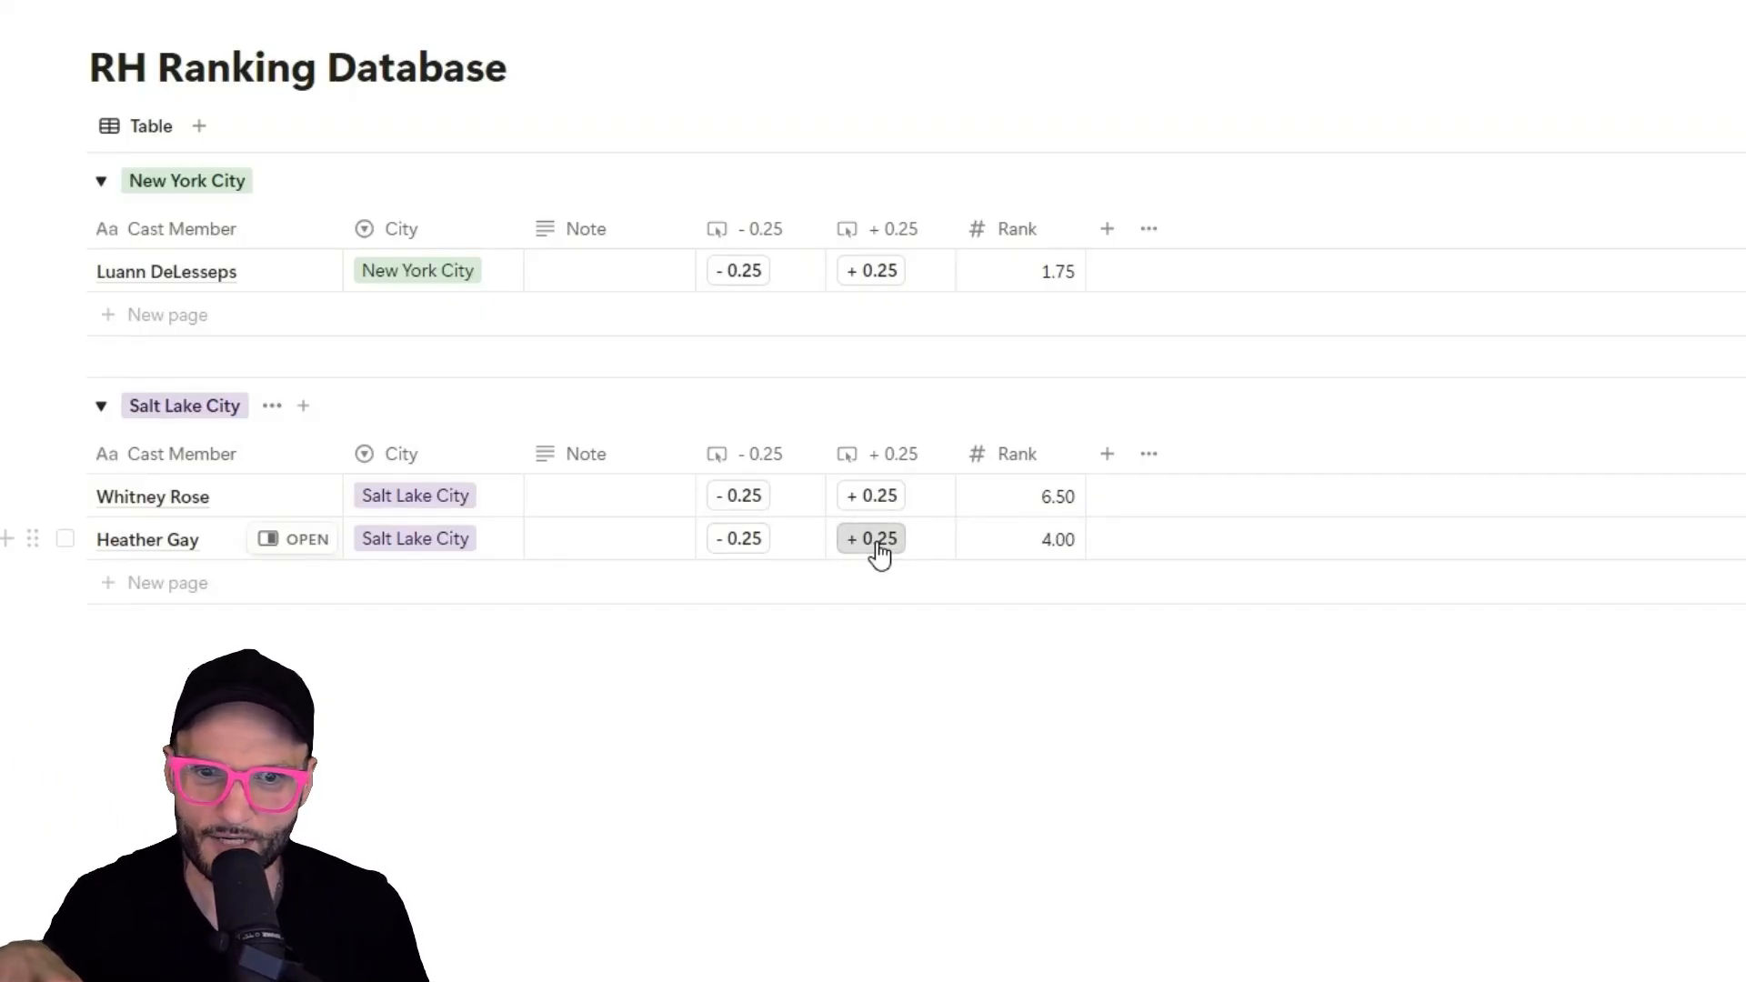
pyautogui.click(878, 546)
pyautogui.click(879, 546)
pyautogui.click(878, 546)
pyautogui.click(753, 550)
pyautogui.click(752, 551)
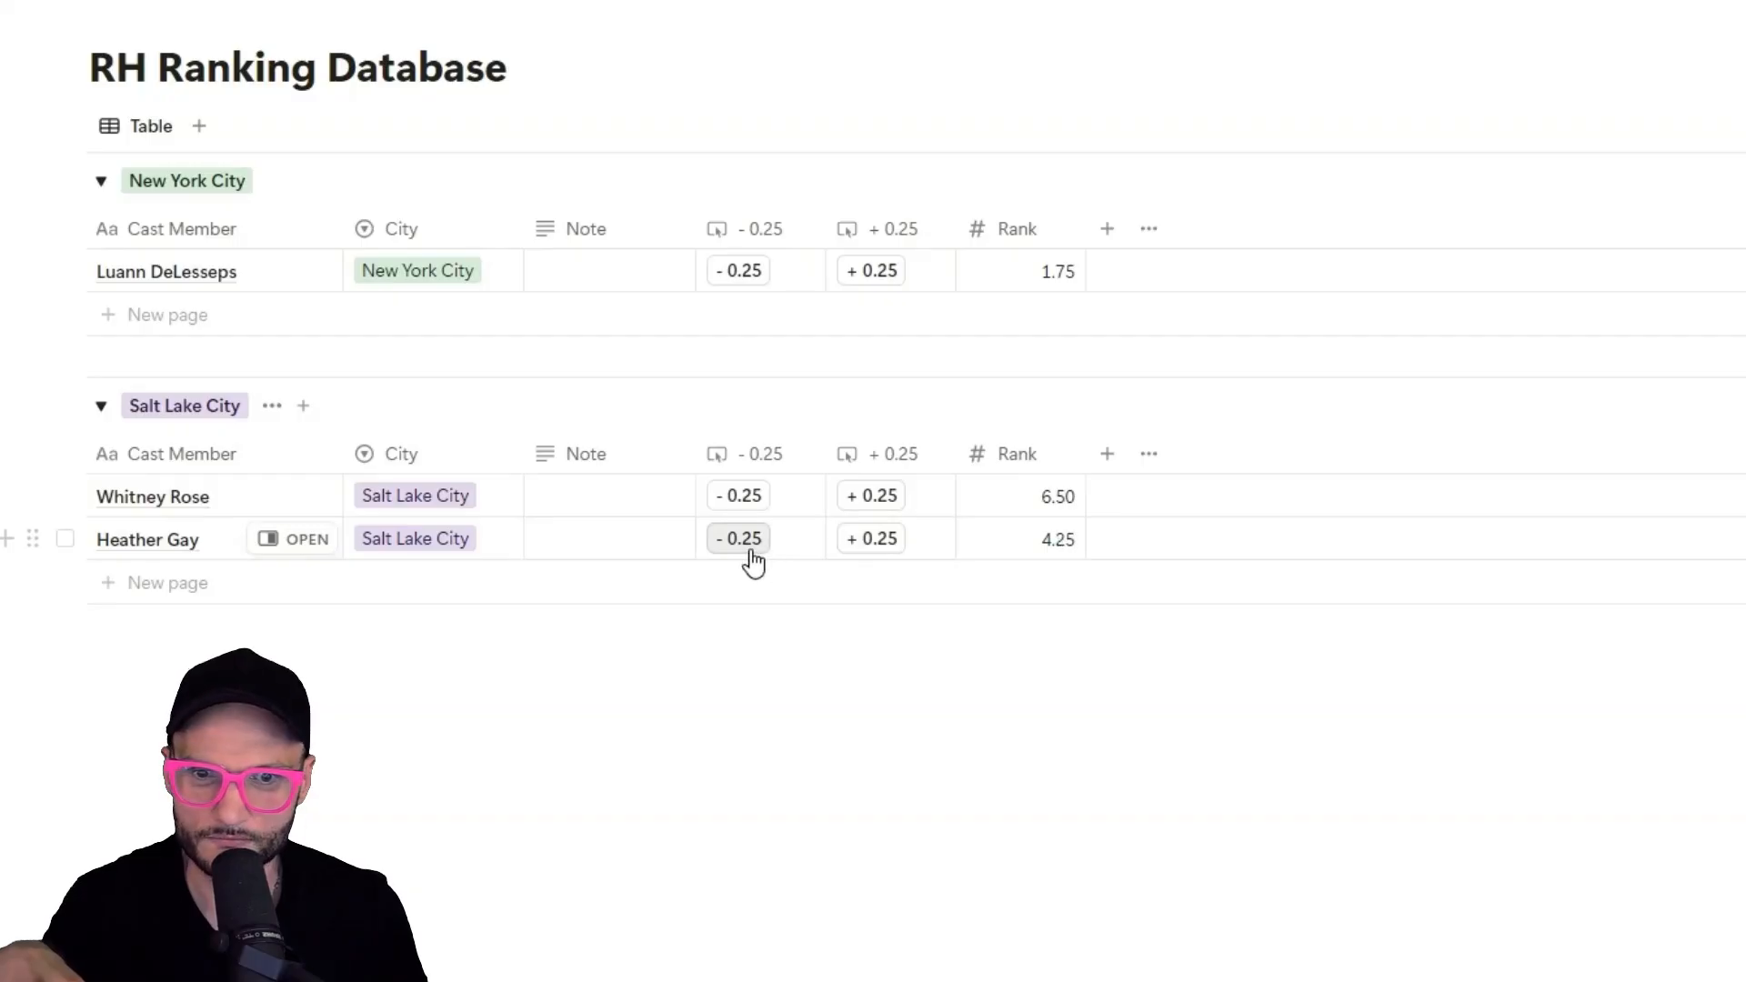
pyautogui.click(750, 555)
pyautogui.click(751, 551)
# Inspect the + 0.25 button's automation and its Rank formula, and close both without changes.
pyautogui.click(906, 455)
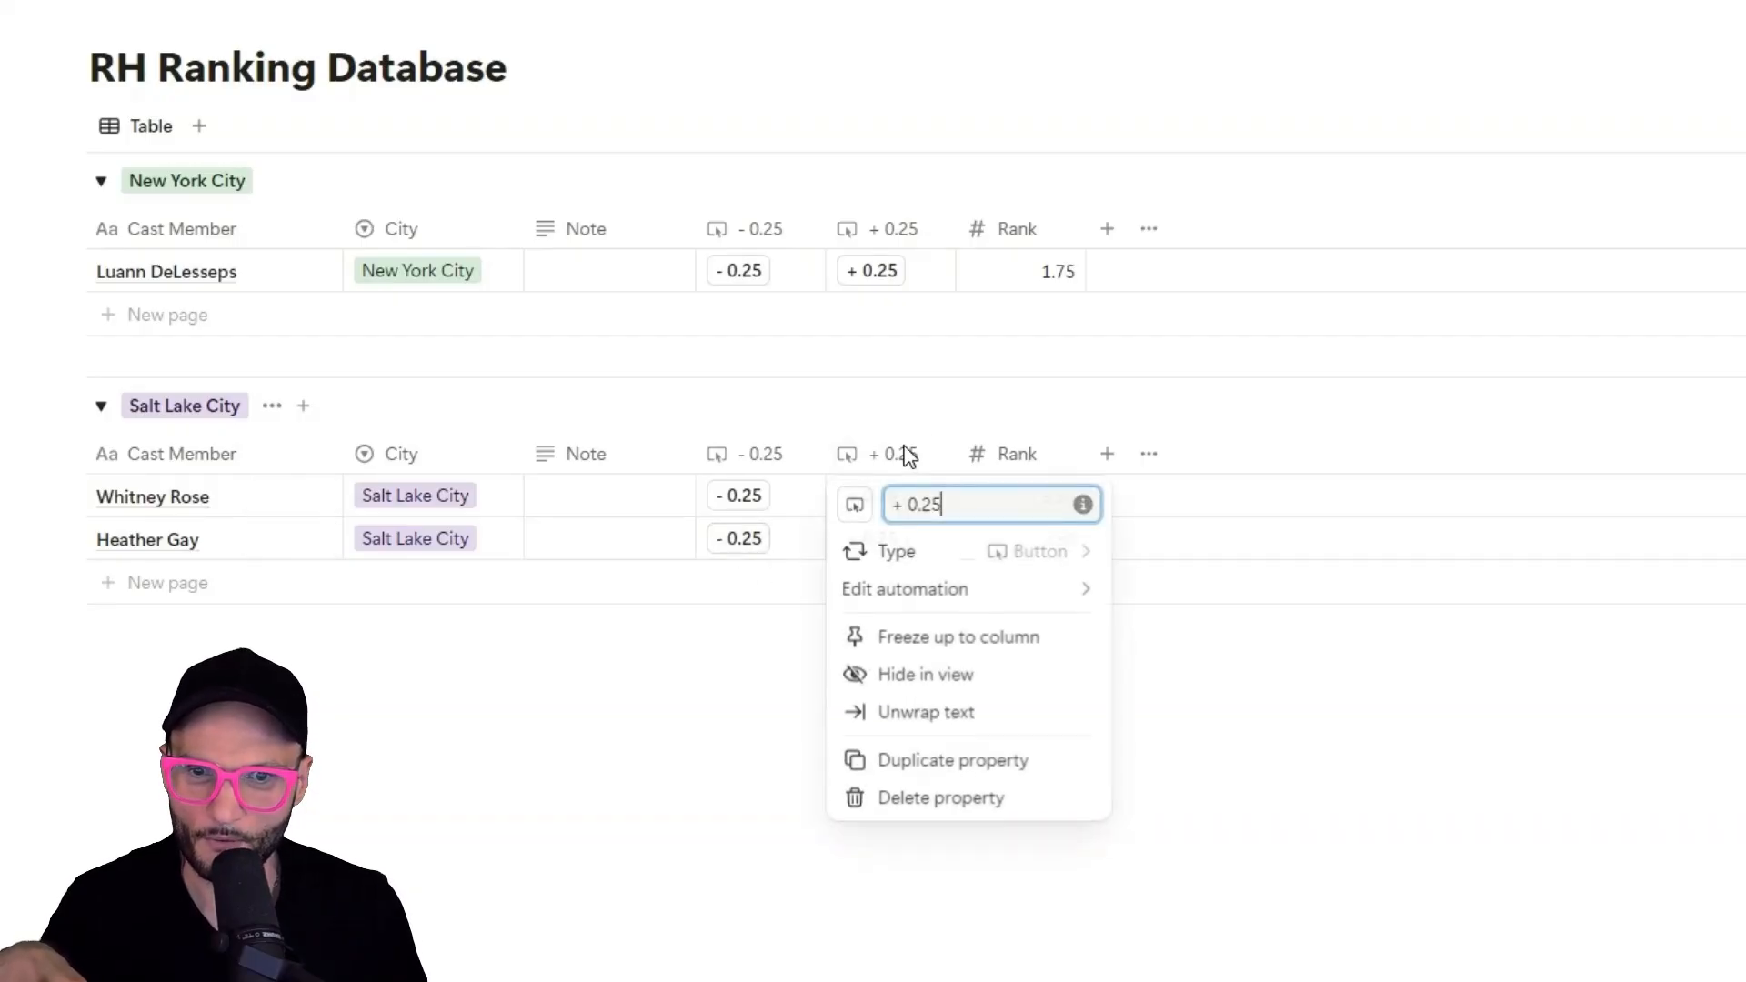
pyautogui.click(946, 589)
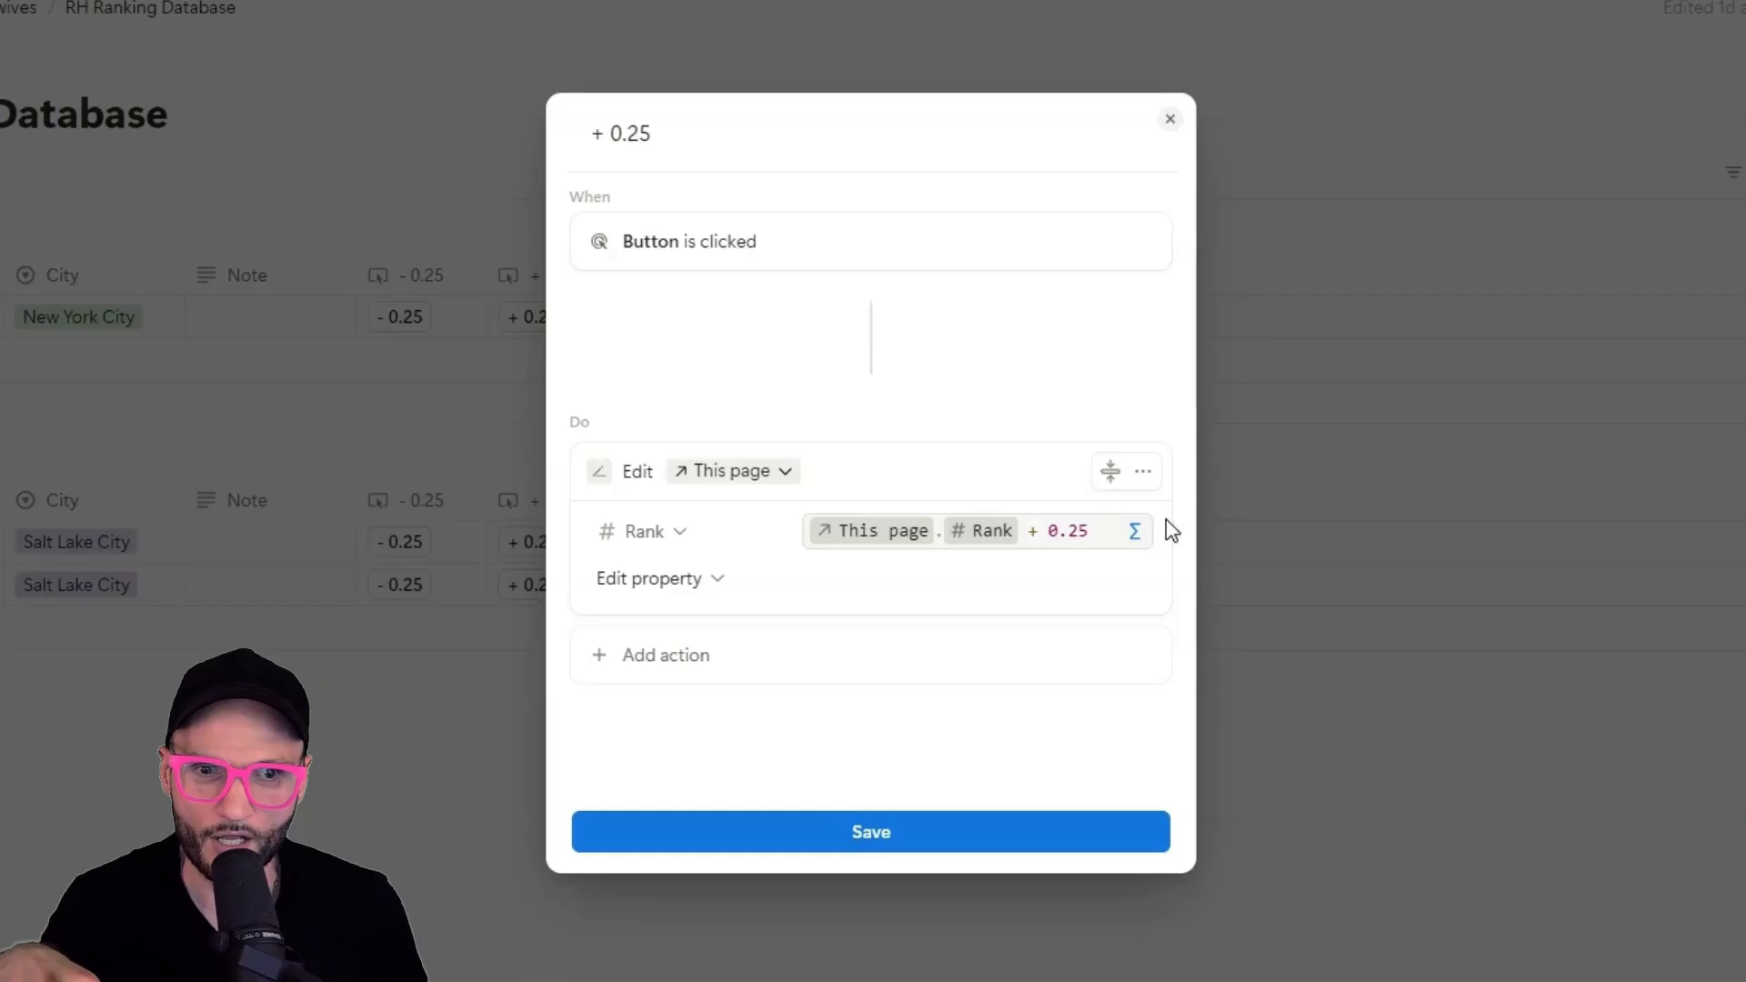
pyautogui.click(1091, 530)
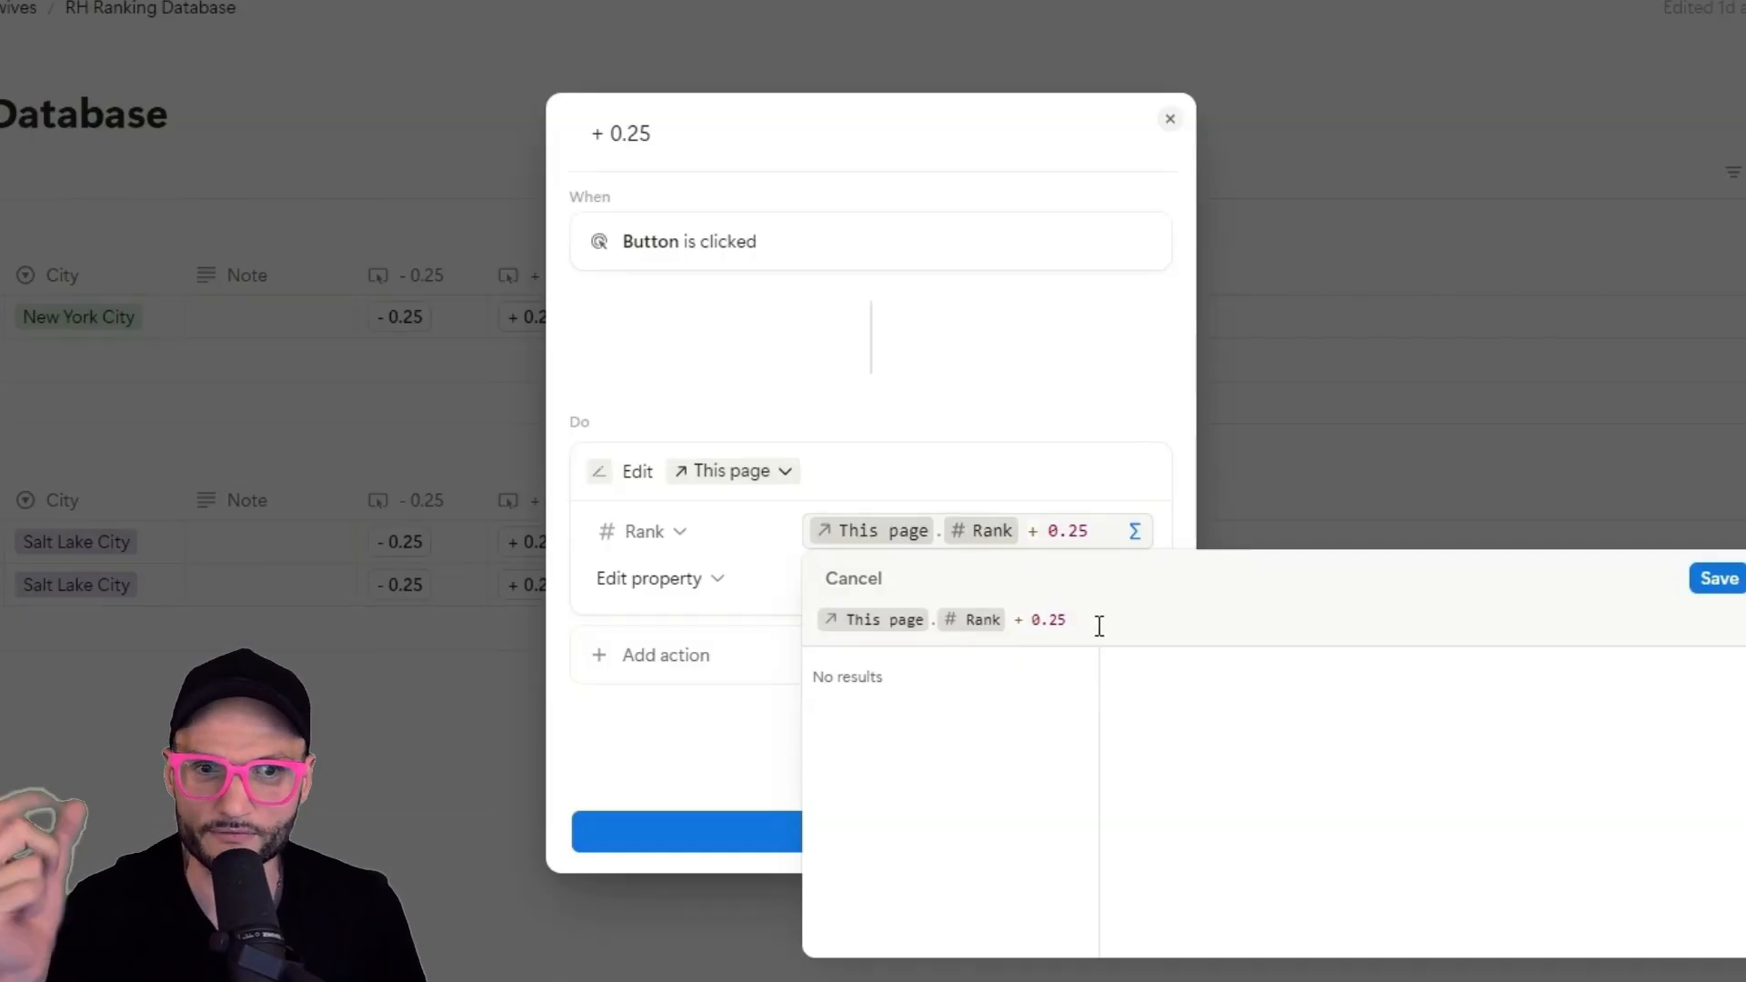
pyautogui.click(1169, 526)
pyautogui.click(1170, 119)
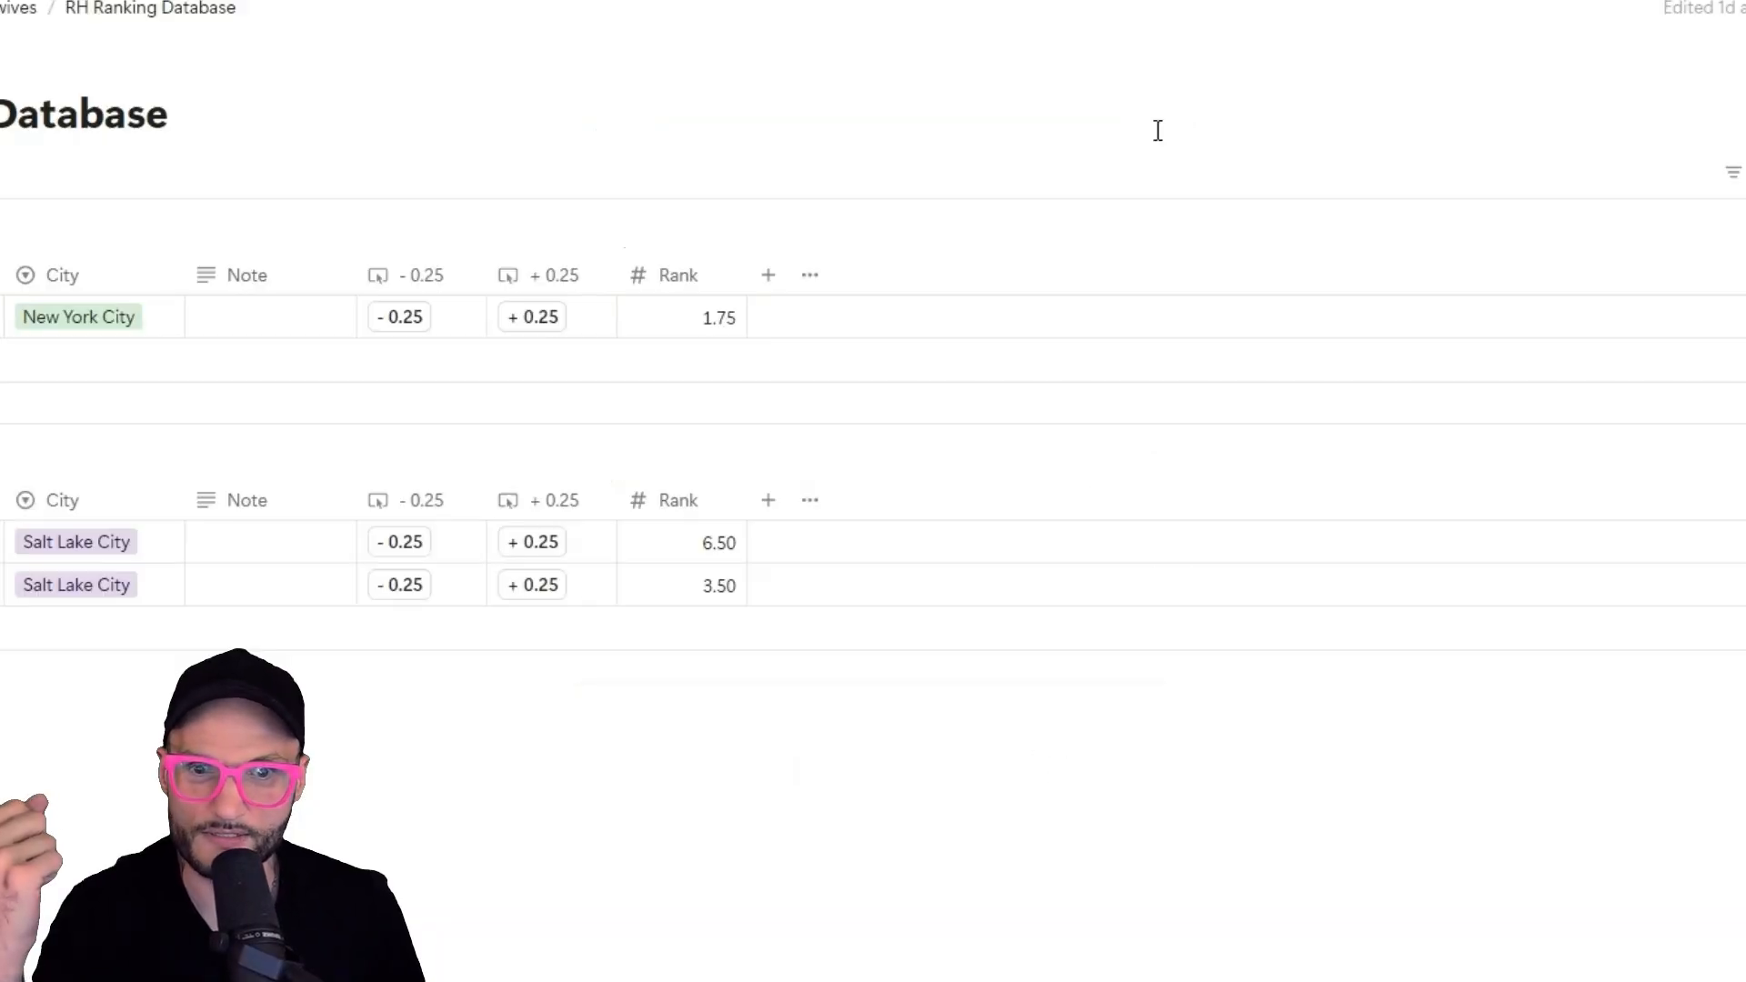
# Open the automation of the - 0.25 button property for viewing.
pyautogui.click(453, 587)
pyautogui.click(450, 515)
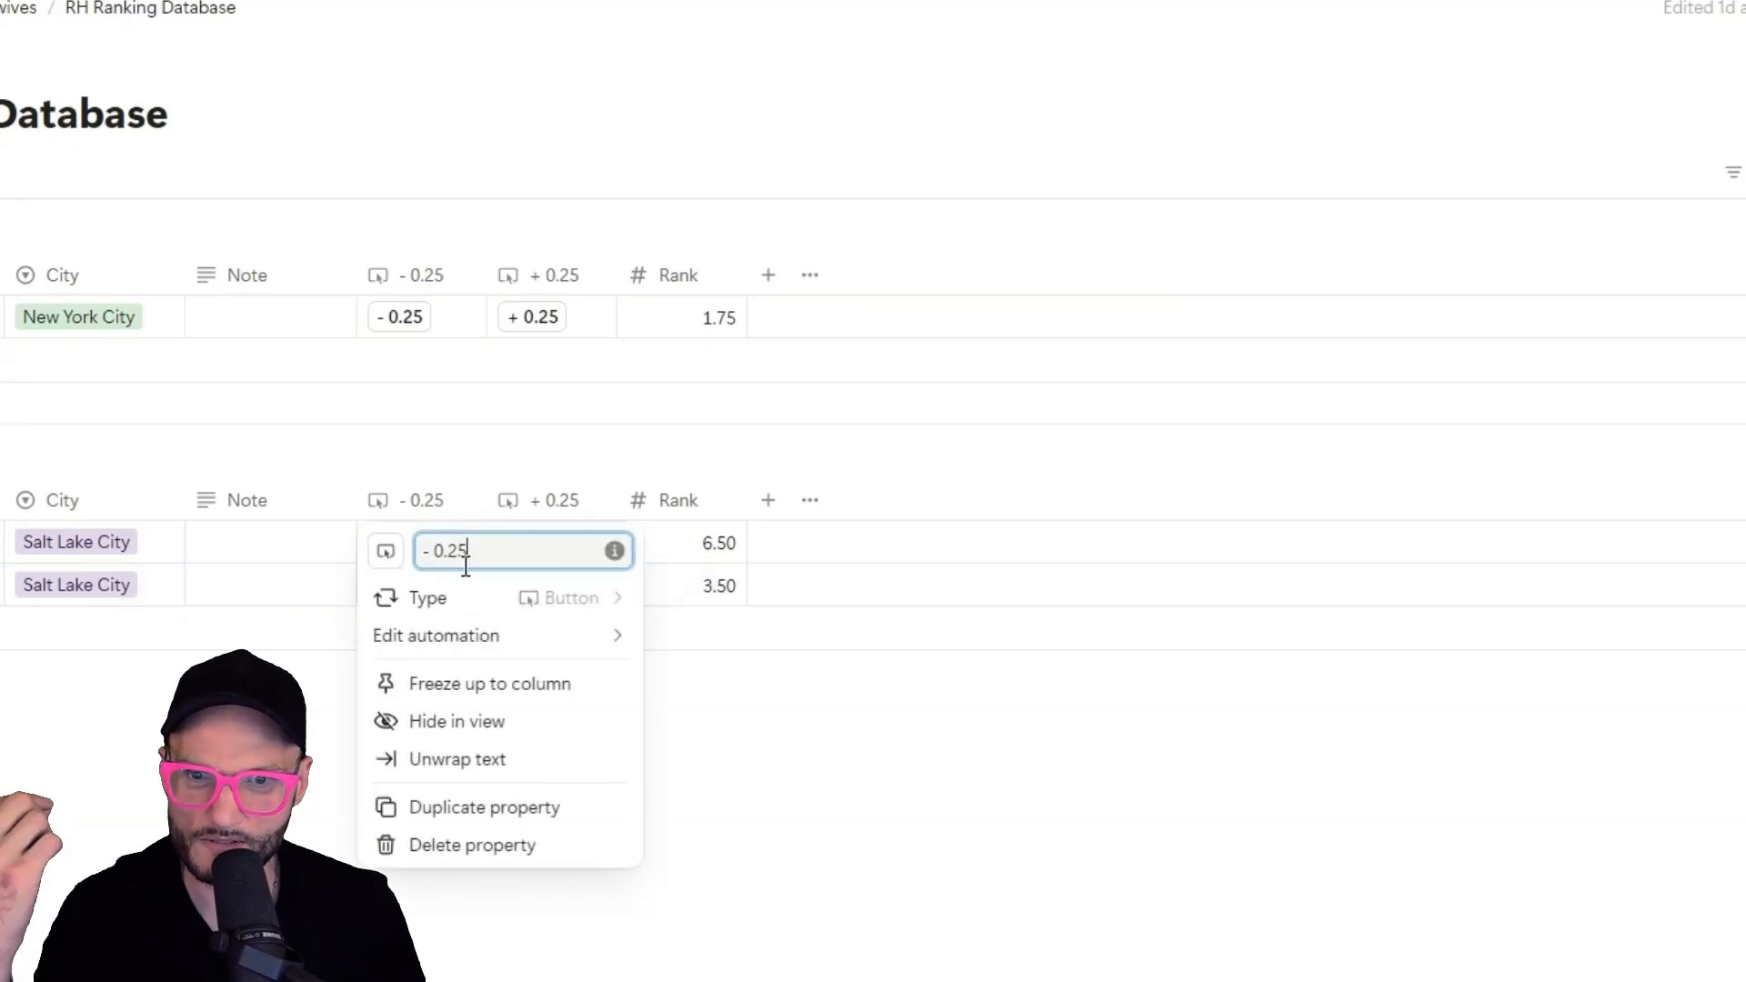
pyautogui.click(471, 631)
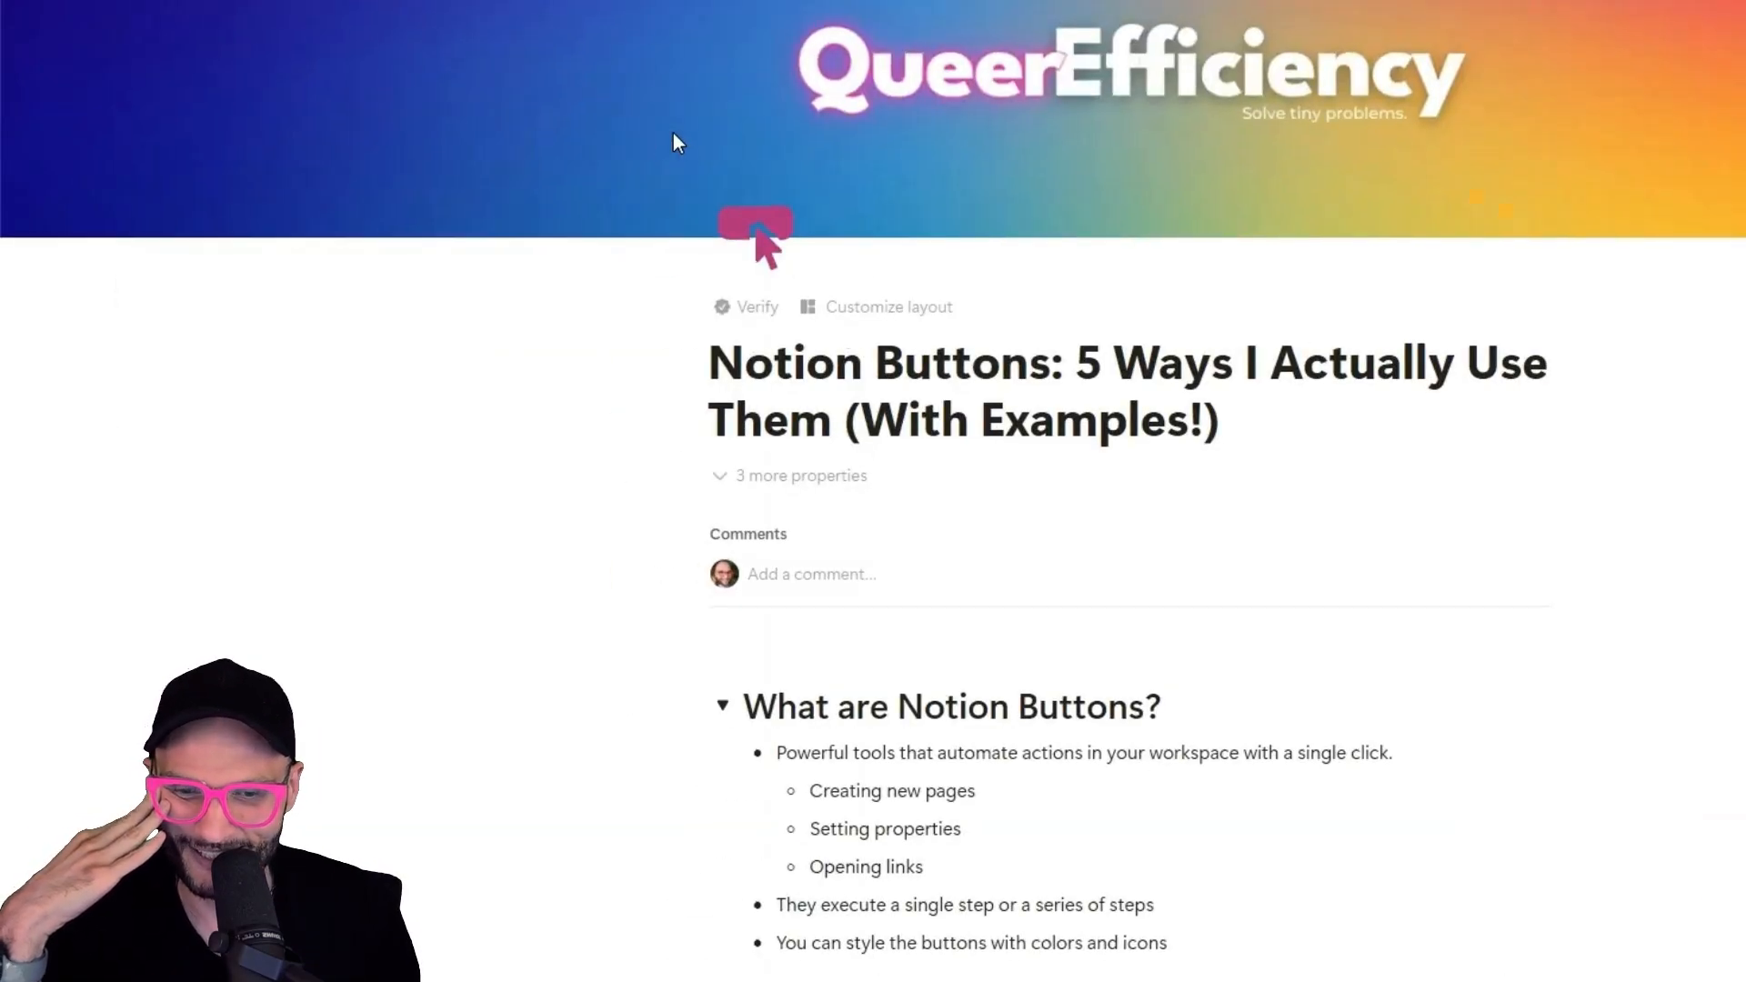
# Open the example page for the Data entry use case.
pyautogui.scroll(-15, 673, 136)
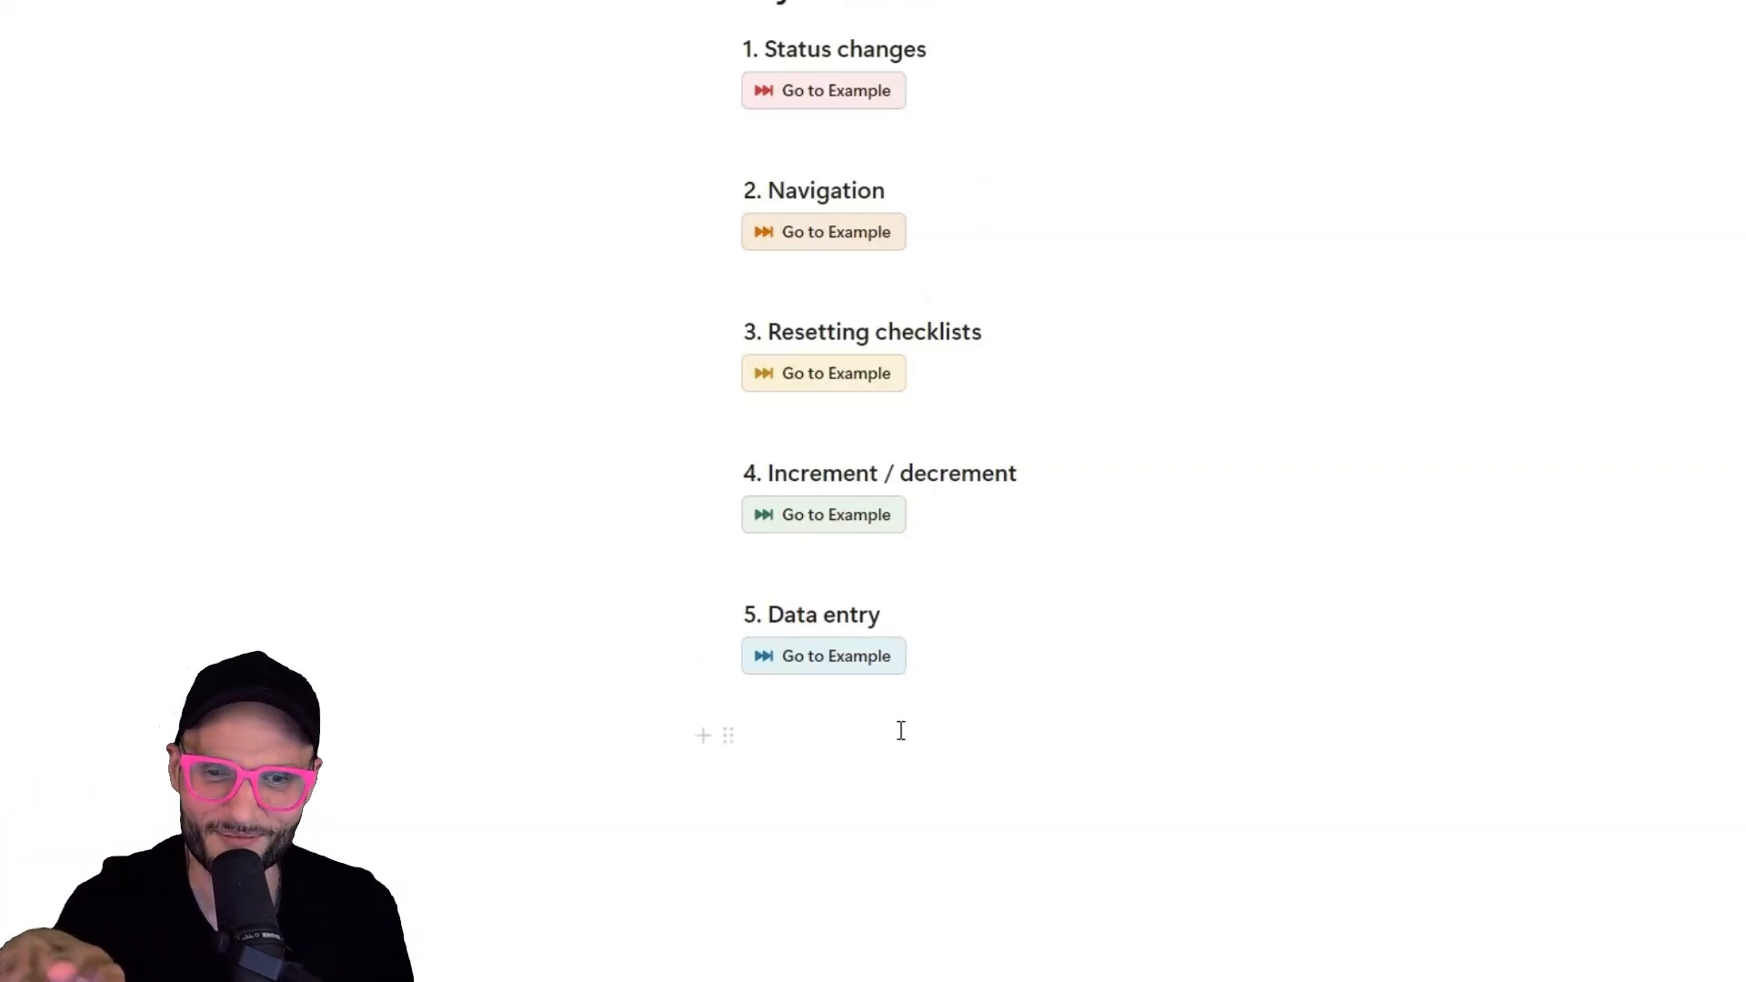
pyautogui.moveTo(819, 664)
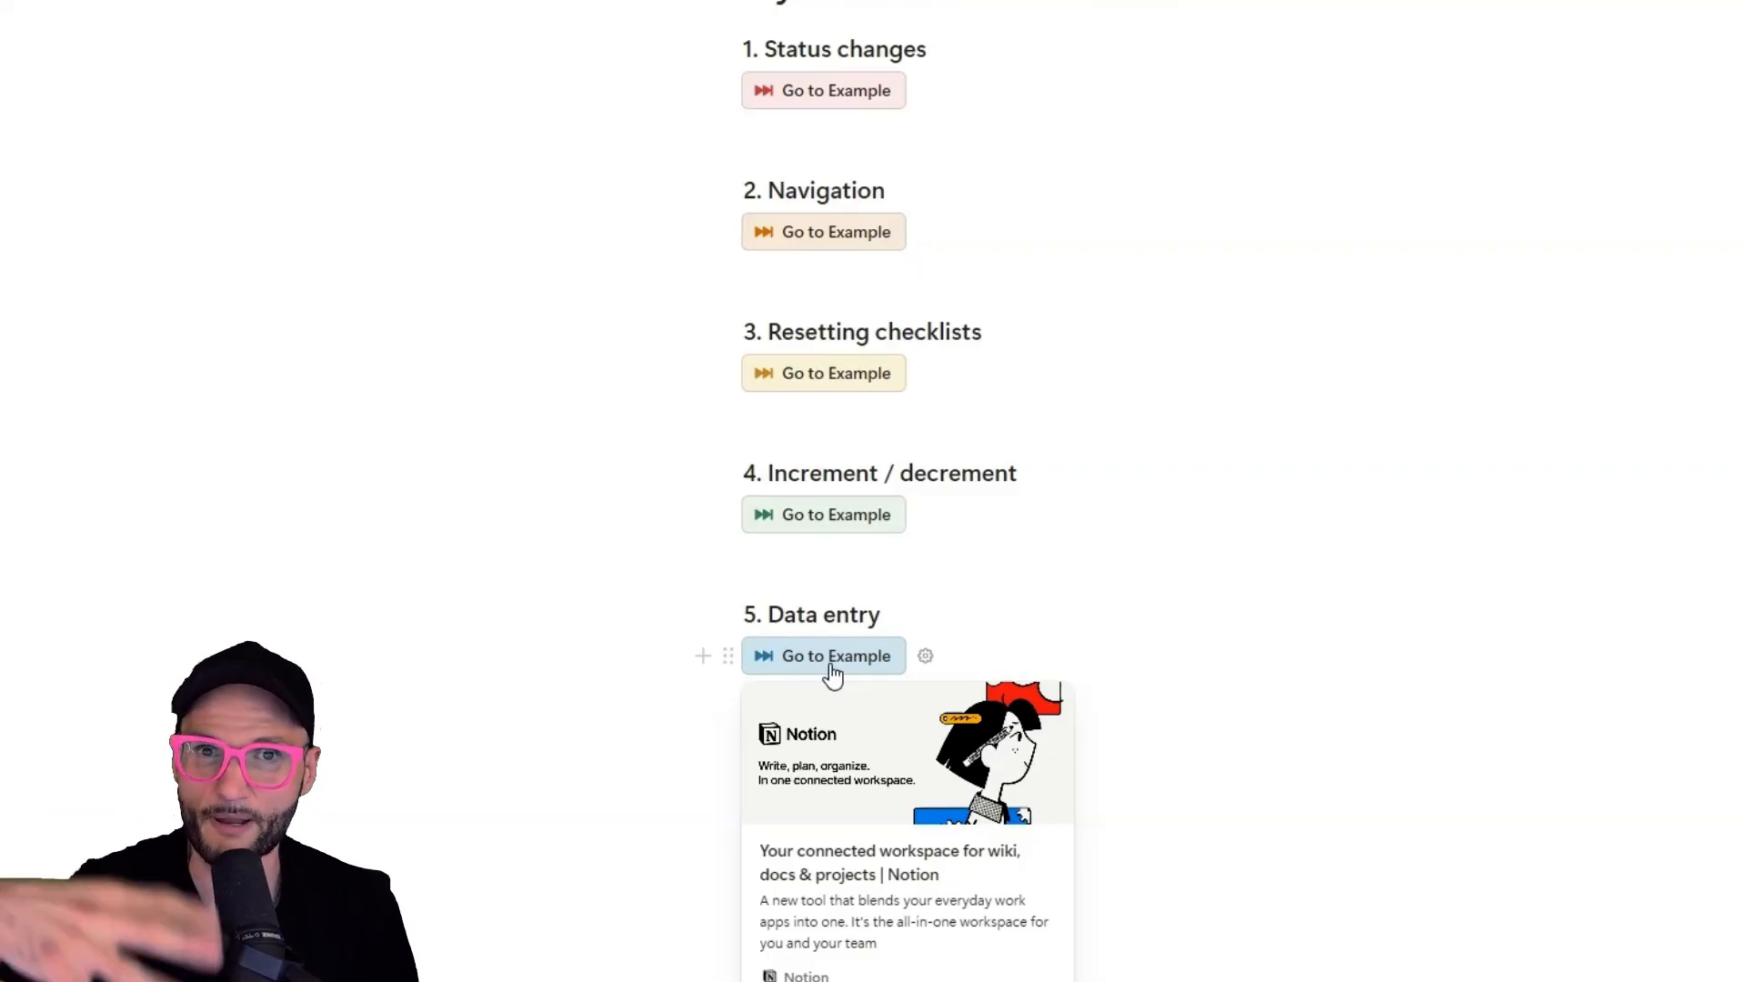
pyautogui.click(836, 672)
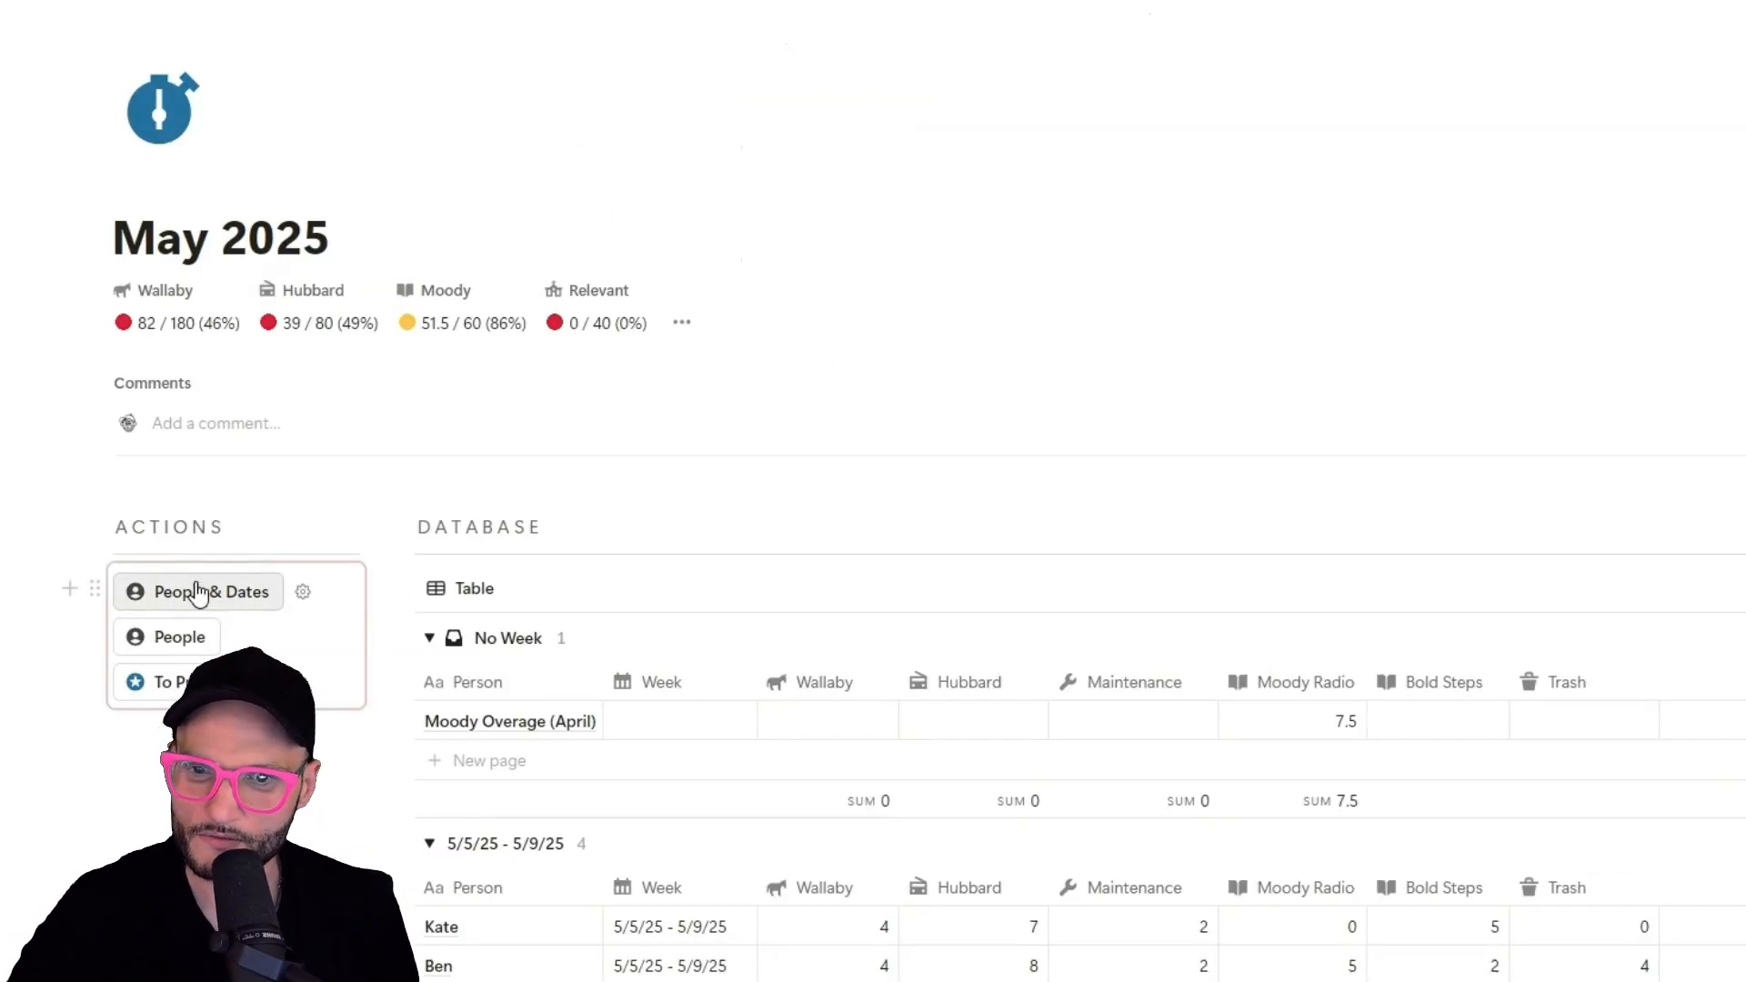
# Run the People button on the May 2025 page, and delete the four undated person rows it adds under No Week.
pyautogui.scroll(-3, 198, 596)
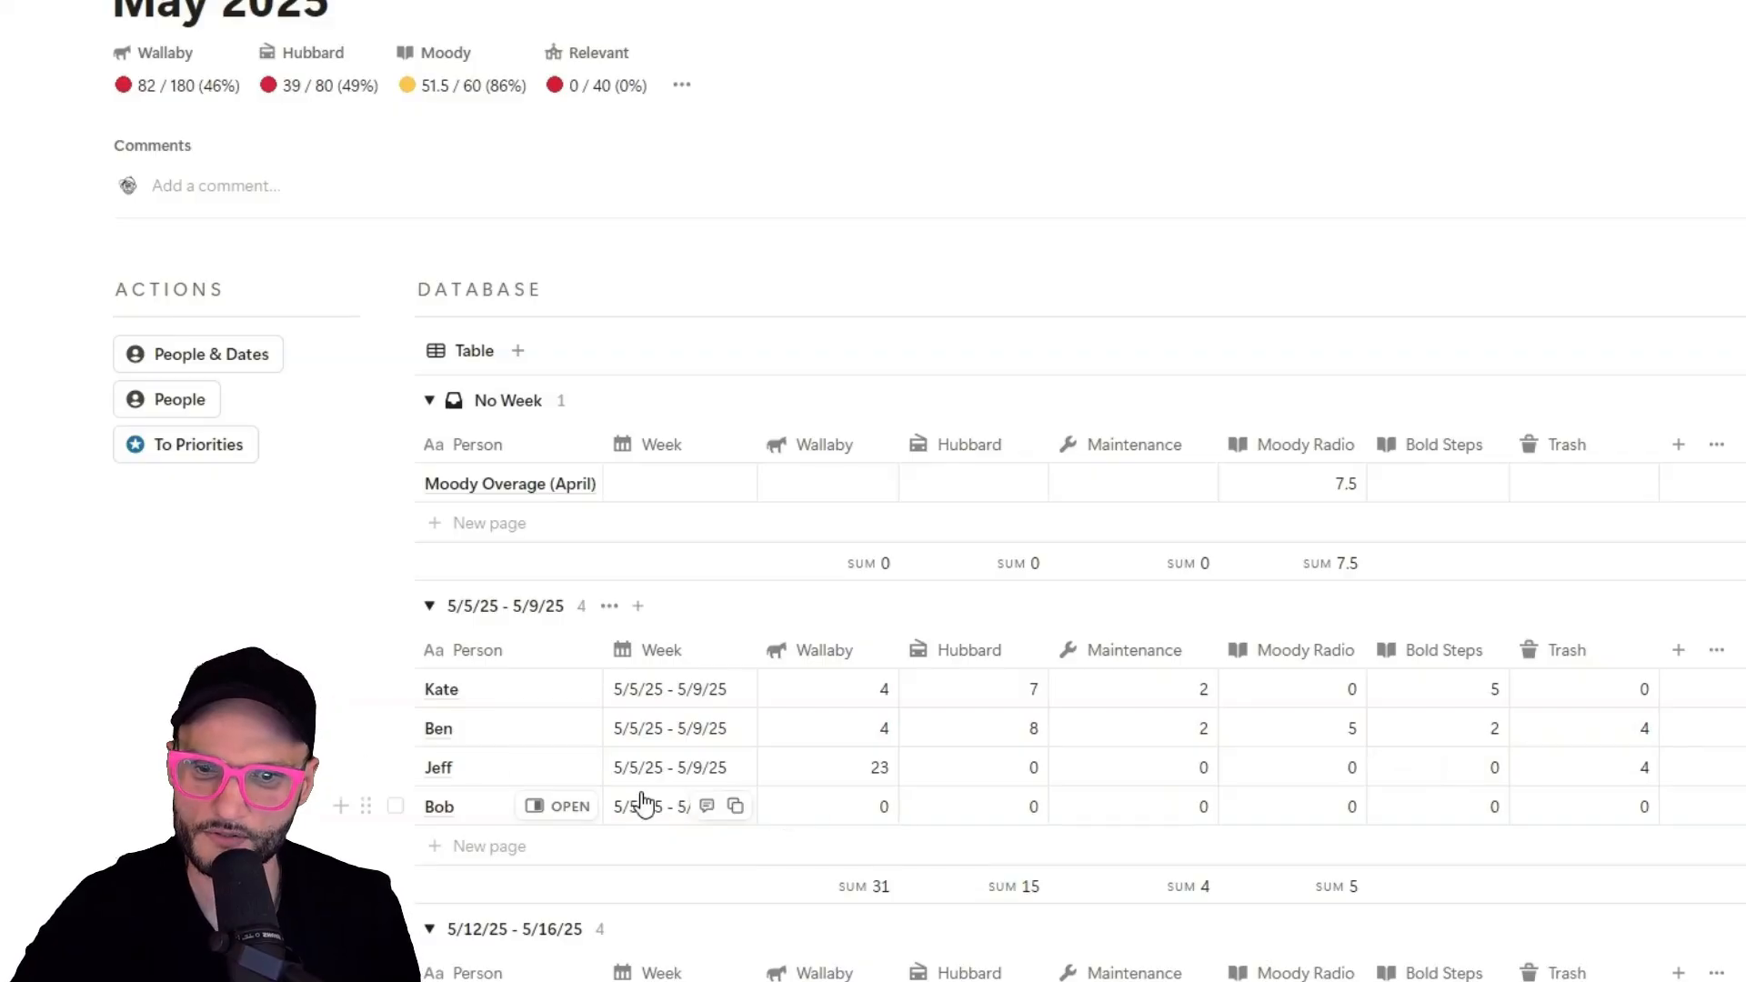
pyautogui.scroll(-8, 530, 628)
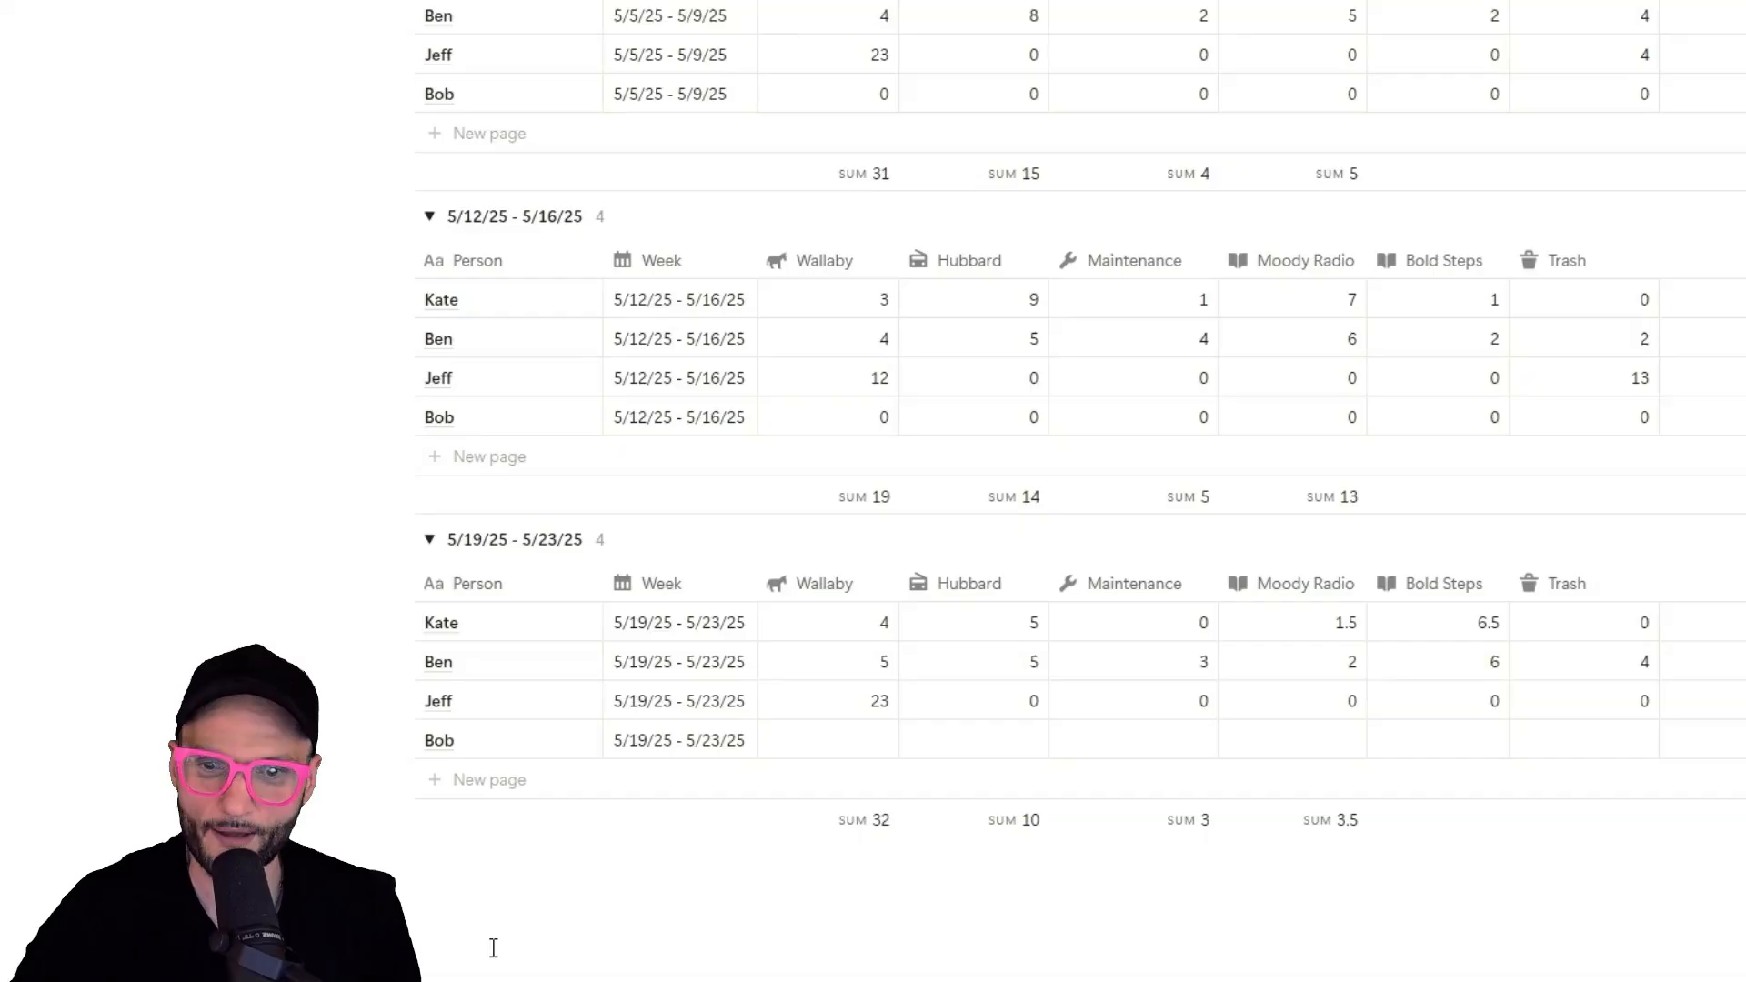
pyautogui.scroll(5, 524, 781)
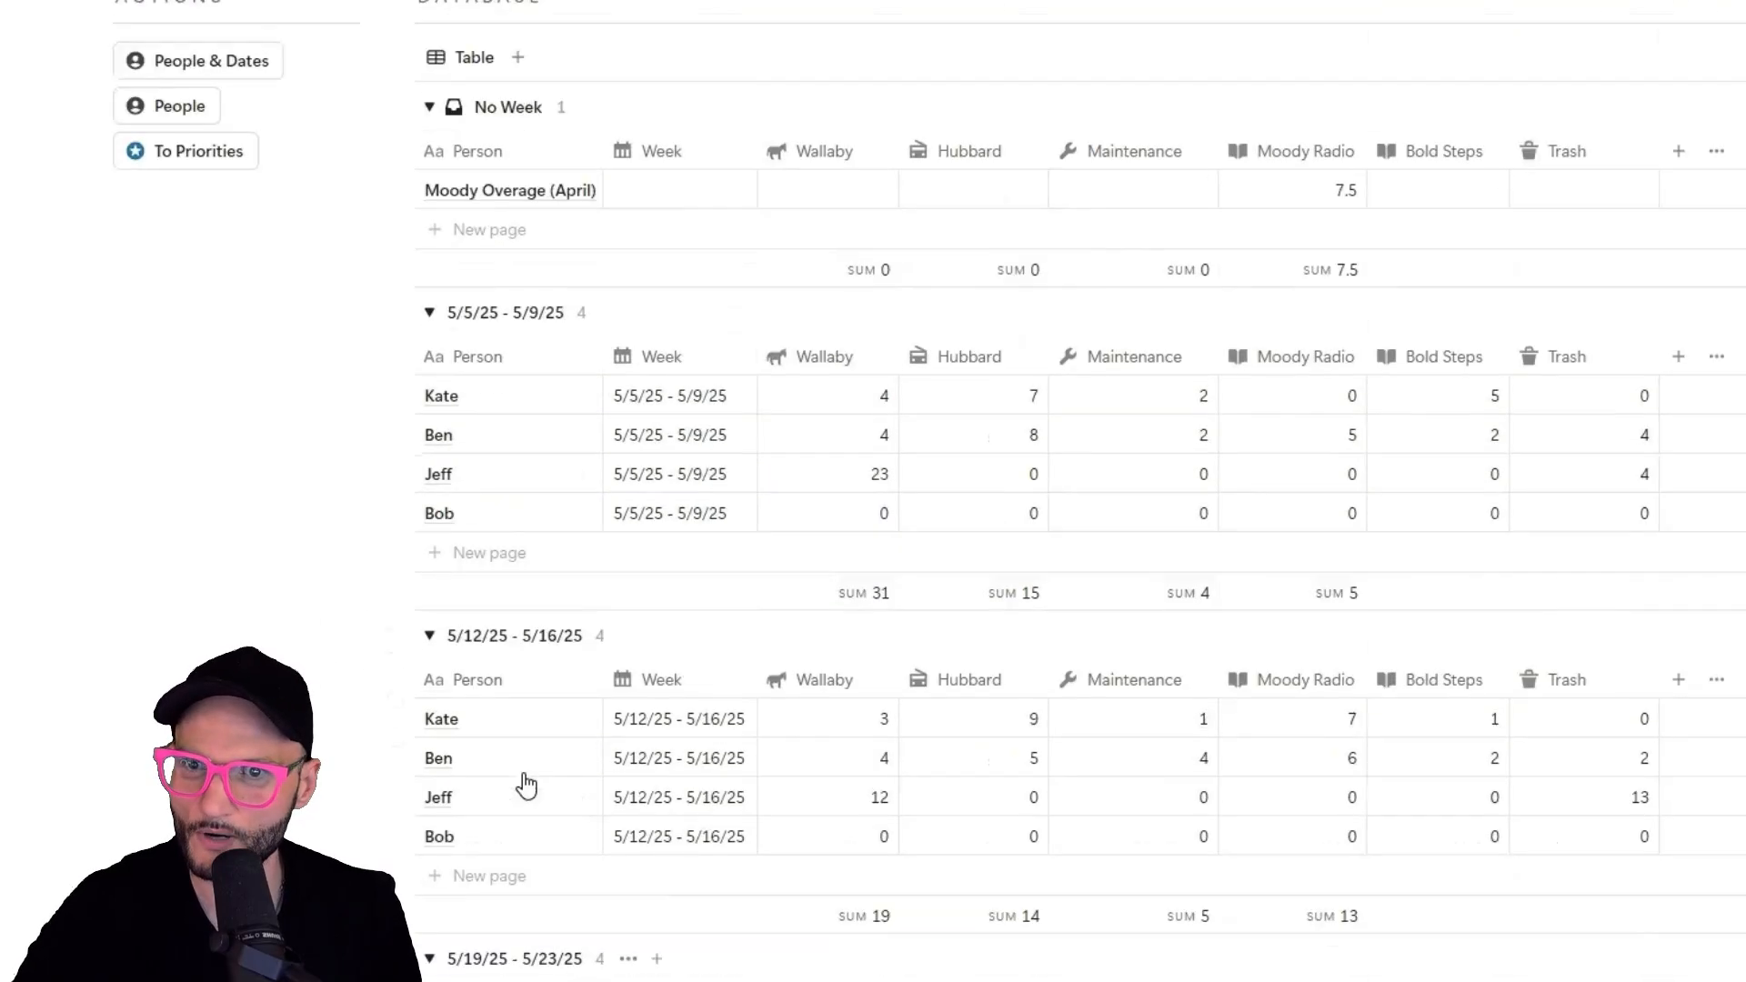
pyautogui.scroll(5, 525, 784)
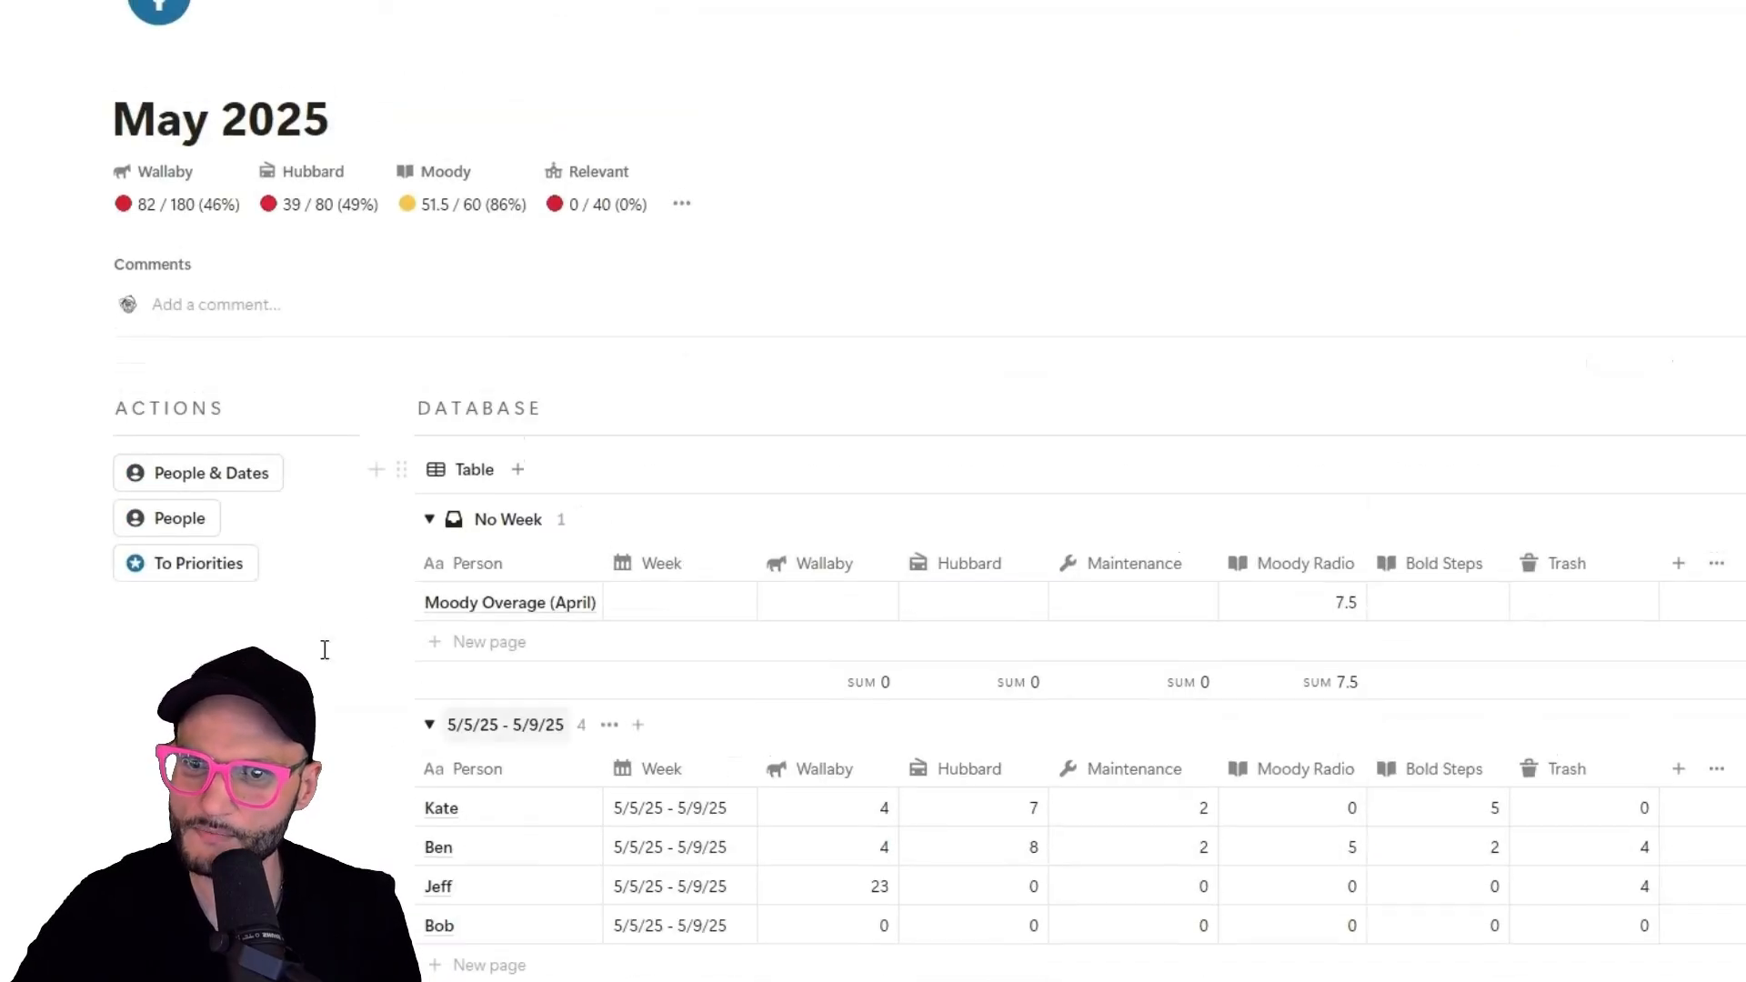
pyautogui.click(179, 520)
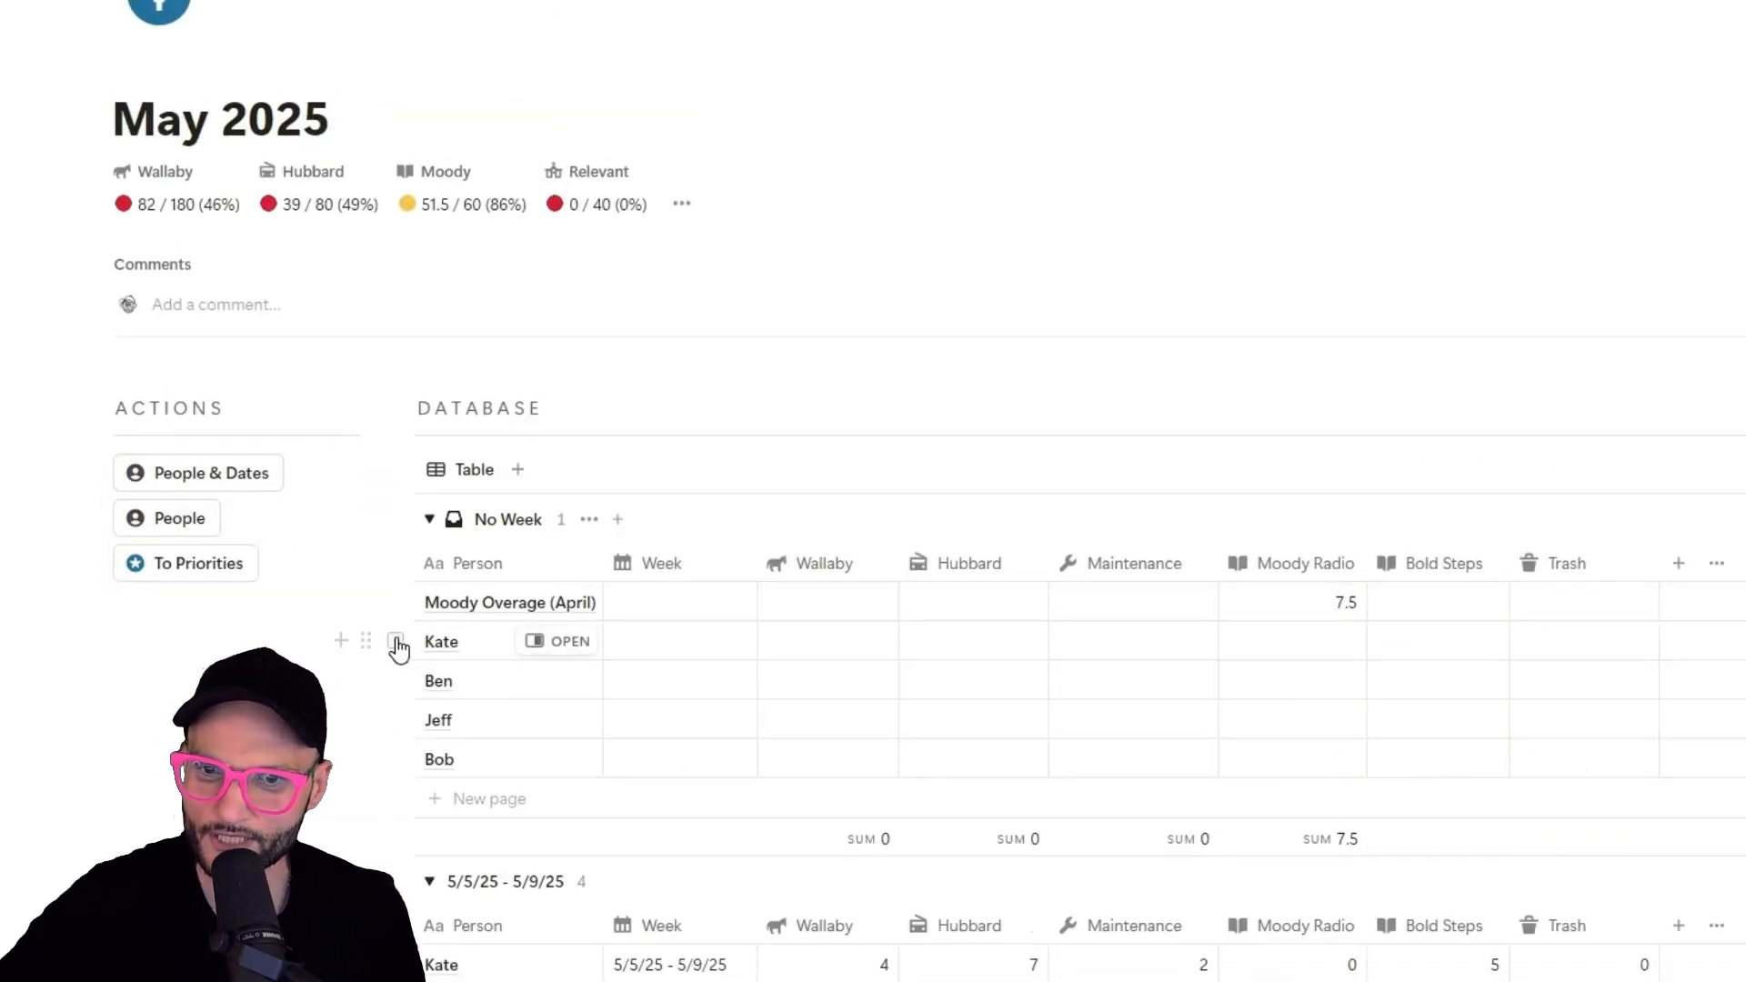
pyautogui.click(396, 641)
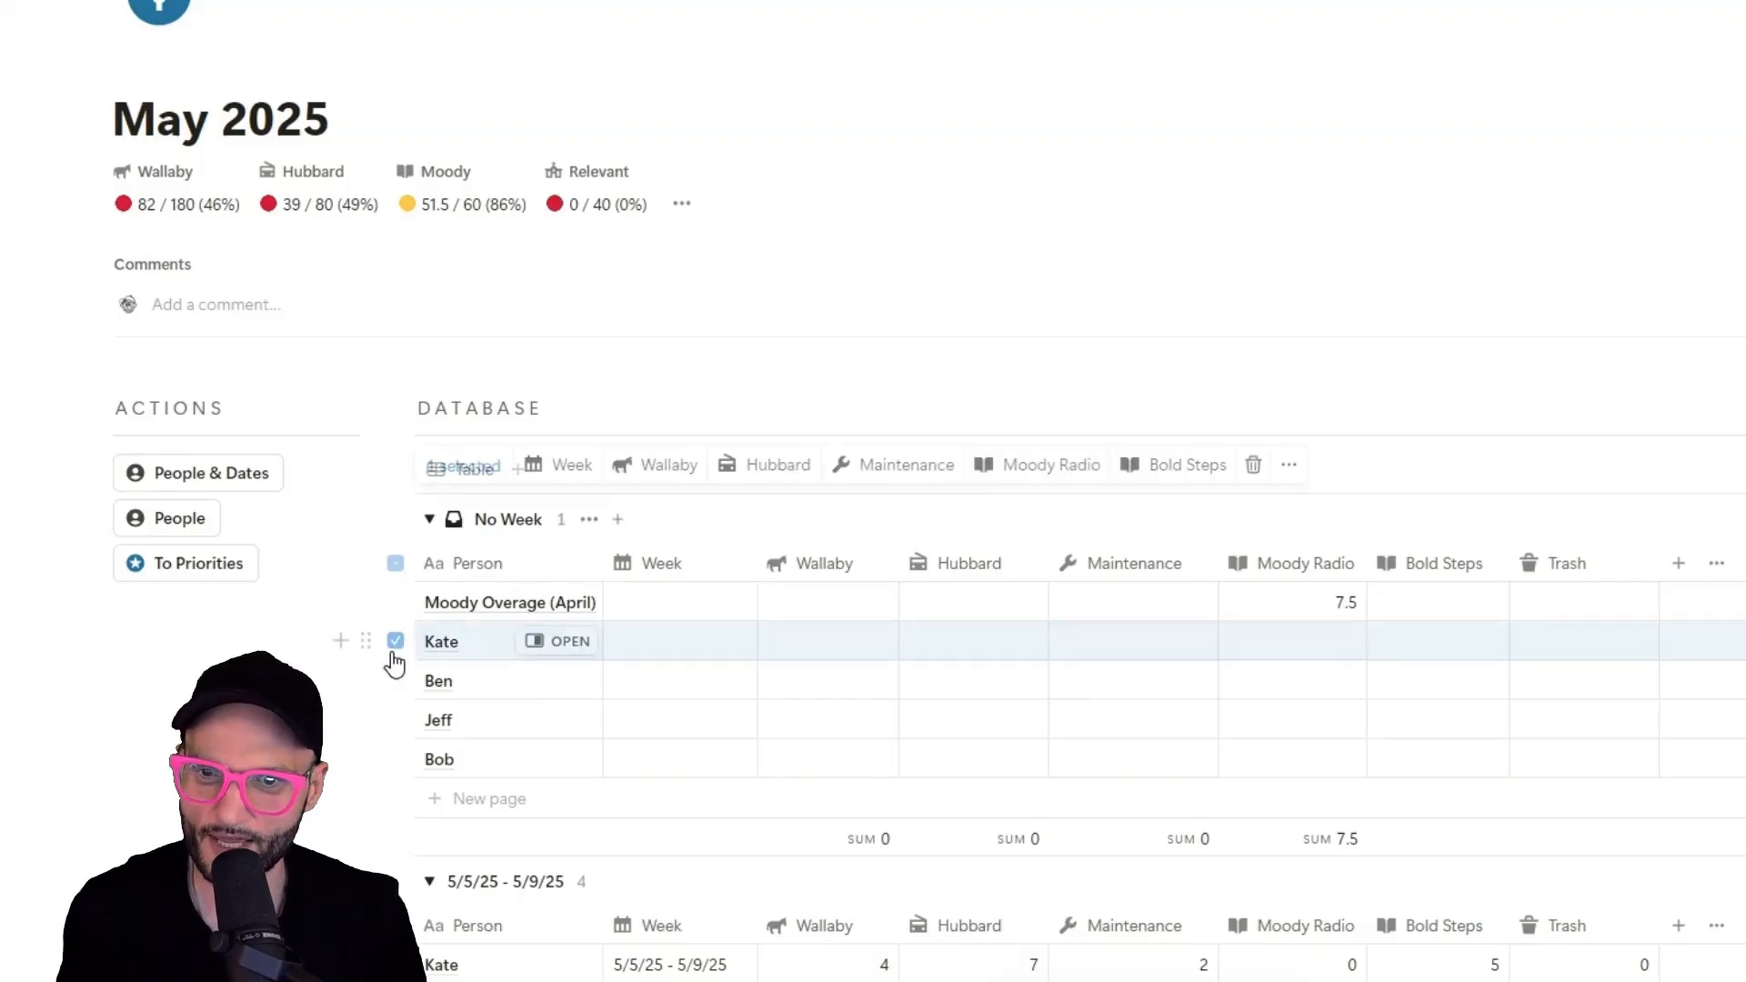
pyautogui.keyDown('shift'); pyautogui.click(395, 760); pyautogui.keyUp('shift')
pyautogui.press('Delete')
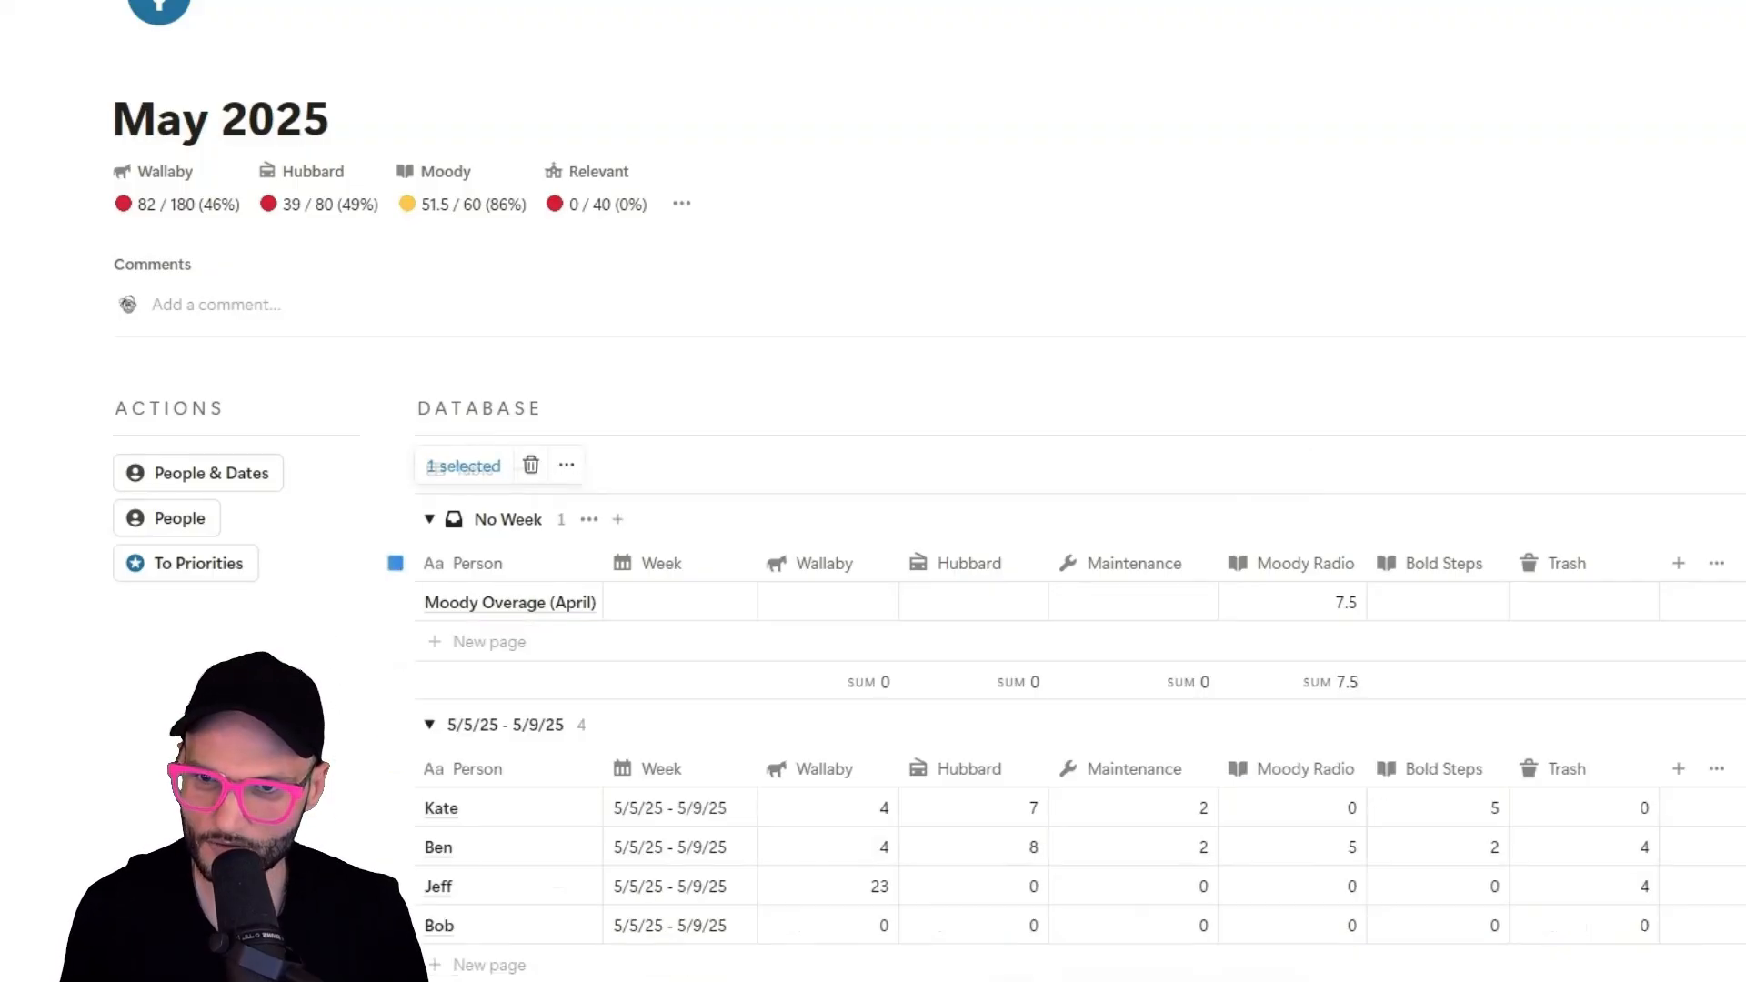
# Run the People & Dates button, and delete the four person rows it adds in the 5/19/25 - 5/30/25 group.
pyautogui.click(201, 489)
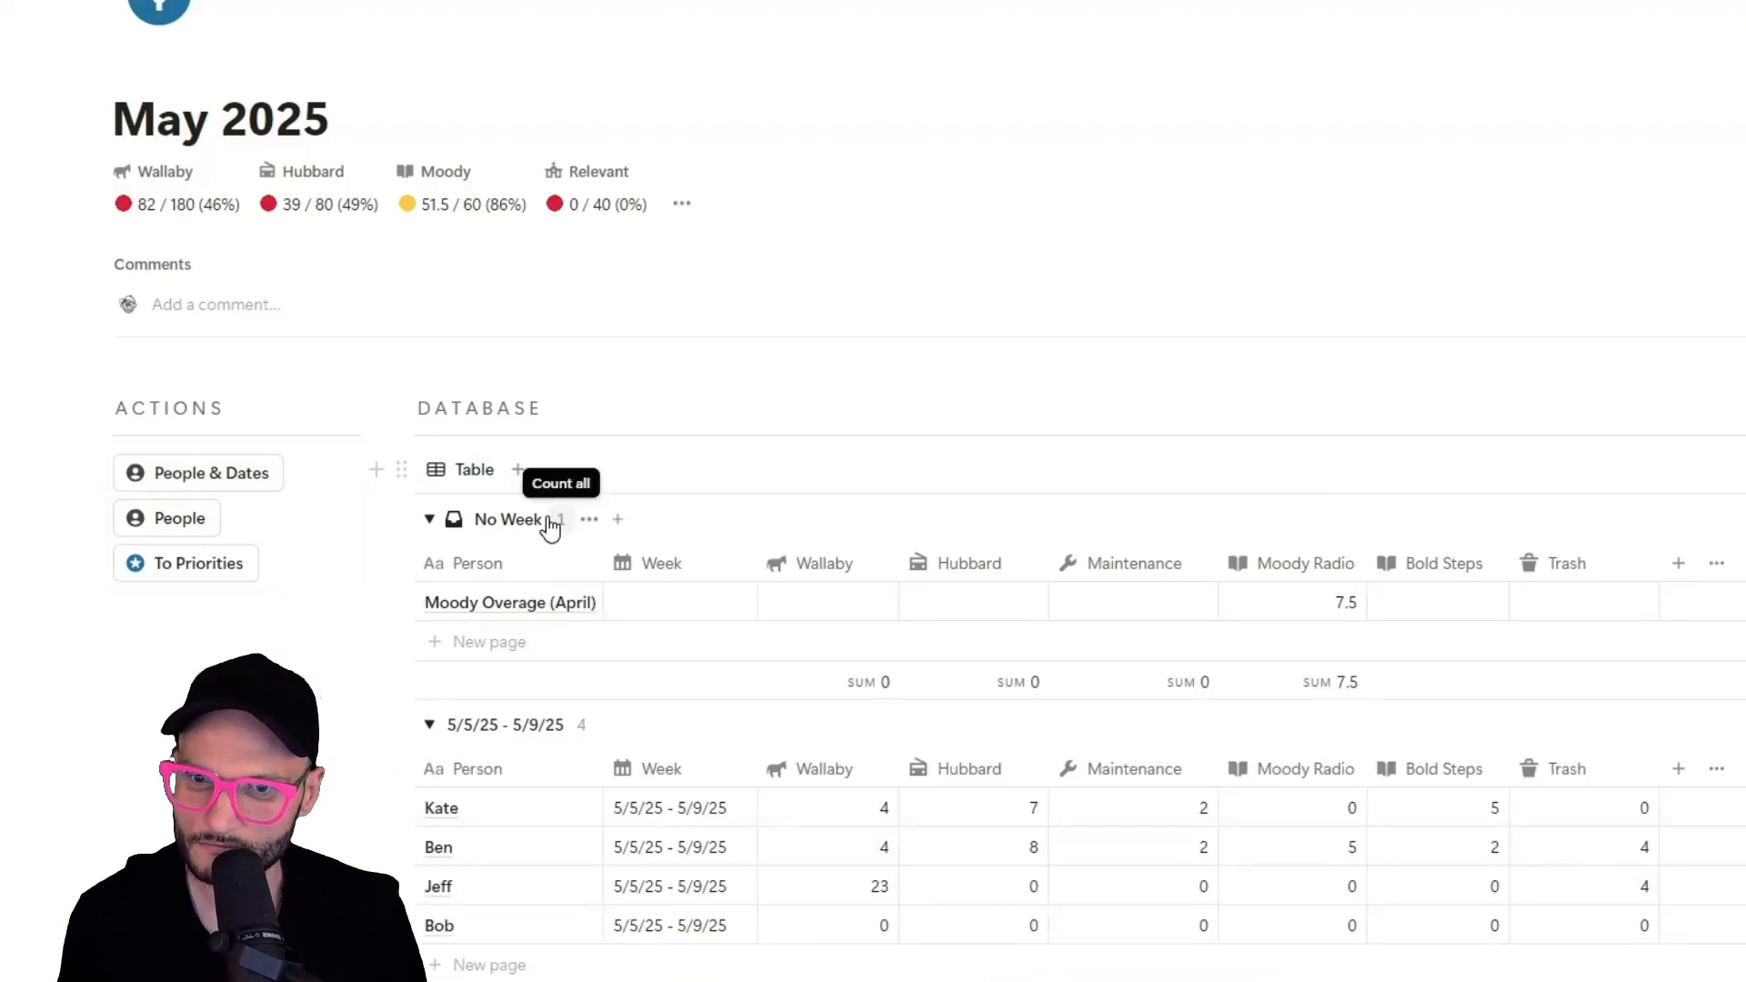
pyautogui.scroll(-10, 546, 519)
pyautogui.scroll(-2, 550, 528)
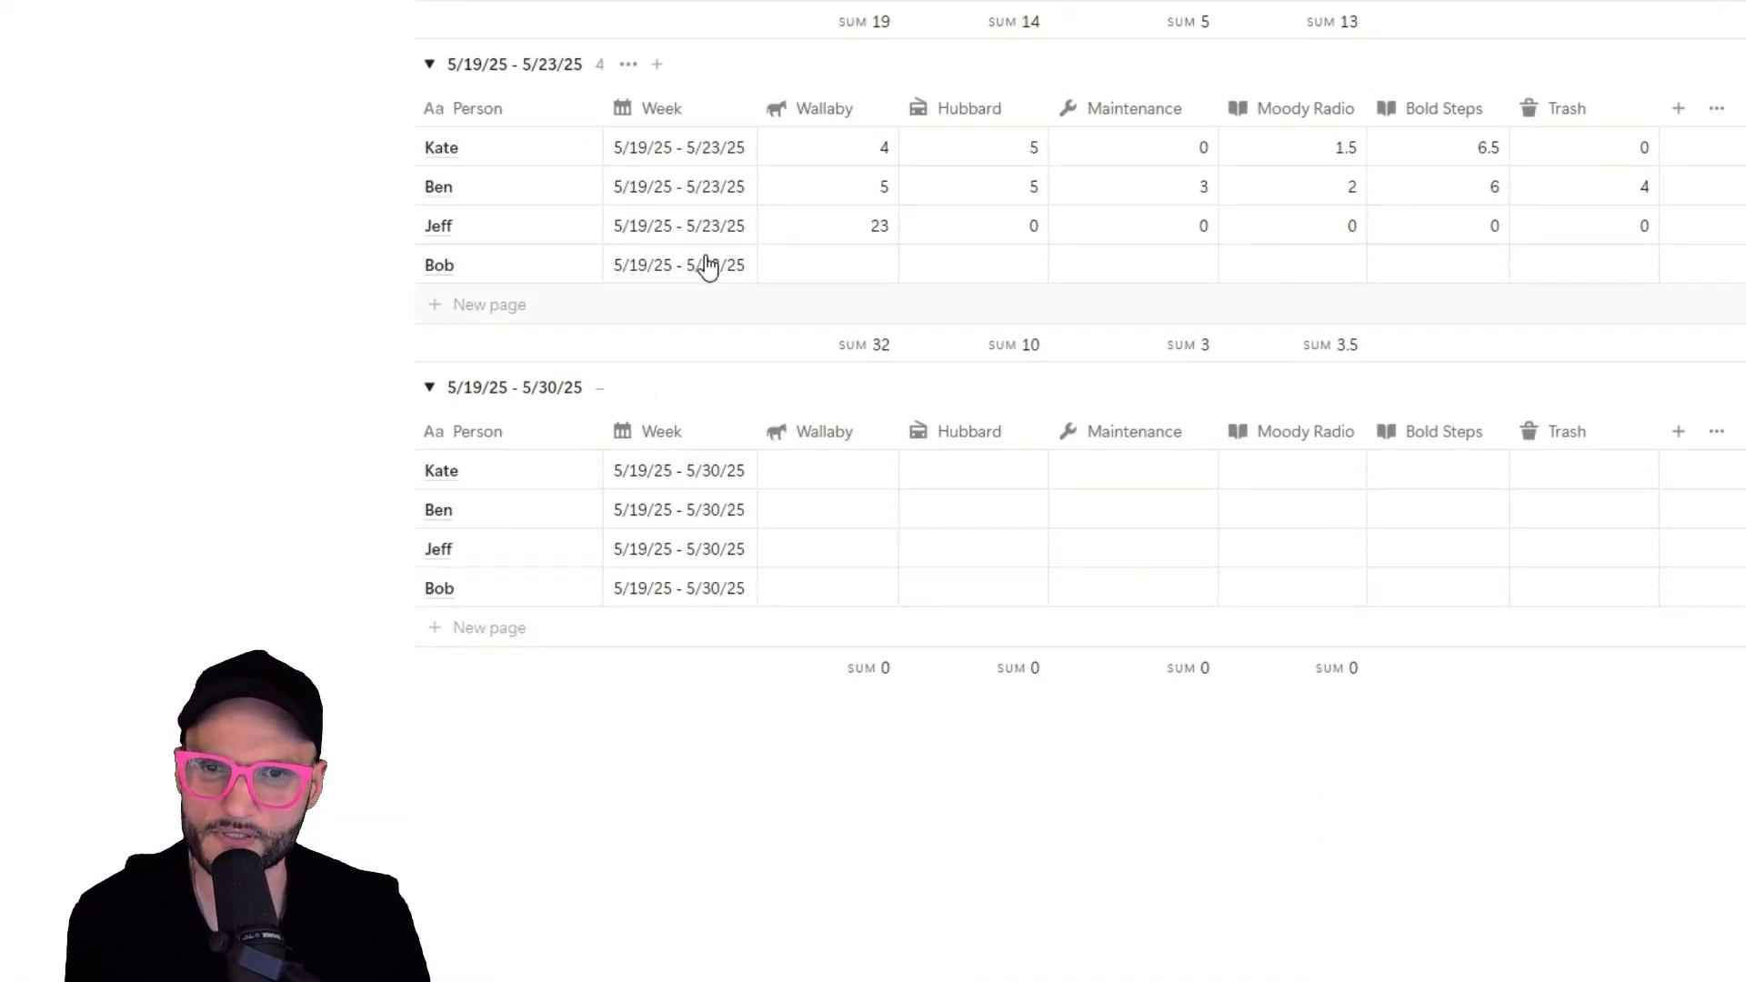
pyautogui.click(395, 471)
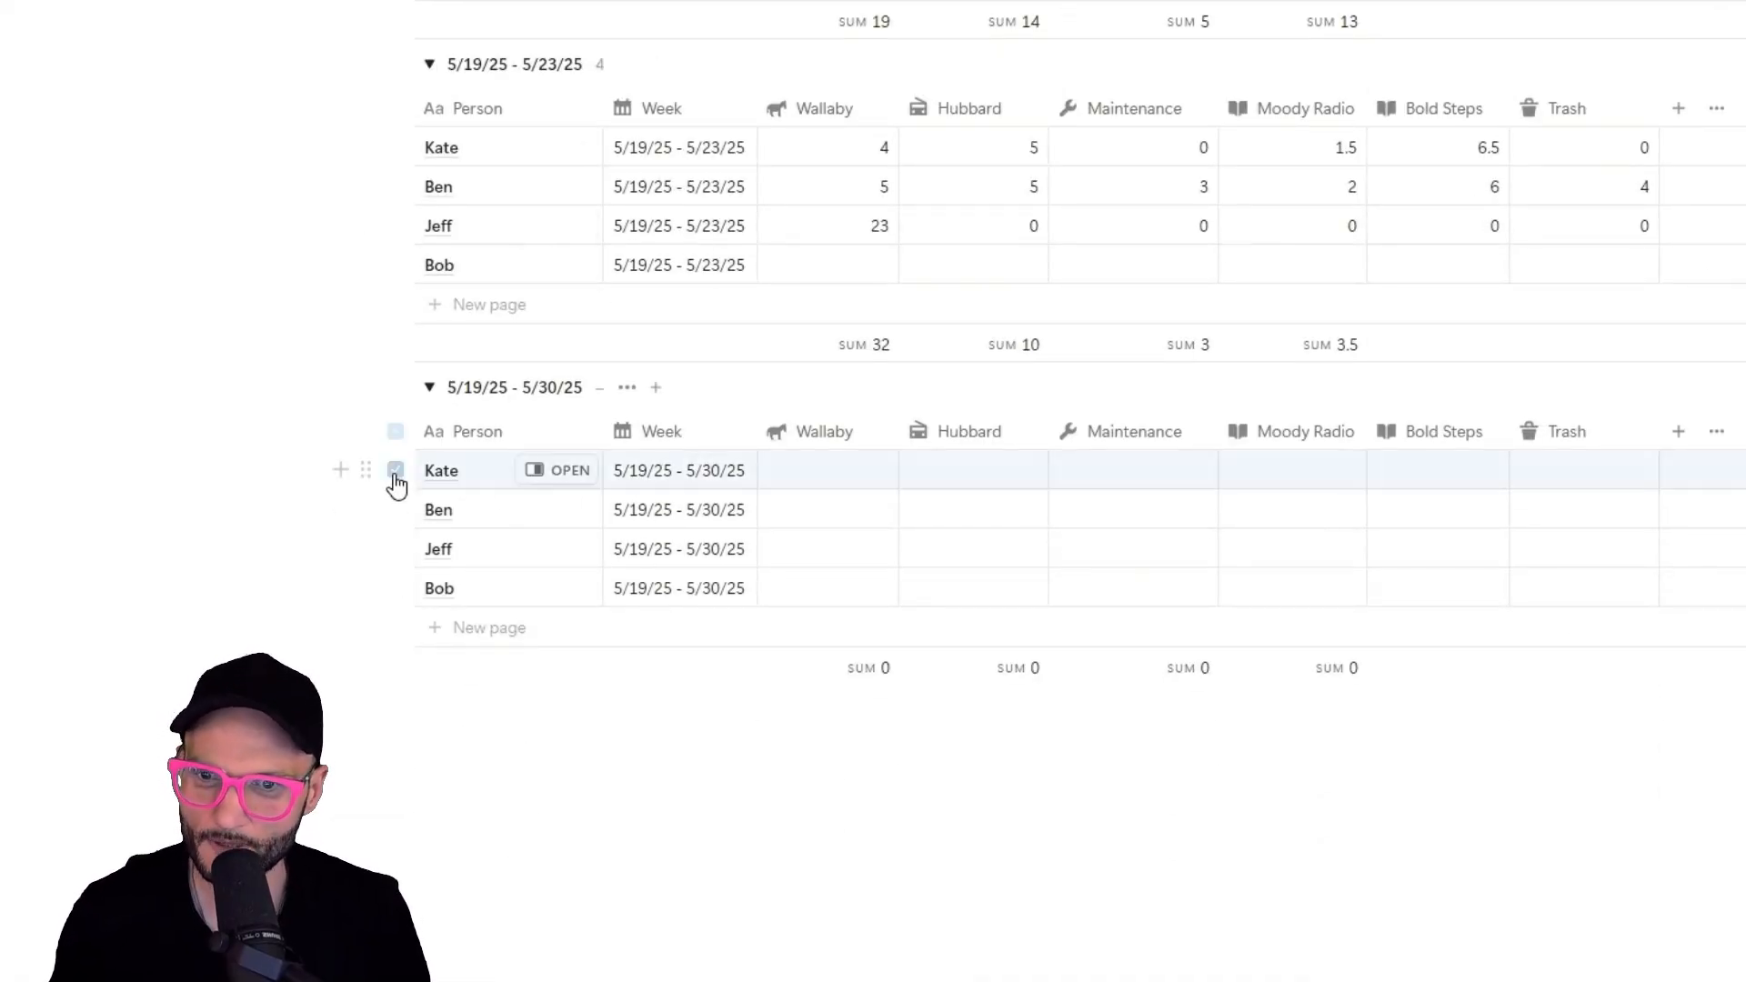
pyautogui.keyDown('shift'); pyautogui.click(398, 588); pyautogui.keyUp('shift')
pyautogui.press('Delete')
# Examine the People & Dates button's dateMonday and dateToday variables and its Add page actions, and close the configuration unchanged.
pyautogui.scroll(10, 309, 509)
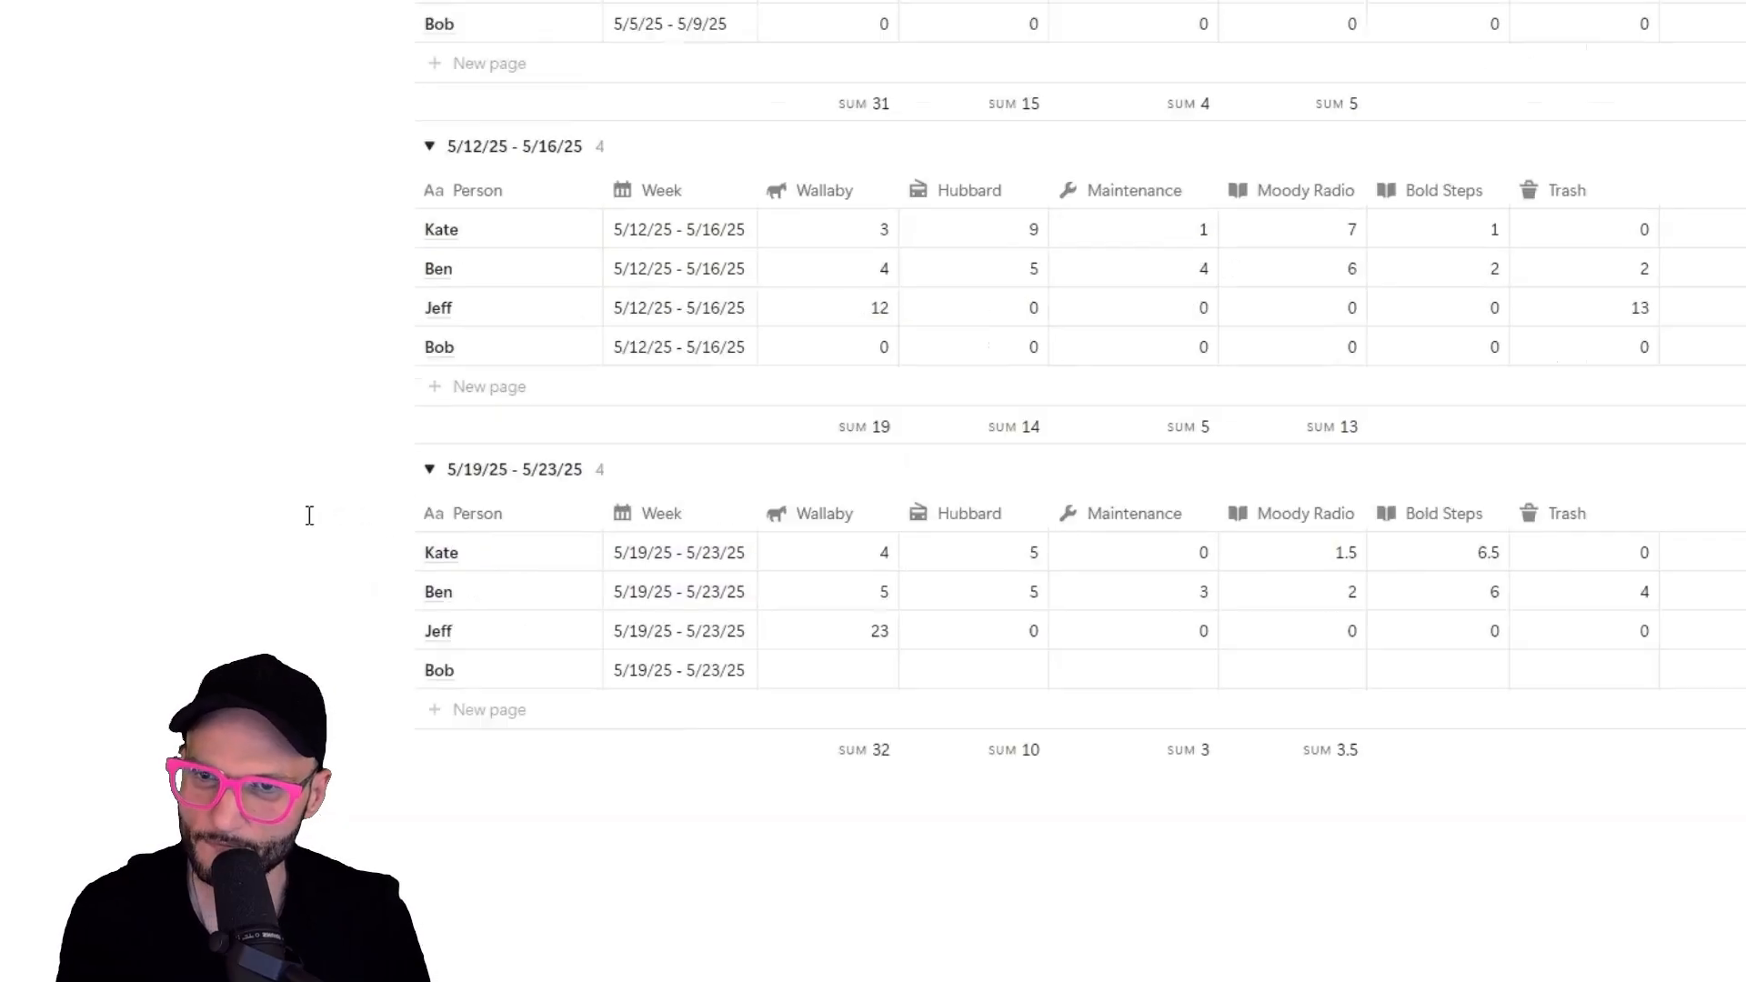
pyautogui.click(303, 371)
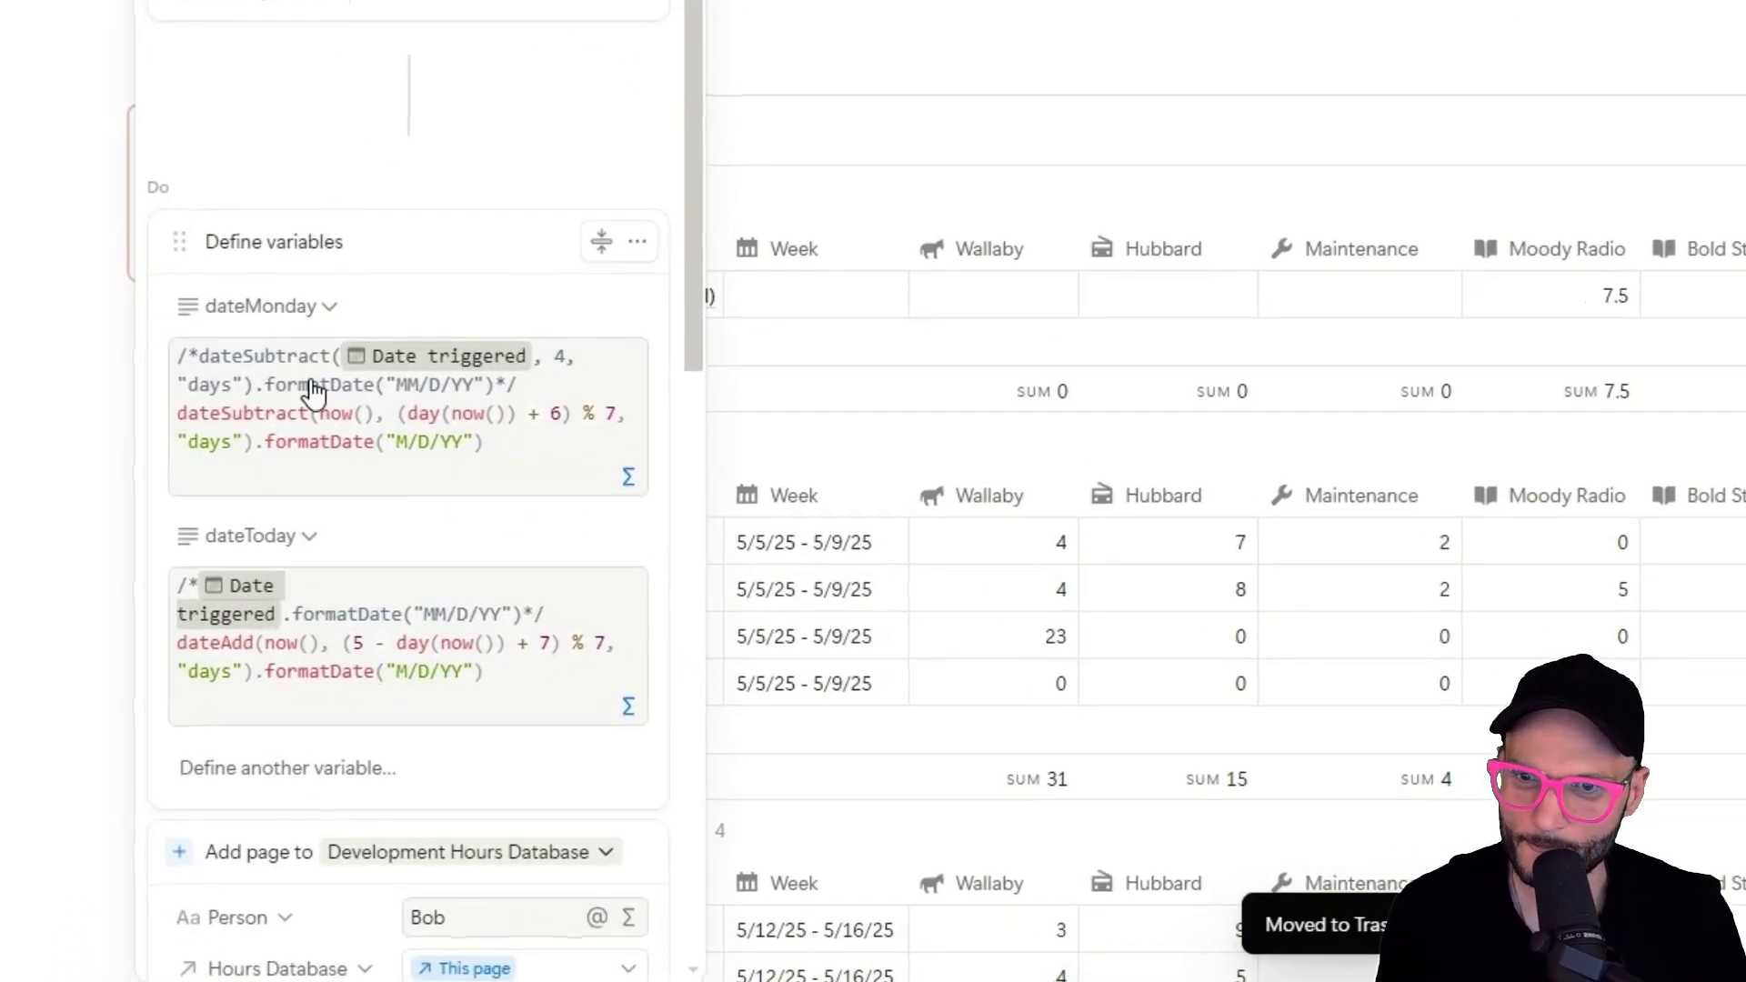
pyautogui.click(440, 390)
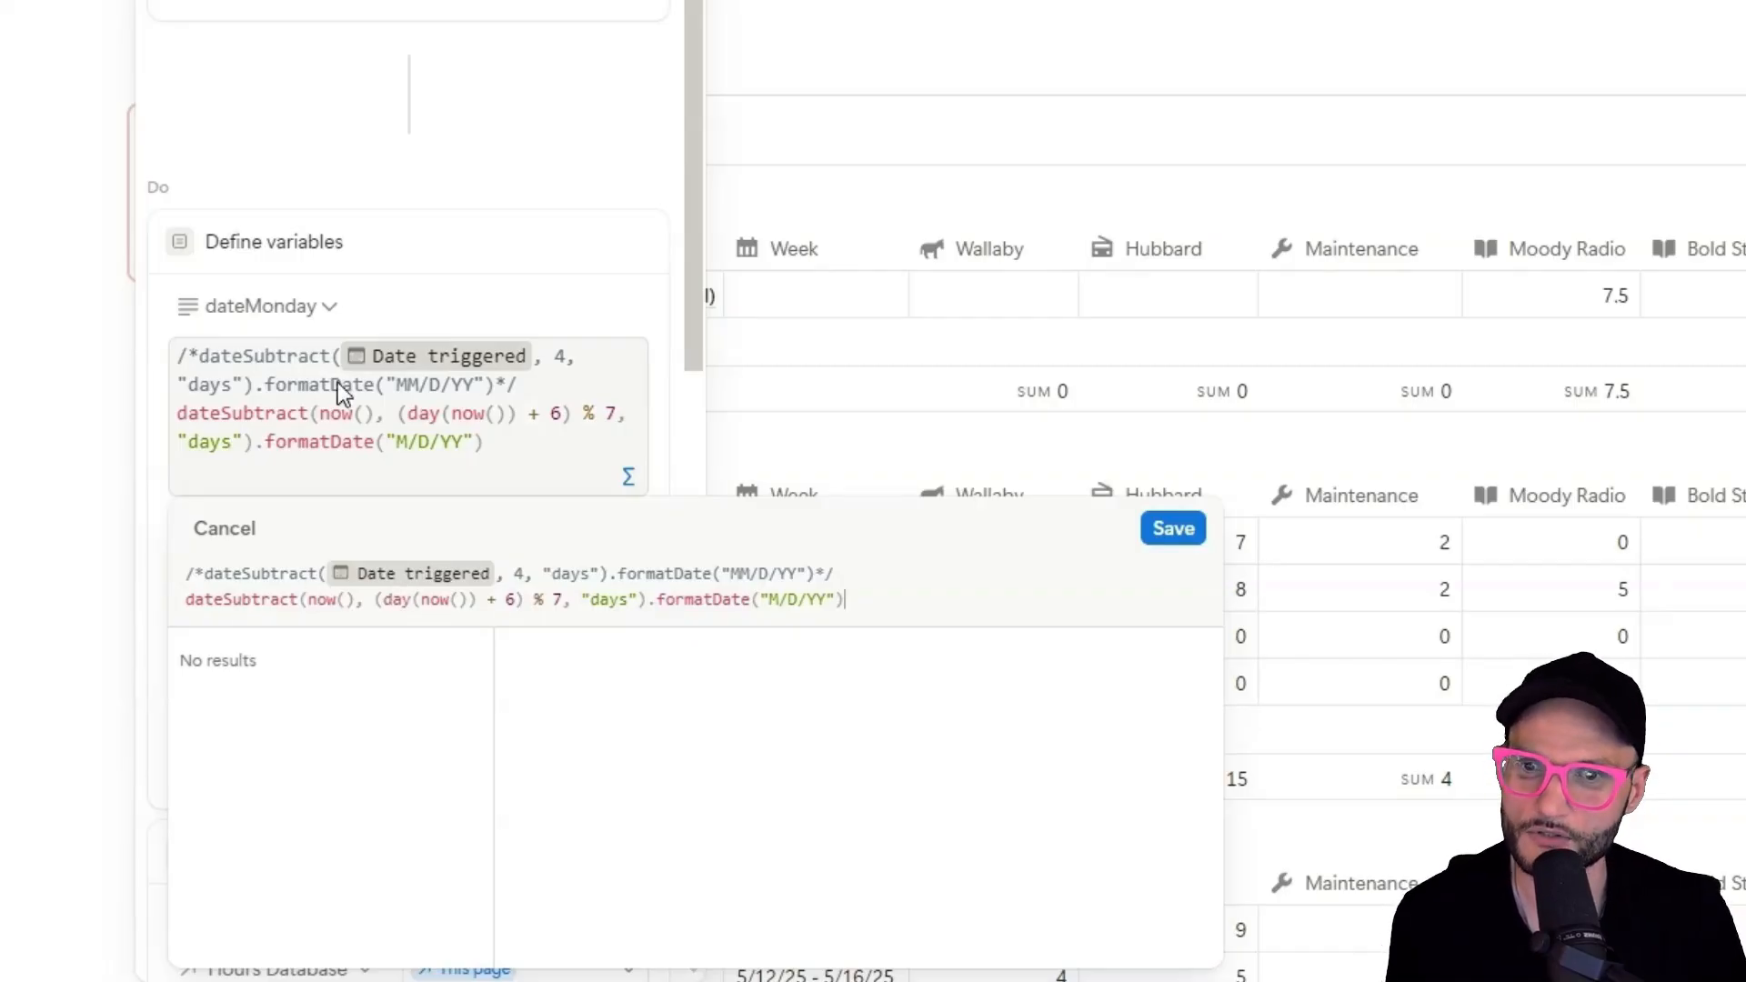
pyautogui.click(457, 224)
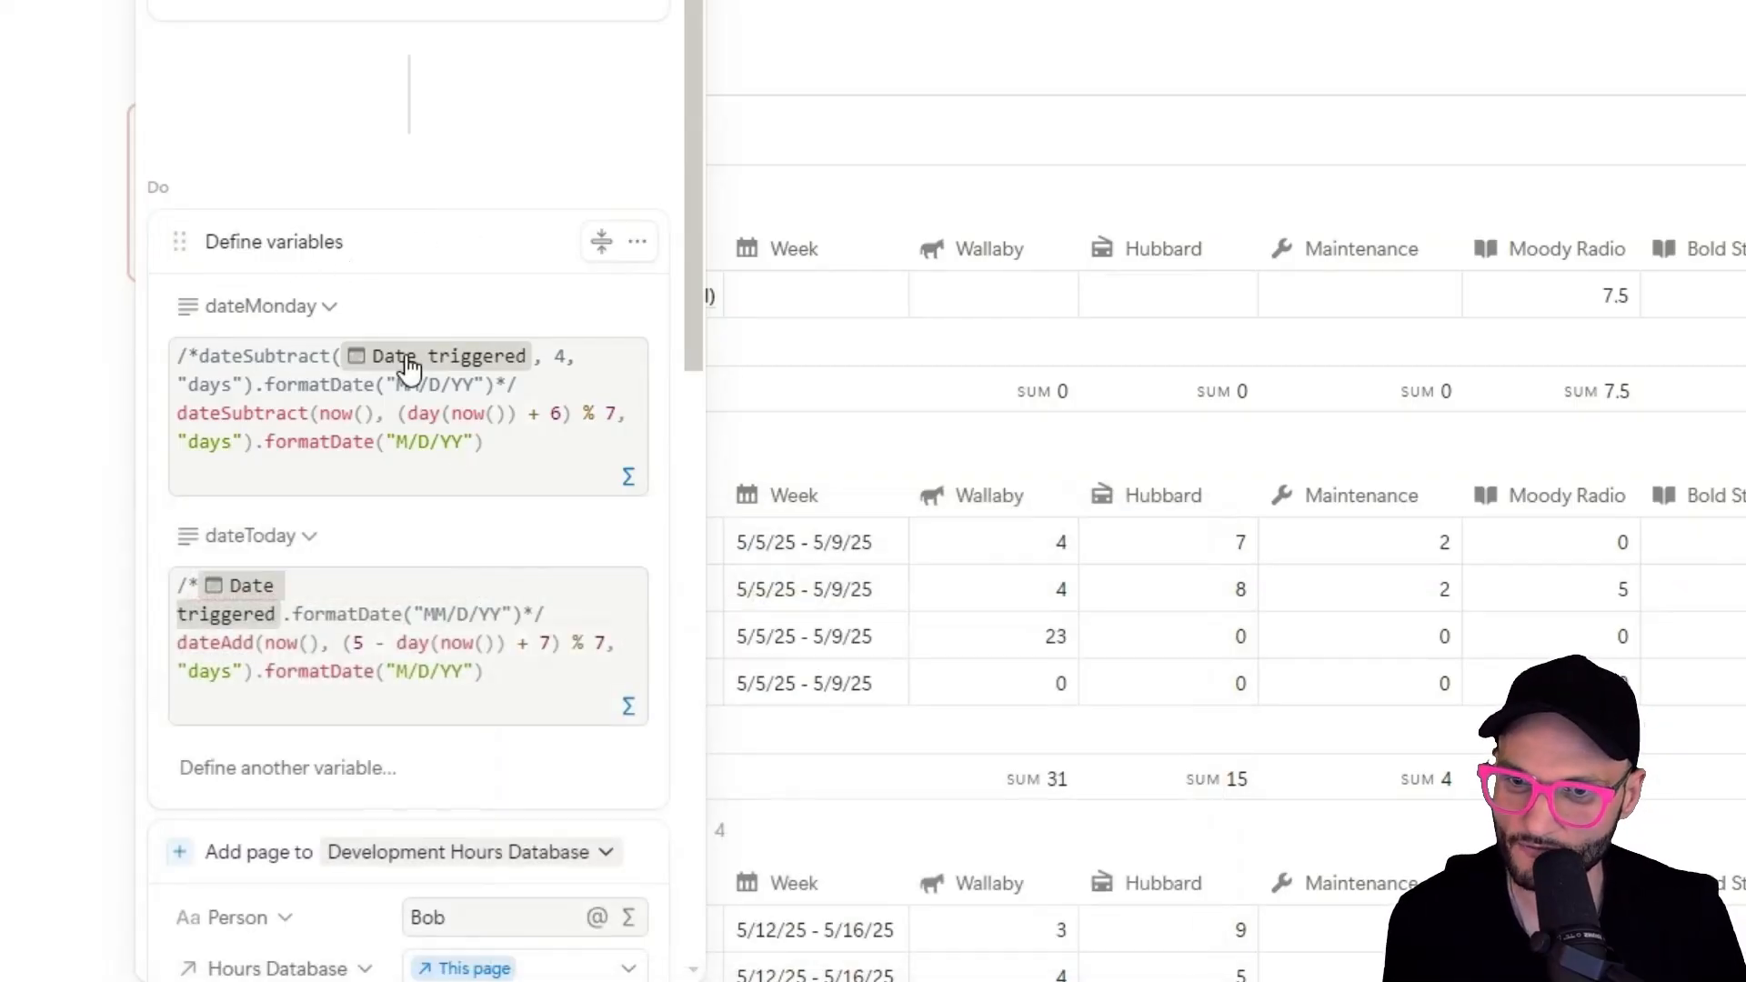
pyautogui.scroll(-2, 297, 460)
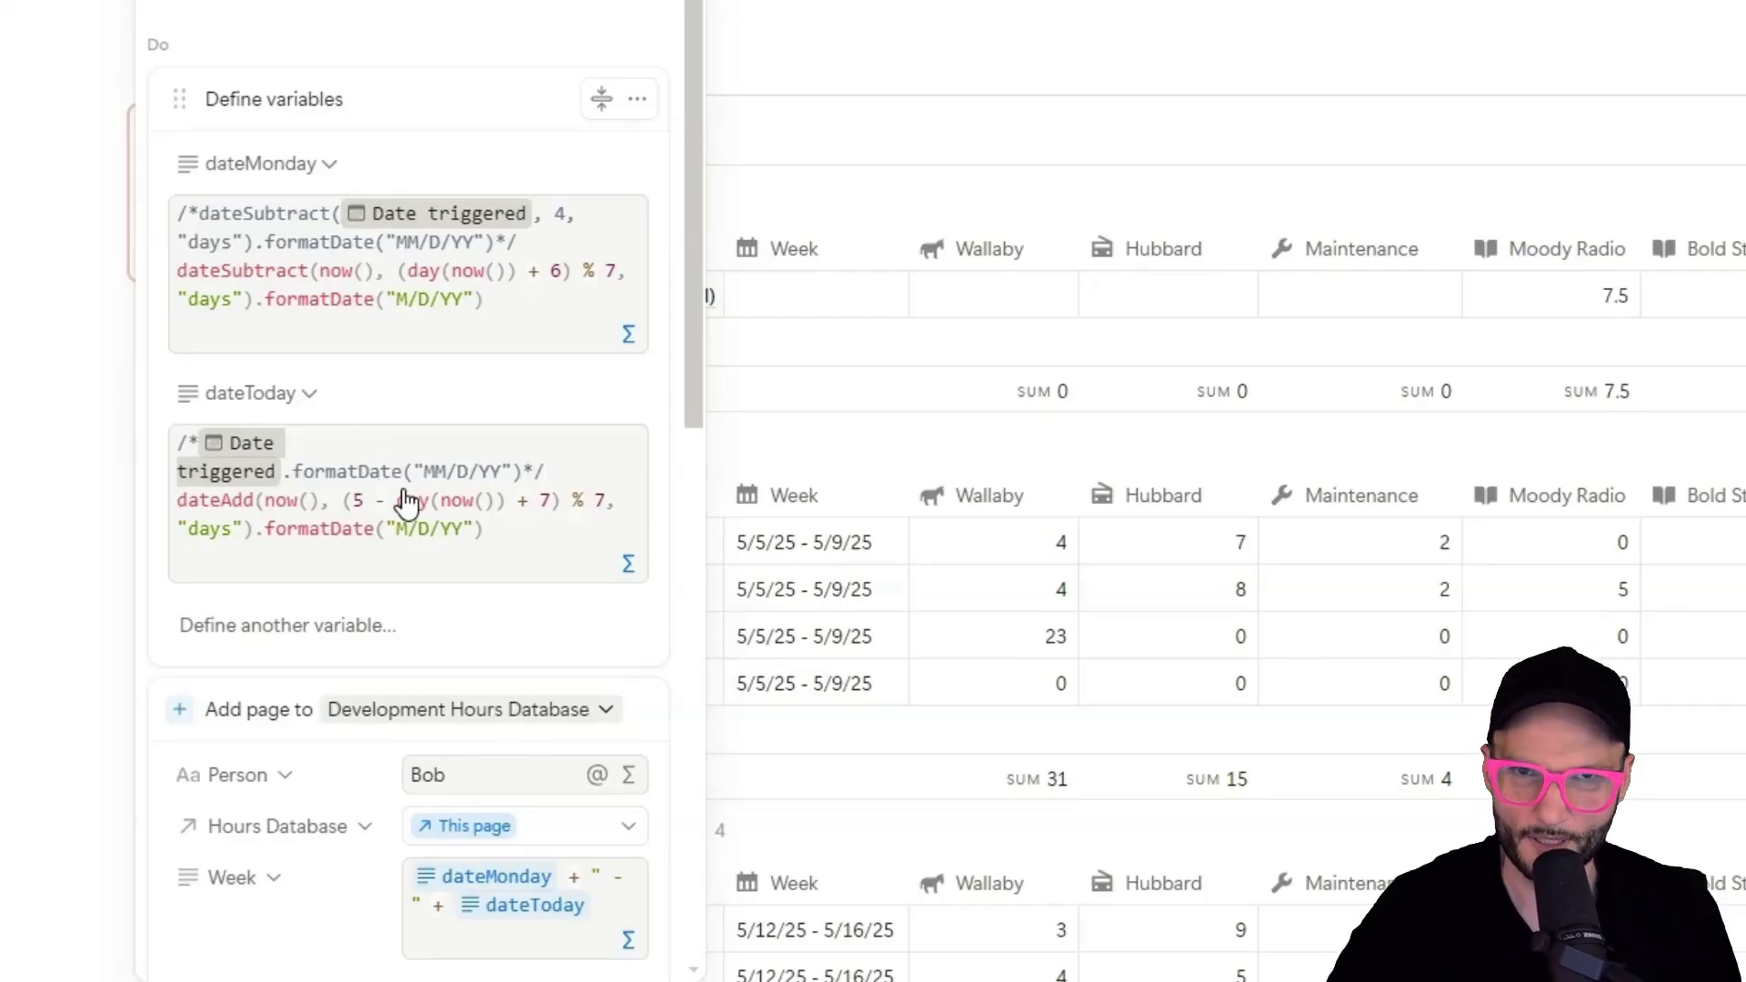
pyautogui.scroll(-3, 342, 498)
pyautogui.scroll(-3, 282, 364)
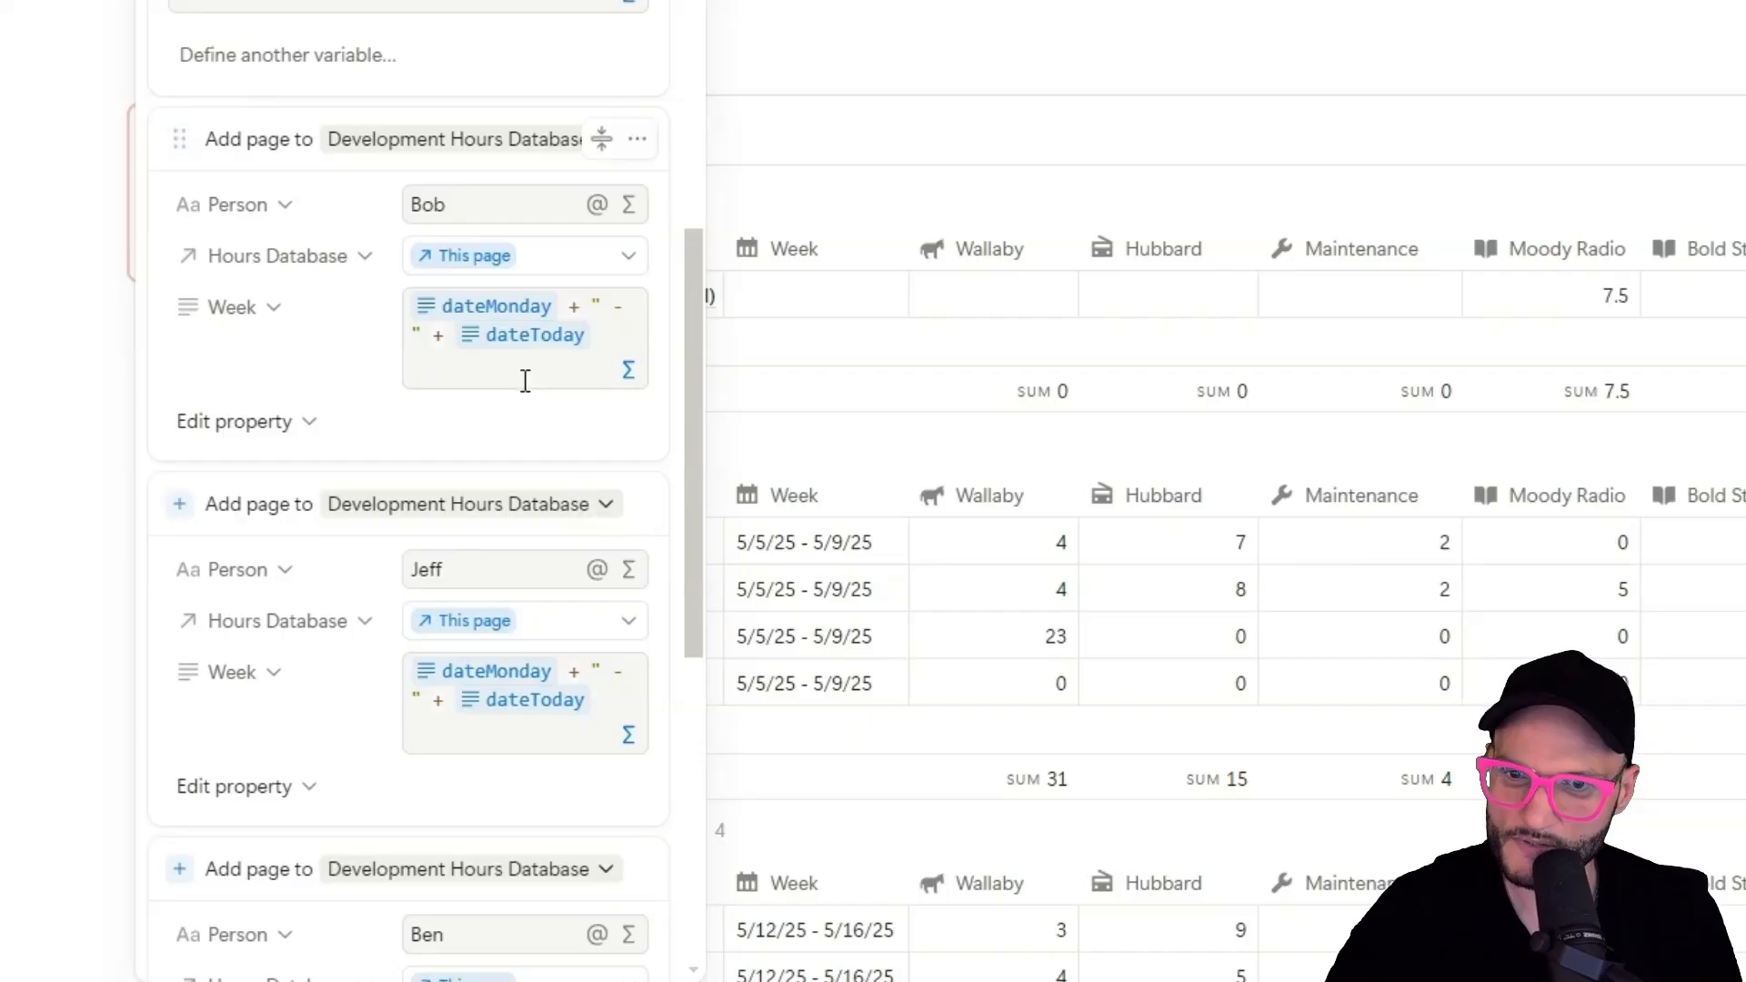
pyautogui.click(929, 111)
pyautogui.scroll(-6, 951, 358)
pyautogui.scroll(3, 577, 16)
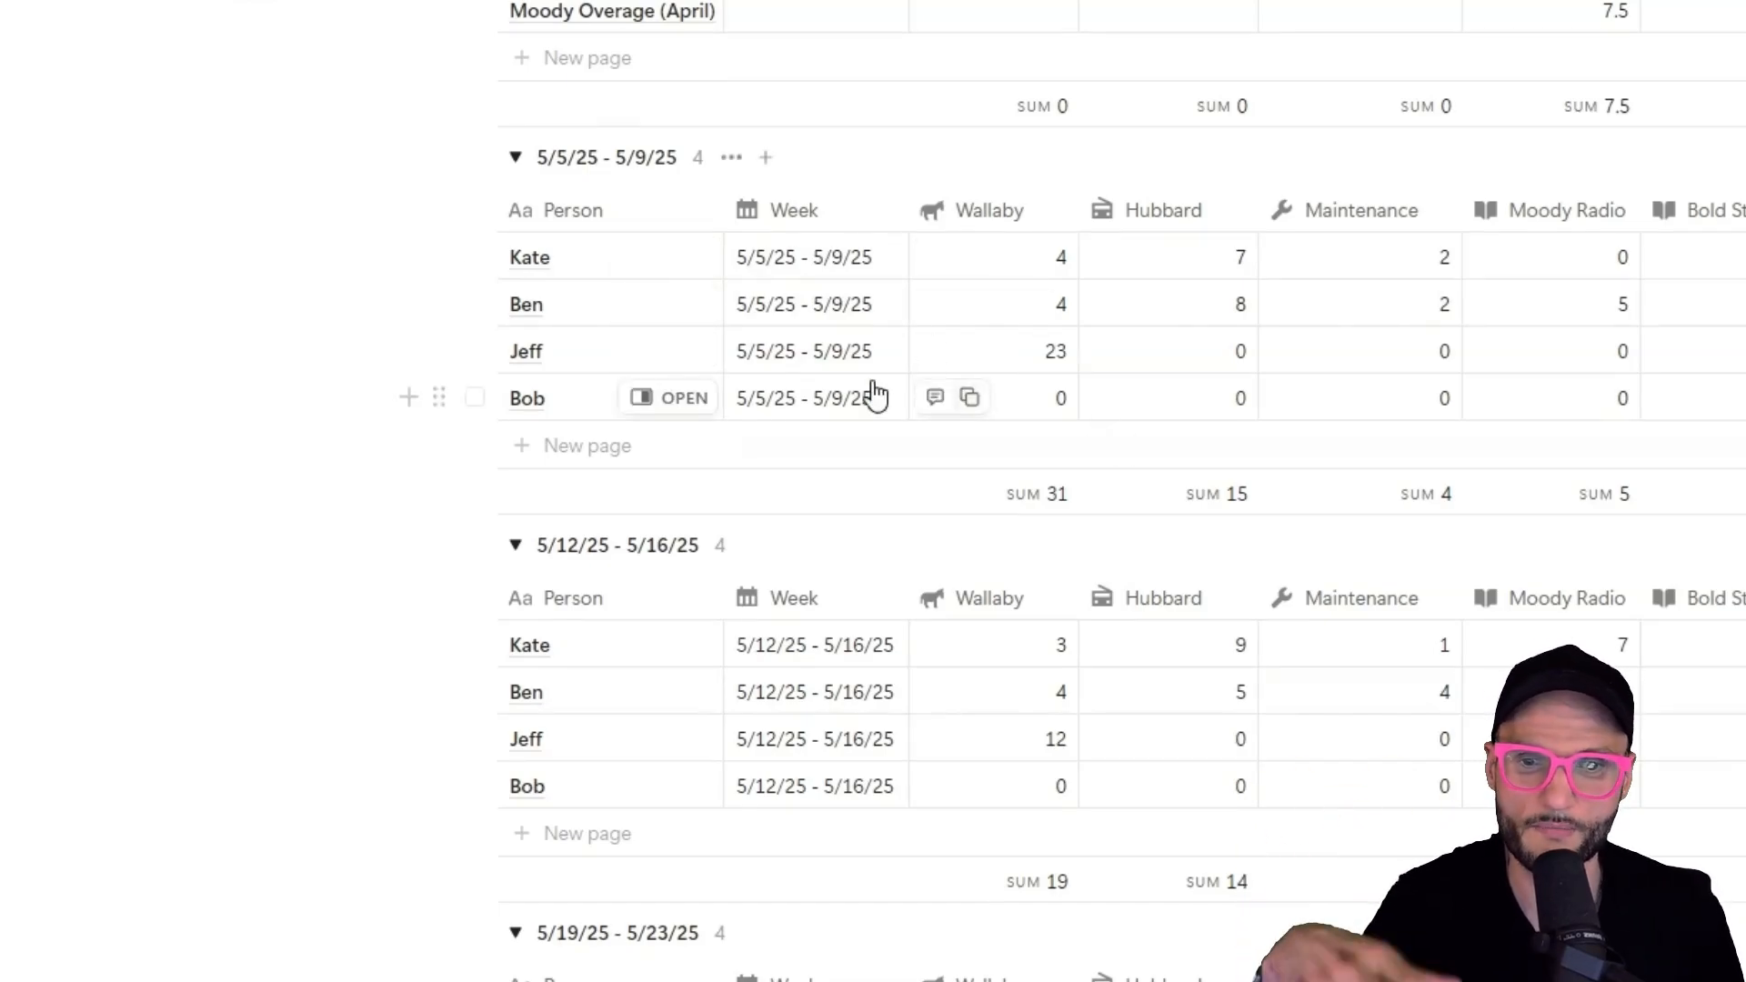
pyautogui.scroll(-6, 684, 463)
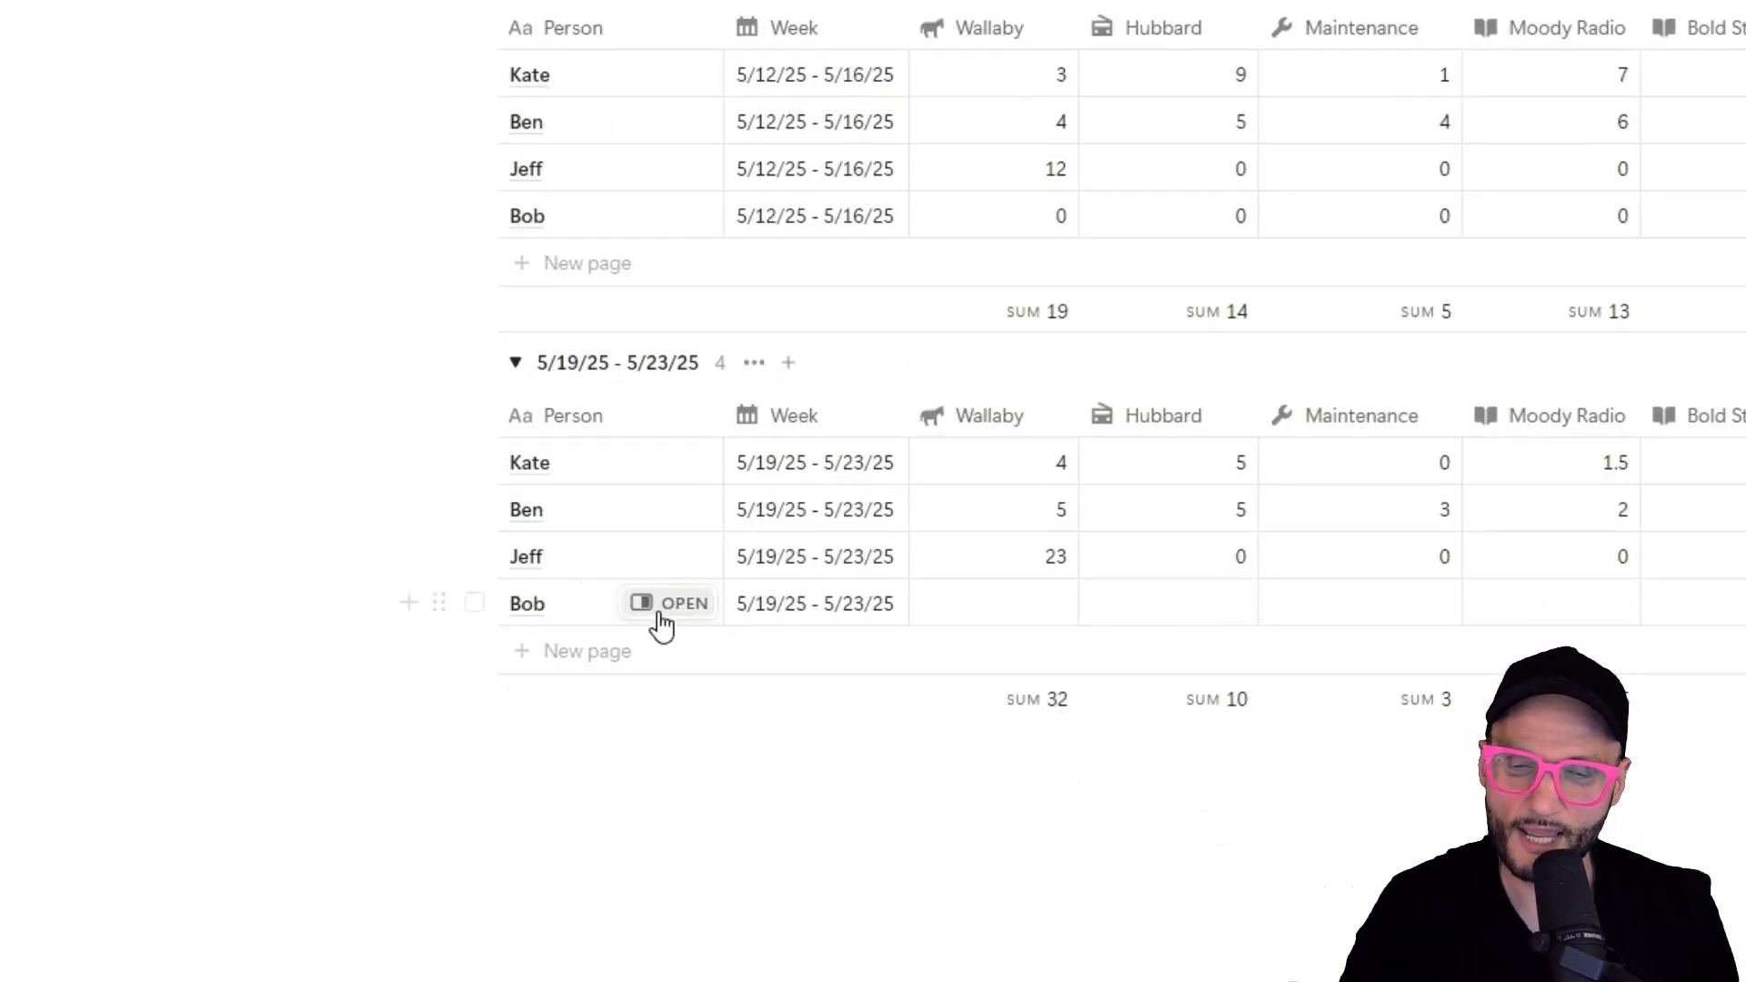